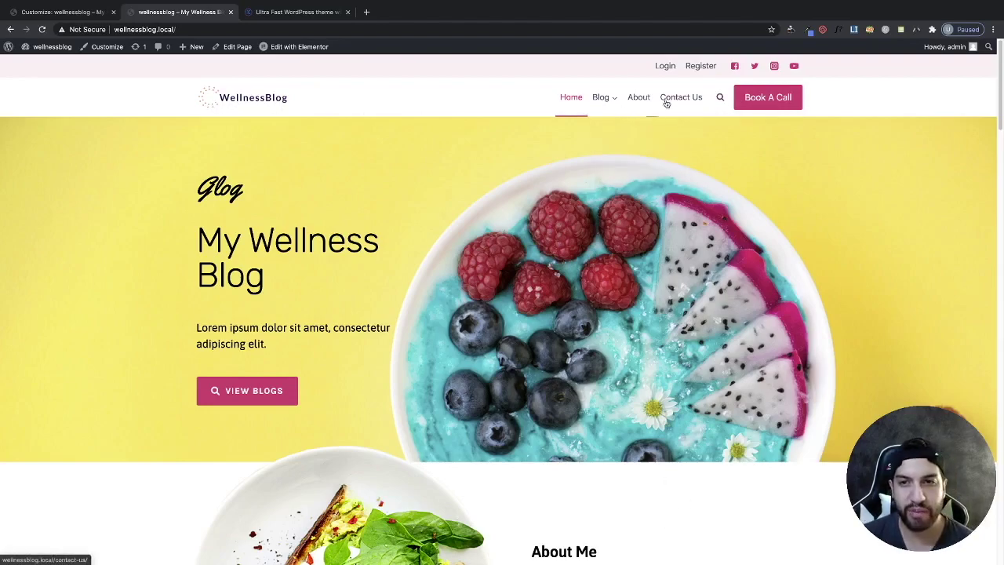
# Preview the homepage header at a mobile width of about 418 px, including its slide-out menu, and return to the desktop view
pyautogui.moveTo(596, 106)
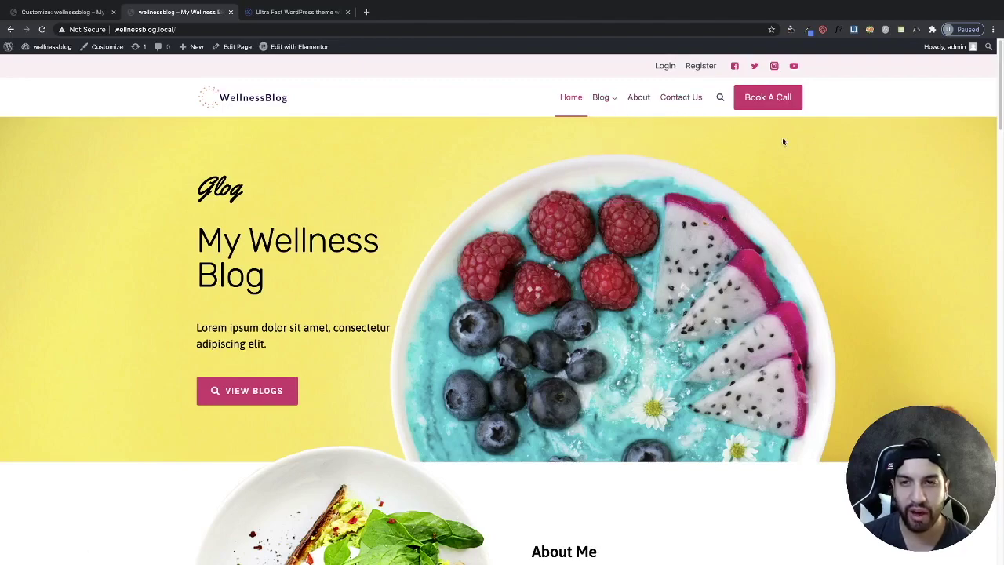
pyautogui.rightClick(846, 167)
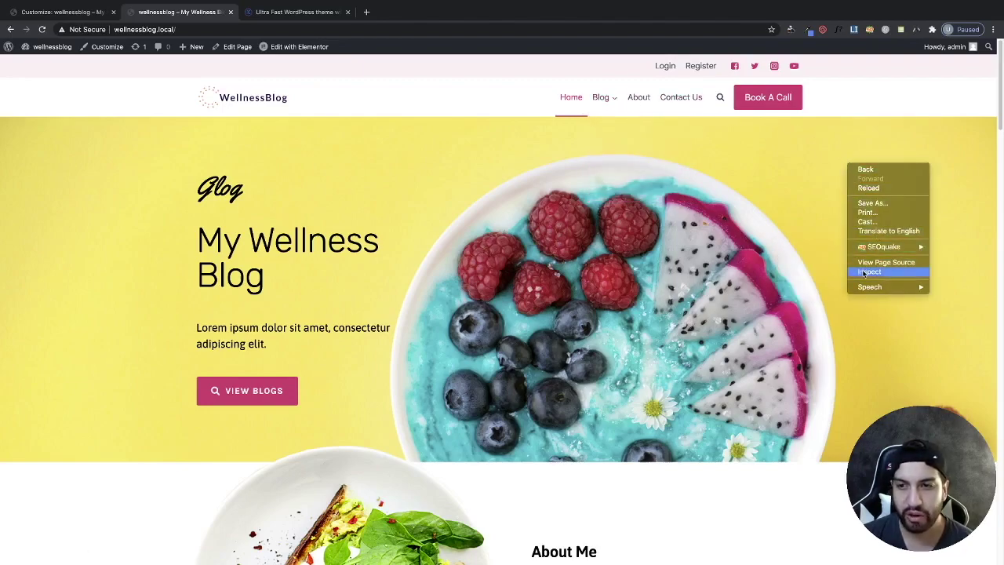
pyautogui.click(863, 271)
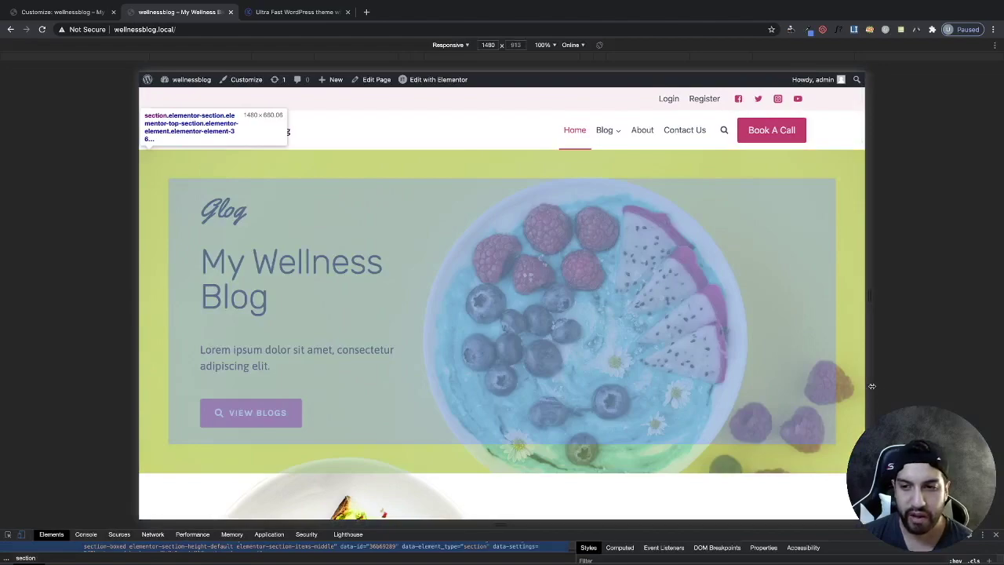
pyautogui.moveTo(872, 386); pyautogui.dragTo(608, 365)
pyautogui.click(579, 131)
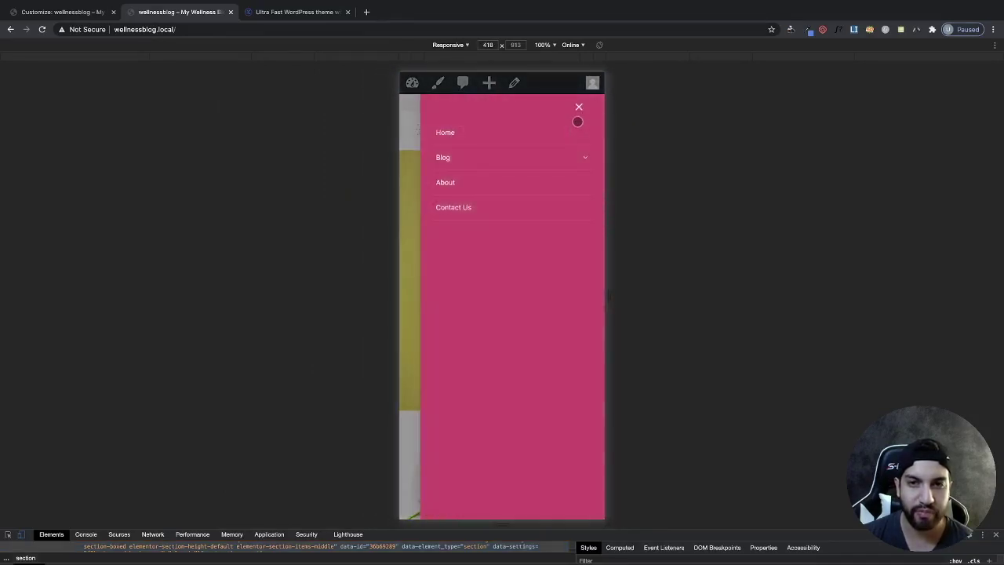
pyautogui.click(578, 107)
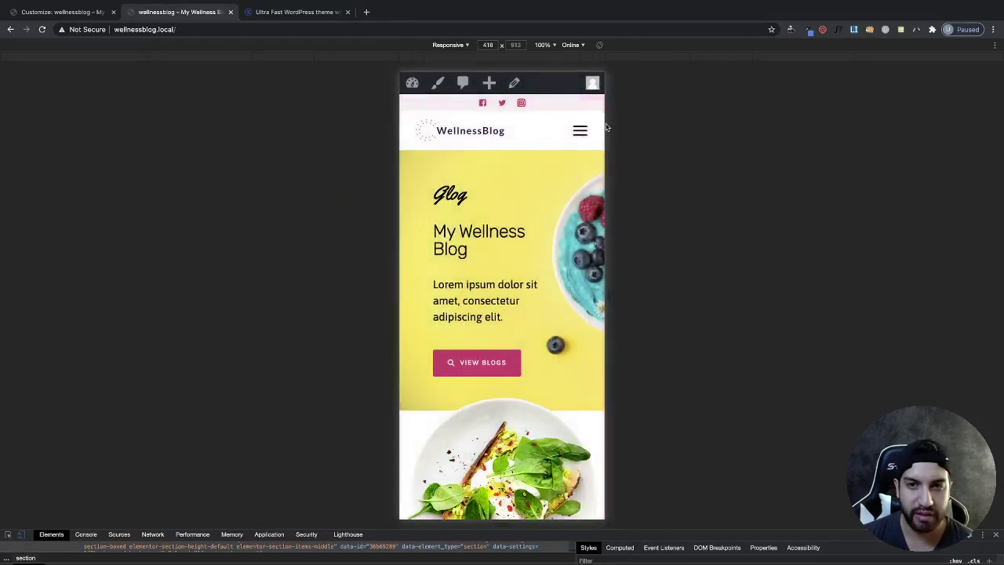
pyautogui.click(995, 535)
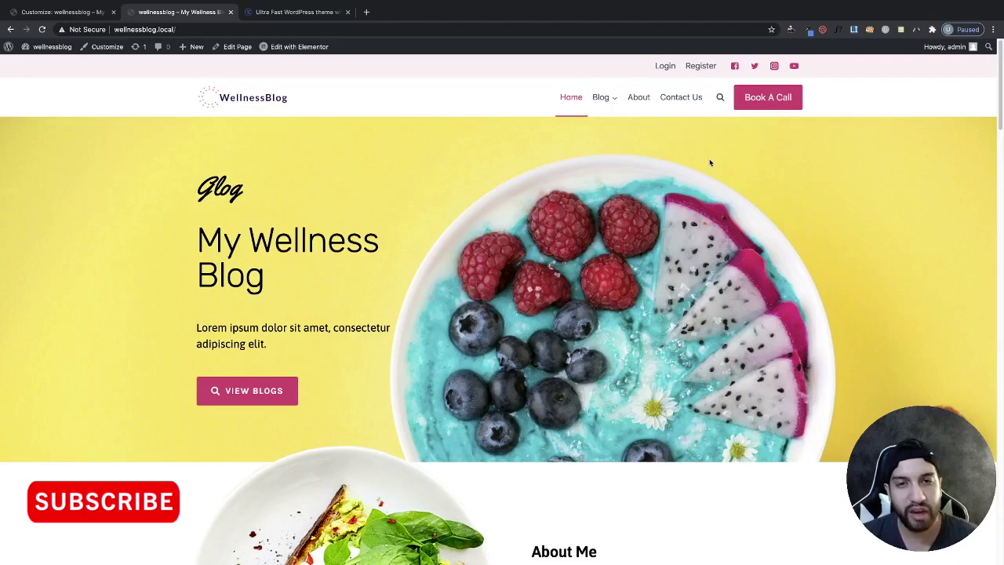
pyautogui.moveTo(602, 97)
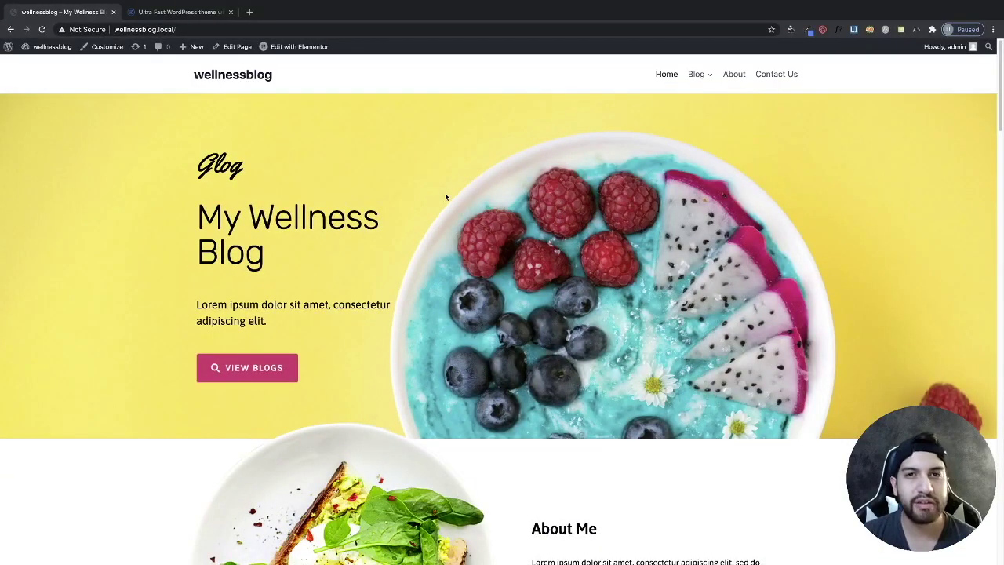
# View the Kadence Theme website and the theme upload form in the wellnessblog admin
pyautogui.click(173, 19)
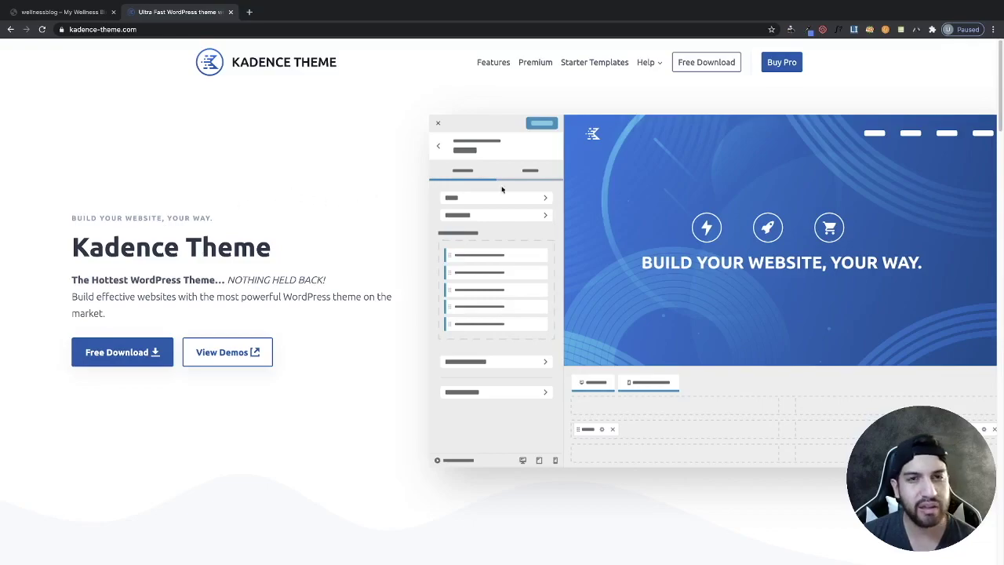
pyautogui.click(59, 11)
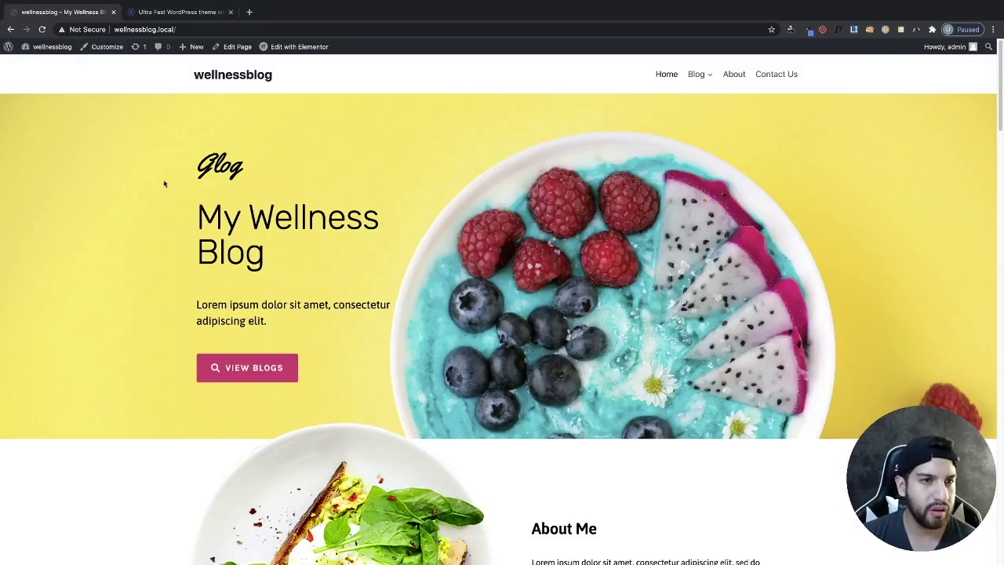
pyautogui.click(43, 64)
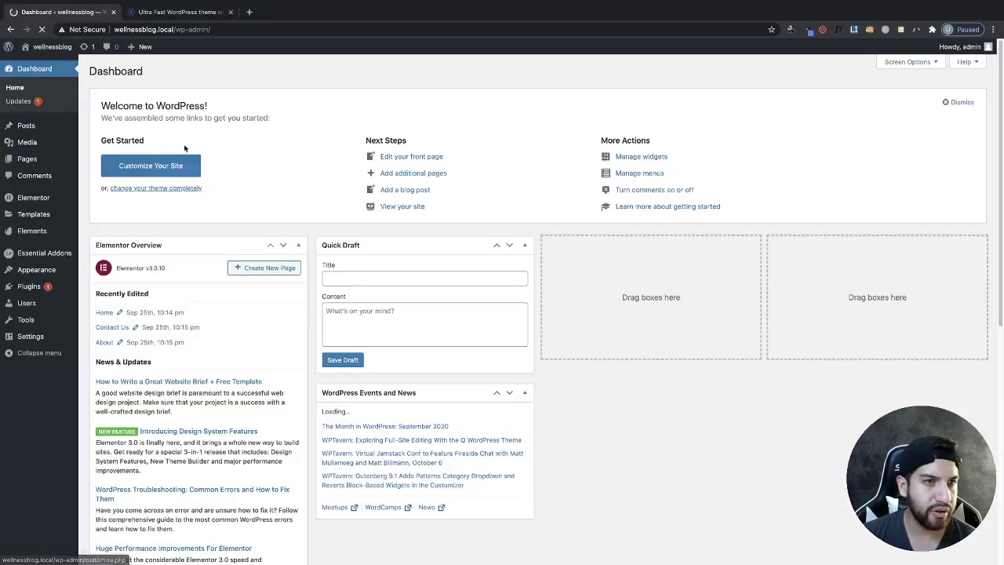
pyautogui.moveTo(38, 270)
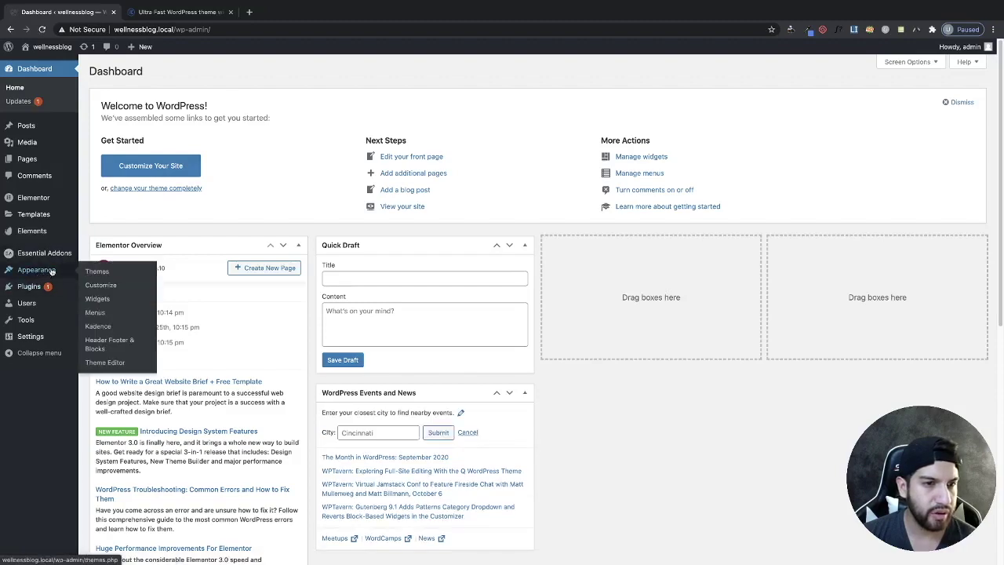
pyautogui.click(98, 271)
pyautogui.click(179, 71)
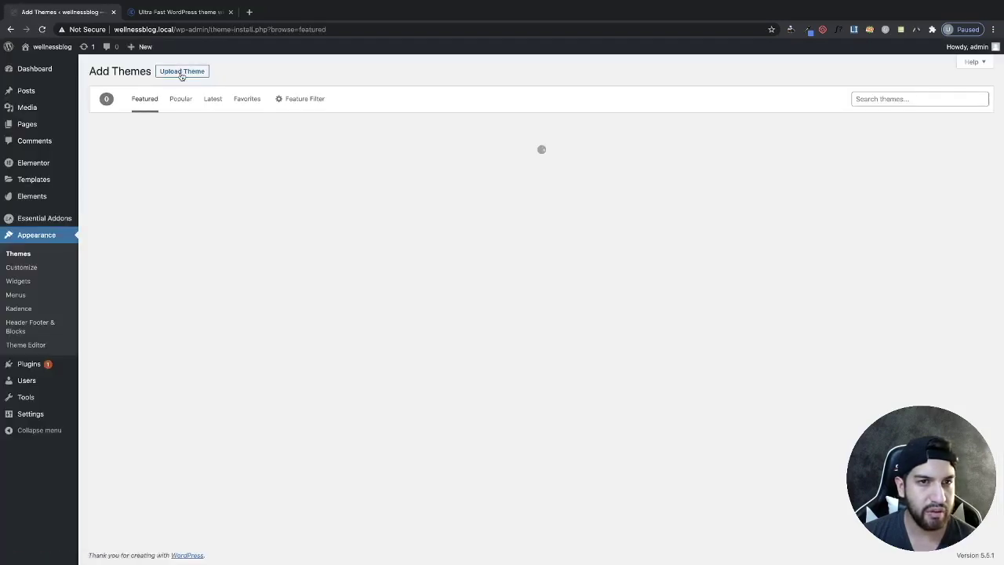
pyautogui.click(181, 74)
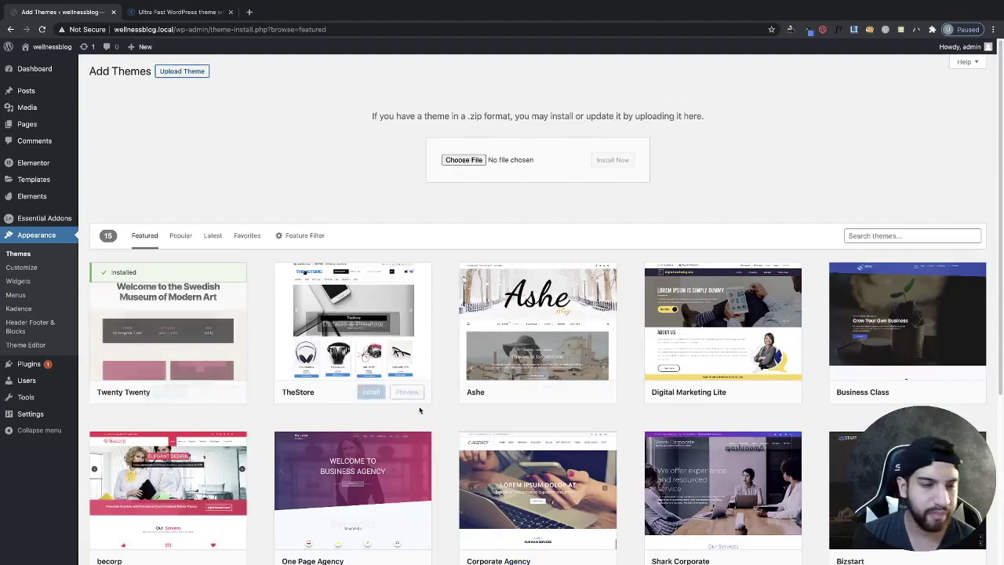
pyautogui.scroll(-1, 353, 337)
pyautogui.scroll(-1, 556, 409)
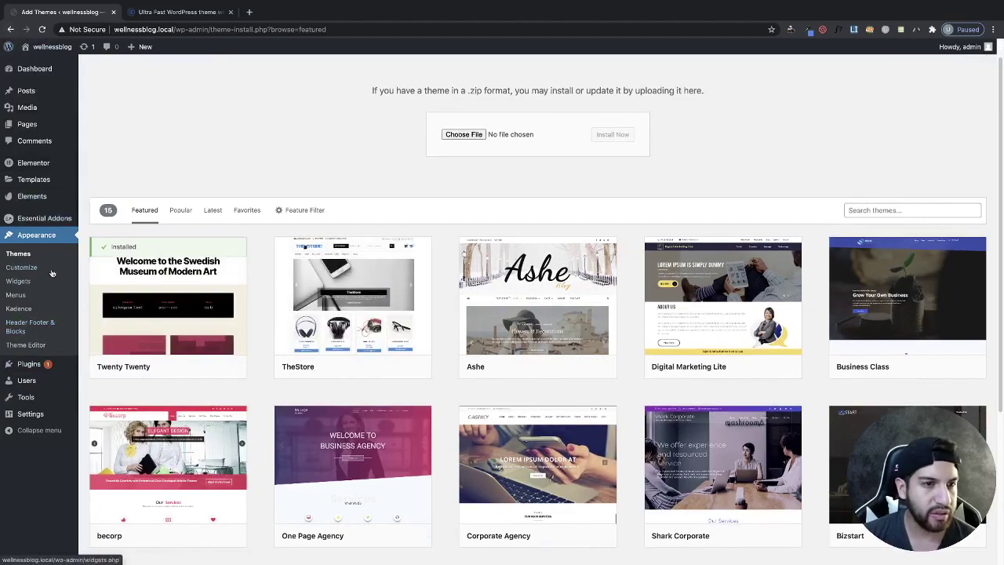
# Set wellnessblog.png as the header logo in the site customizer and switch the logo layout to logo only
pyautogui.click(22, 270)
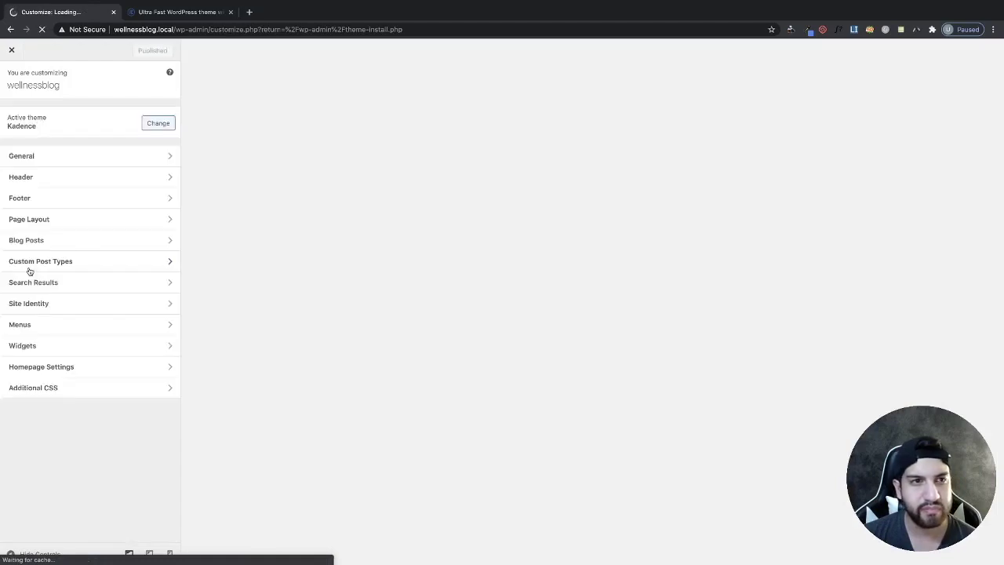
pyautogui.click(62, 181)
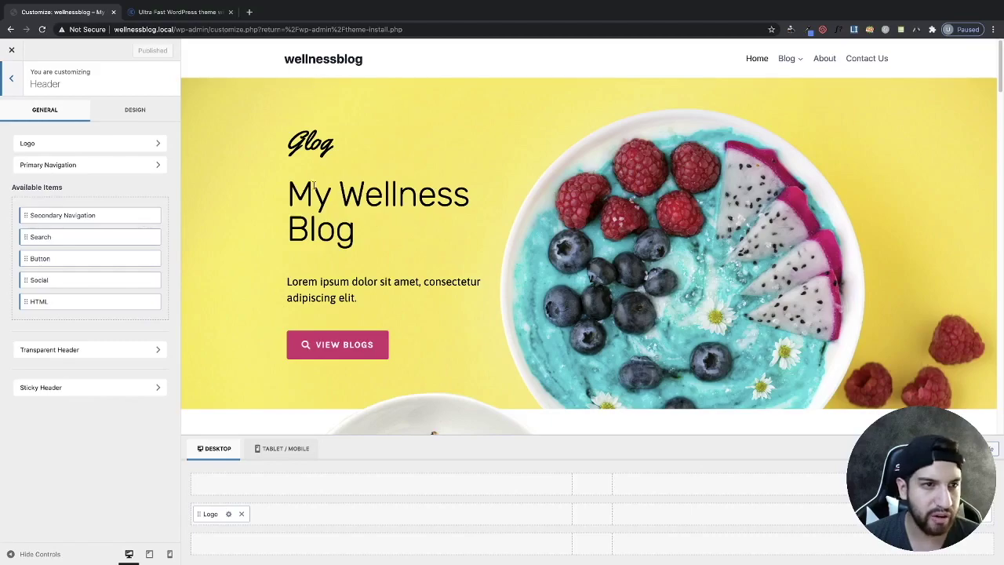
pyautogui.click(39, 146)
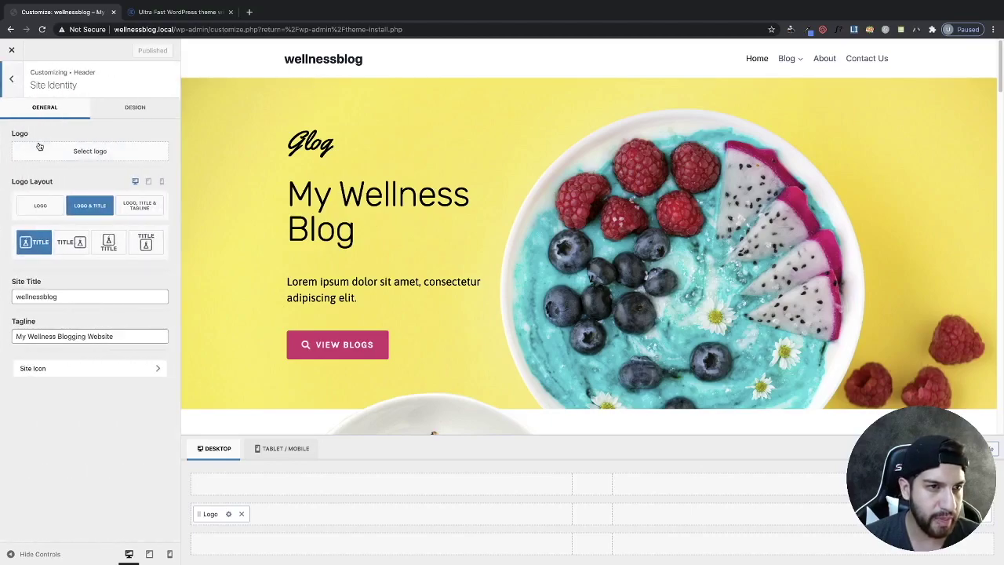
pyautogui.click(85, 154)
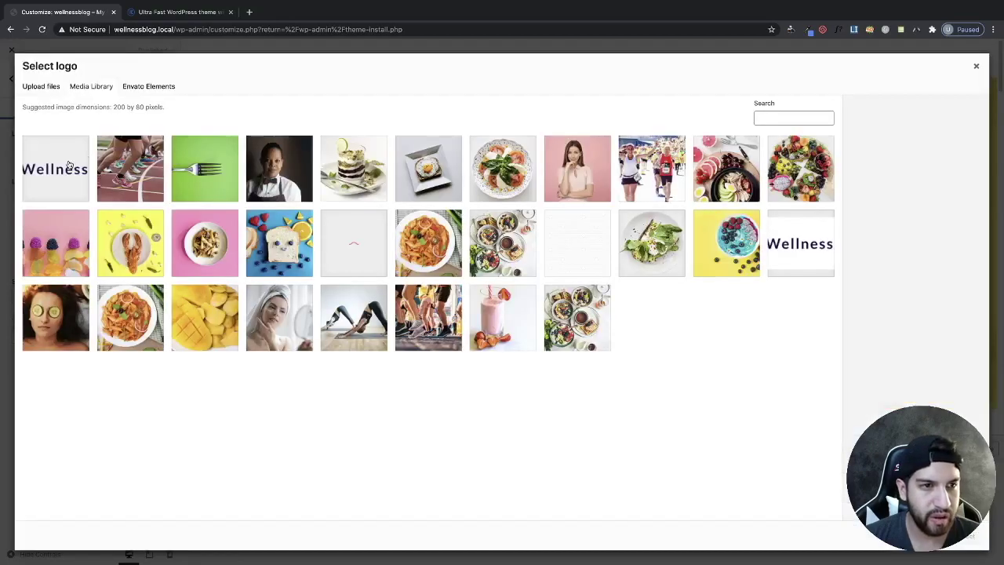
pyautogui.click(68, 164)
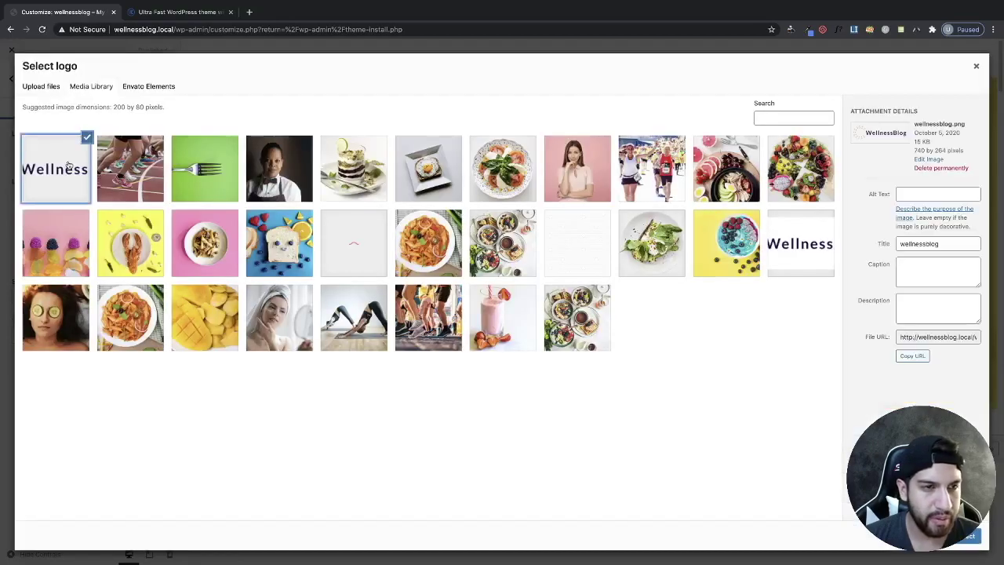
pyautogui.click(961, 540)
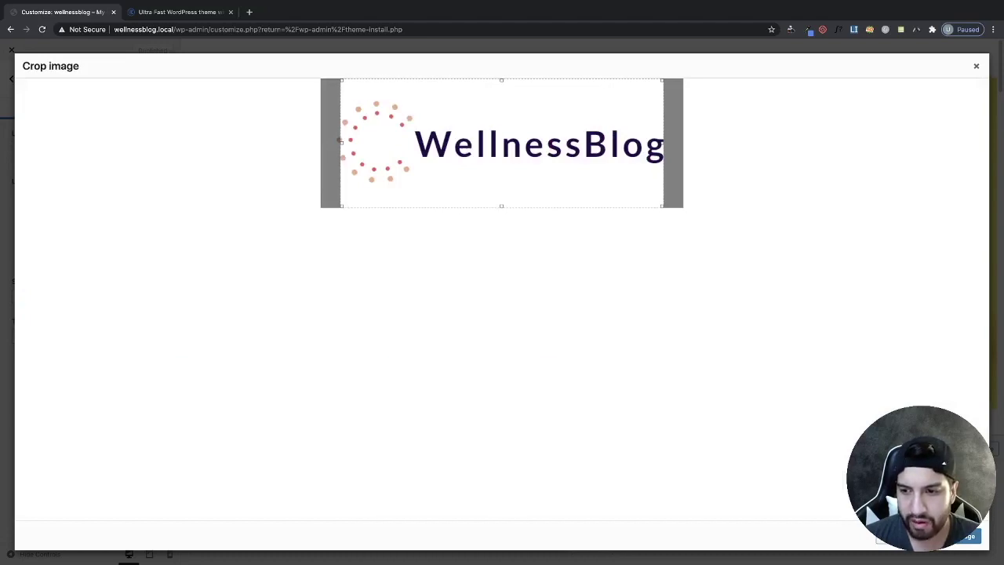
pyautogui.click(961, 540)
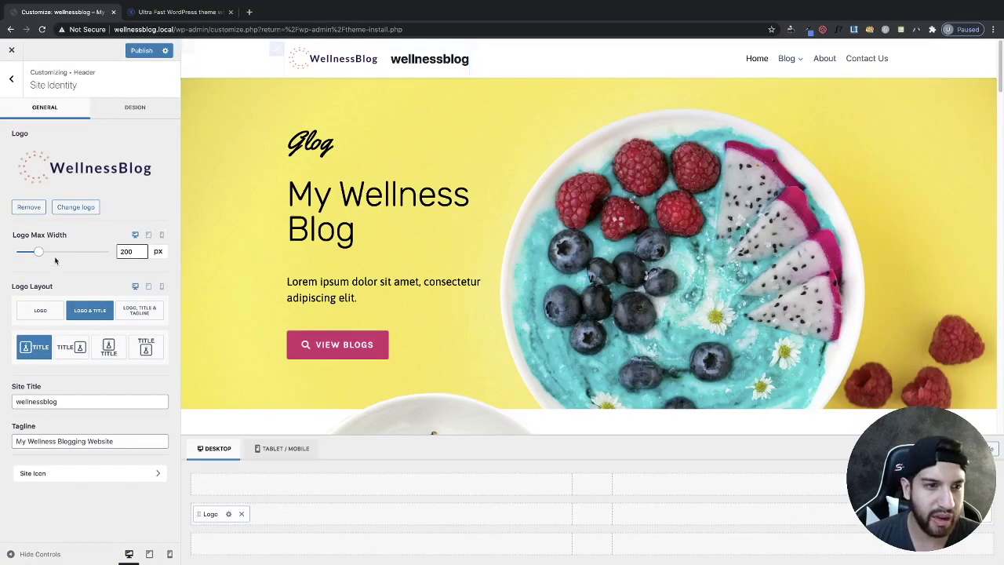
pyautogui.click(40, 311)
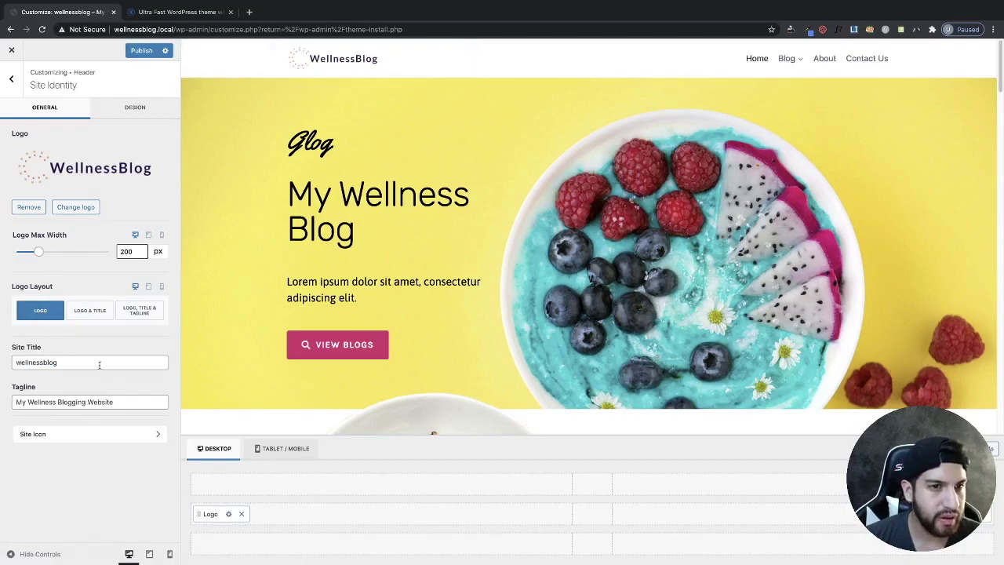
pyautogui.click(13, 84)
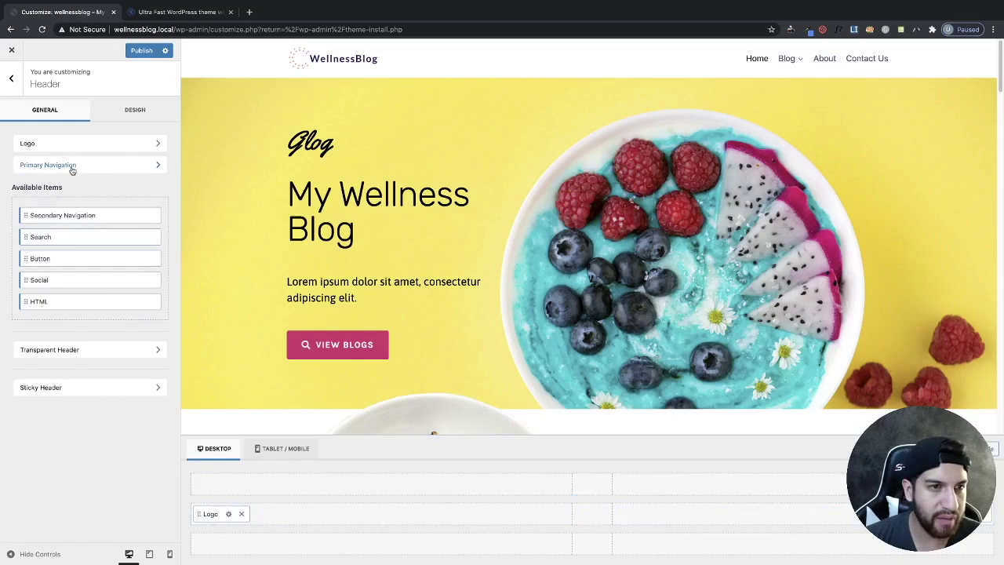
# Examine the header's primary navigation settings, the assigned menu locations and the items of the Main Menu
pyautogui.click(48, 168)
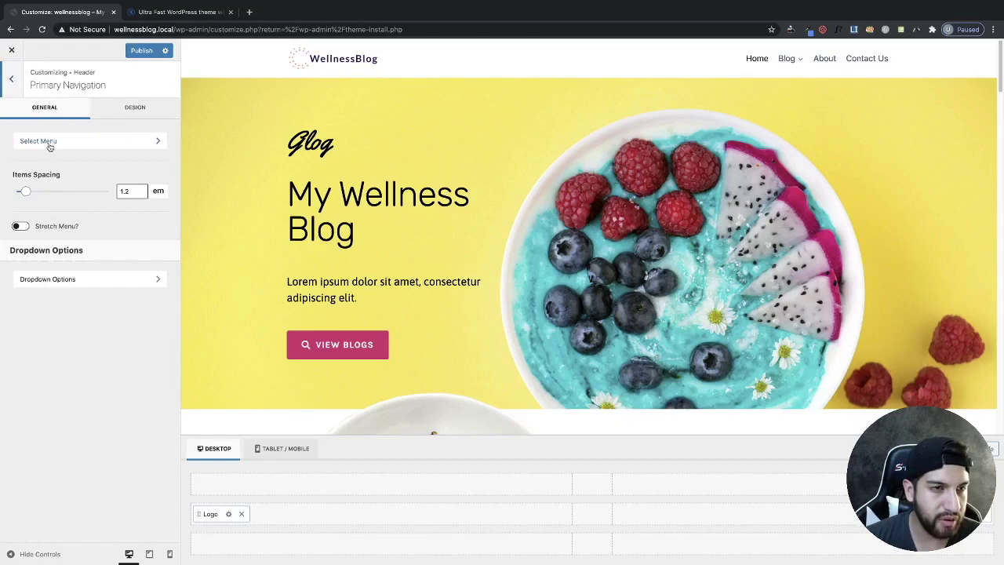
pyautogui.click(53, 146)
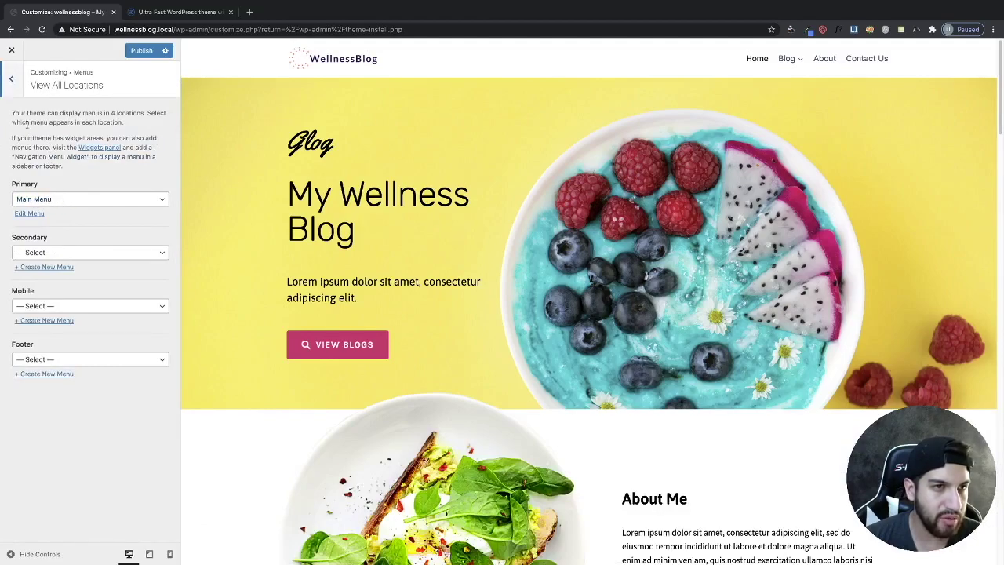
pyautogui.click(9, 82)
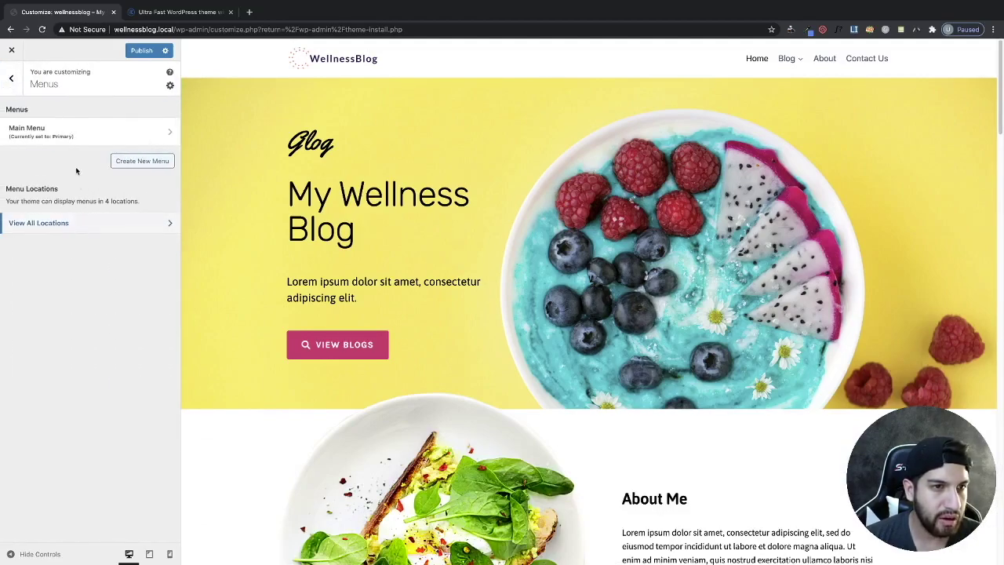
pyautogui.click(75, 134)
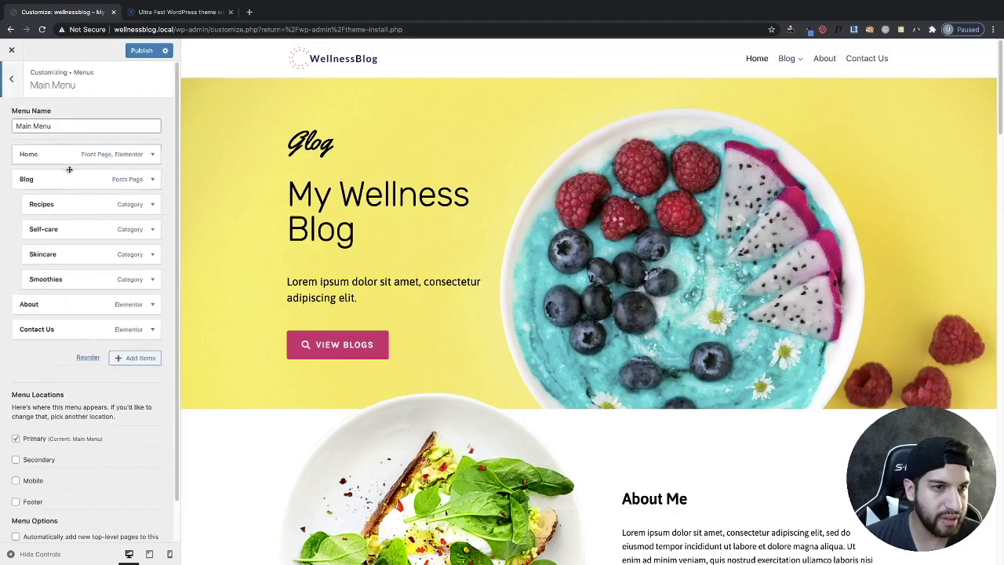
pyautogui.click(8, 80)
pyautogui.click(8, 80)
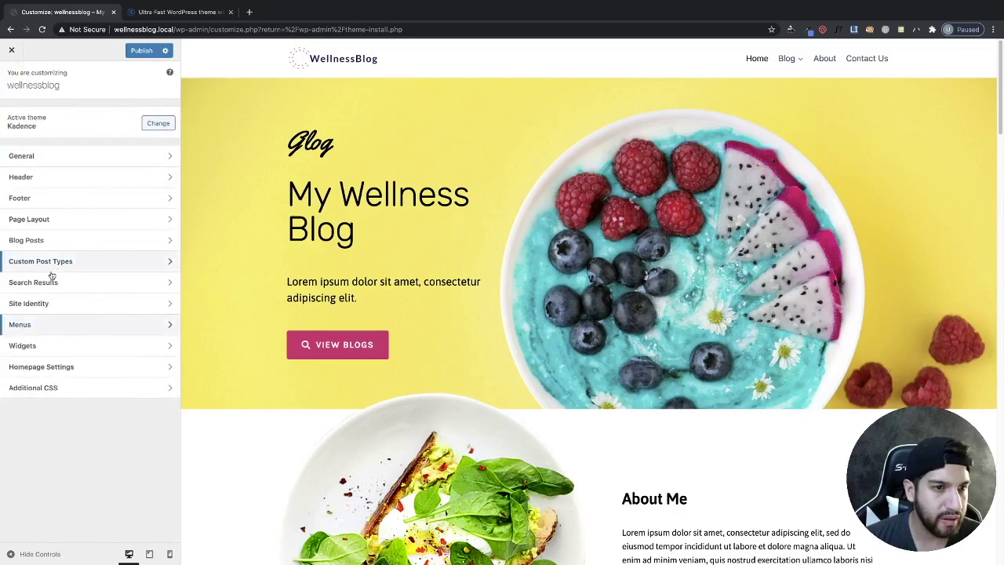
pyautogui.click(45, 179)
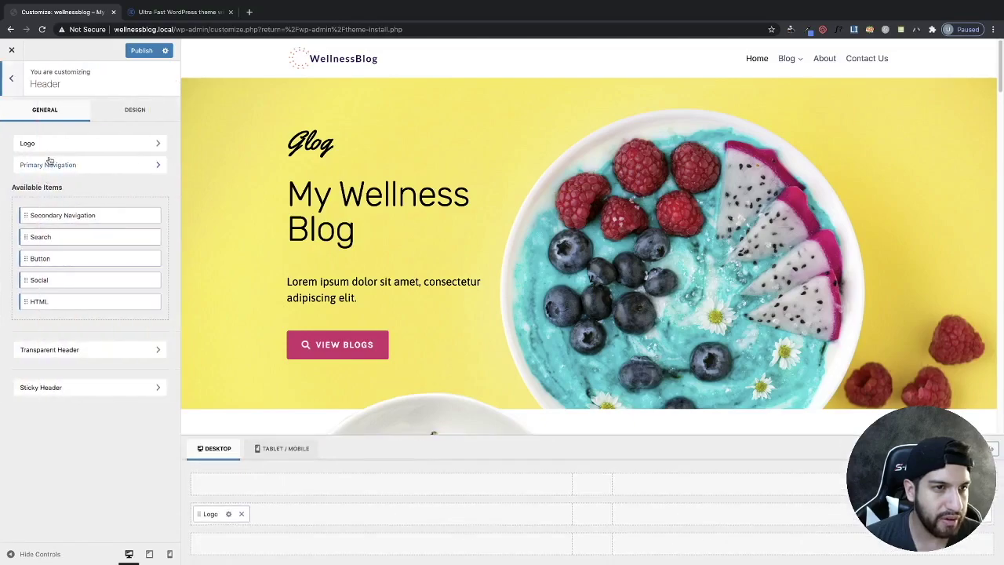
pyautogui.click(48, 165)
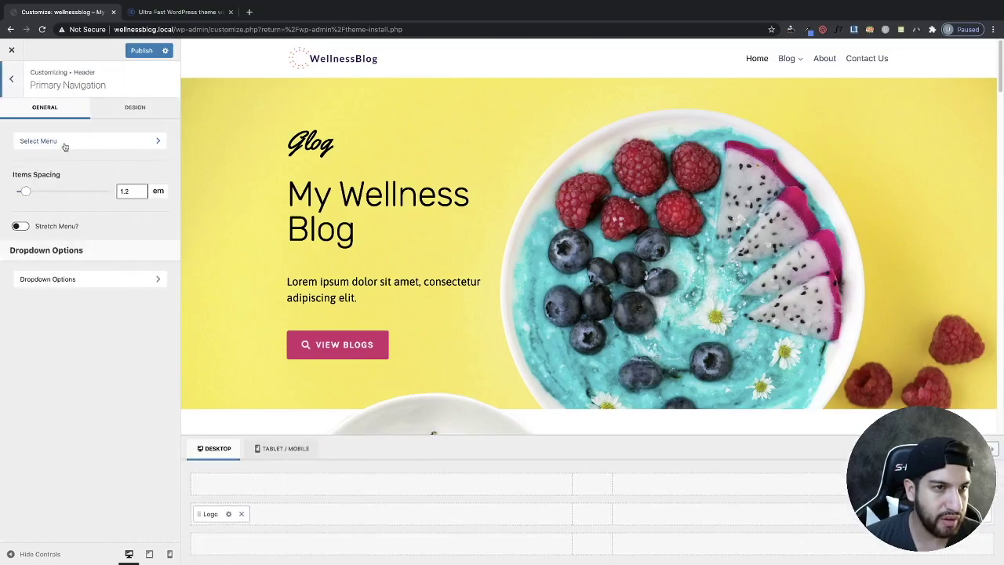
pyautogui.click(64, 145)
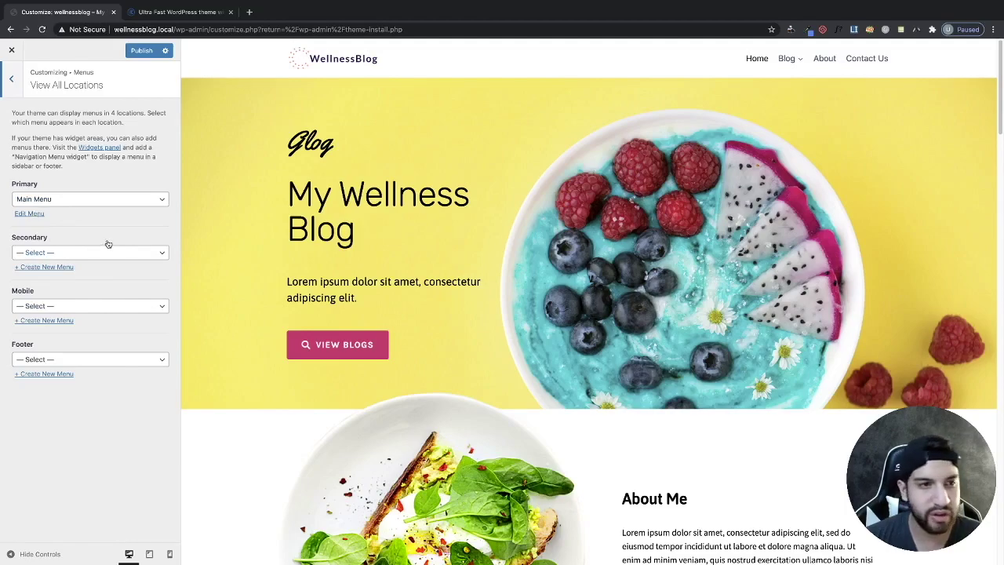
pyautogui.click(11, 79)
pyautogui.click(12, 82)
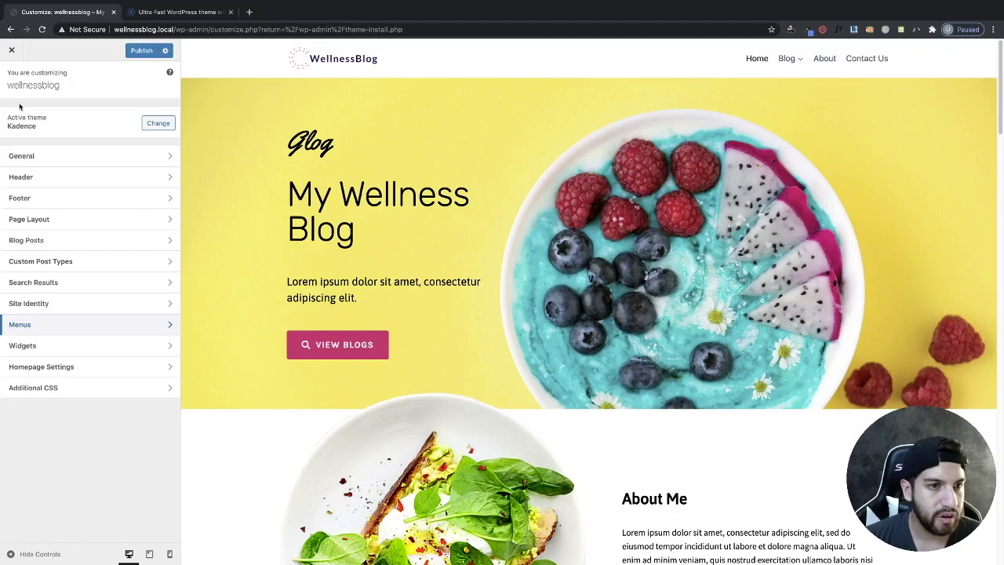
# Add the Search item after the primary navigation in the main row of the desktop header and publish the changes
pyautogui.click(36, 181)
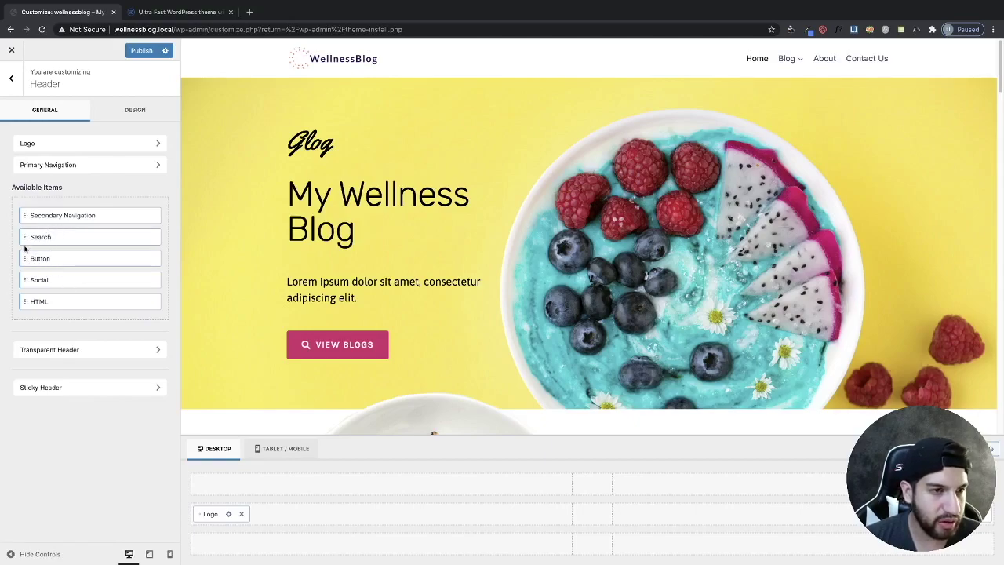
pyautogui.moveTo(25, 237); pyautogui.dragTo(855, 517)
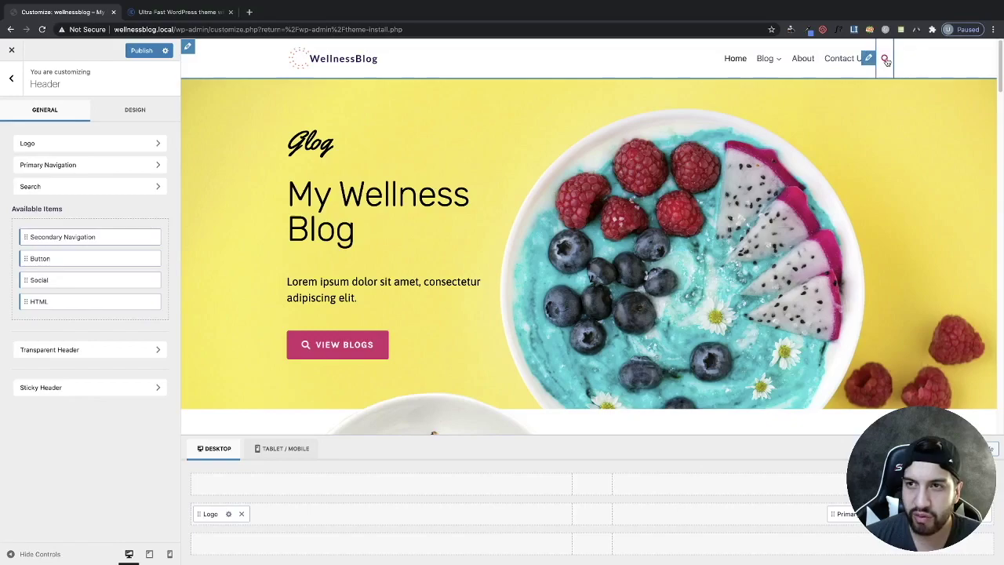
pyautogui.click(141, 50)
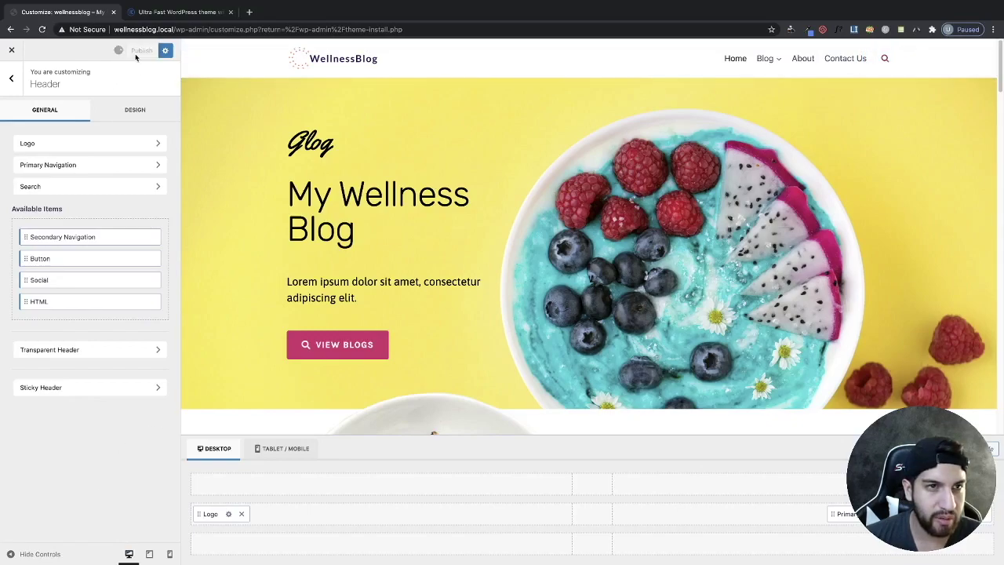
# Open the wellnessblog.local site in a new browser tab and test the header's search overlay
pyautogui.click(174, 29)
pyautogui.moveTo(179, 29); pyautogui.dragTo(114, 29)
pyautogui.hotkey('ctrl', 'c')
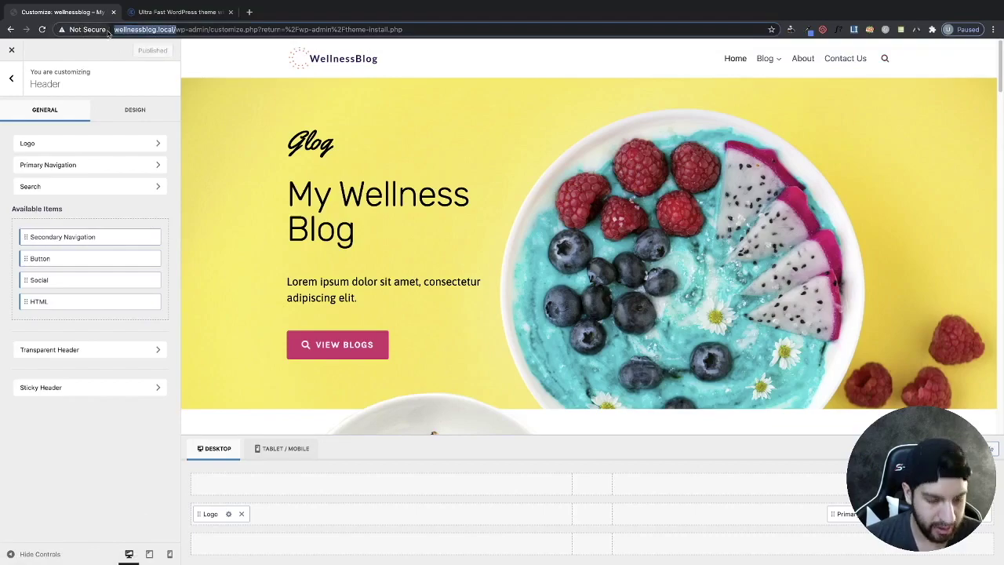
pyautogui.click(249, 12)
pyautogui.hotkey('ctrl', 'v')
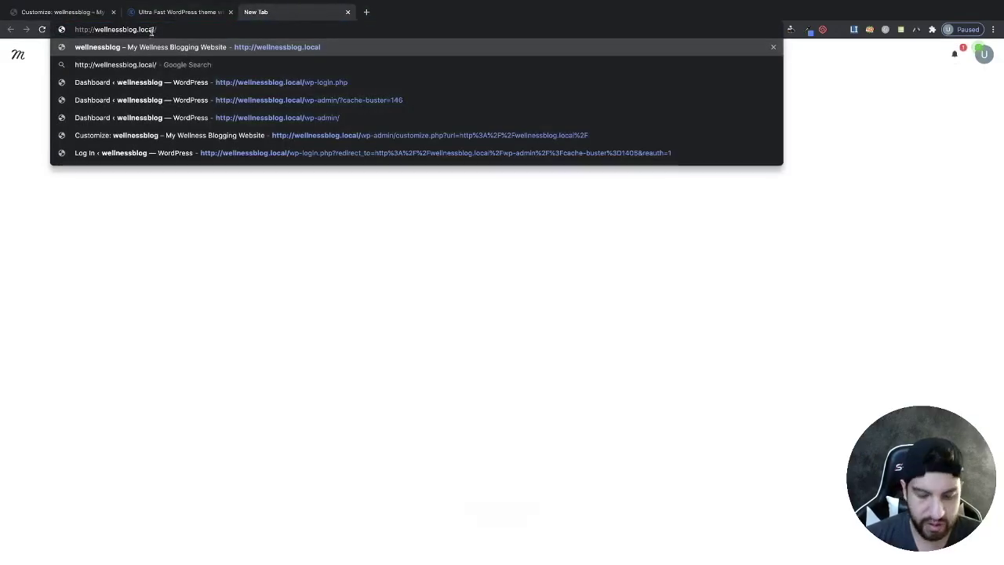
pyautogui.press('Return')
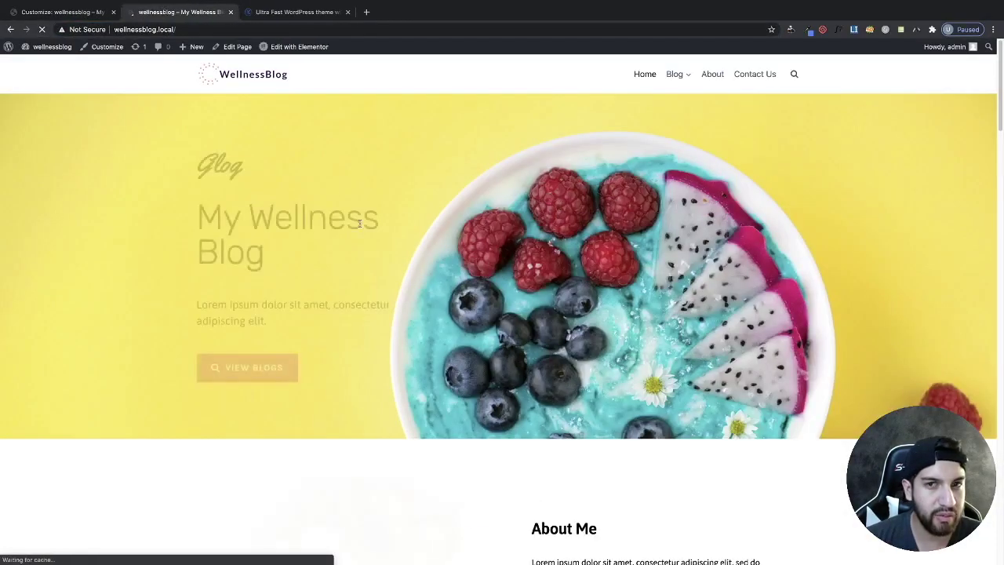
pyautogui.click(794, 74)
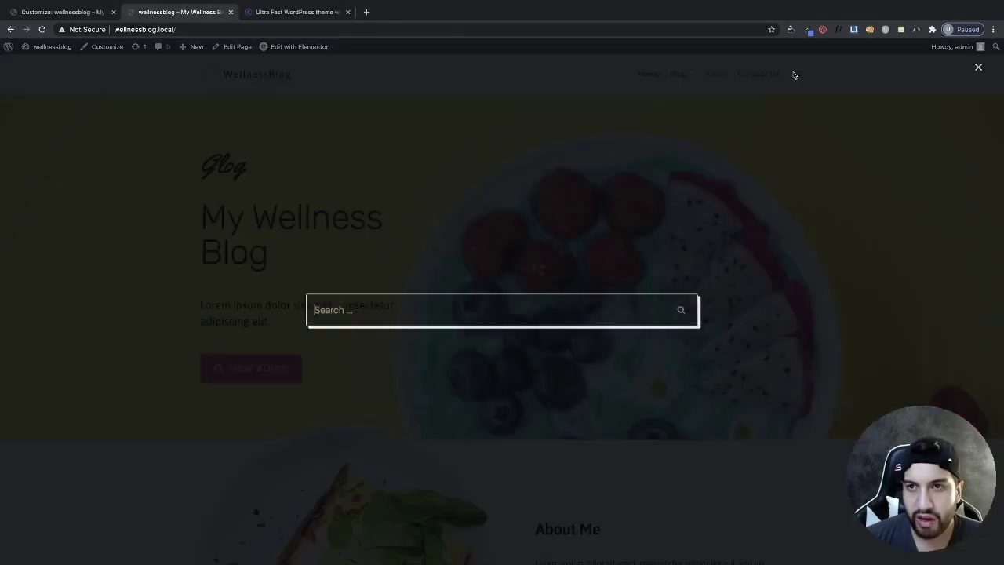
pyautogui.click(976, 68)
# Back in the customizer, add the Button item after the search in the header's main row and label it "Book A Call"
pyautogui.click(76, 14)
pyautogui.moveTo(114, 29); pyautogui.dragTo(174, 32)
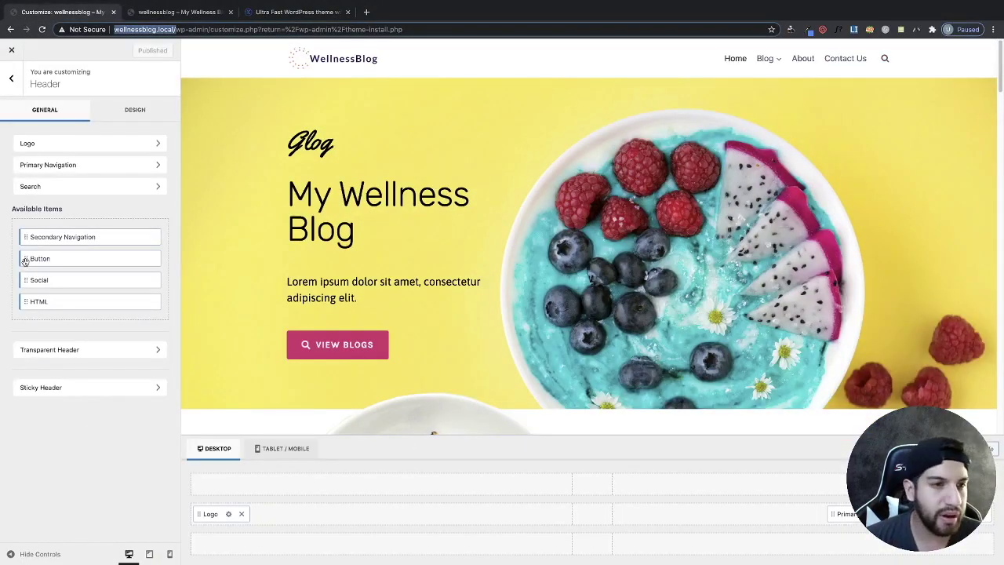
pyautogui.moveTo(27, 258); pyautogui.dragTo(910, 514)
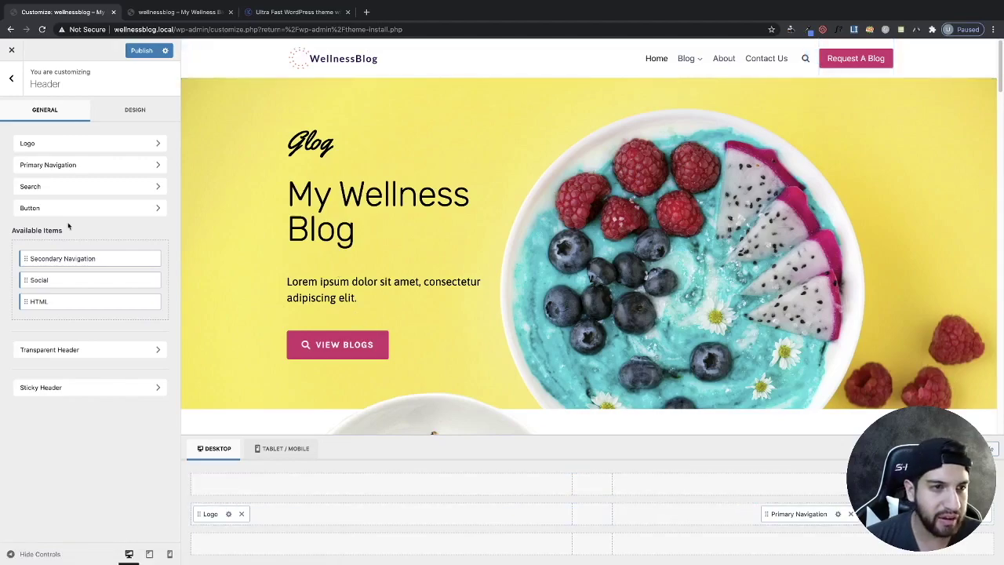
pyautogui.click(38, 210)
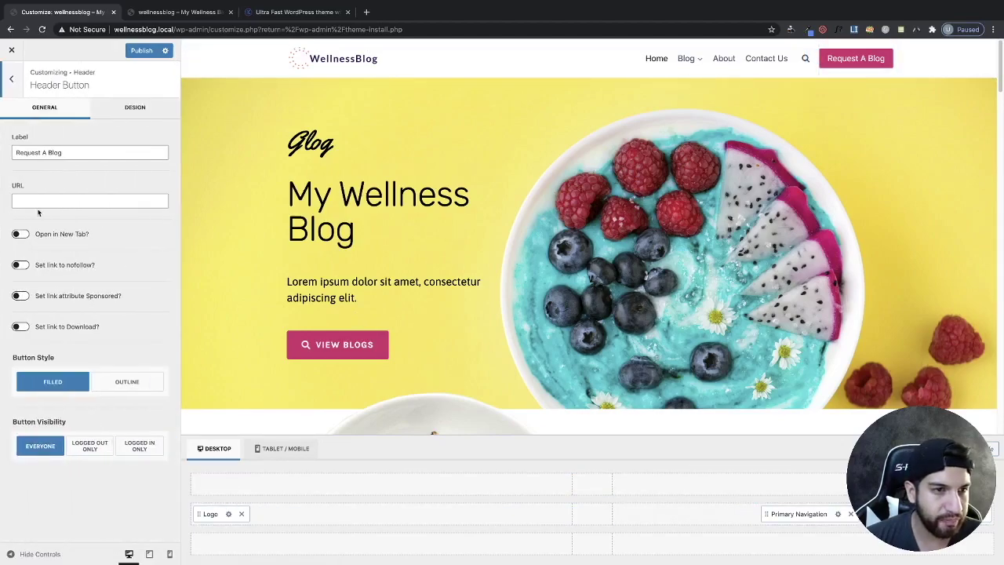
pyautogui.tripleClick(75, 153)
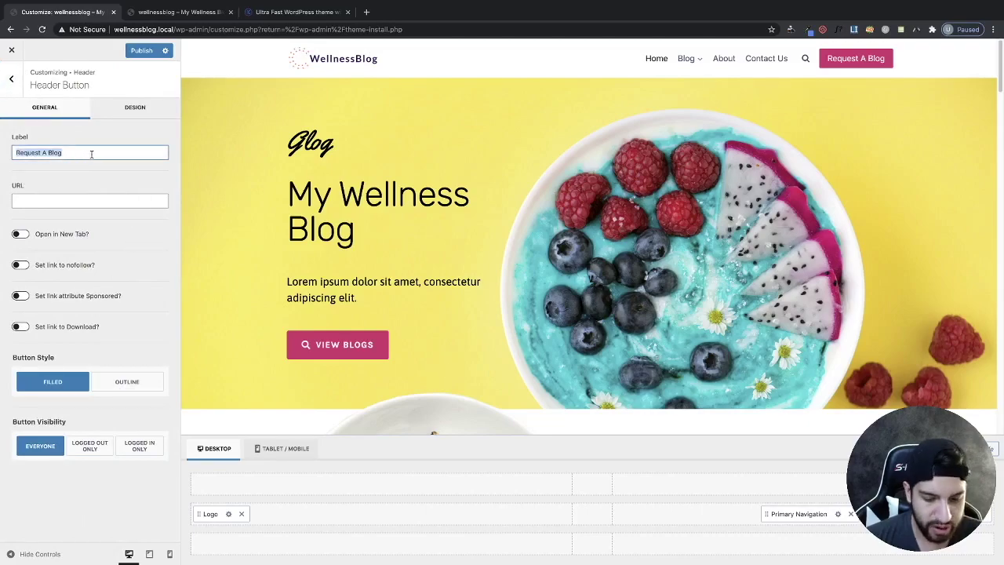
pyautogui.press('BackSpace')
pyautogui.write('Book ')
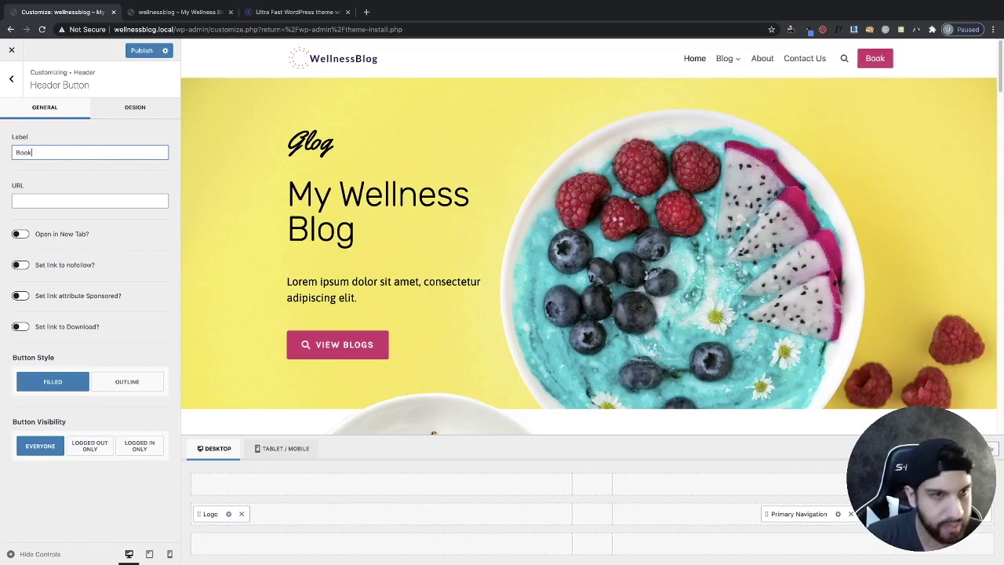
pyautogui.write('A Call')
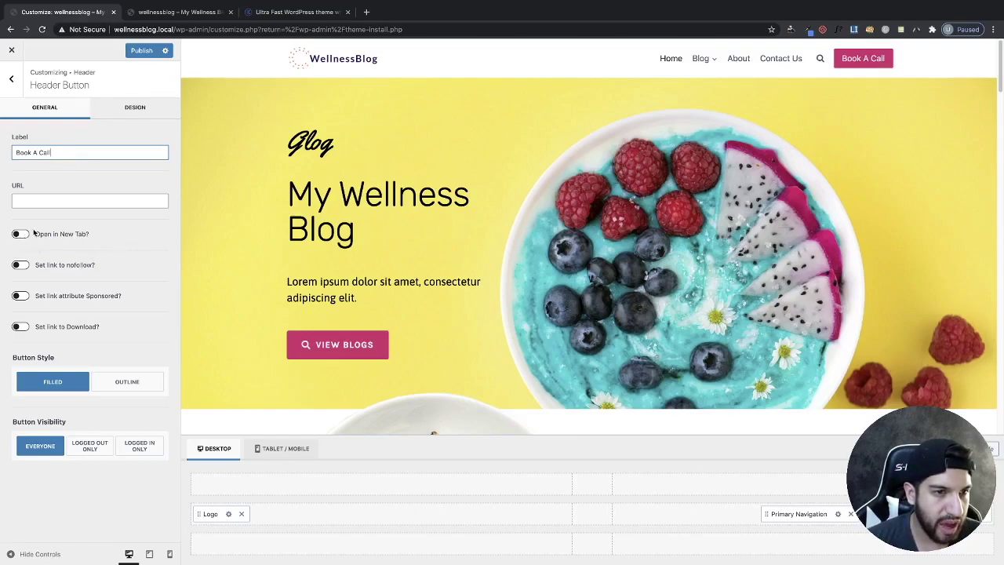
# Try the download link option and the outline style on the Book A Call button
pyautogui.click(35, 199)
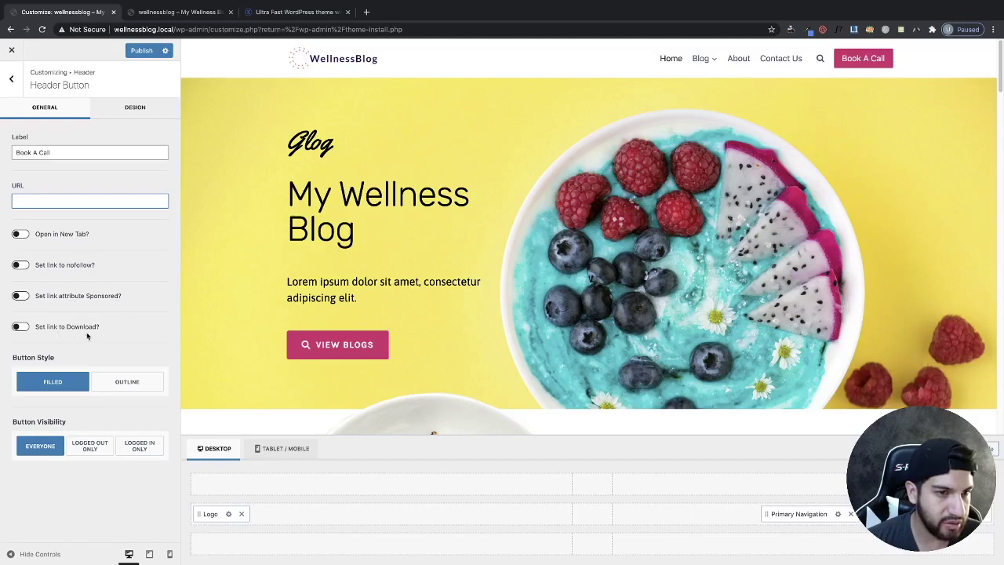
pyautogui.click(21, 326)
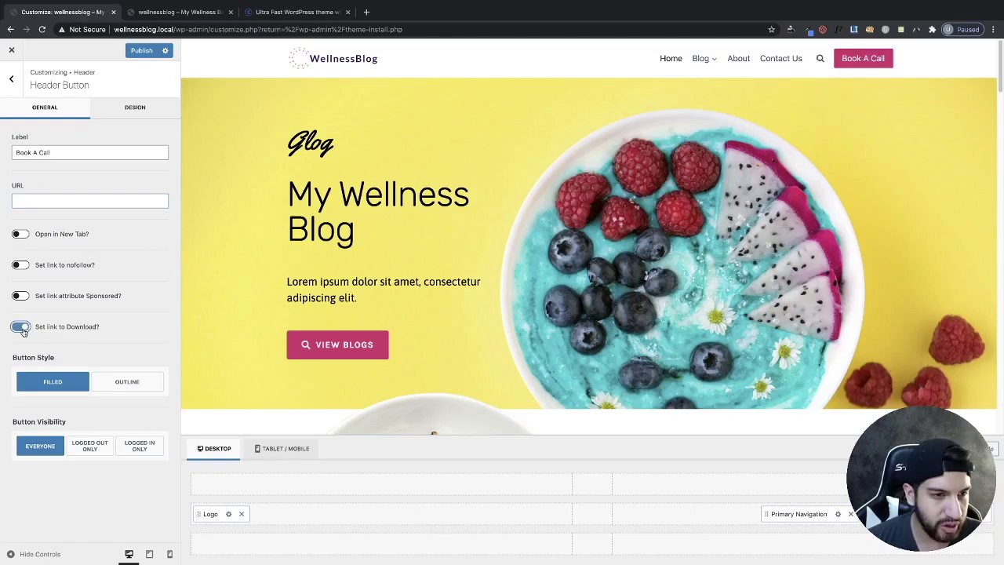
pyautogui.click(135, 384)
pyautogui.click(56, 380)
pyautogui.click(121, 381)
pyautogui.click(85, 376)
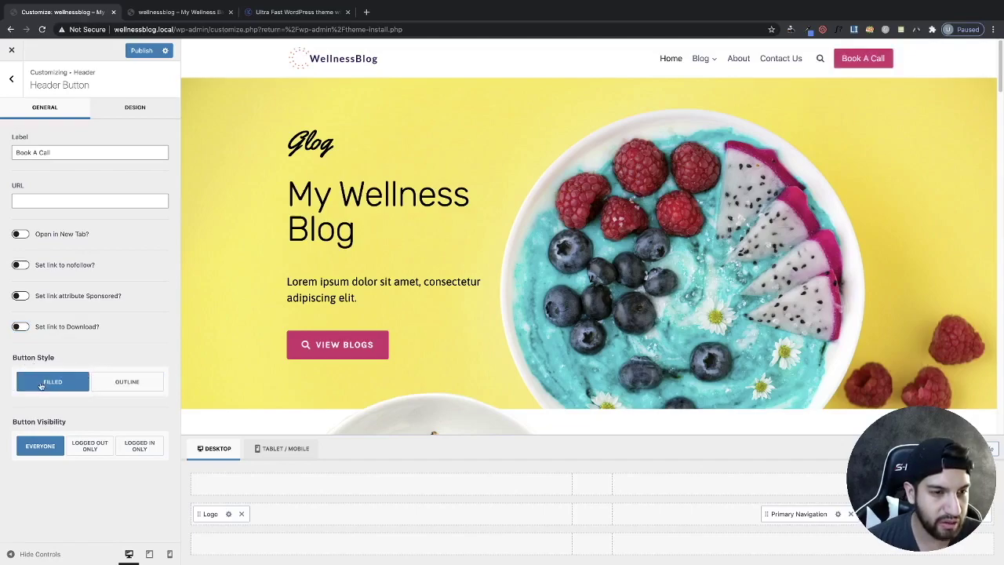
pyautogui.click(147, 386)
pyautogui.click(52, 383)
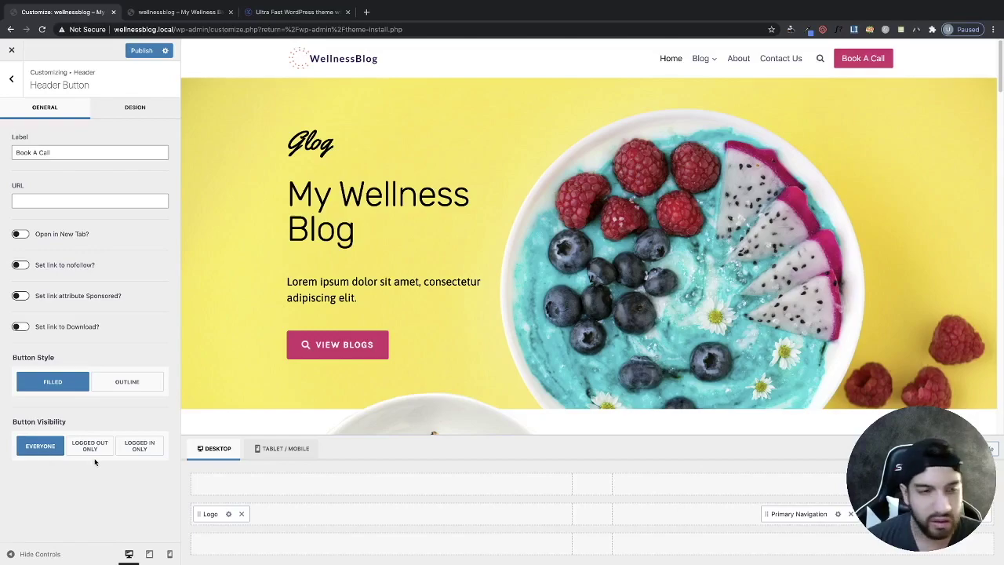
# Compare the small, medium, large and custom sizes of the header button and set its size to LG
pyautogui.click(137, 117)
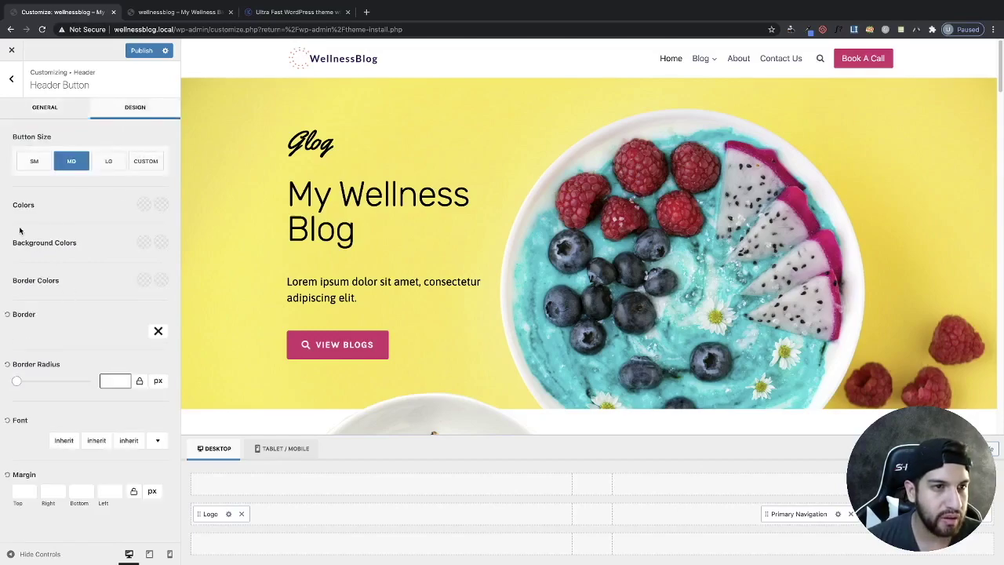
pyautogui.click(34, 163)
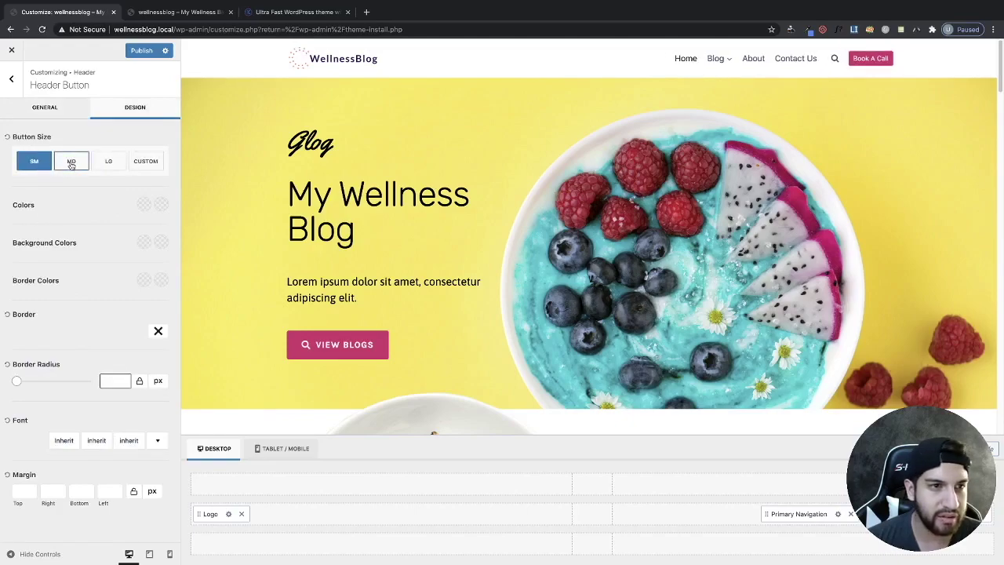
pyautogui.click(72, 163)
pyautogui.click(110, 163)
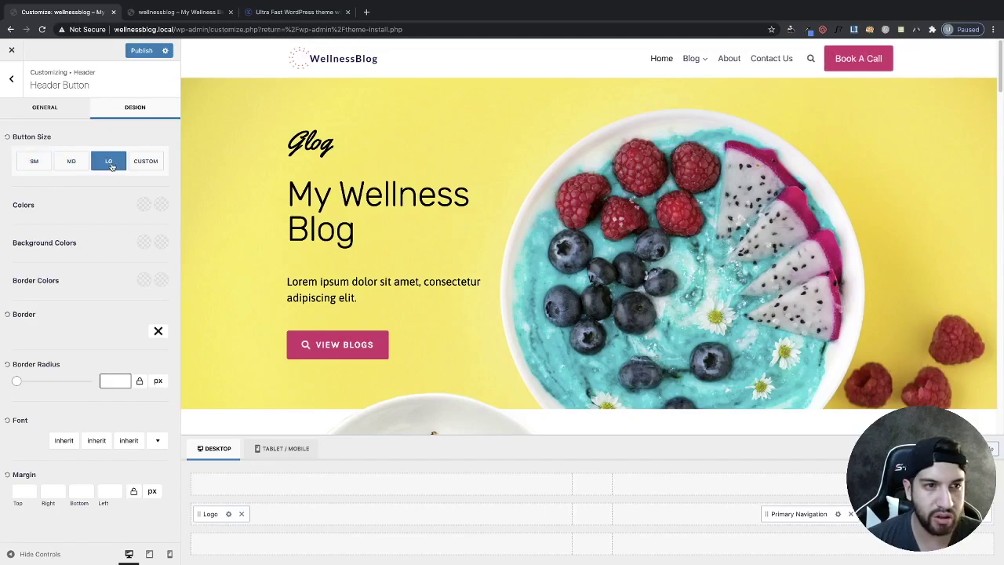
pyautogui.click(146, 163)
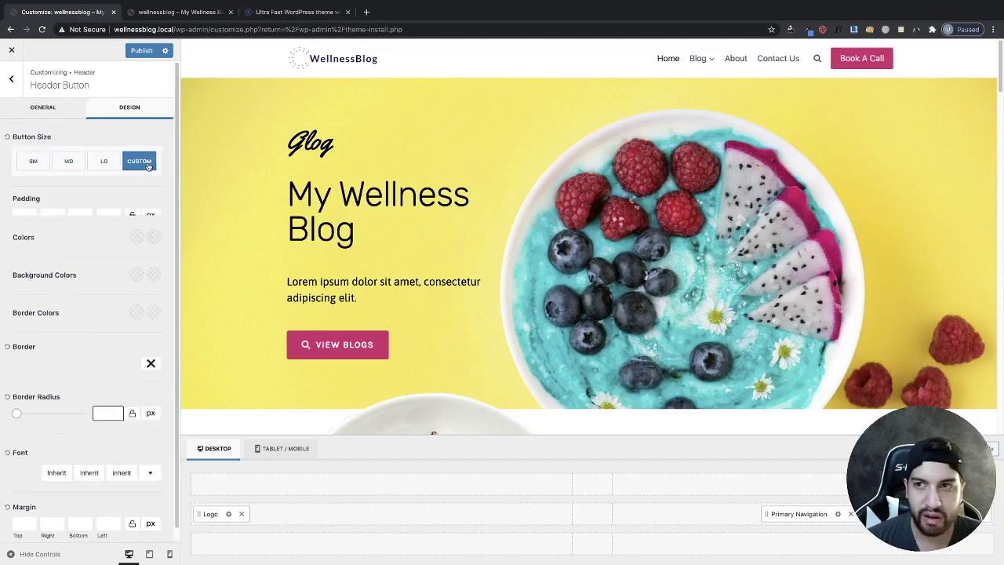
pyautogui.click(67, 165)
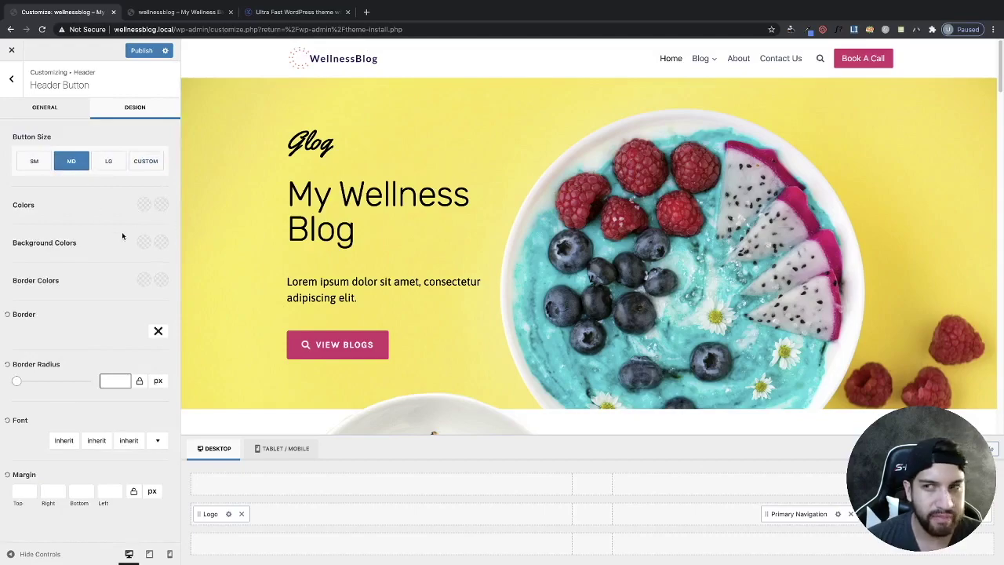
pyautogui.click(108, 160)
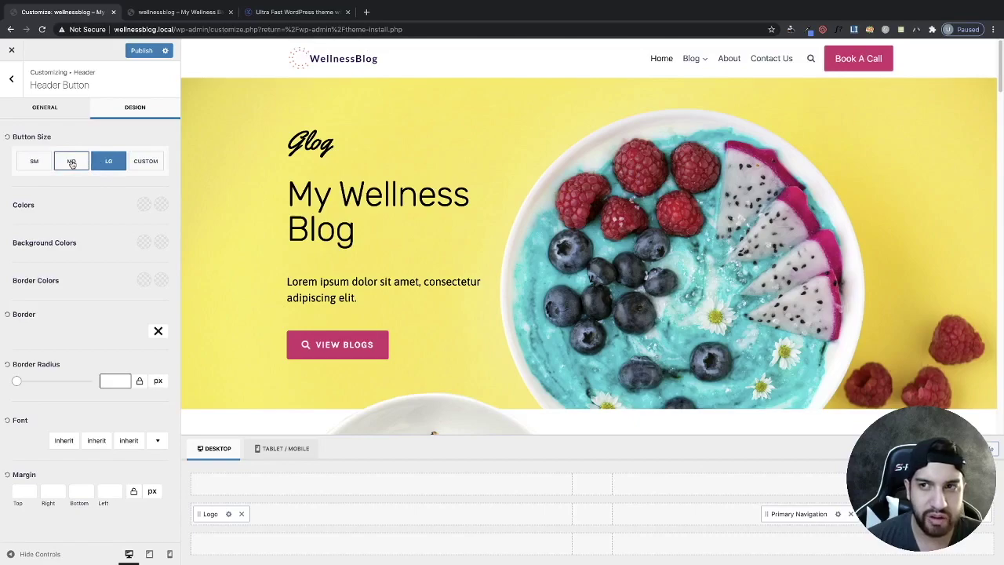
pyautogui.click(71, 163)
pyautogui.click(108, 161)
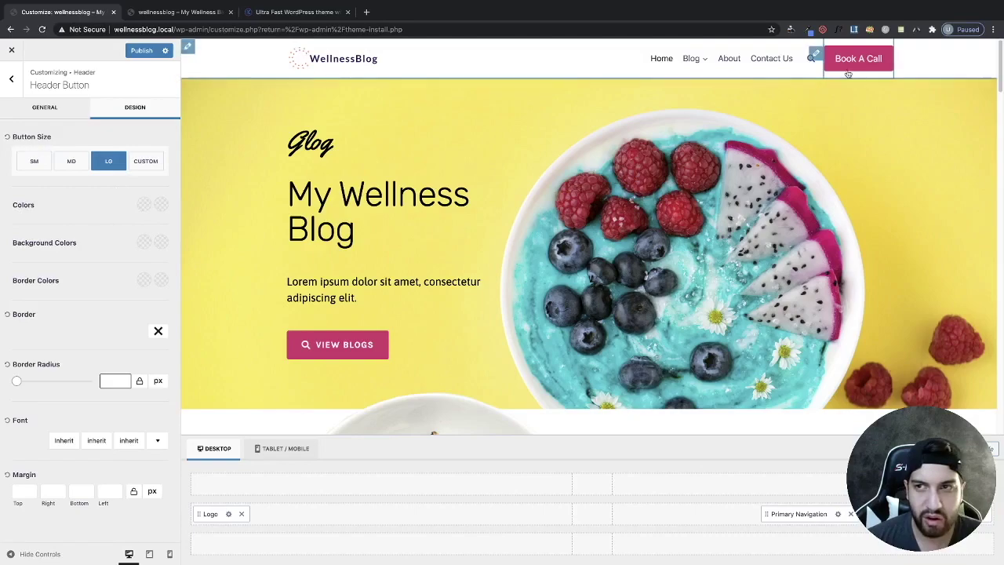
# Set the header button's text colour to white (FFFFFF)
pyautogui.click(141, 204)
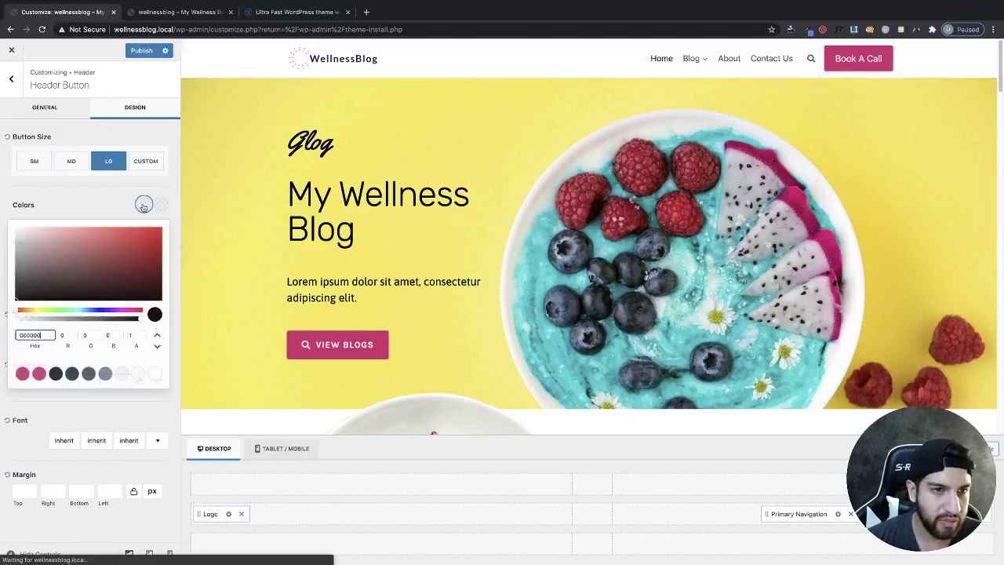
pyautogui.click(153, 237)
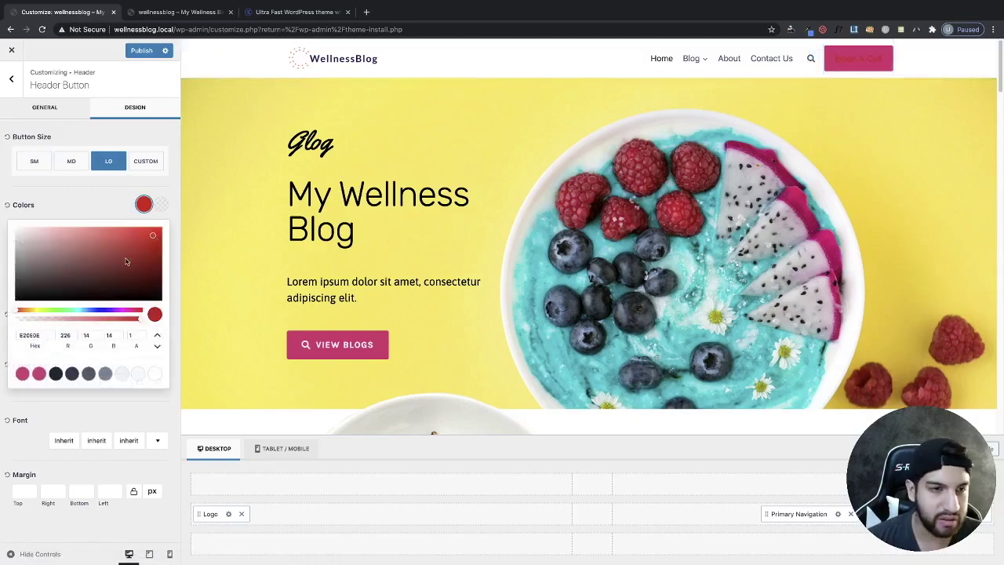
pyautogui.moveTo(39, 266); pyautogui.dragTo(14, 135)
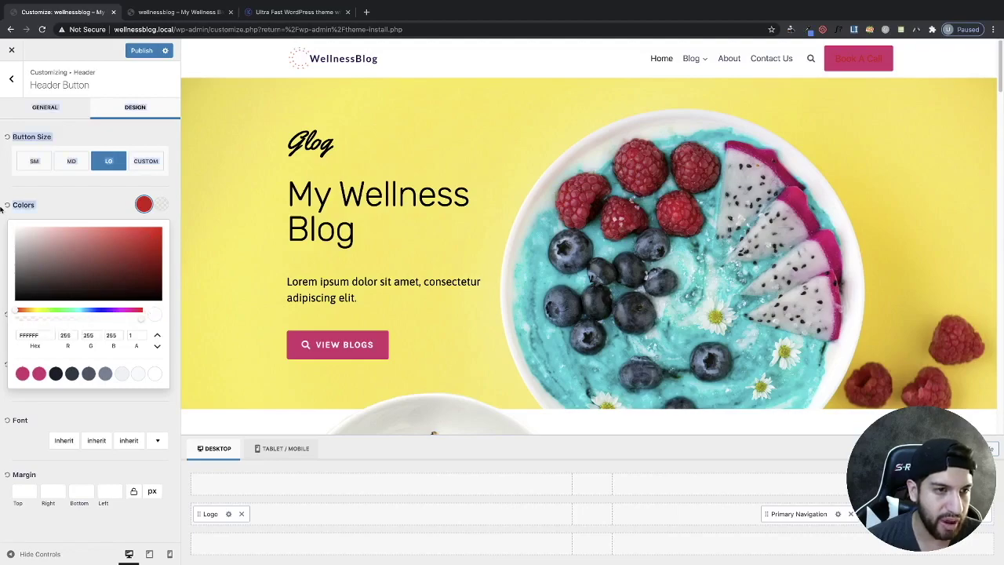
pyautogui.click(104, 219)
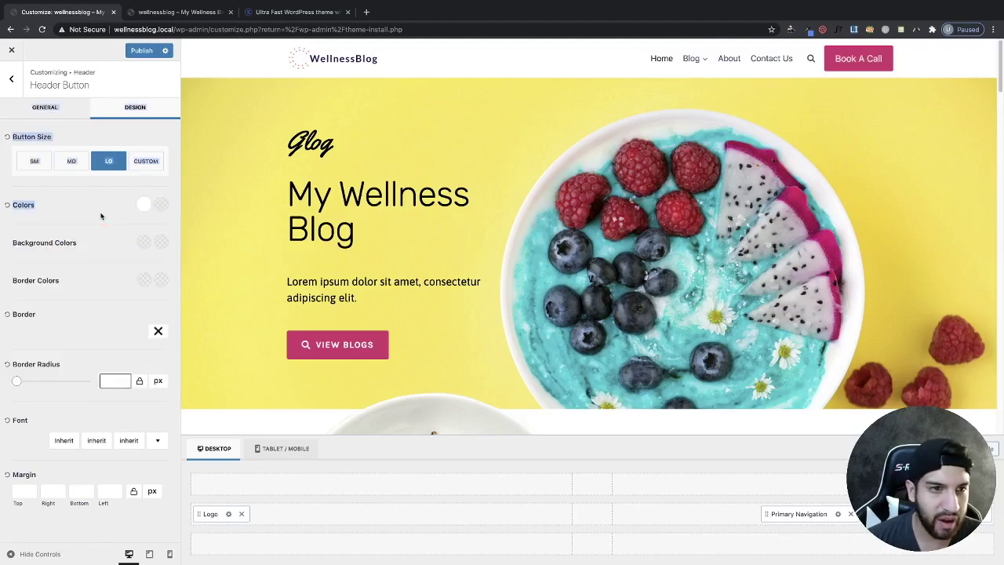
# Try dark palette colours for the header button's background and set it to the pink palette colour E22F6B
pyautogui.click(147, 248)
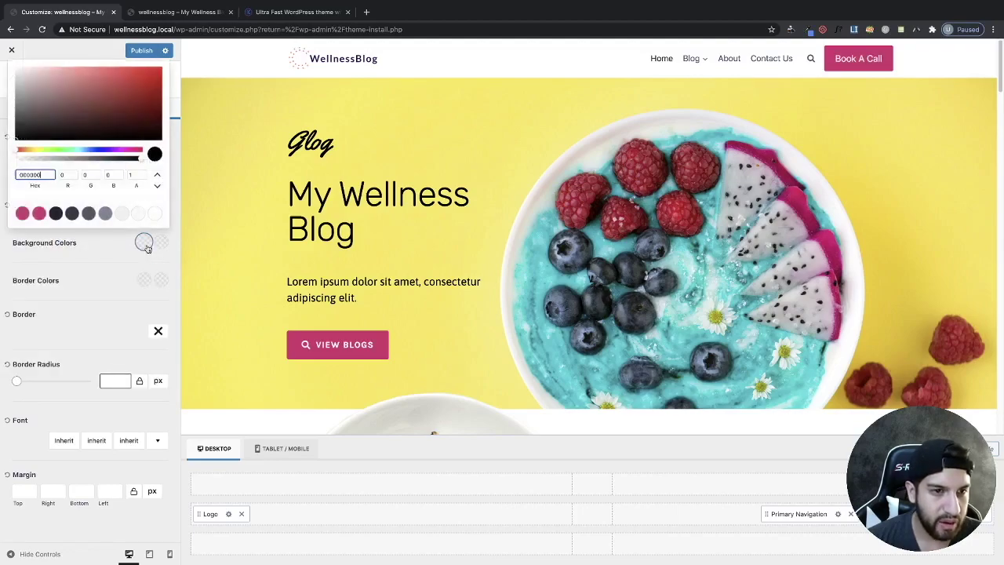
pyautogui.click(72, 213)
pyautogui.click(88, 214)
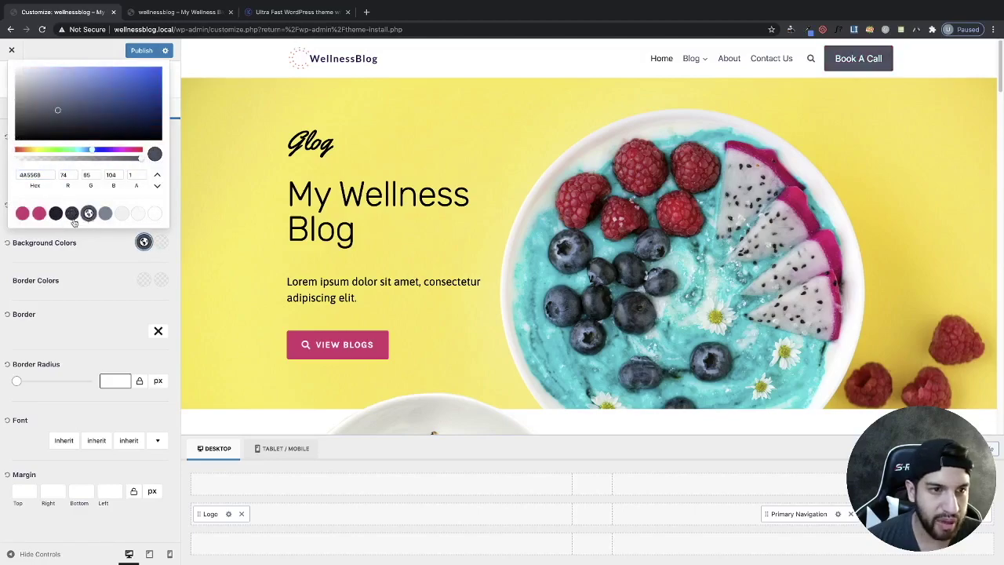
pyautogui.click(23, 214)
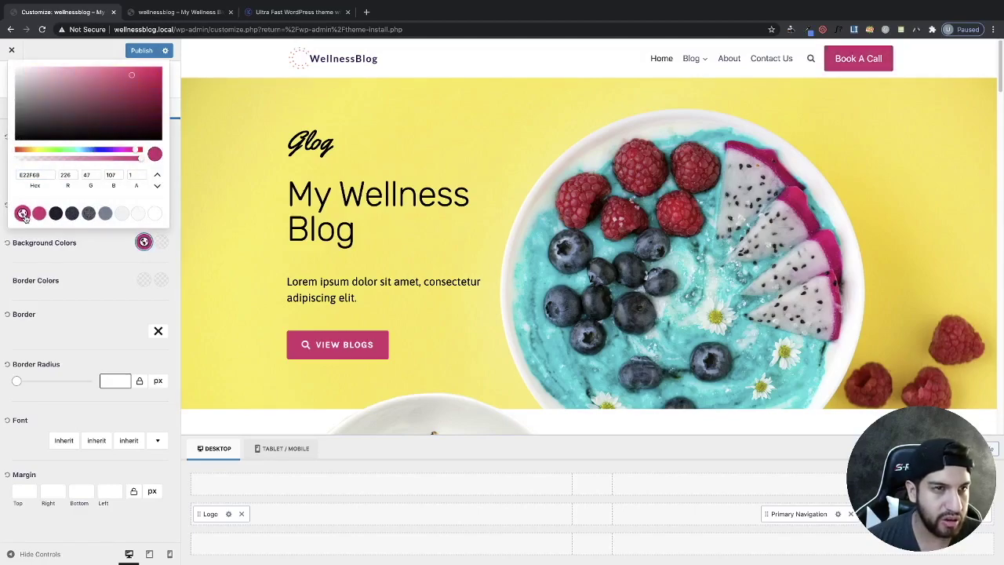
pyautogui.click(109, 280)
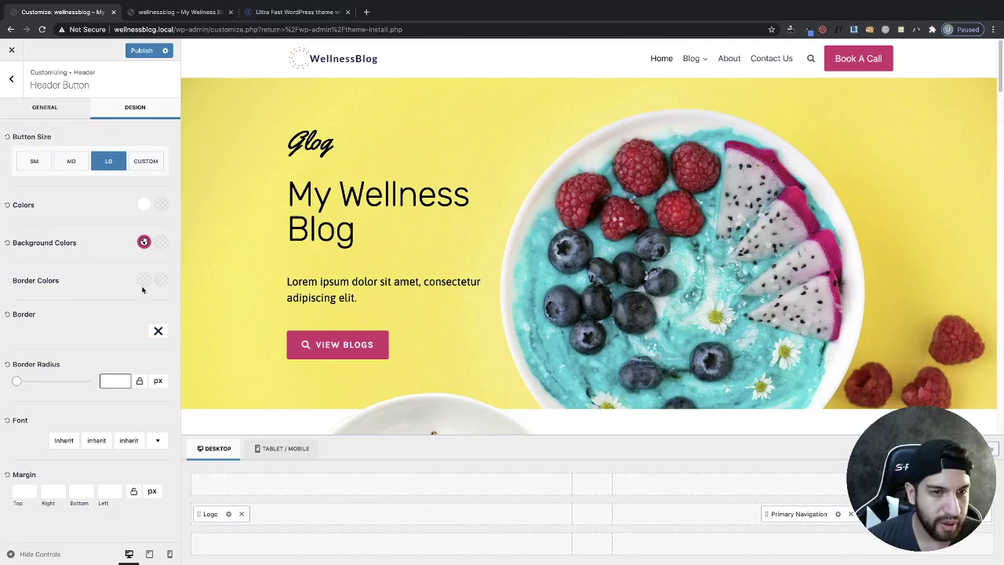
# Set the header button's border colour to a dark red
pyautogui.click(143, 284)
pyautogui.click(134, 111)
pyautogui.click(102, 228)
pyautogui.click(108, 161)
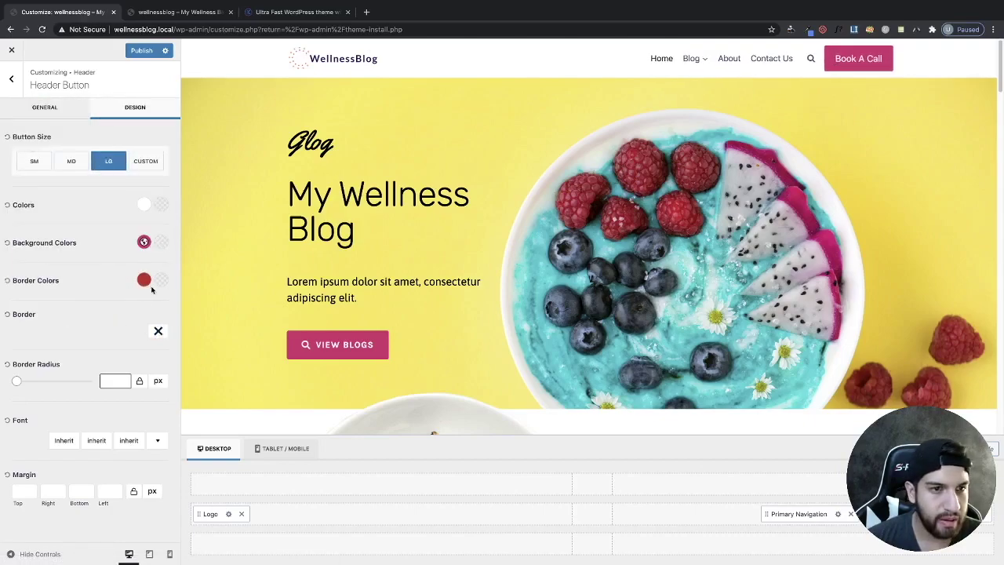
pyautogui.click(143, 280)
pyautogui.click(133, 161)
pyautogui.click(102, 332)
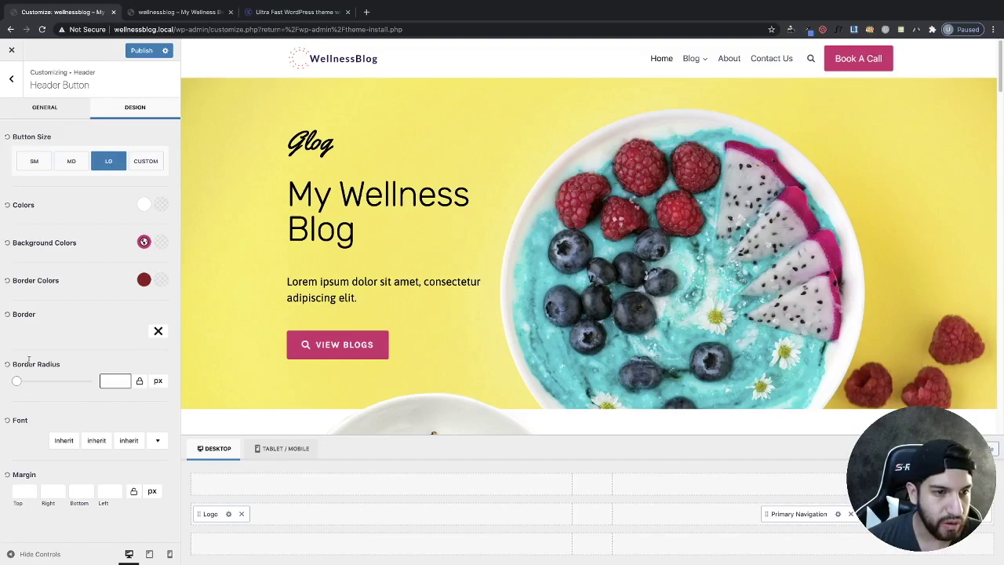
# Give the header button a solid border 7 px wide
pyautogui.click(158, 331)
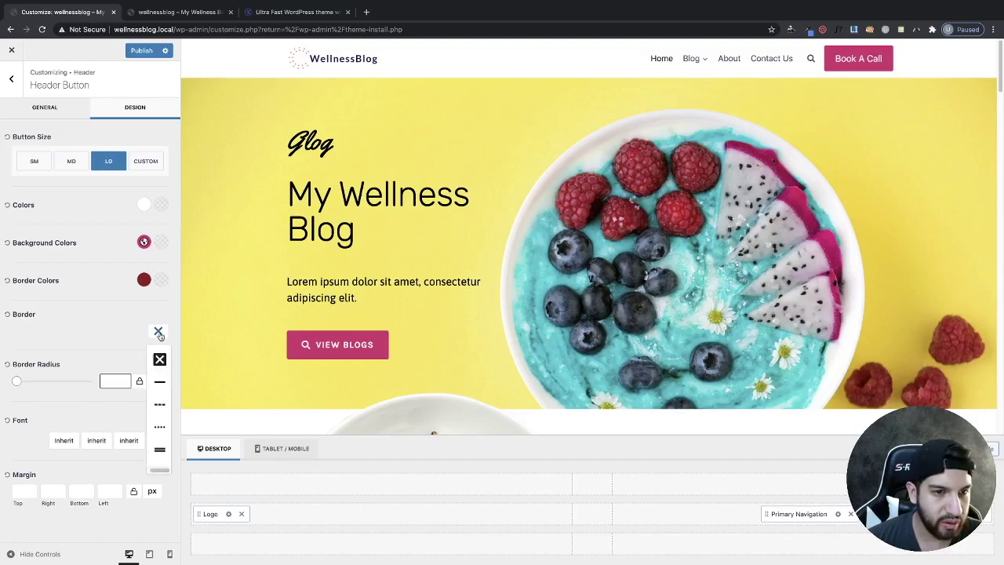
pyautogui.click(160, 385)
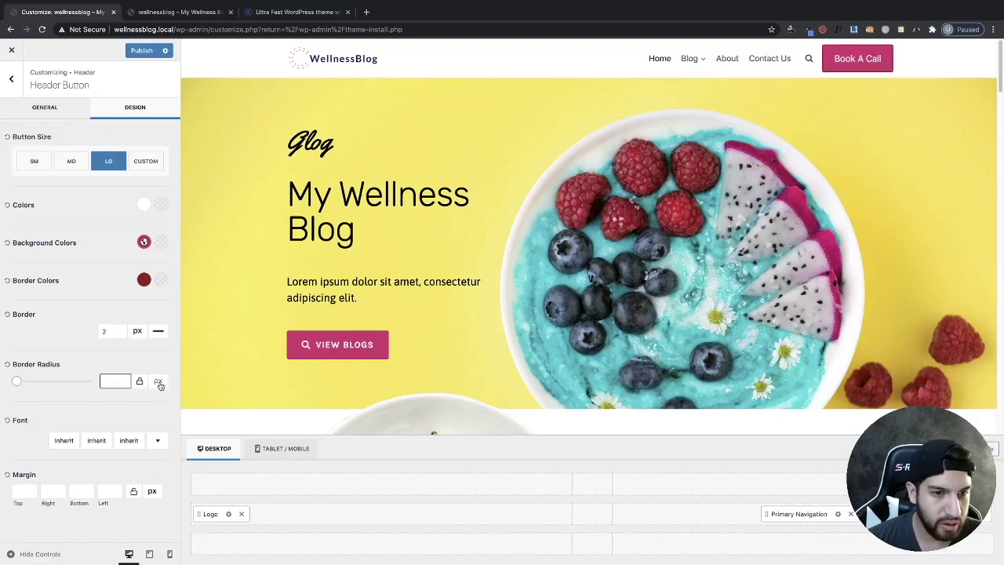
pyautogui.click(118, 329)
pyautogui.click(118, 330)
pyautogui.click(119, 330)
pyautogui.click(118, 329)
pyautogui.click(119, 330)
# Make the header button's background colour fully transparent
pyautogui.click(144, 241)
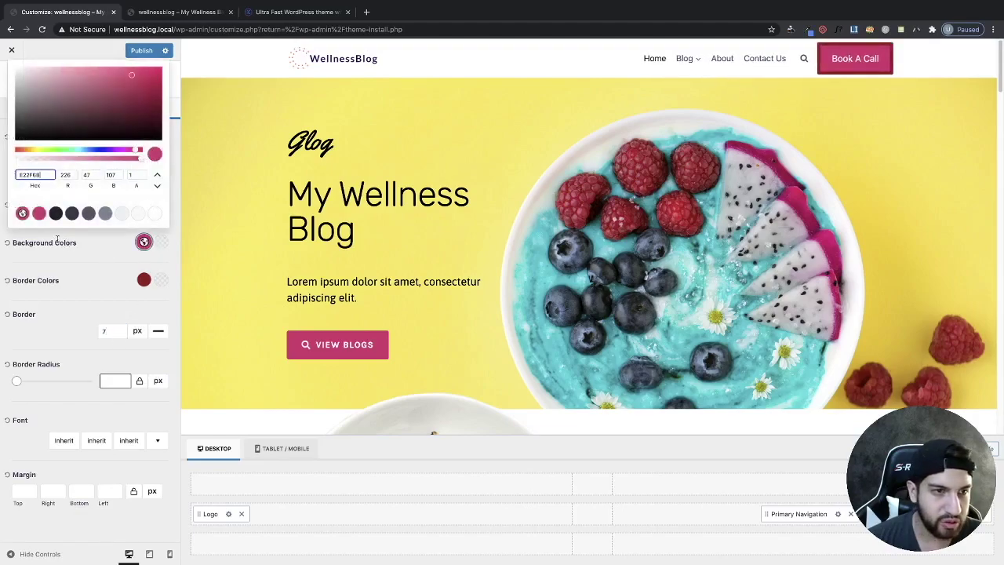
pyautogui.moveTo(146, 162); pyautogui.dragTo(9, 163)
pyautogui.click(94, 274)
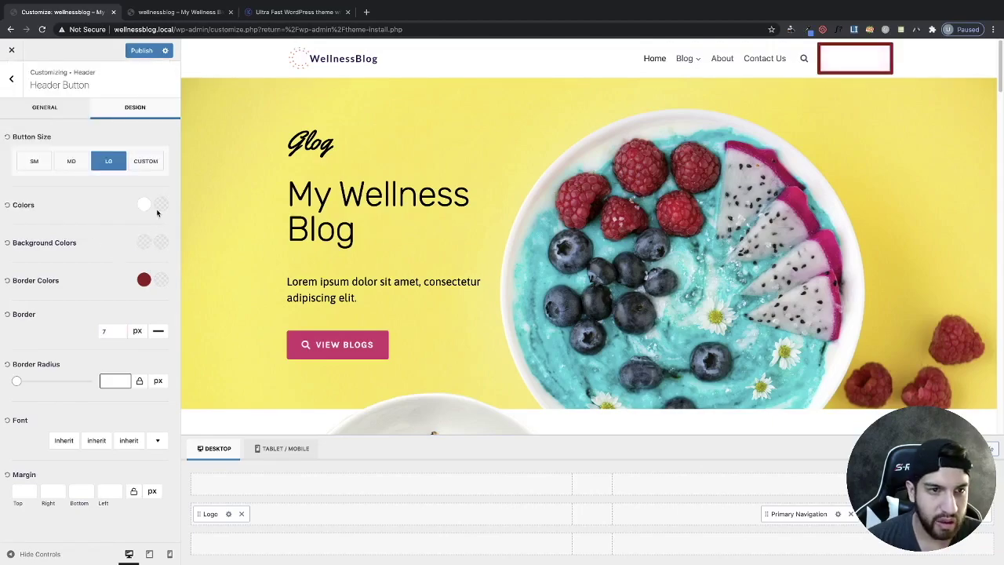
# Set the header button's text and border colours to the pink palette colour
pyautogui.click(144, 206)
pyautogui.click(22, 374)
pyautogui.click(70, 198)
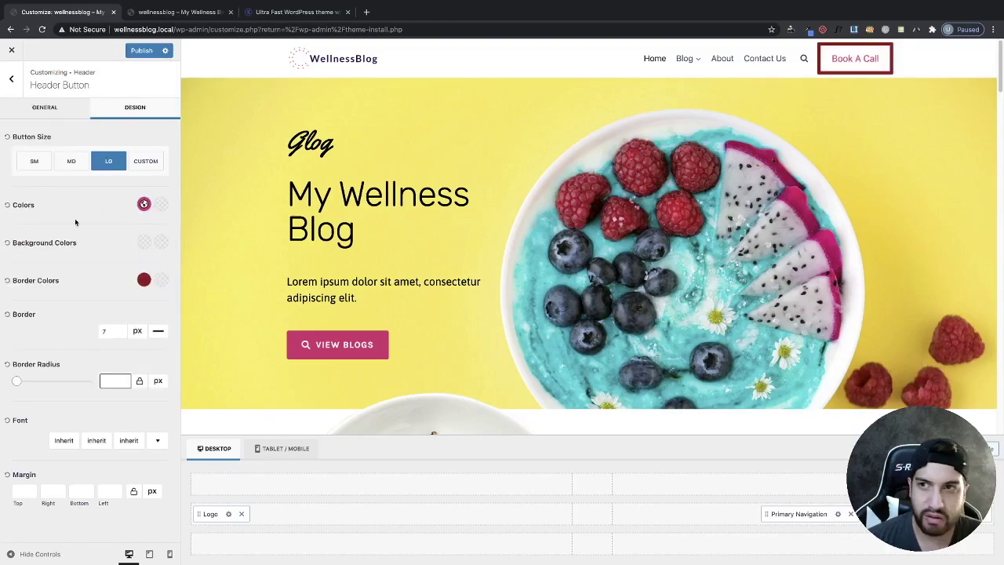
pyautogui.click(144, 279)
pyautogui.click(22, 249)
pyautogui.click(111, 293)
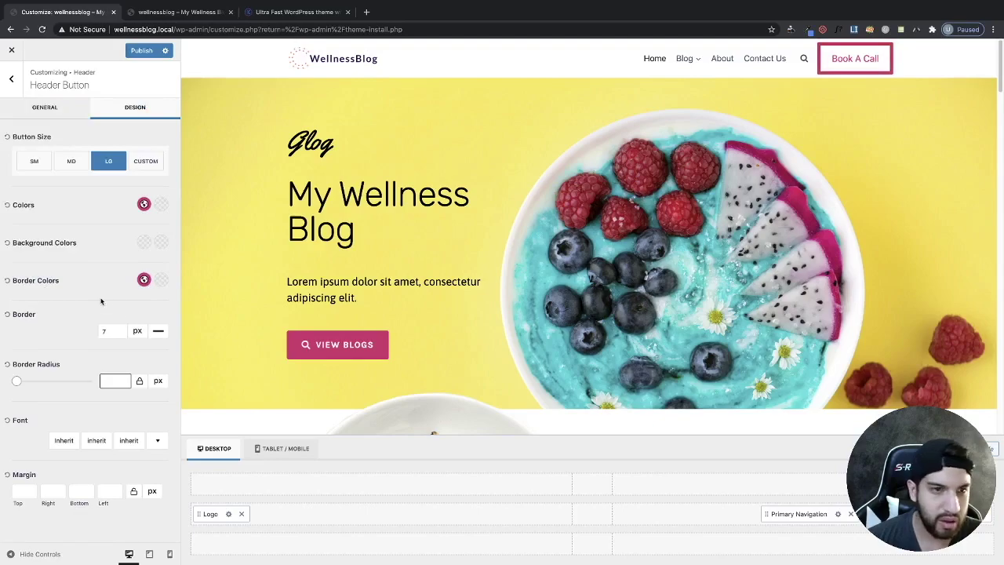
# Reduce the header button's border width to 2 px
pyautogui.click(118, 335)
pyautogui.click(118, 335)
pyautogui.click(119, 335)
pyautogui.click(119, 335)
pyautogui.click(118, 335)
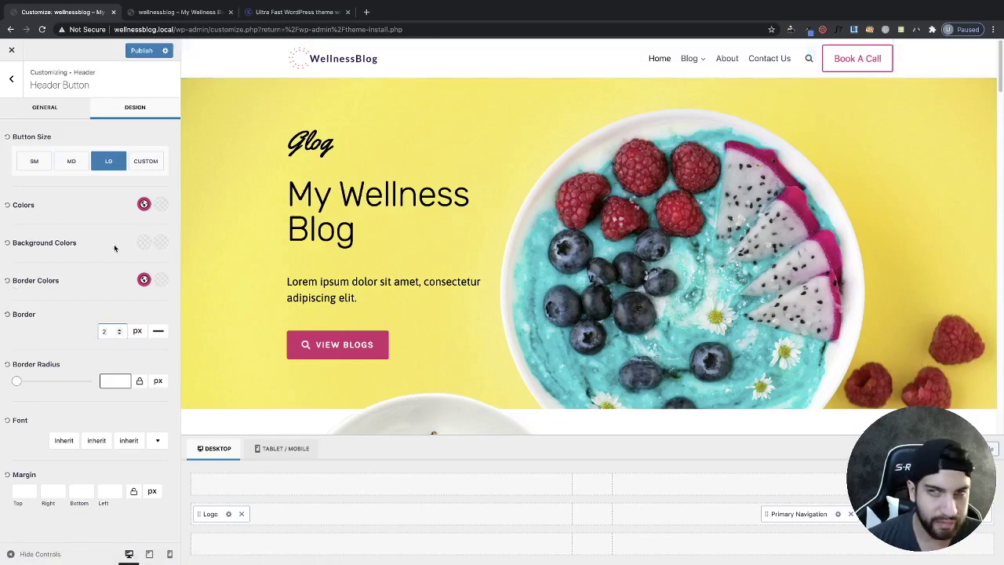
# Set the header button's text colour to white and its background to the pink palette colour
pyautogui.click(144, 205)
pyautogui.click(145, 205)
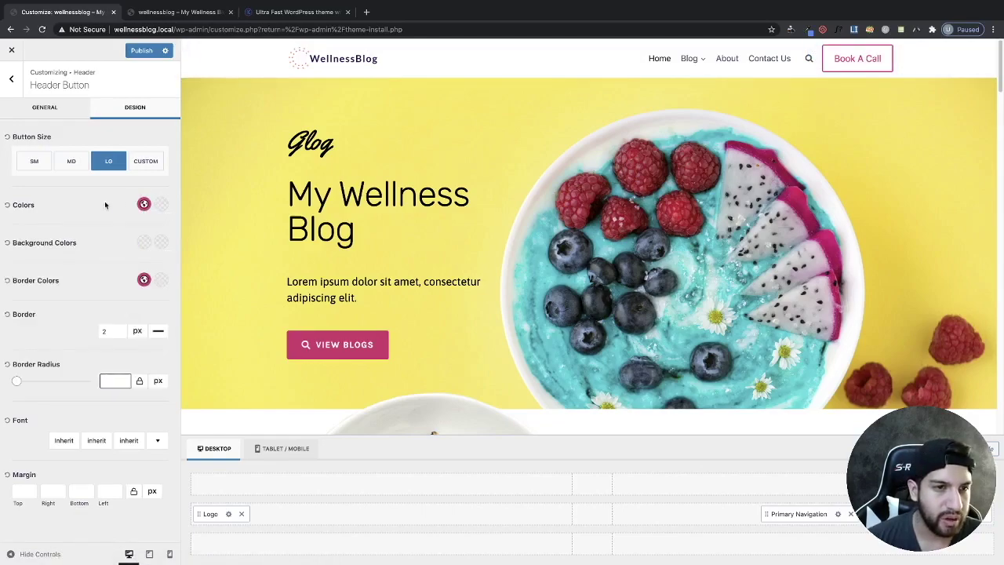
pyautogui.click(144, 205)
pyautogui.moveTo(23, 237); pyautogui.dragTo(69, 200)
pyautogui.click(145, 242)
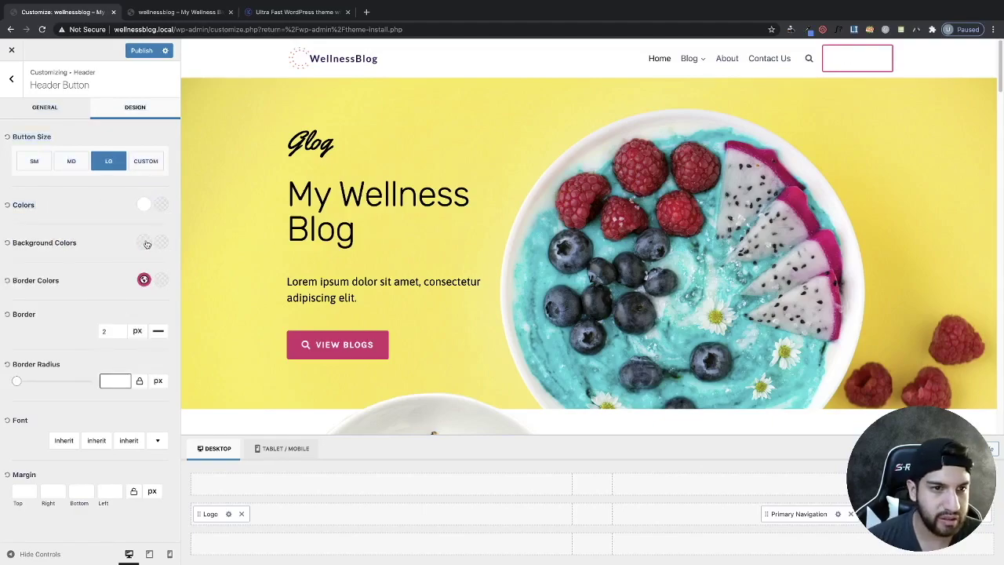
pyautogui.click(93, 274)
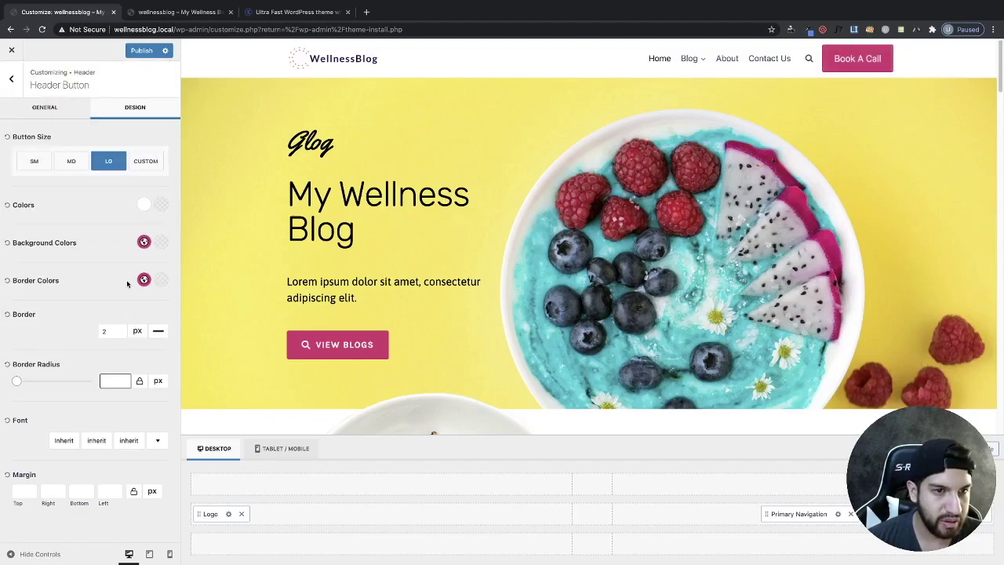
# Reset the header button's border colour and border style to their defaults
pyautogui.click(144, 279)
pyautogui.click(79, 304)
pyautogui.click(8, 281)
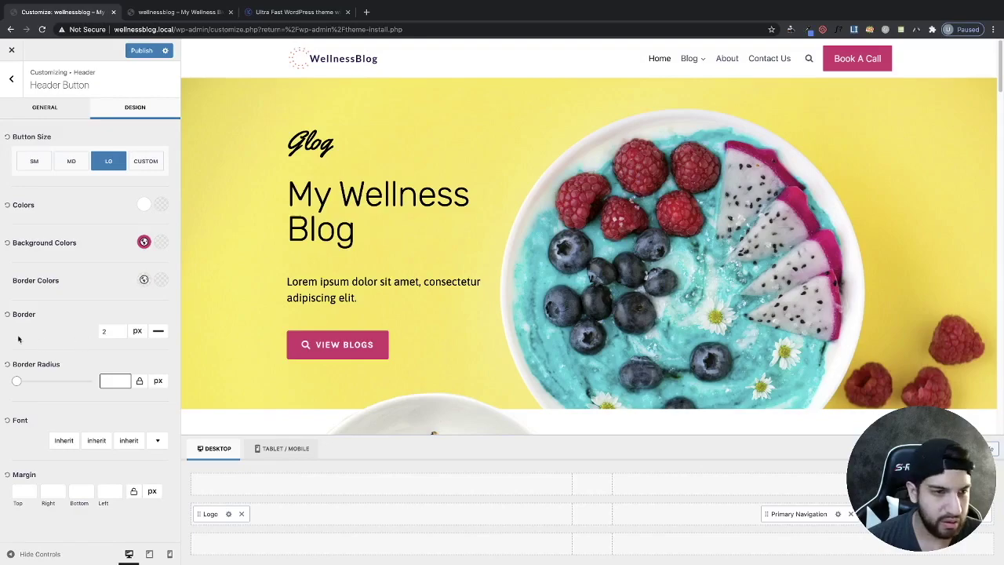
pyautogui.click(7, 314)
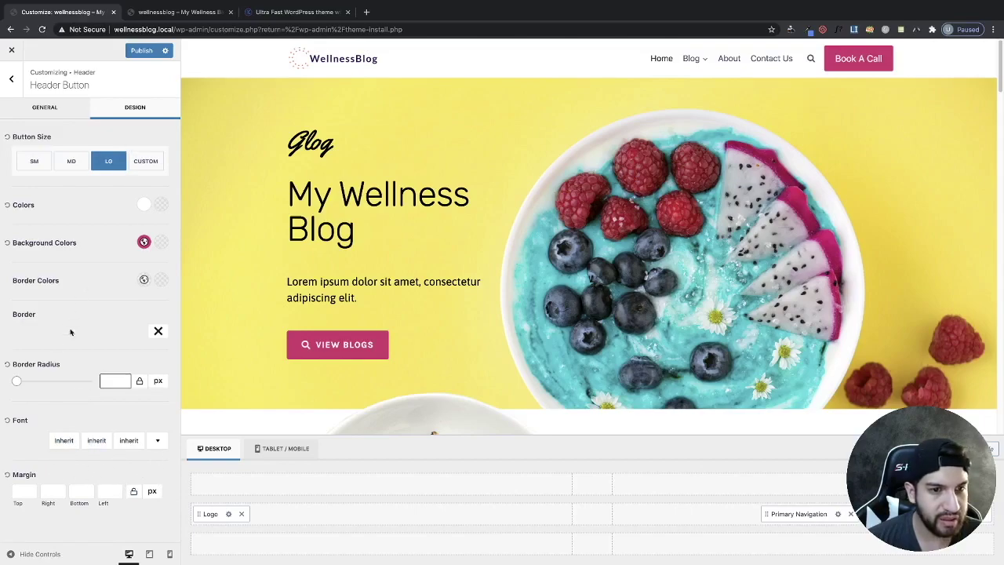
# Try increasing the header button's left margin and clear the value again
pyautogui.click(117, 488)
pyautogui.click(117, 487)
pyautogui.click(117, 489)
pyautogui.click(117, 488)
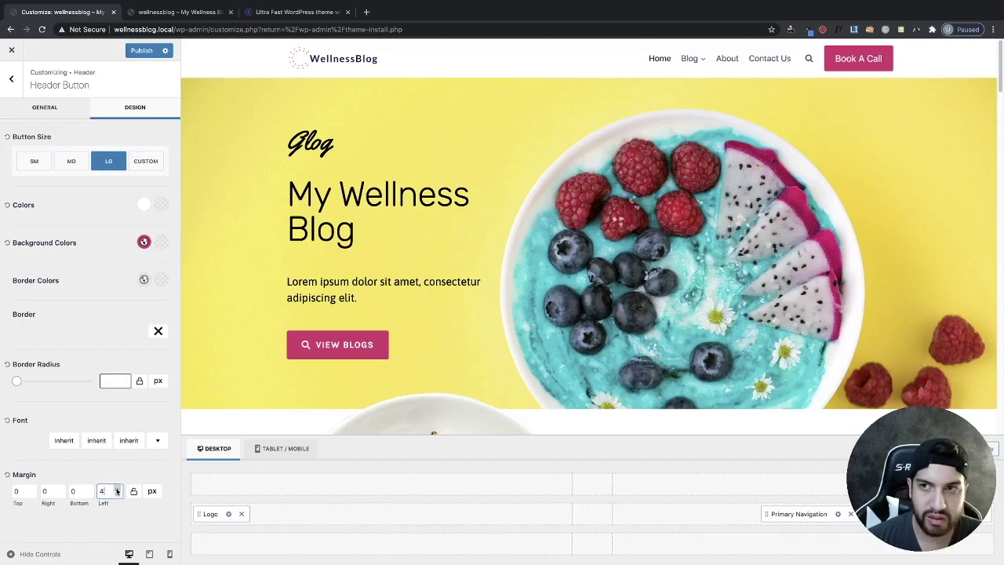
pyautogui.click(117, 489)
pyautogui.click(117, 488)
pyautogui.click(117, 488)
pyautogui.click(117, 489)
pyautogui.click(117, 489)
pyautogui.click(117, 489)
pyautogui.doubleClick(103, 491)
pyautogui.press('BackSpace')
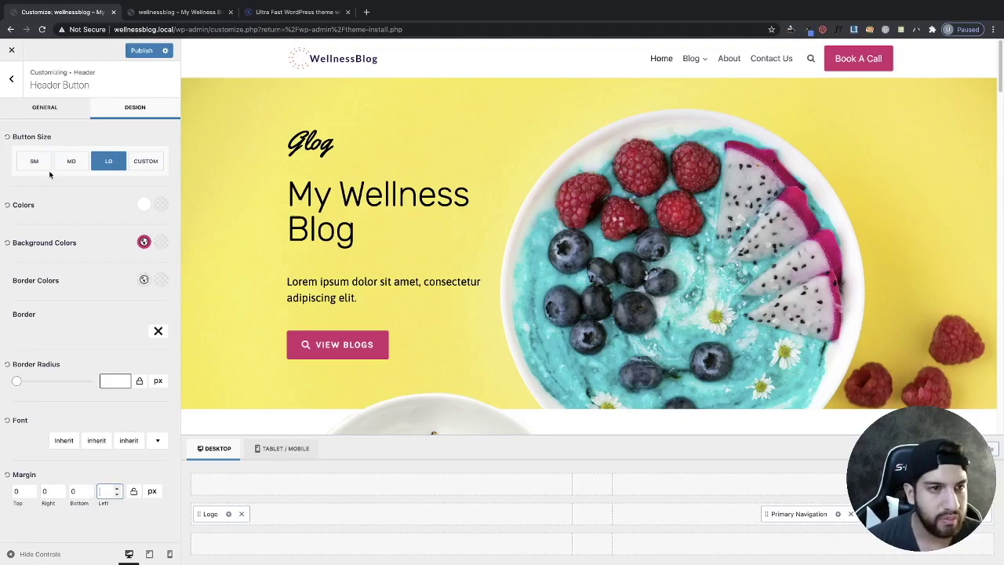
# Add Secondary Navigation to the centre of the header's top row and Social directly to the right of it
pyautogui.click(54, 111)
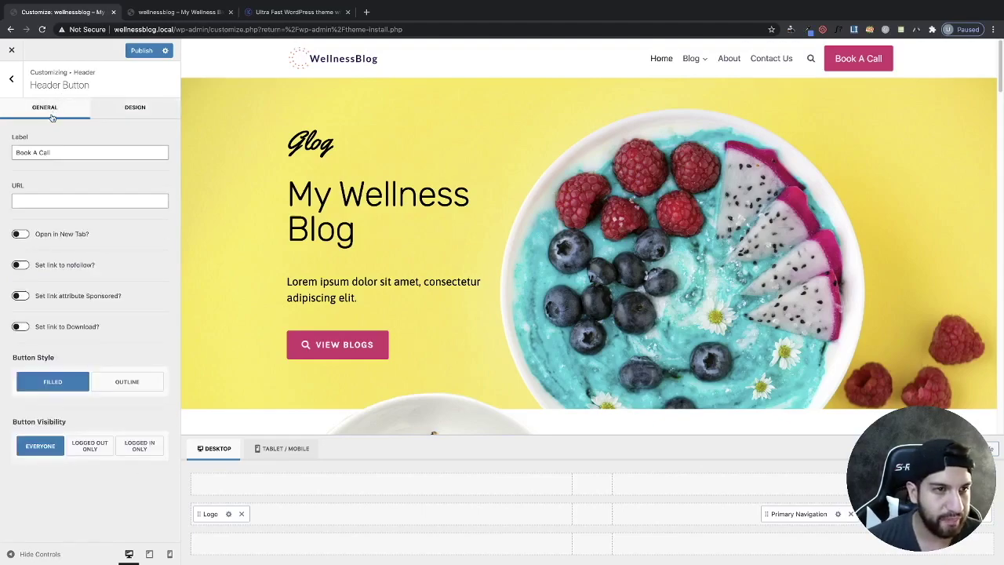
pyautogui.click(12, 79)
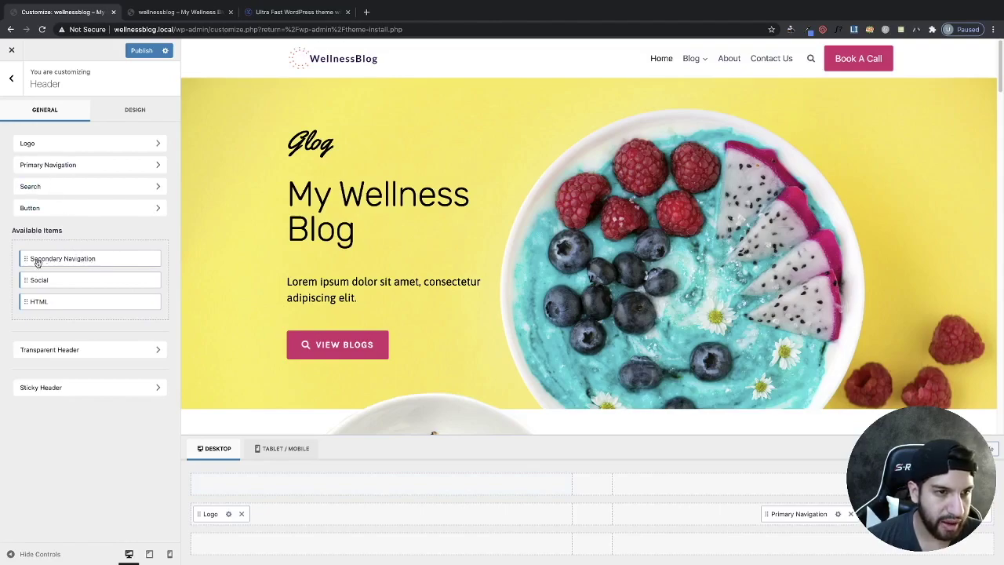
pyautogui.moveTo(28, 262); pyautogui.dragTo(584, 487)
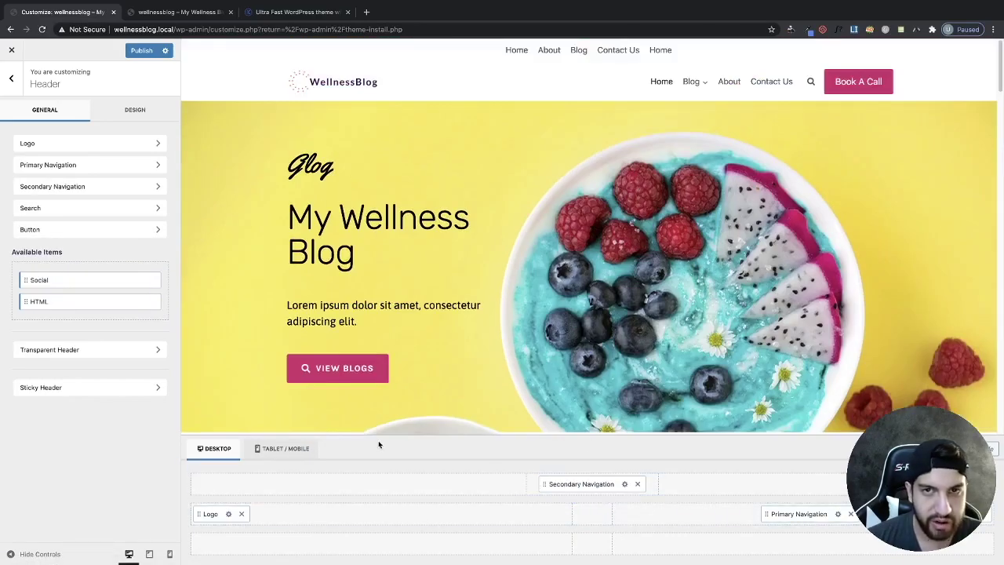
pyautogui.moveTo(24, 282); pyautogui.dragTo(734, 489)
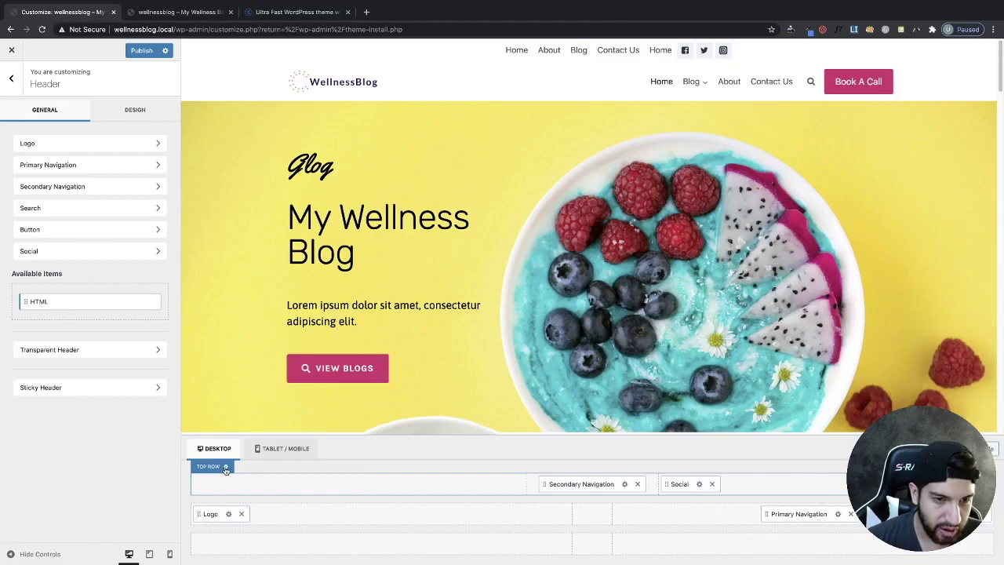
# Try a light grey background colour, EBEBEB, for the header's top row
pyautogui.click(225, 467)
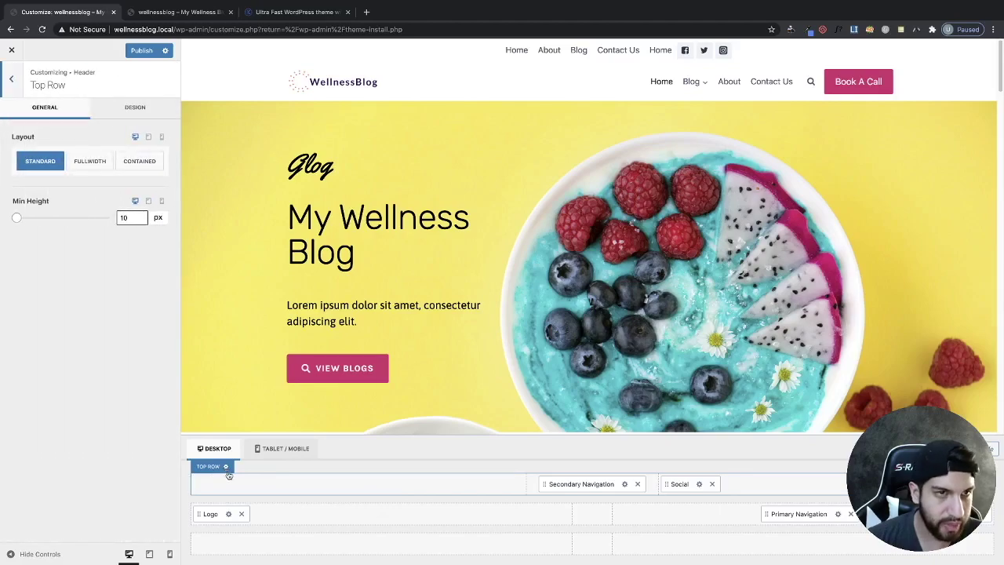
pyautogui.click(144, 110)
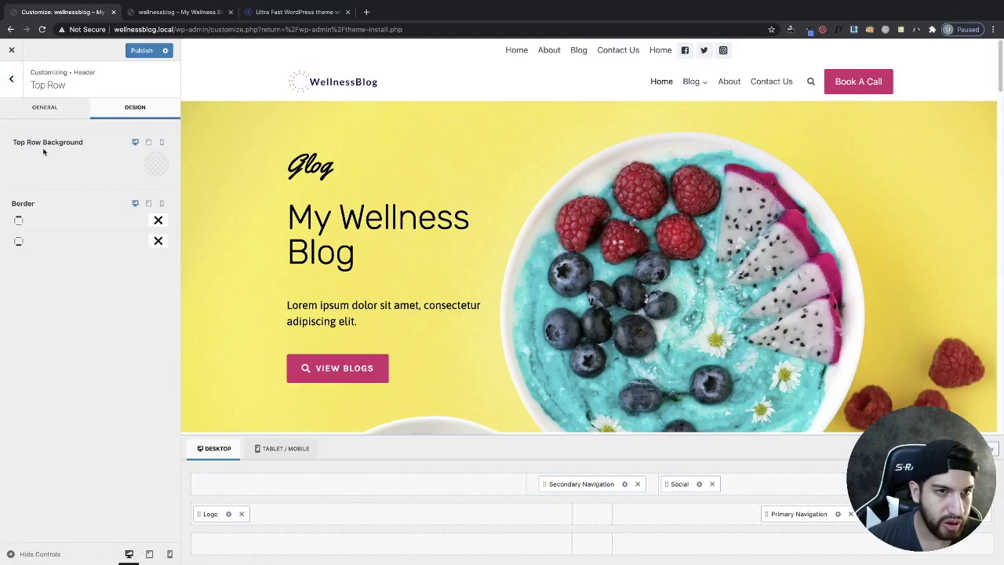
pyautogui.click(161, 169)
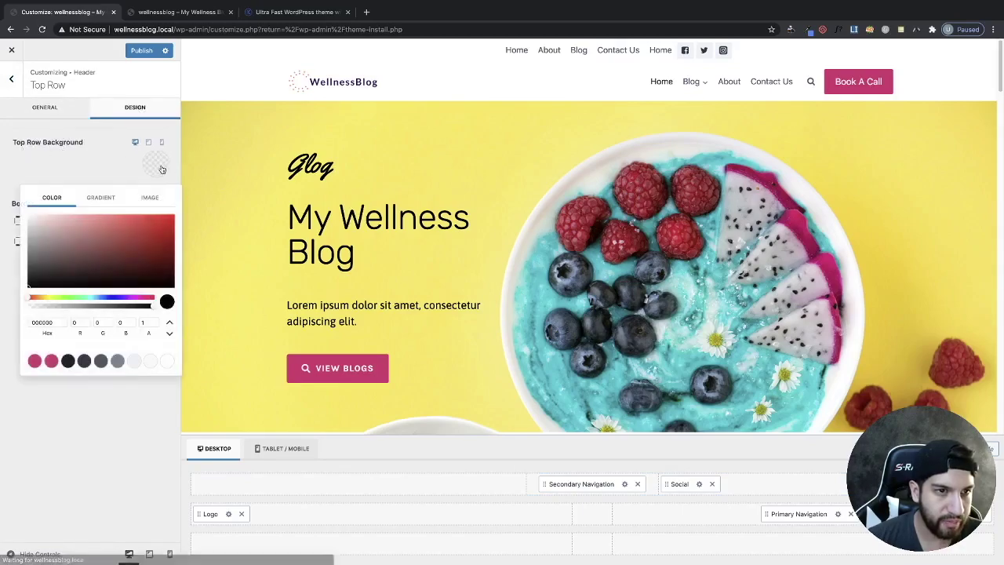
pyautogui.click(156, 225)
pyautogui.click(86, 225)
pyautogui.click(38, 233)
pyautogui.moveTo(37, 243); pyautogui.dragTo(29, 225)
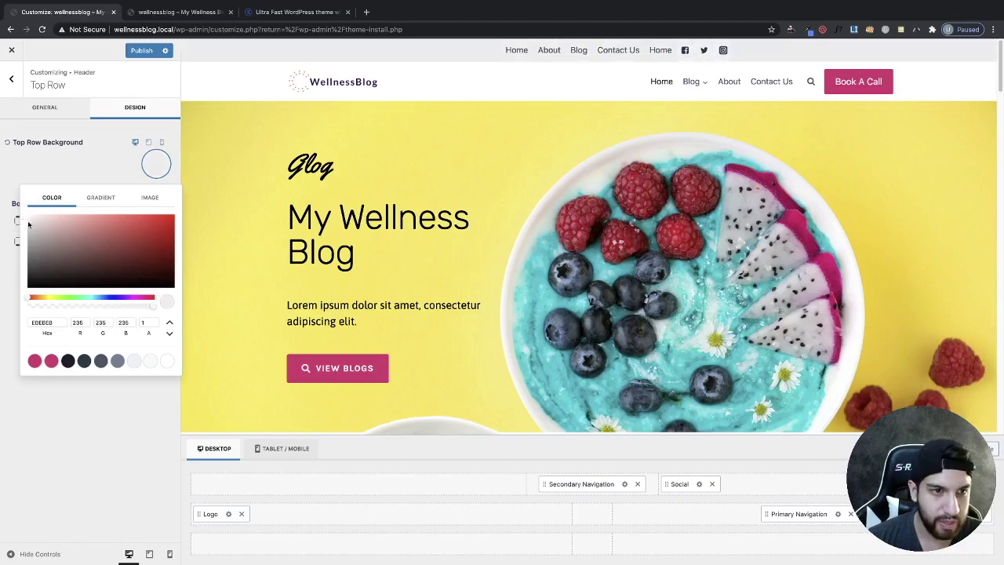
# Set the top row's background to a very pale pink, FCF0F4, starting from the pink palette colour
pyautogui.click(34, 360)
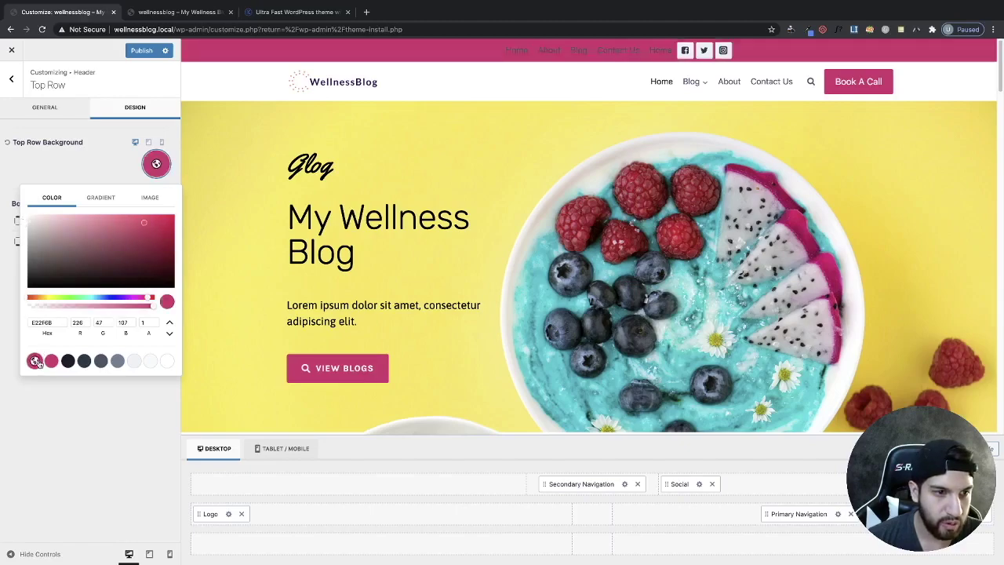
pyautogui.click(67, 217)
pyautogui.click(52, 214)
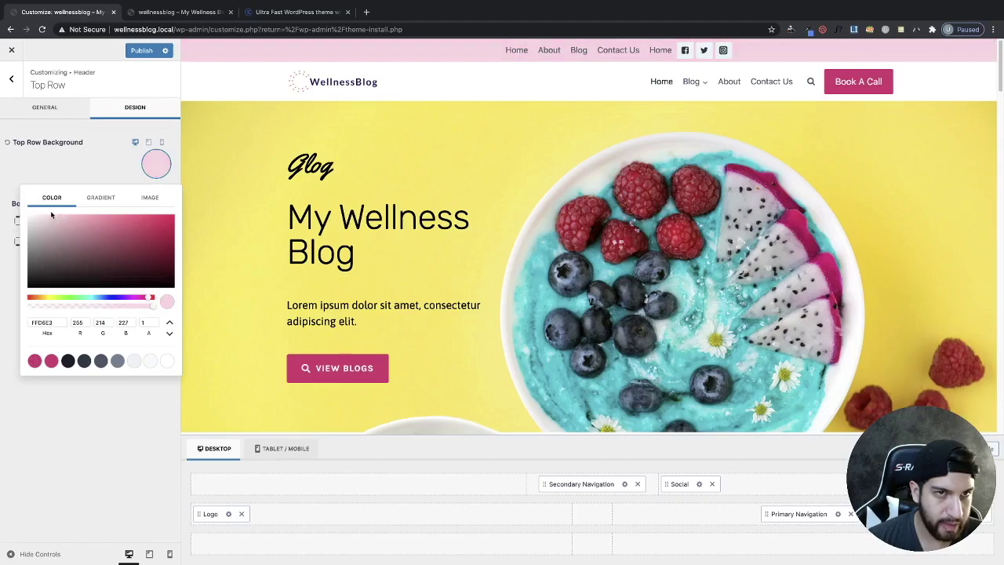
pyautogui.moveTo(51, 214); pyautogui.dragTo(38, 208)
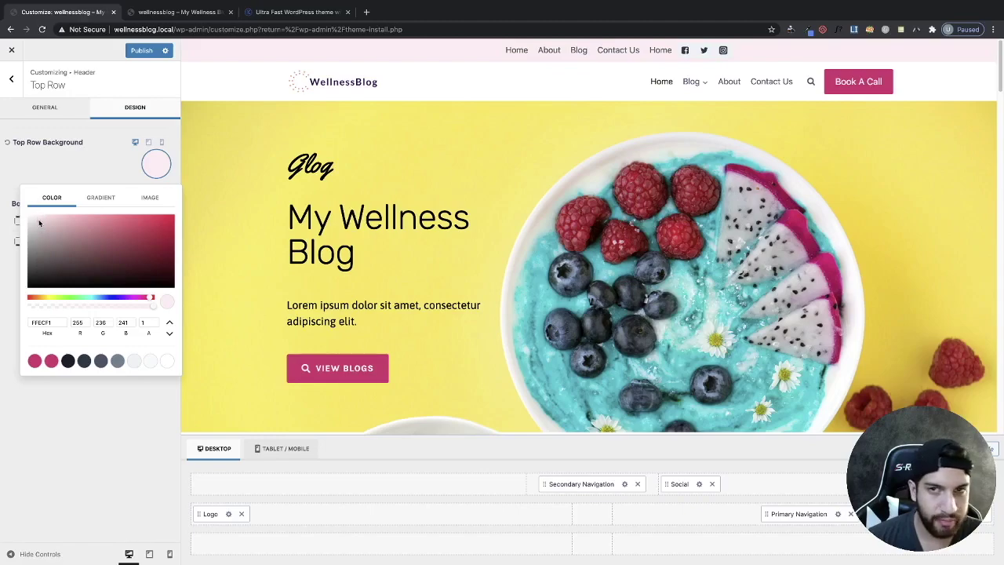
pyautogui.click(34, 220)
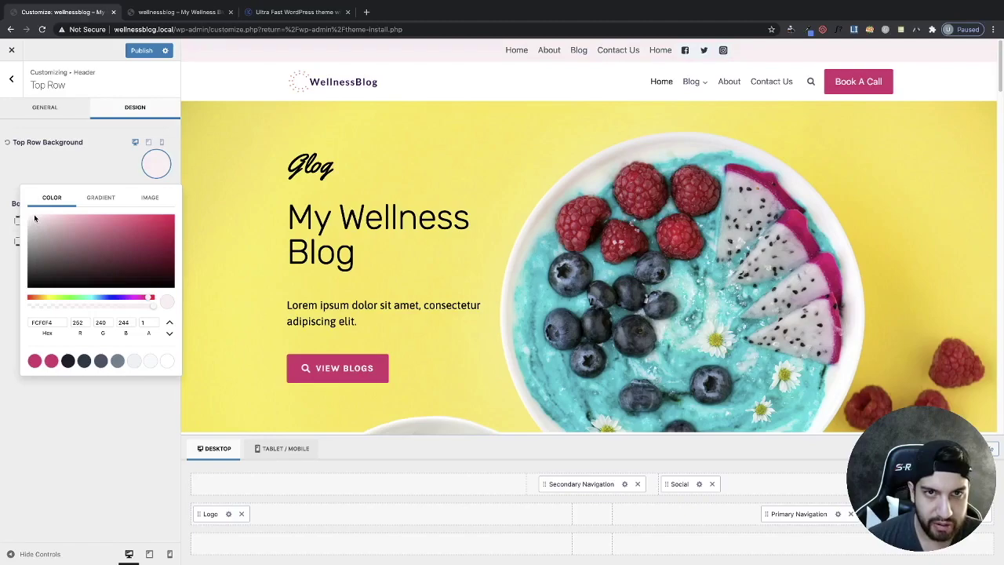
pyautogui.click(92, 168)
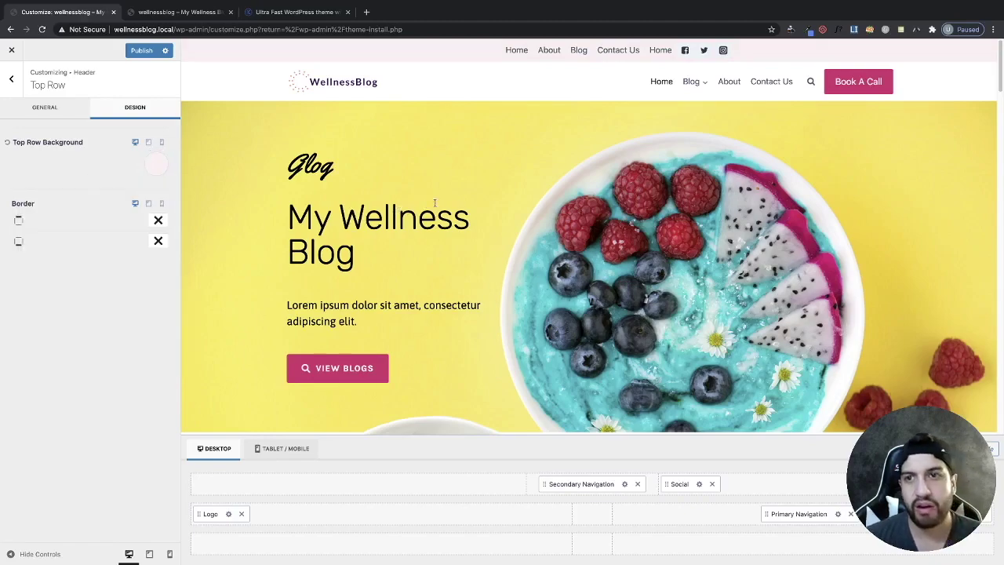
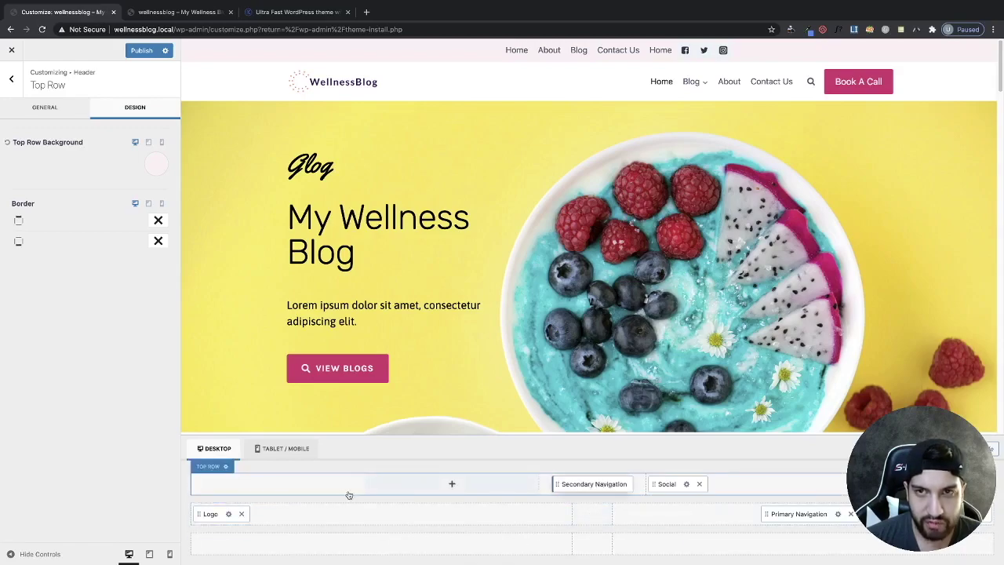
# Try Secondary Navigation at the left of the top row and place it at the right beside Social
pyautogui.moveTo(557, 486); pyautogui.dragTo(330, 487)
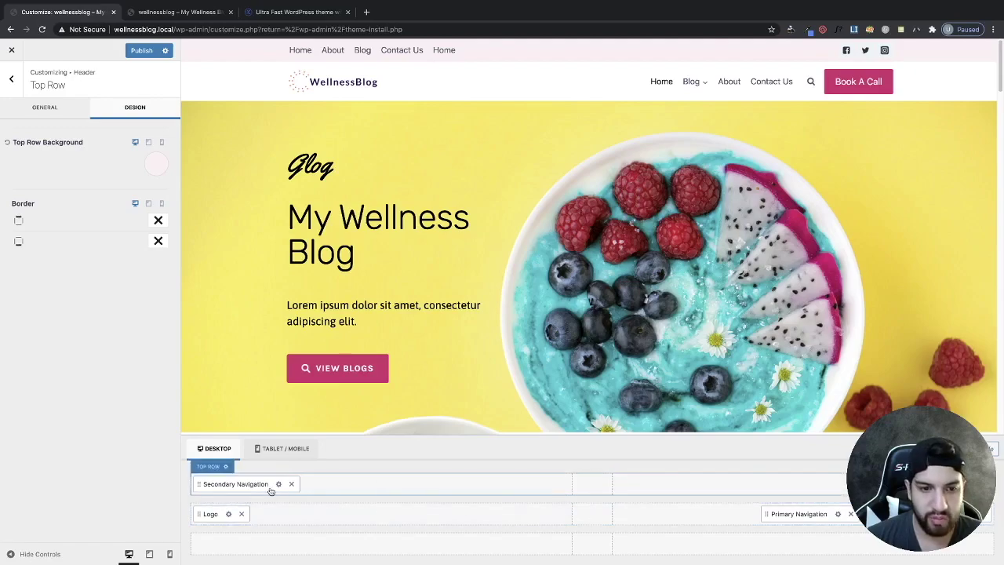
pyautogui.moveTo(240, 481); pyautogui.dragTo(835, 484)
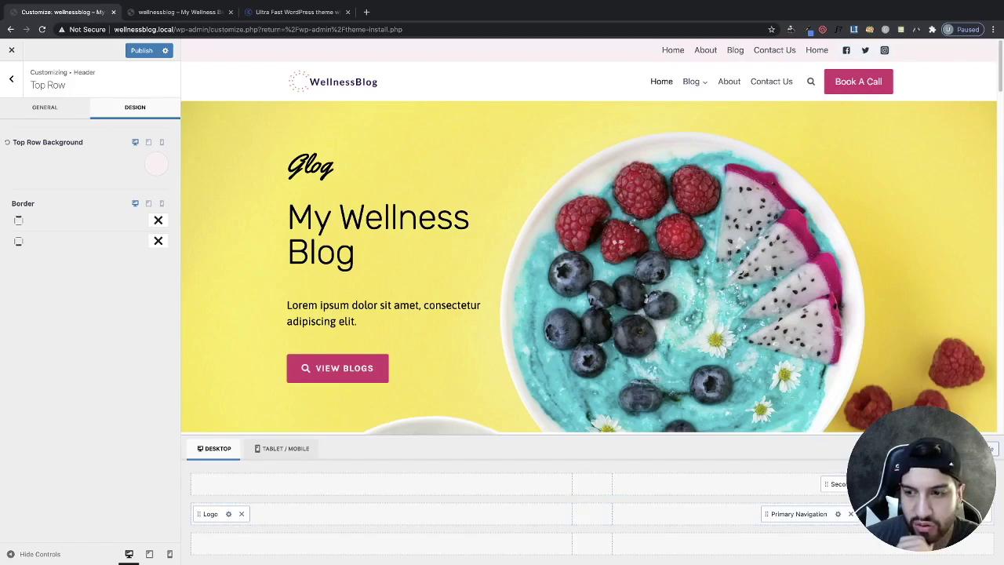
# Examine the header Social element's icon and label options for Facebook, Twitter and Instagram
pyautogui.click(11, 79)
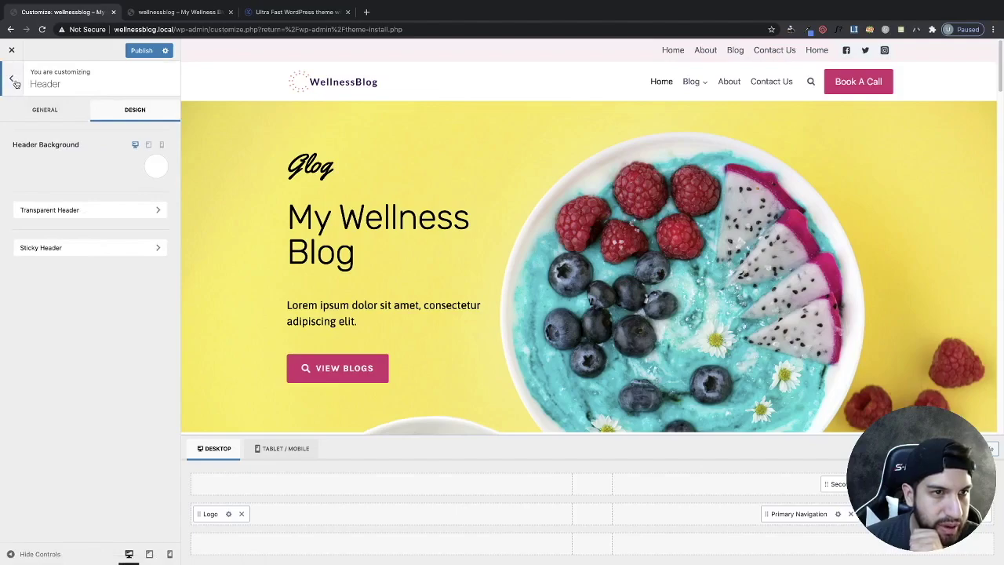
pyautogui.click(43, 111)
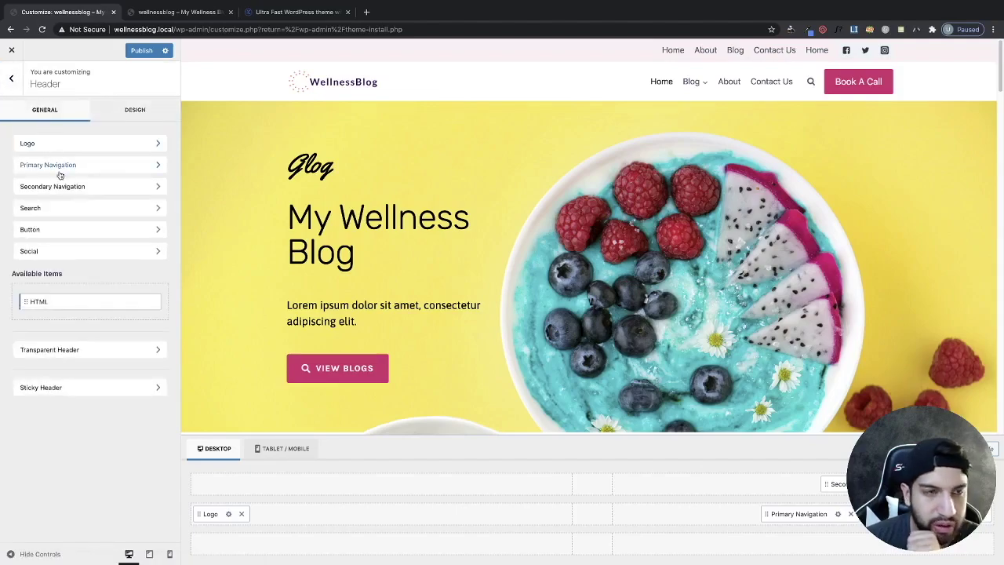
pyautogui.click(76, 252)
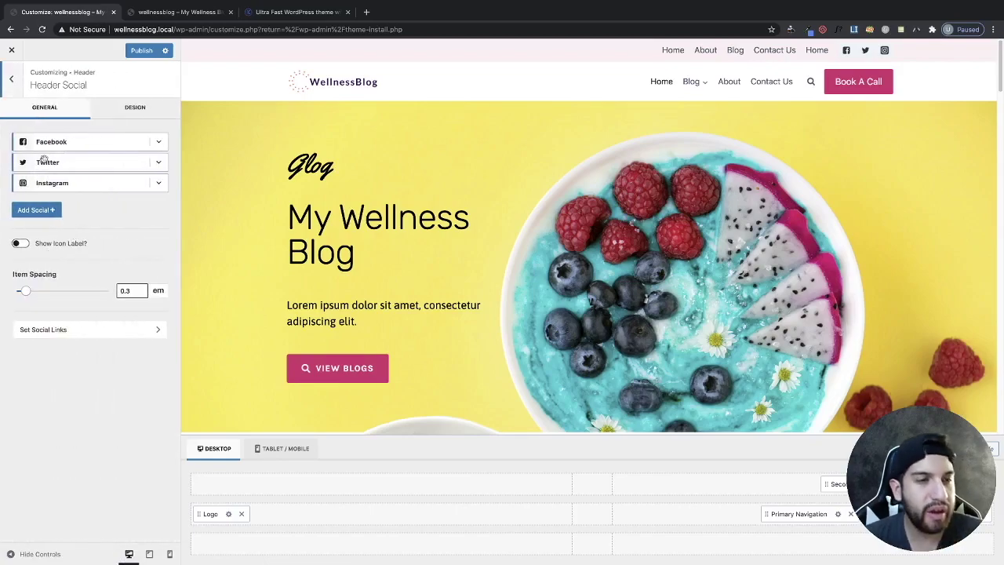
pyautogui.click(159, 142)
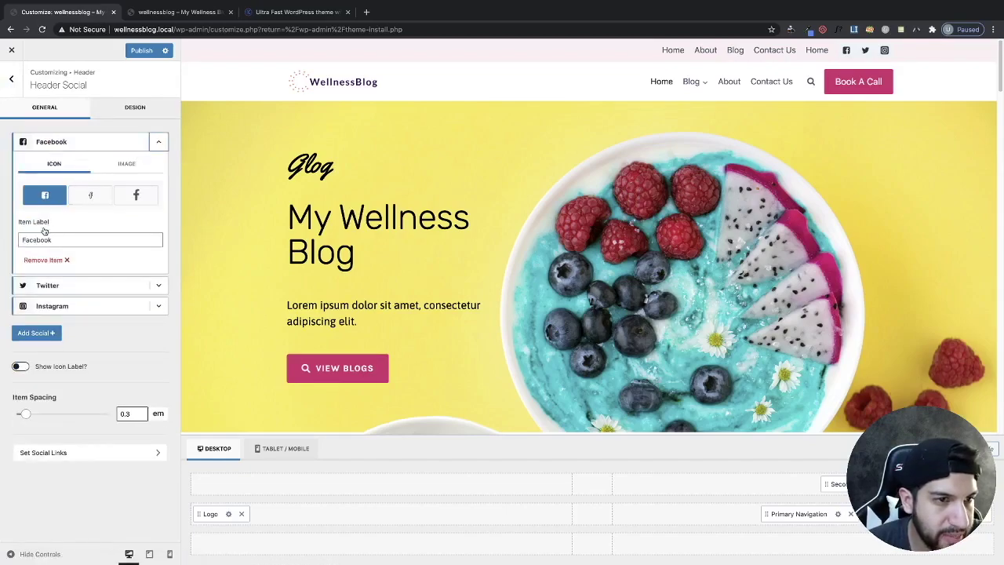
pyautogui.click(85, 242)
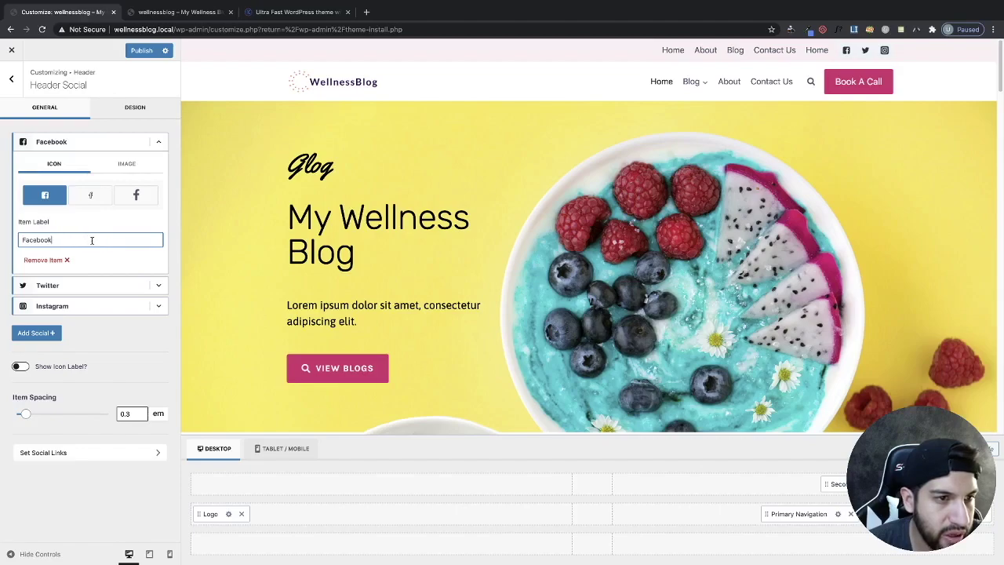
pyautogui.click(162, 288)
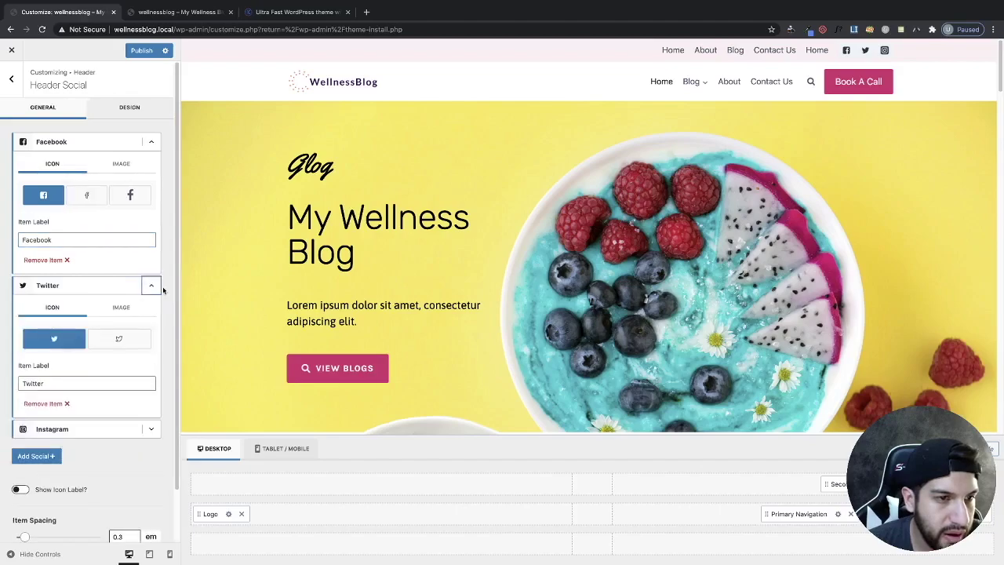
pyautogui.scroll(-1, 132, 322)
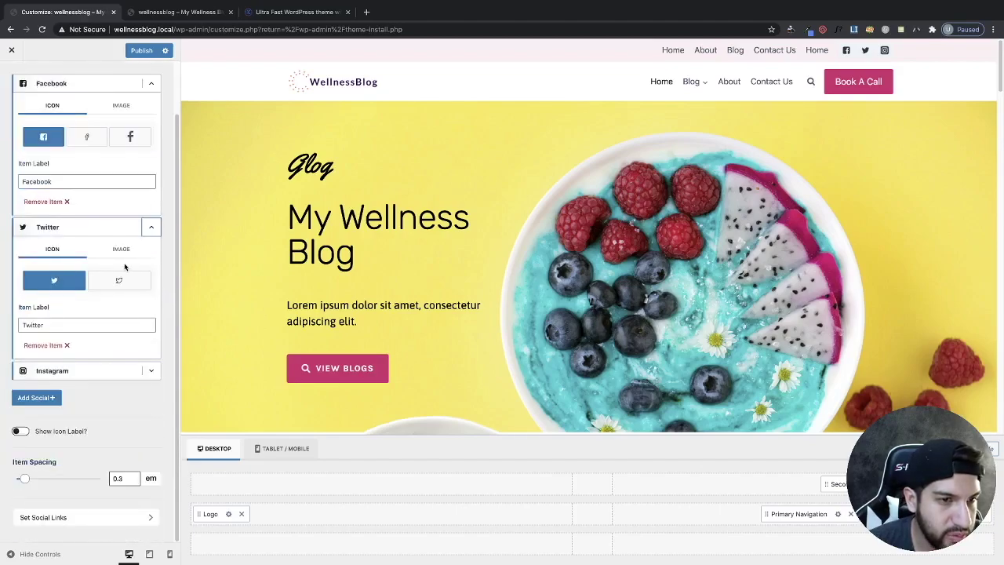
pyautogui.click(151, 370)
pyautogui.scroll(-2, 126, 329)
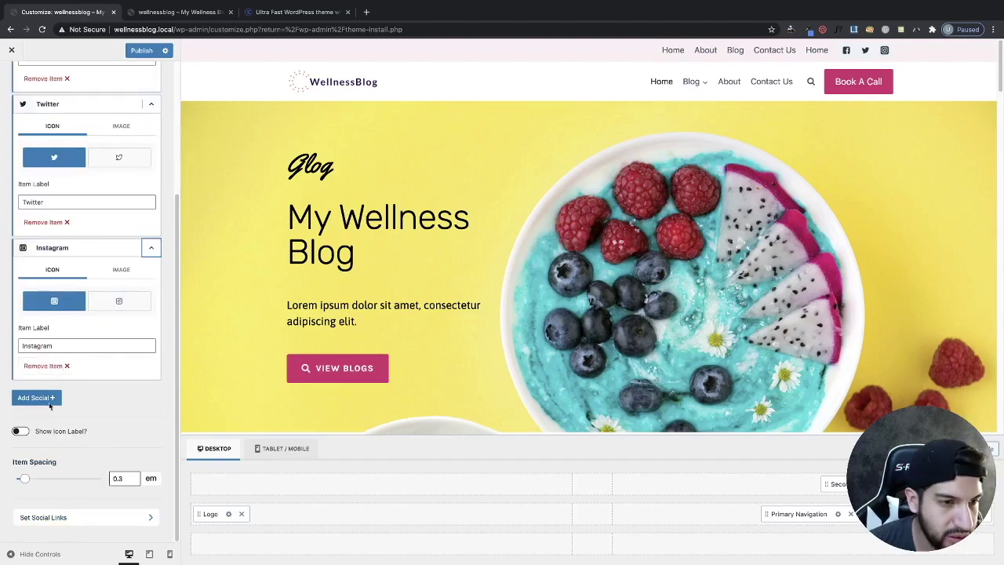
pyautogui.scroll(1, 98, 334)
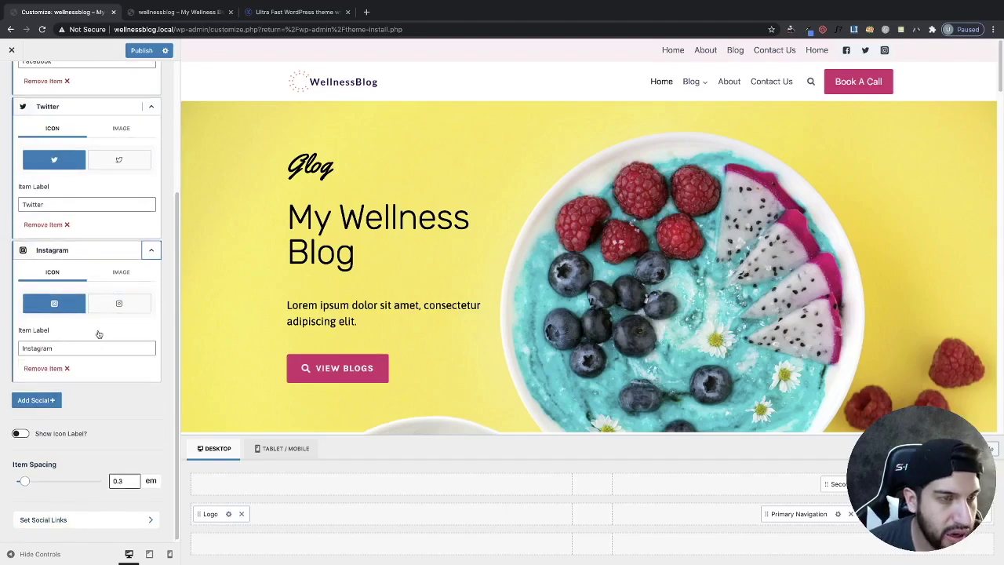
# Add YouTube as a fourth network to the header's Social element
pyautogui.click(47, 404)
pyautogui.click(103, 195)
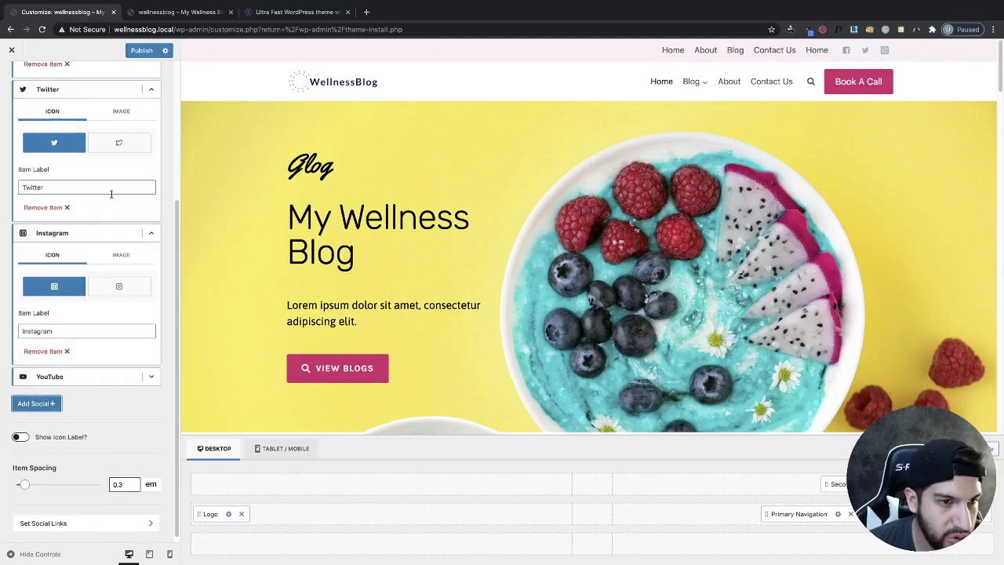
pyautogui.scroll(2, 99, 316)
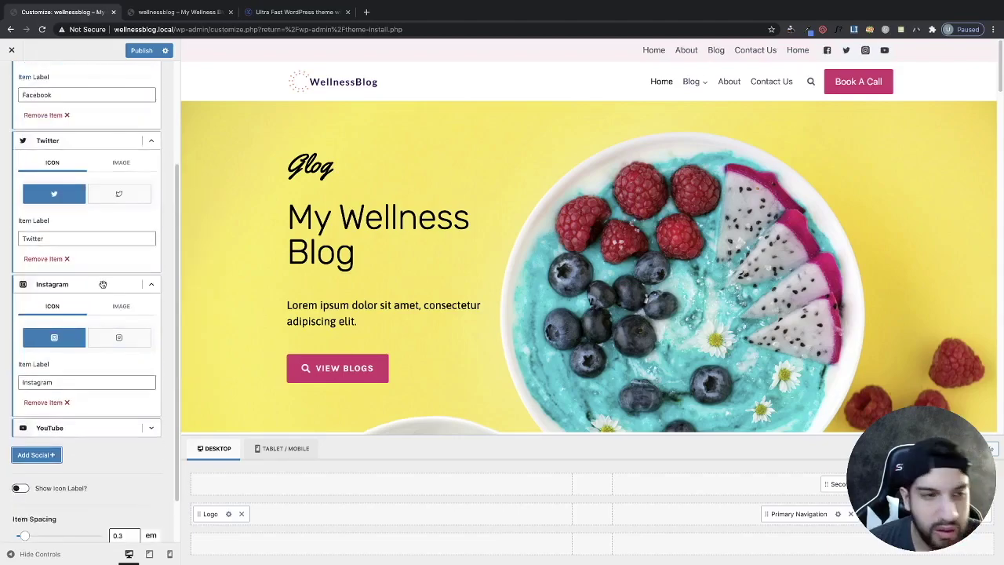
pyautogui.scroll(-1, 112, 414)
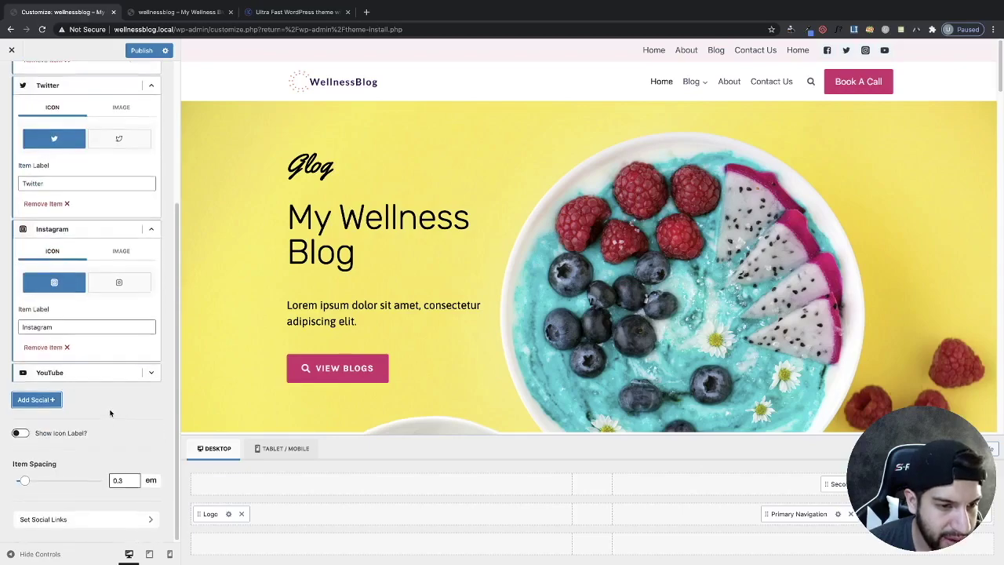
# Set the header social icons' size to 1.03 em in the Social element's design settings
pyautogui.scroll(4, 102, 416)
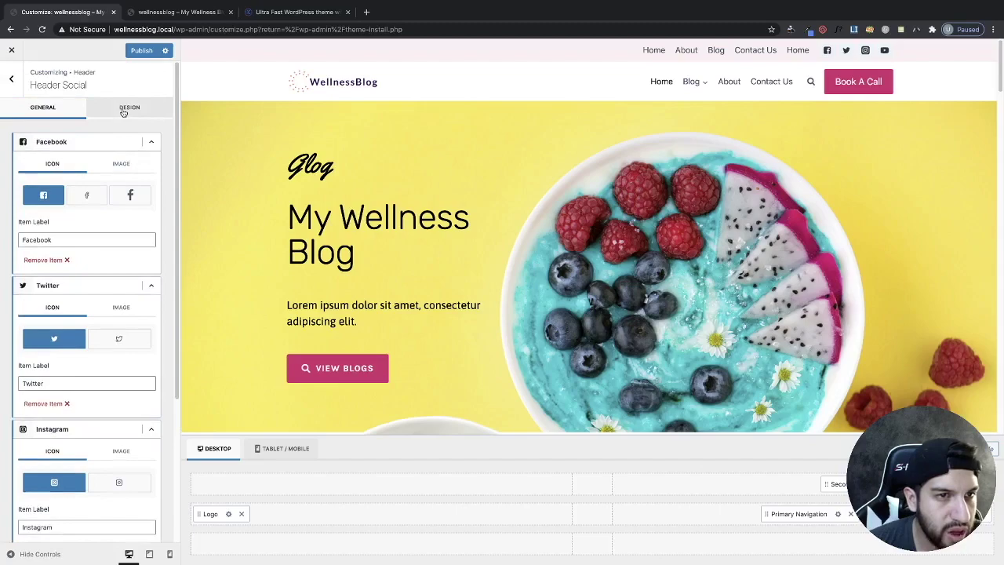
pyautogui.click(125, 109)
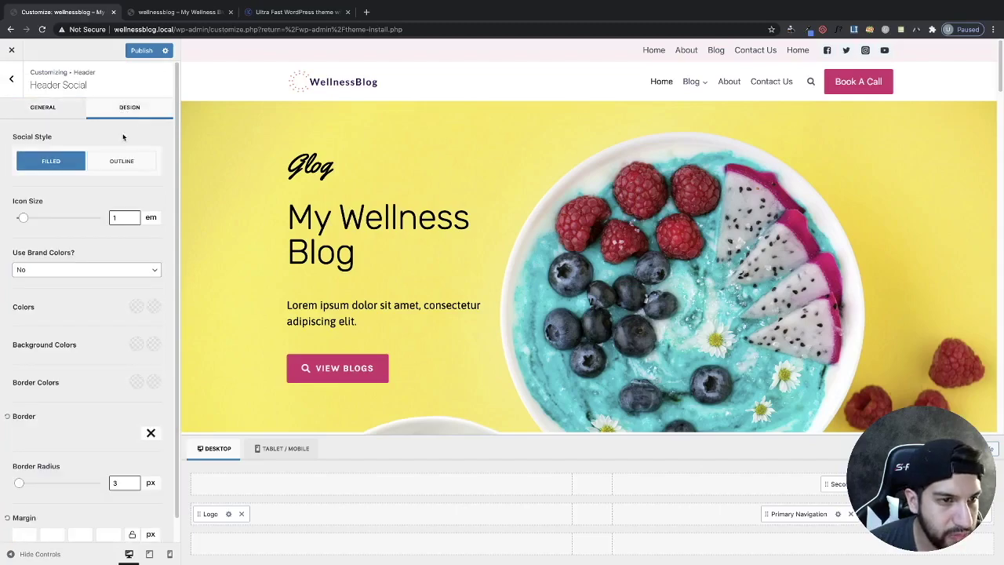
pyautogui.scroll(-1, 117, 253)
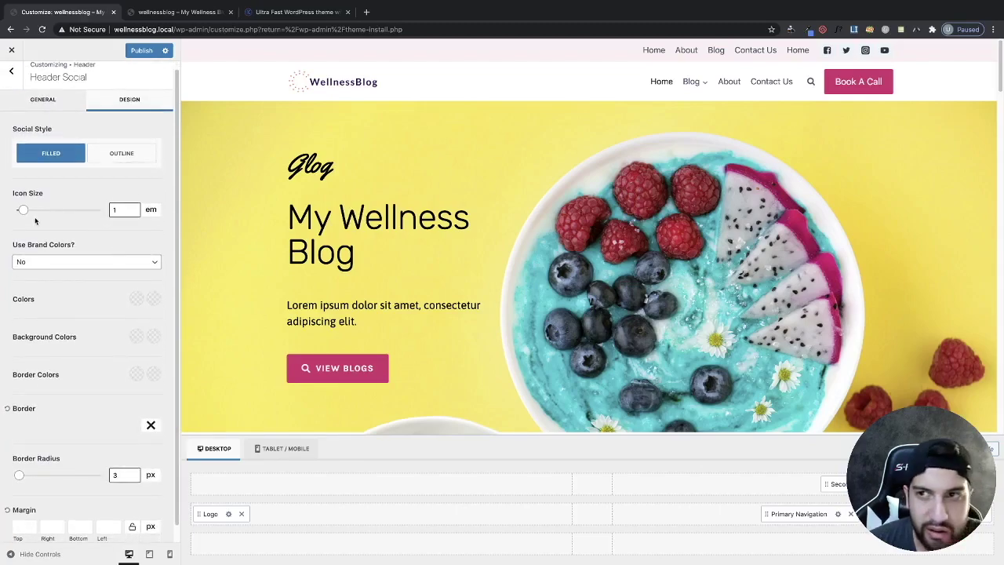
pyautogui.doubleClick(134, 210)
pyautogui.click(135, 209)
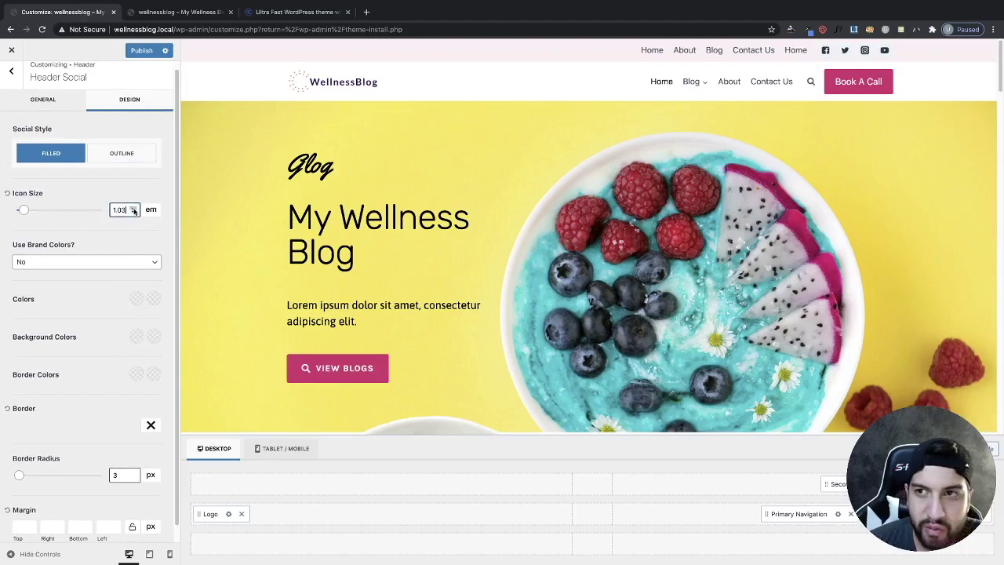
# Set the header social icons' initial colour to the first pink palette colour
pyautogui.click(136, 299)
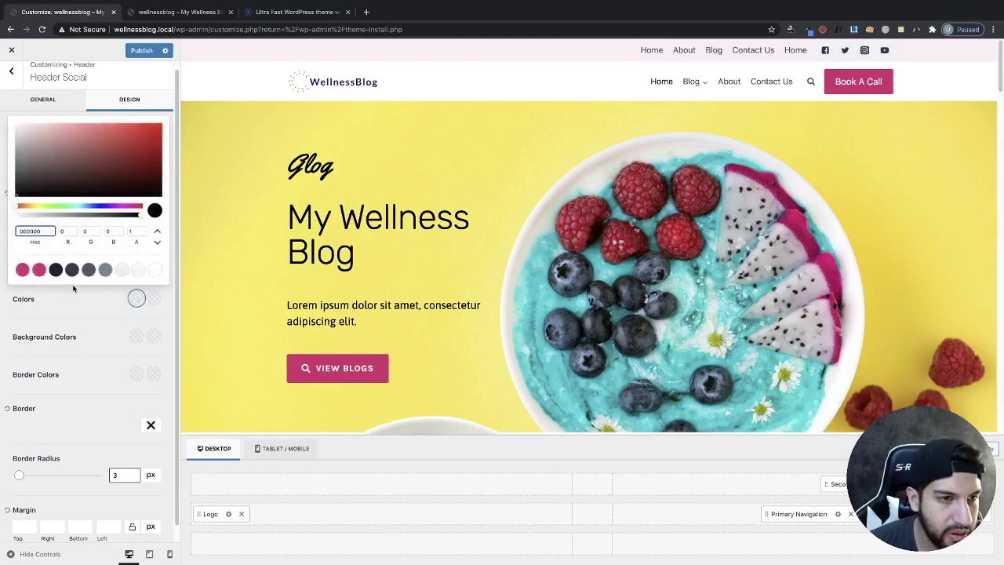
pyautogui.click(23, 270)
pyautogui.click(106, 322)
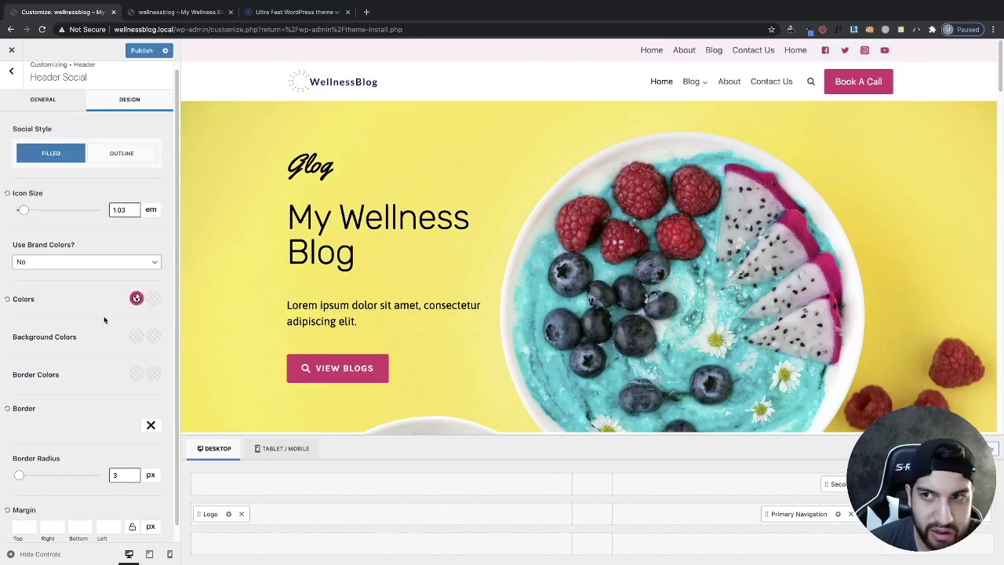
# Make the initial background colour of the header social icons fully transparent
pyautogui.click(136, 337)
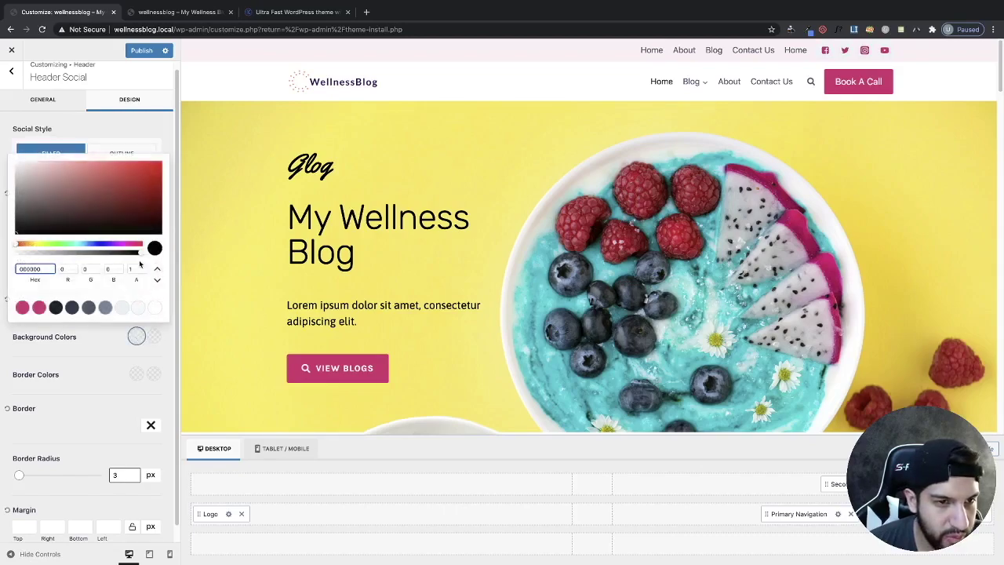
pyautogui.moveTo(141, 256); pyautogui.dragTo(11, 255)
pyautogui.click(87, 362)
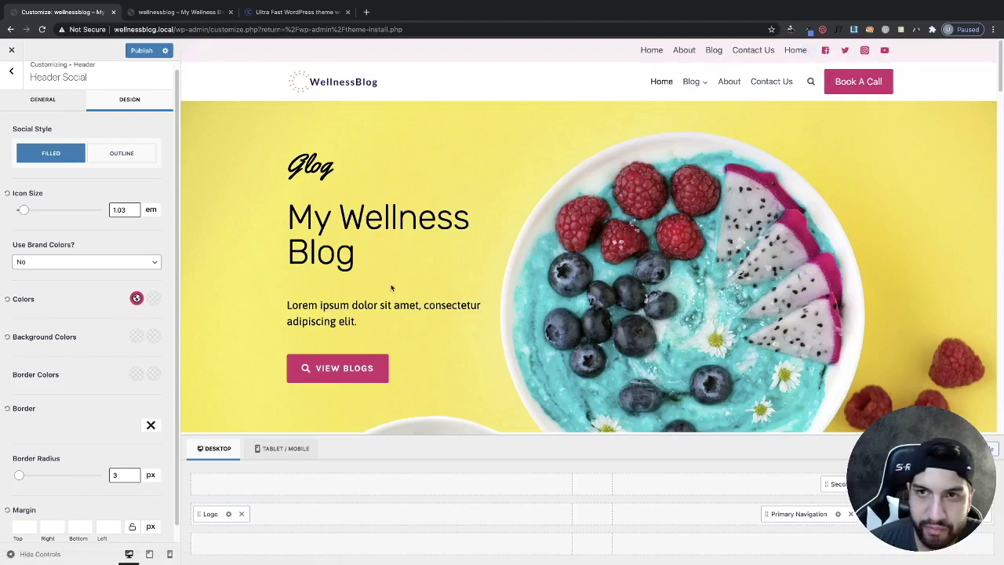
pyautogui.scroll(-1, 104, 264)
pyautogui.scroll(2, 104, 264)
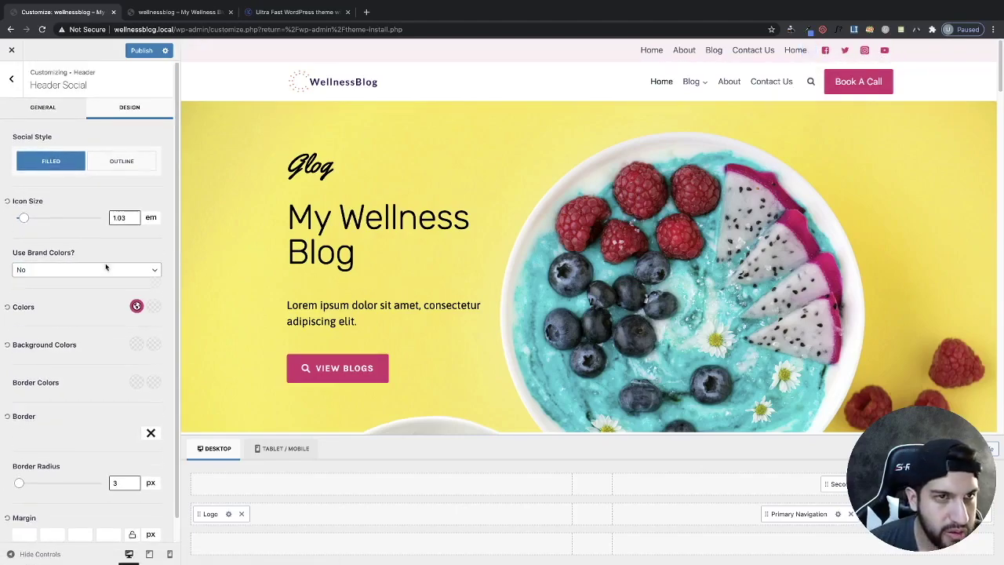
# Examine the Social Links settings reached from Header Social, including the Facebook, Twitter, Instagram and YouTube link fields
pyautogui.click(7, 86)
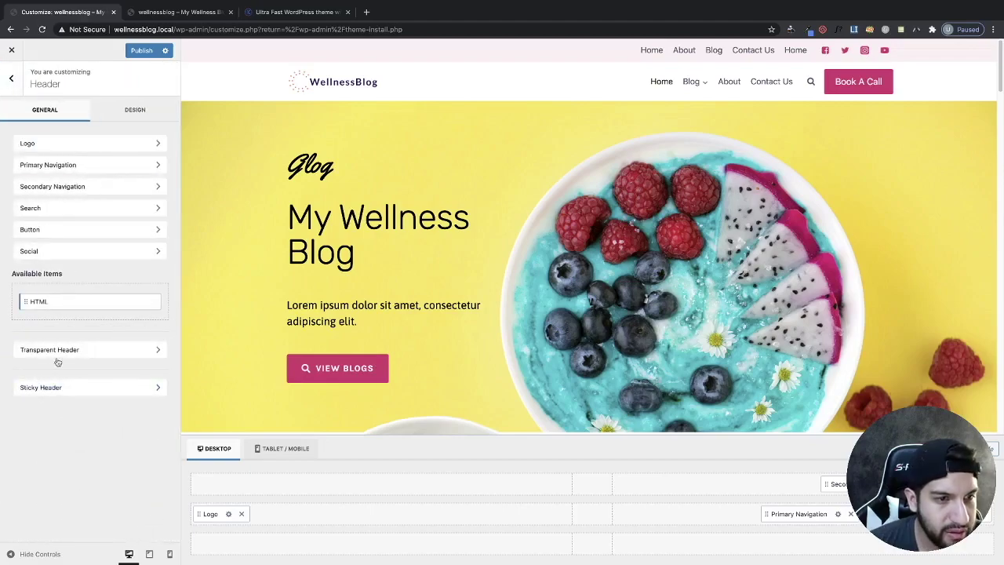
pyautogui.click(36, 252)
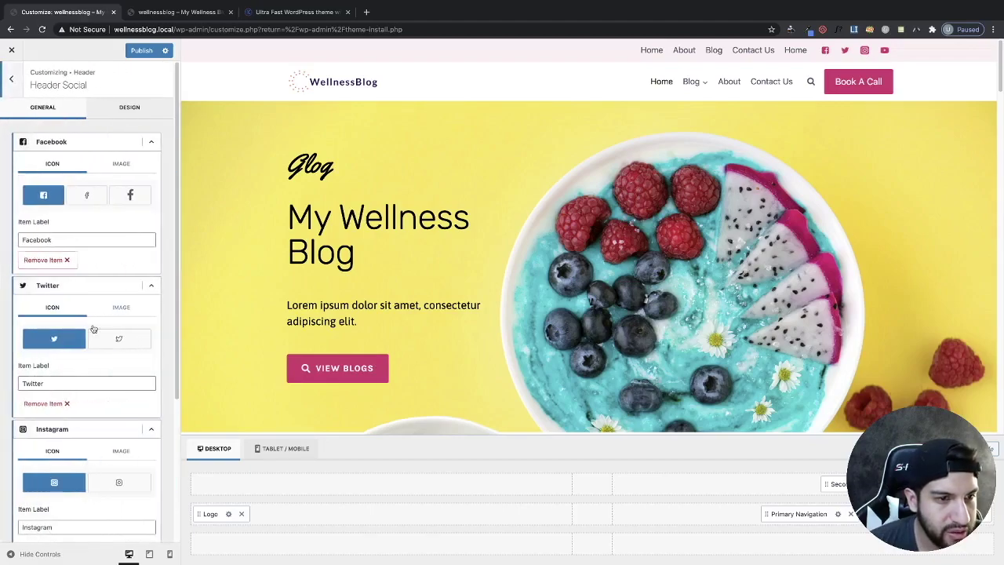
pyautogui.scroll(-3, 91, 333)
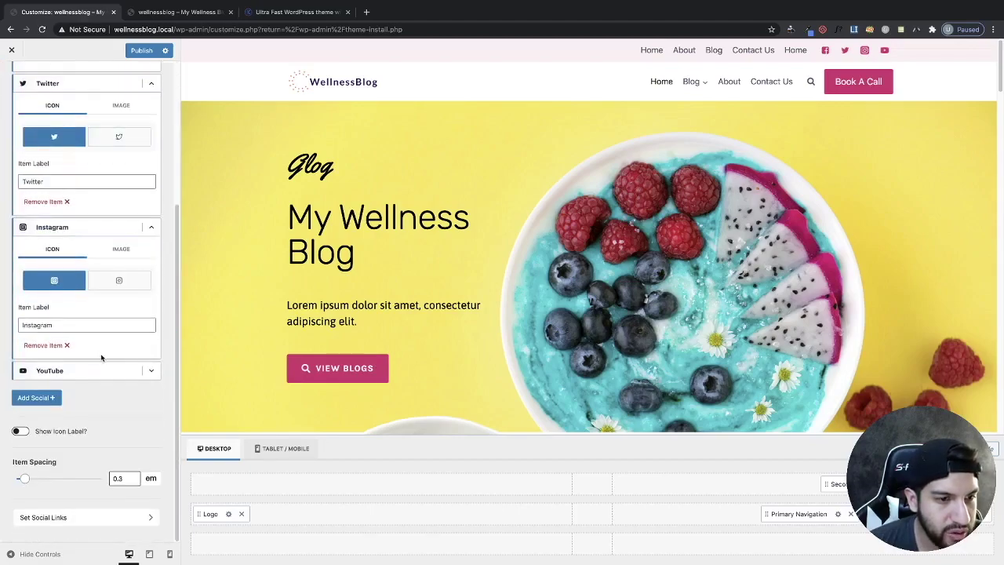
pyautogui.click(86, 517)
pyautogui.click(45, 161)
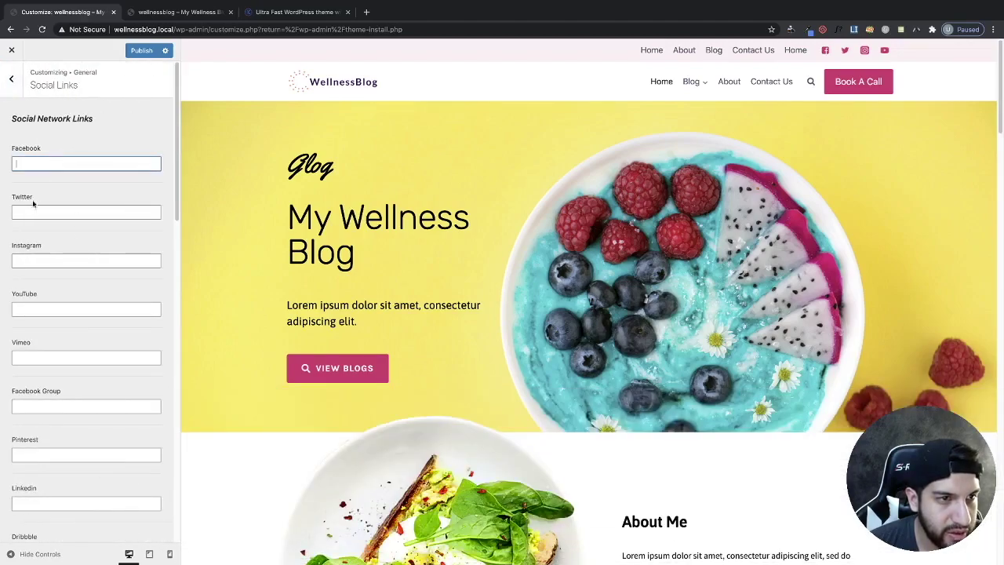
pyautogui.click(31, 212)
pyautogui.click(31, 258)
pyautogui.click(30, 308)
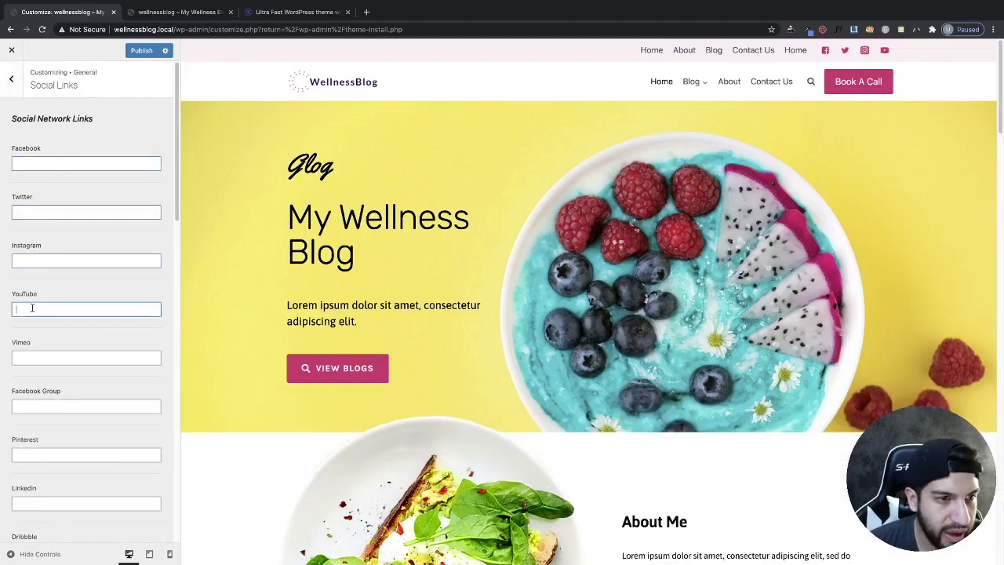
pyautogui.scroll(-10, 35, 306)
pyautogui.scroll(-4, 36, 307)
pyautogui.scroll(12, 37, 304)
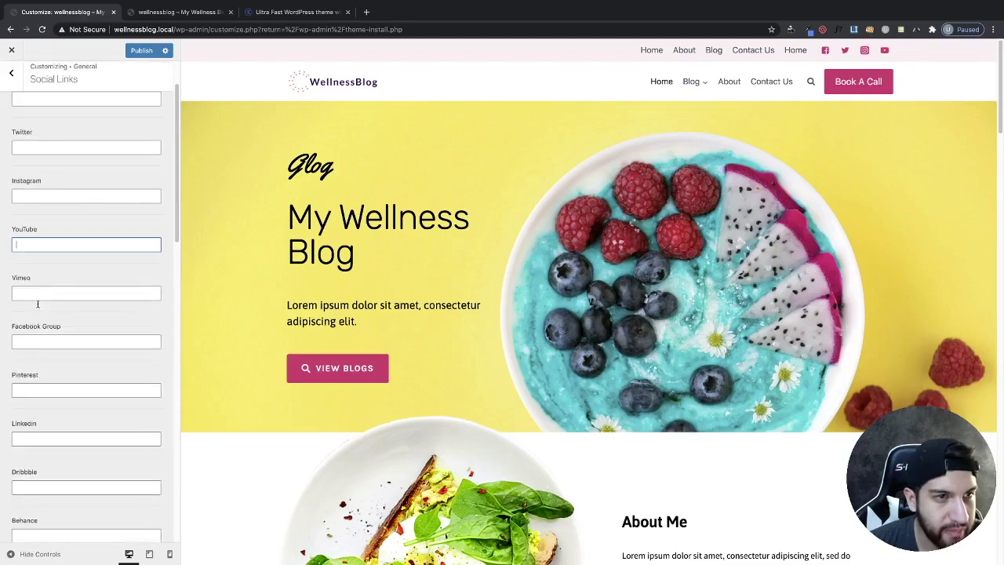
pyautogui.scroll(2, 47, 153)
# Return to the Header settings, publish the changes and reload the wellnessblog front page to check the header
pyautogui.click(11, 75)
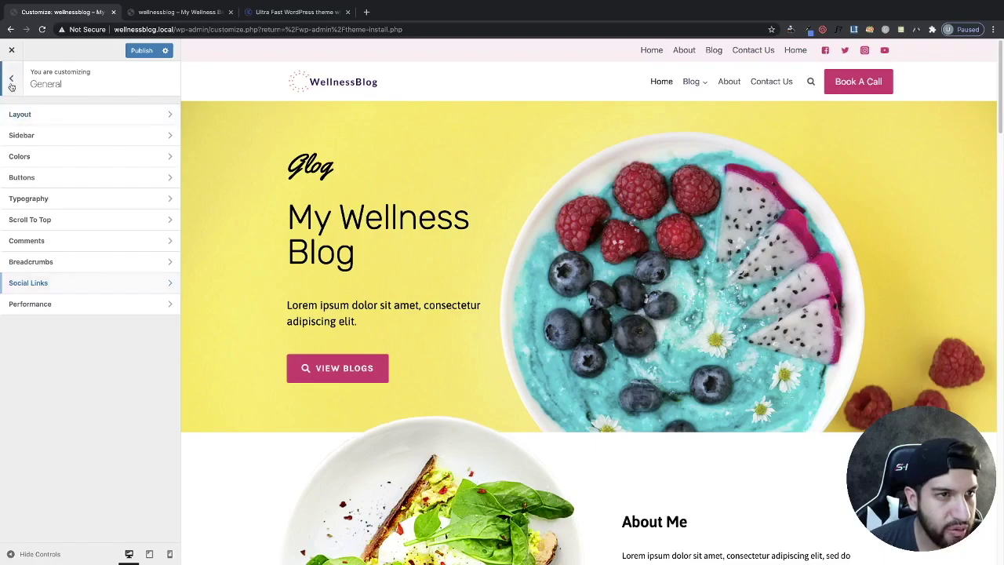
pyautogui.click(11, 79)
pyautogui.click(50, 180)
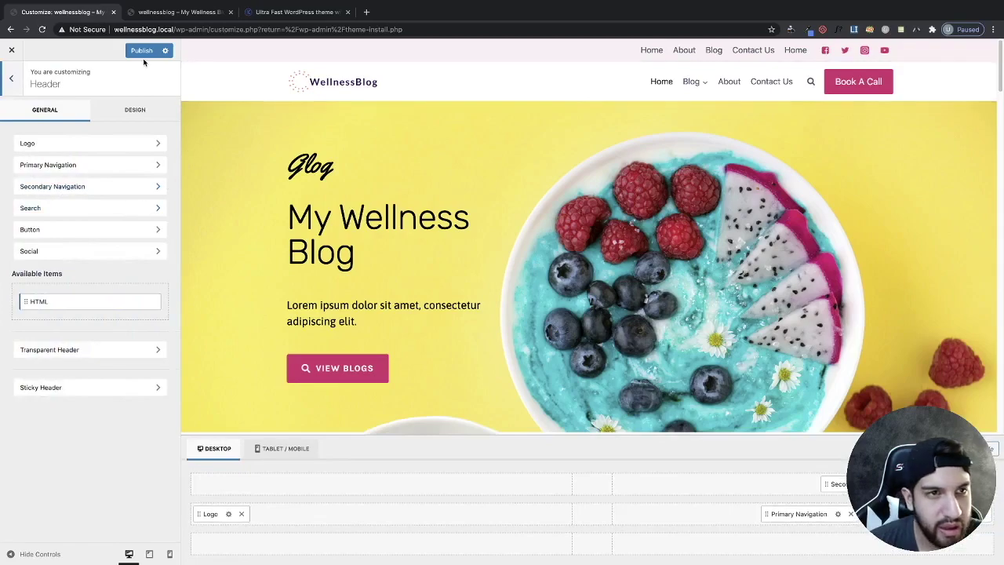
pyautogui.click(159, 12)
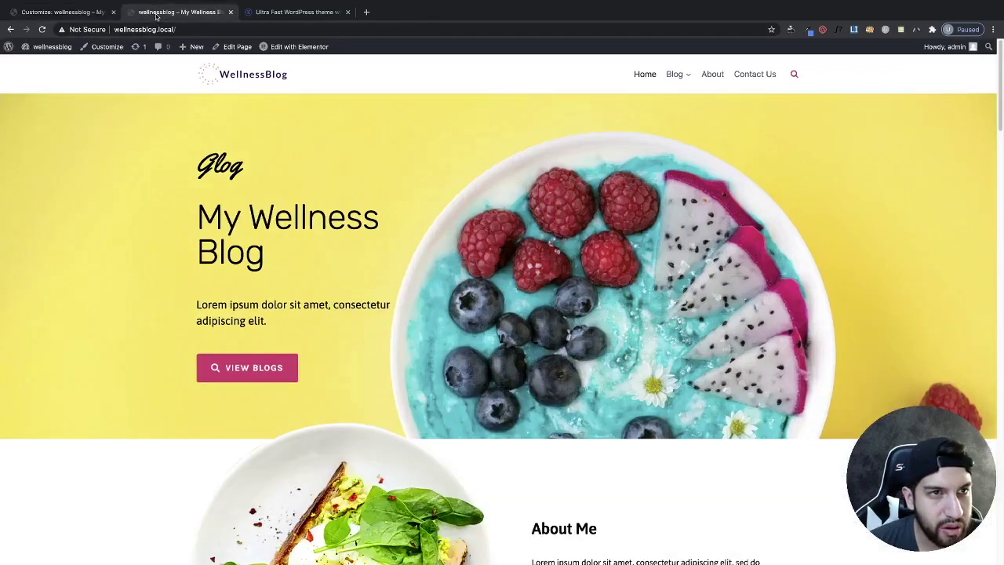
pyautogui.click(157, 29)
pyautogui.press('Return')
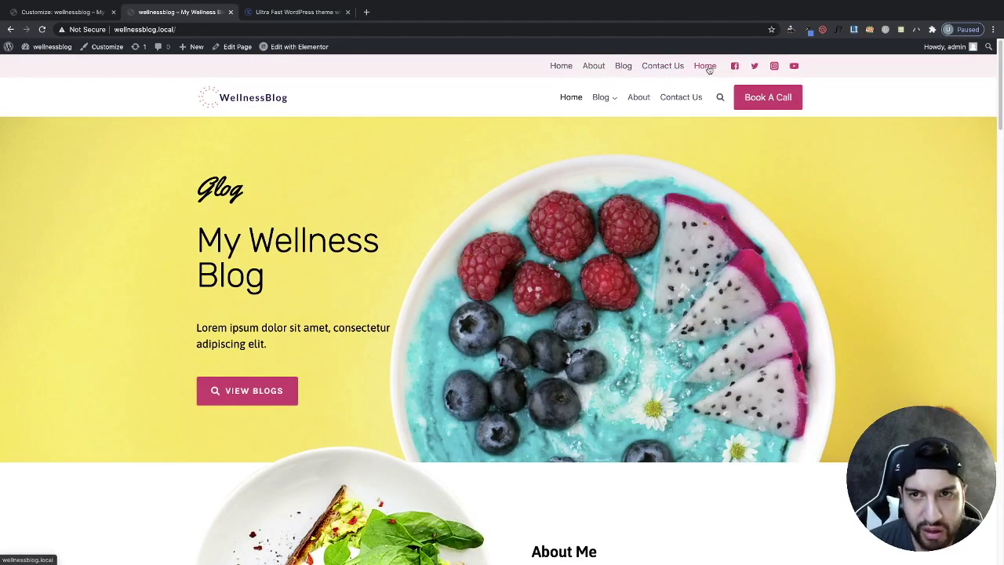
pyautogui.click(78, 13)
pyautogui.click(174, 12)
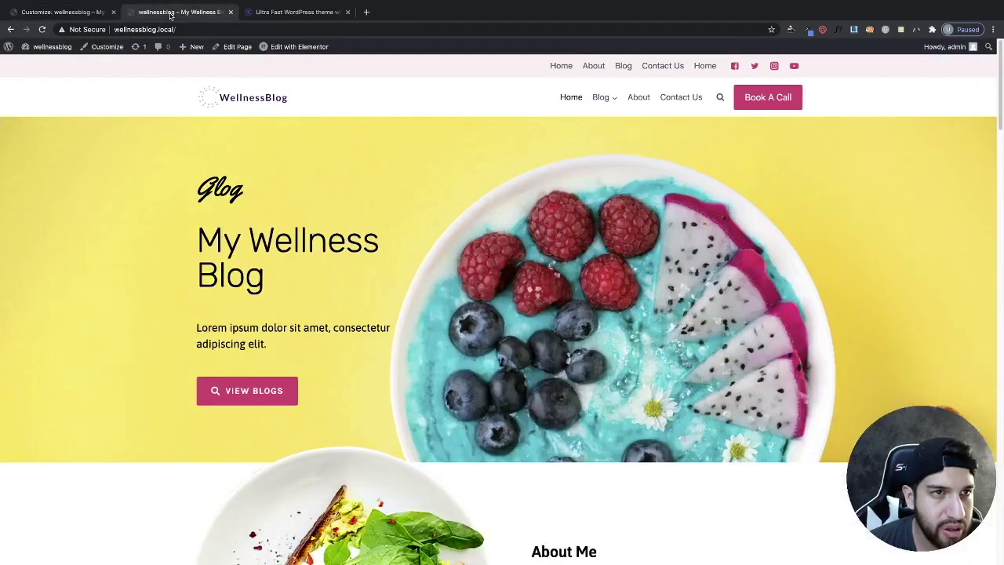
# Create a new WordPress menu named Account and assign it to the Secondary display location
pyautogui.moveTo(47, 47)
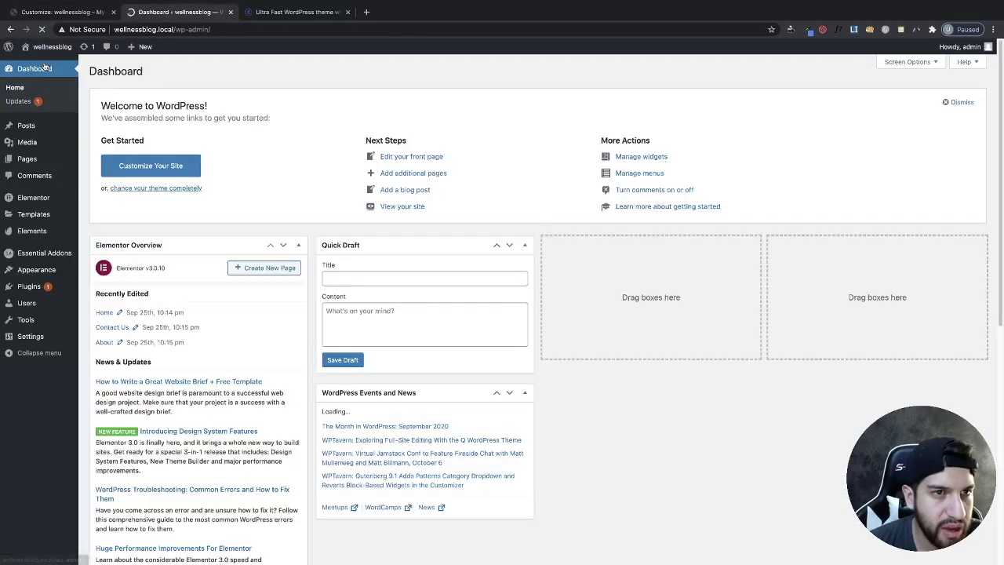
pyautogui.moveTo(28, 302)
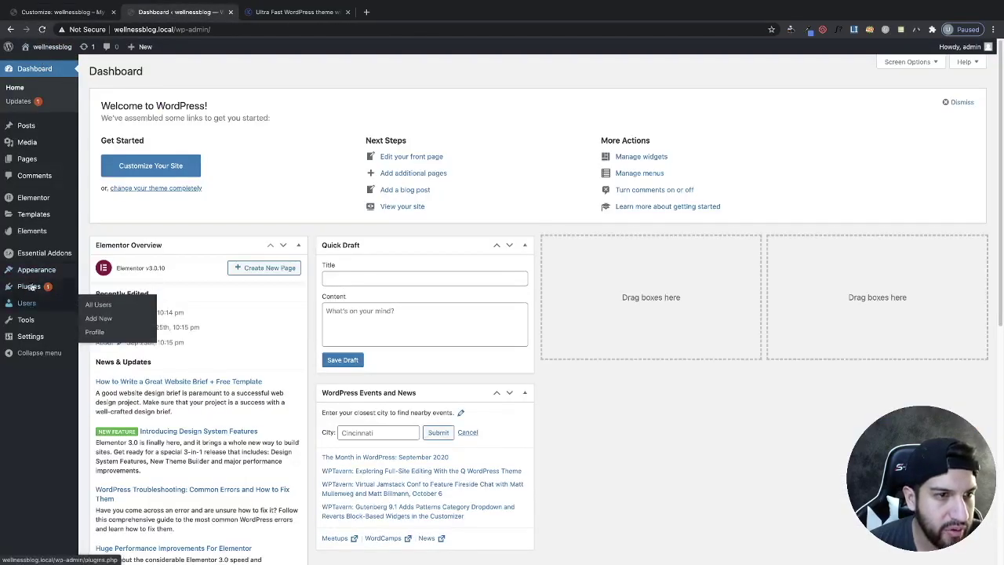
pyautogui.moveTo(33, 205)
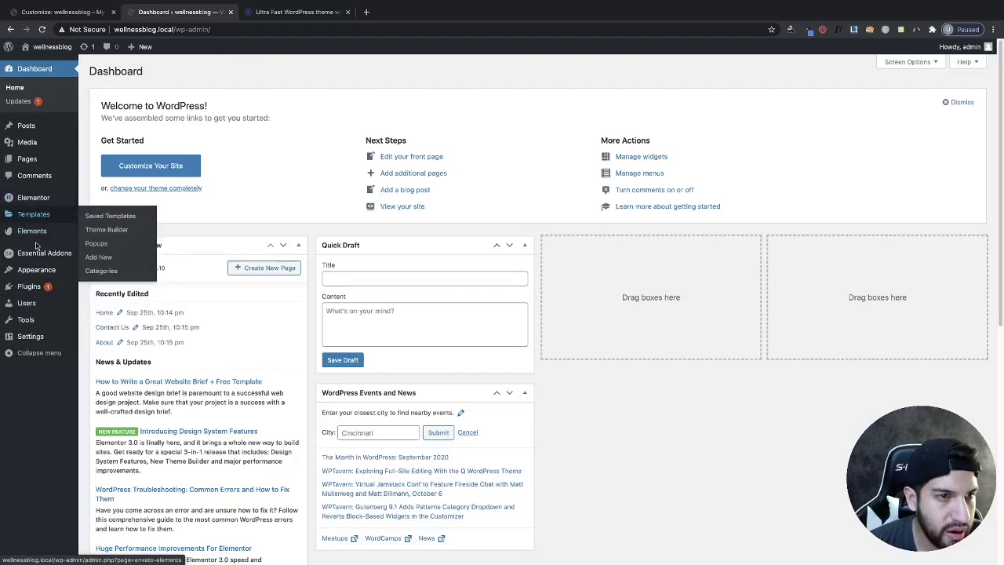
pyautogui.moveTo(47, 270)
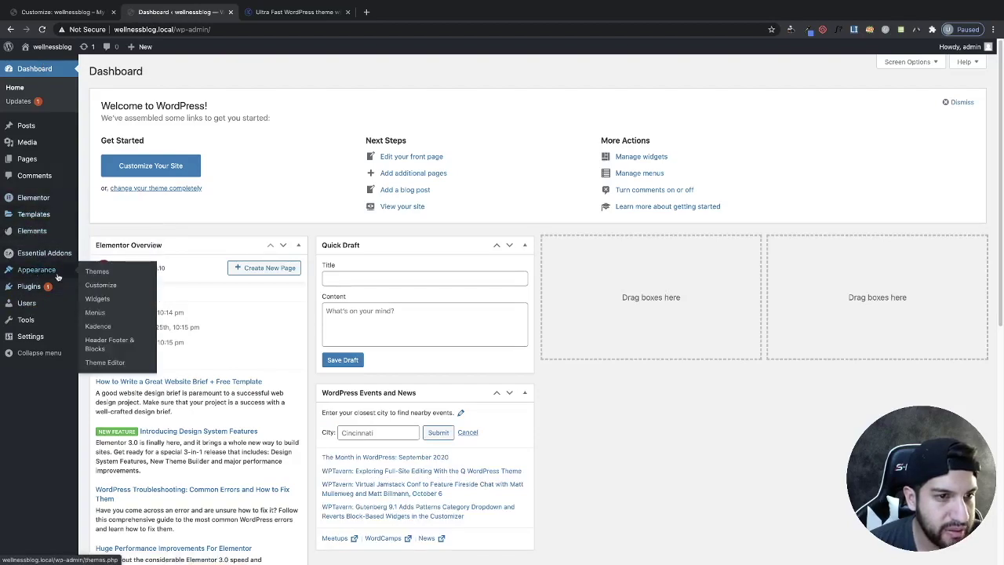
pyautogui.click(98, 313)
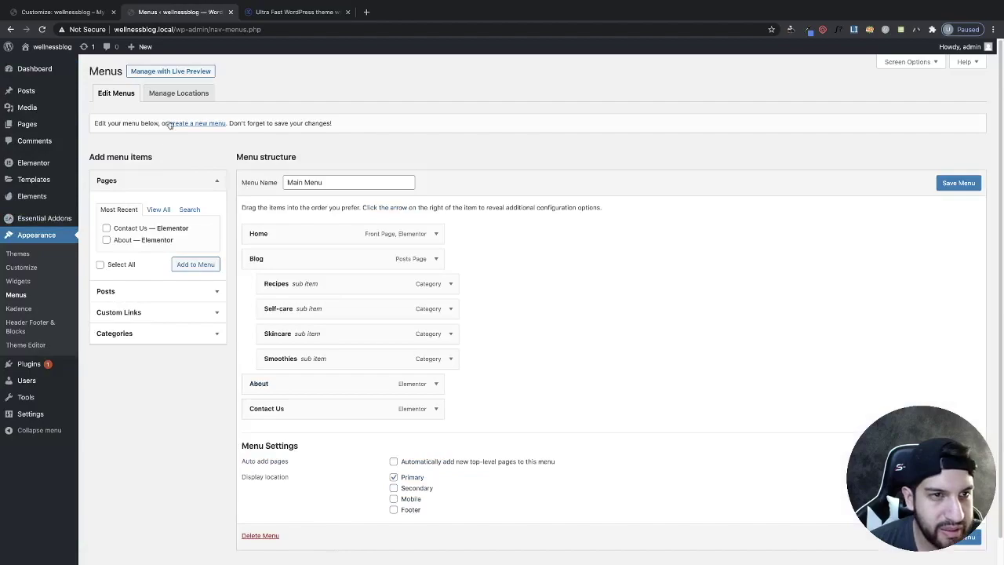
pyautogui.click(197, 123)
pyautogui.click(340, 180)
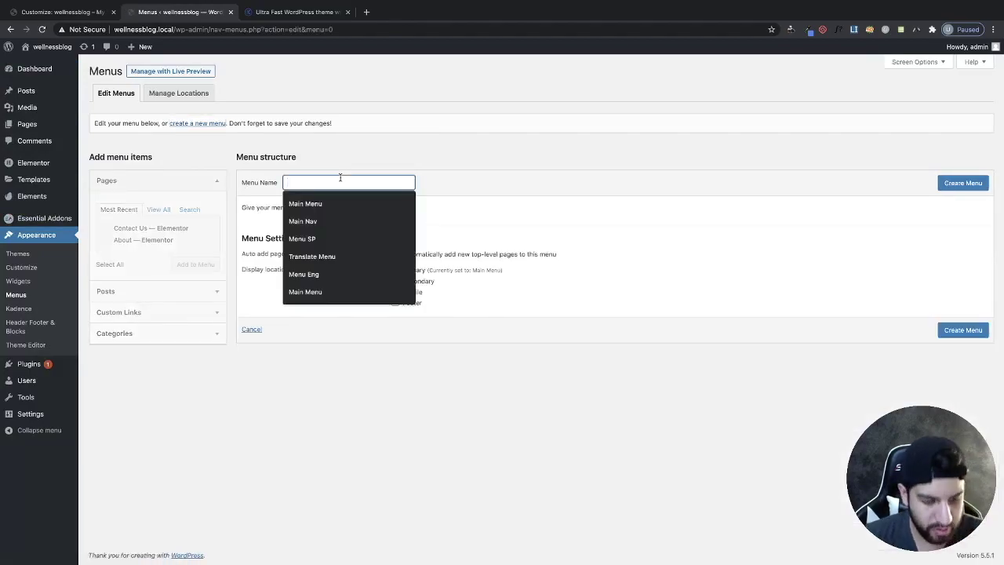
pyautogui.write('Account')
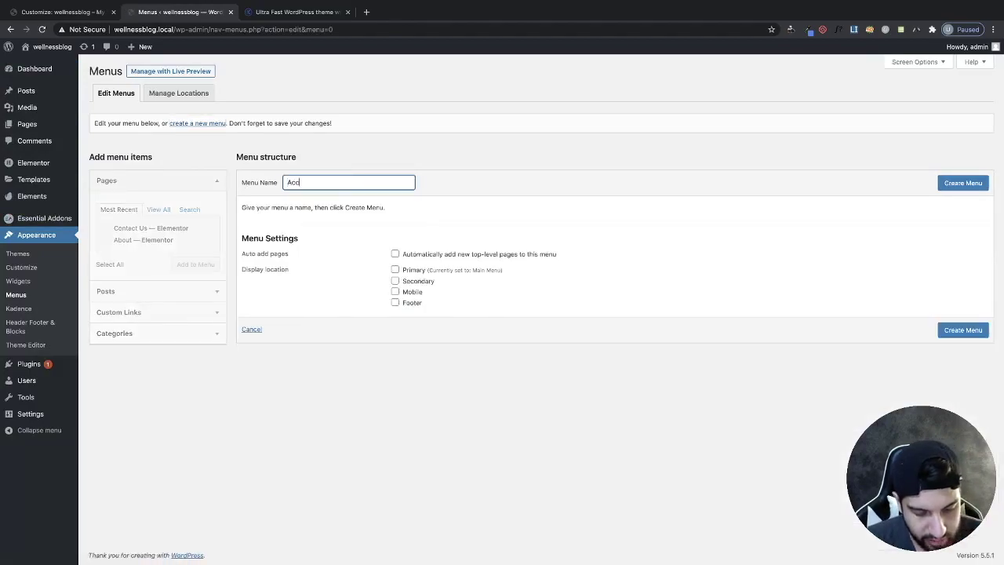
pyautogui.click(394, 280)
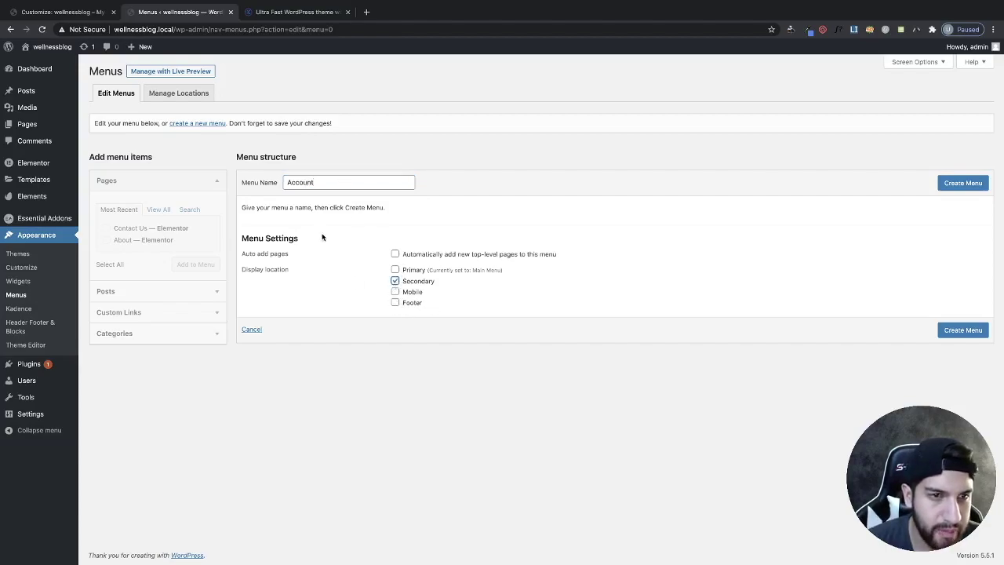
pyautogui.click(962, 183)
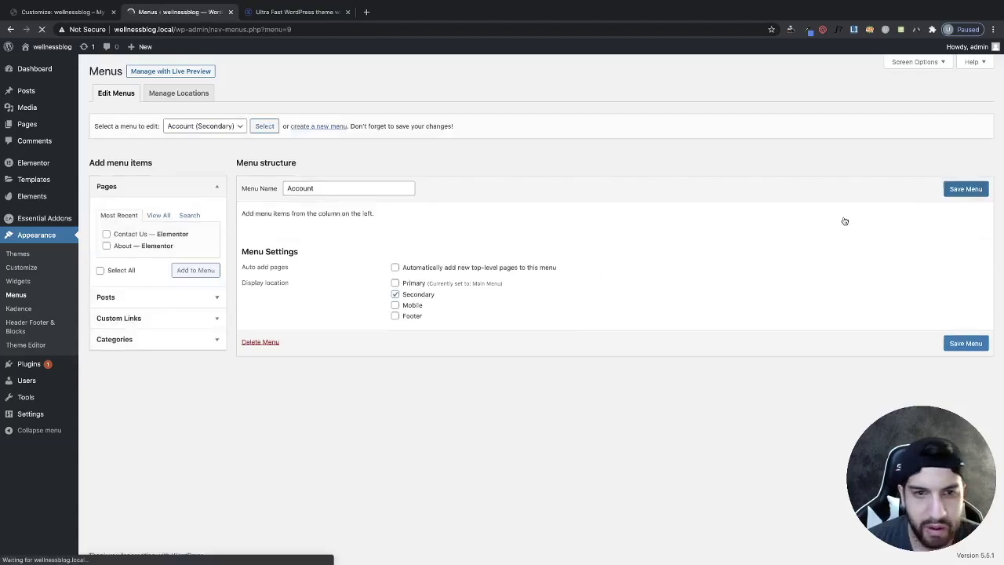
# Add a custom link named Login with the URL # to the Account menu
pyautogui.click(145, 320)
pyautogui.click(160, 260)
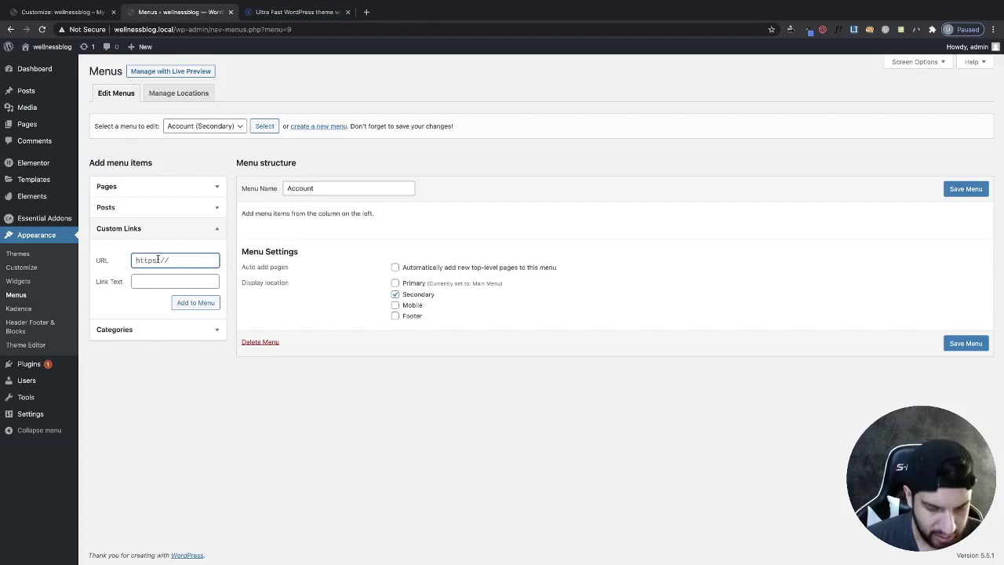
pyautogui.write('#')
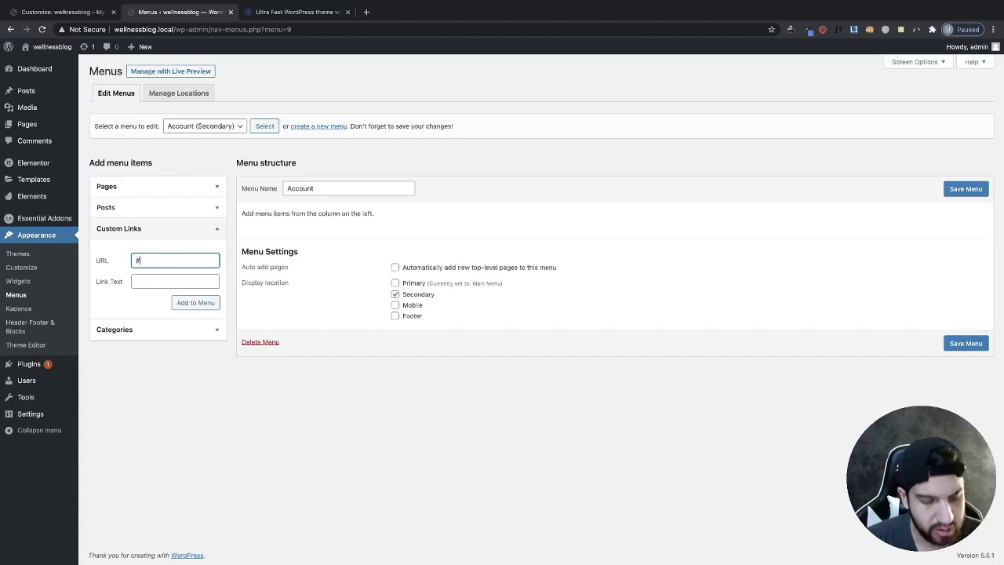
pyautogui.click(140, 284)
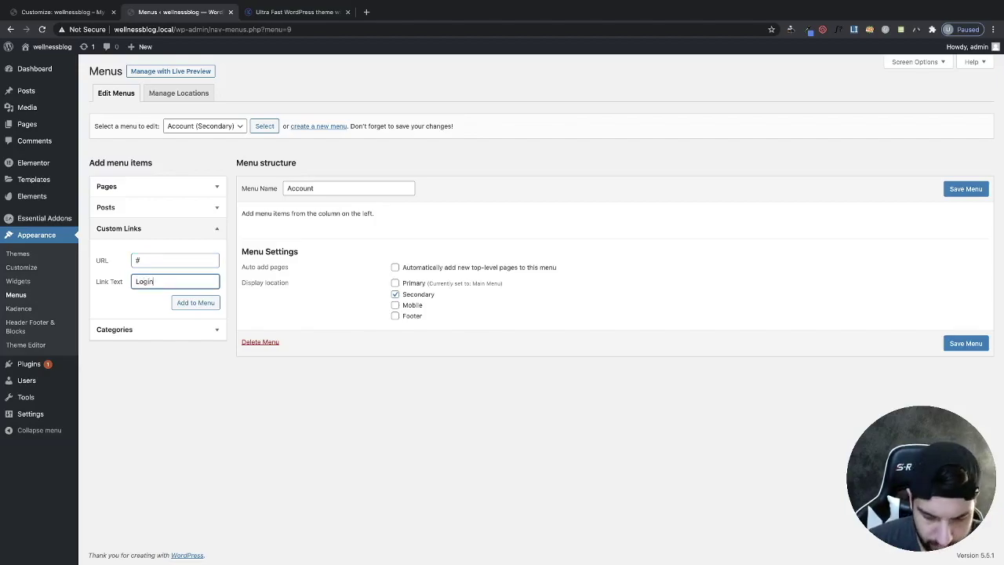
pyautogui.click(191, 306)
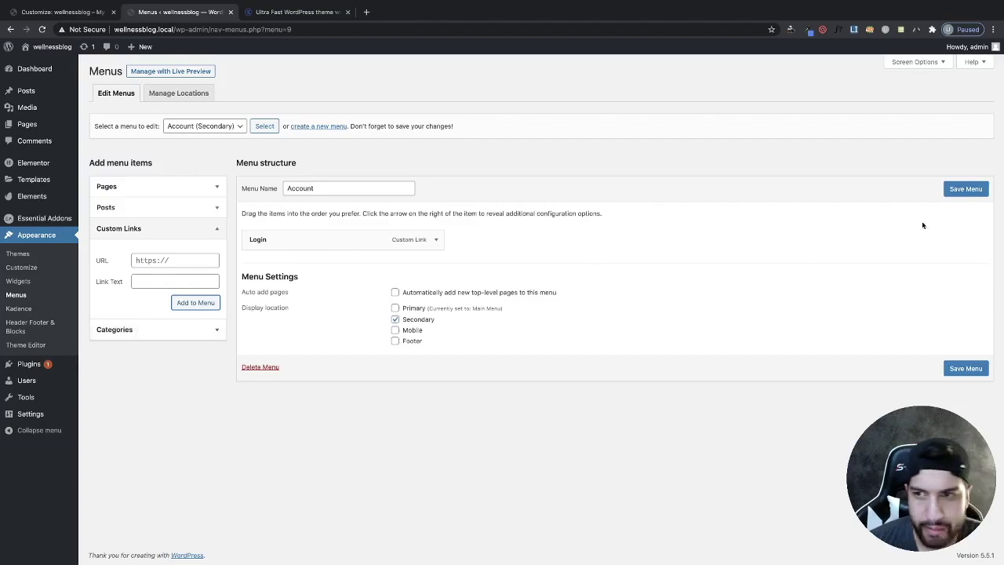
# Add a custom link named Register with the URL # to the Account menu and save the menu
pyautogui.click(162, 260)
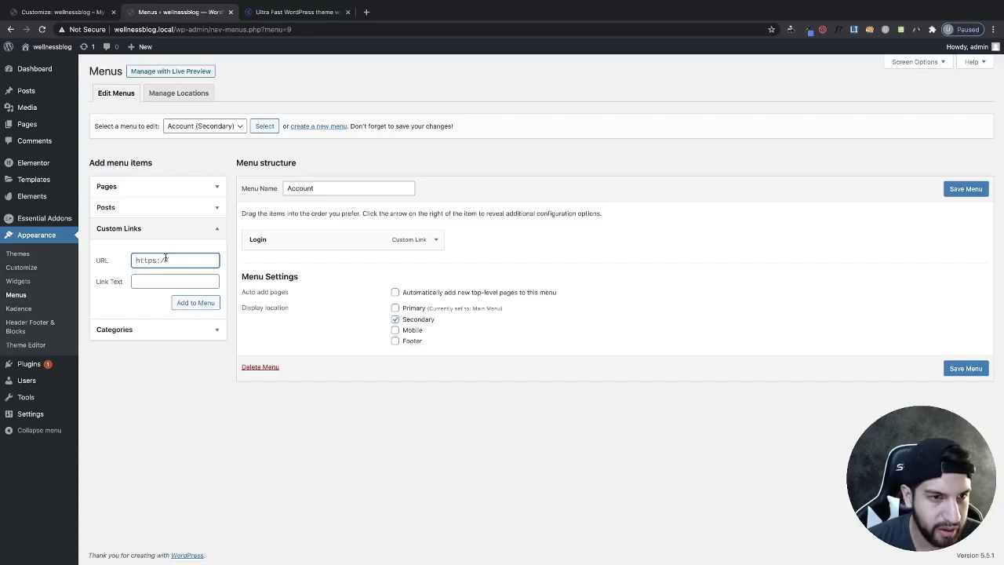
pyautogui.write('#')
pyautogui.click(142, 284)
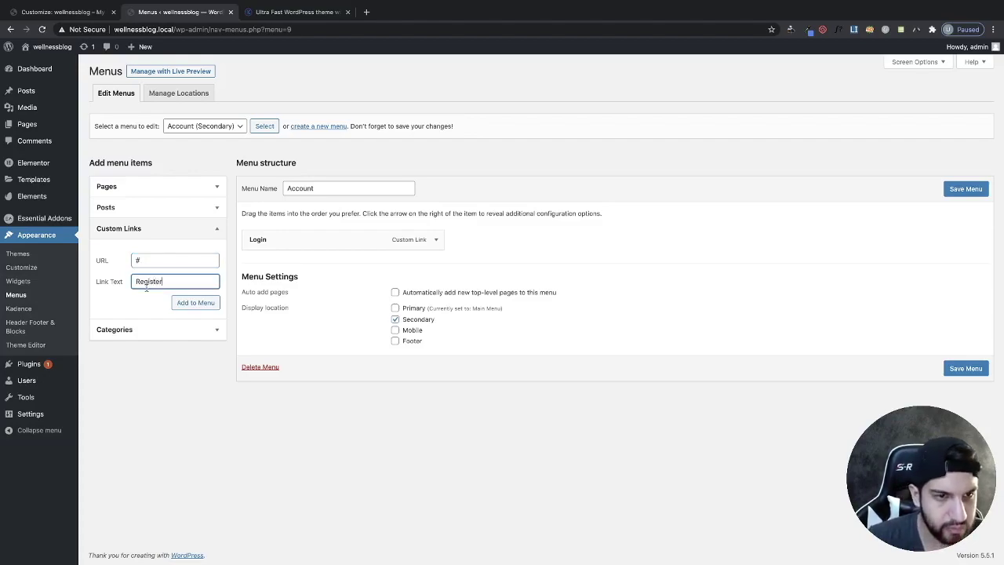
pyautogui.click(197, 301)
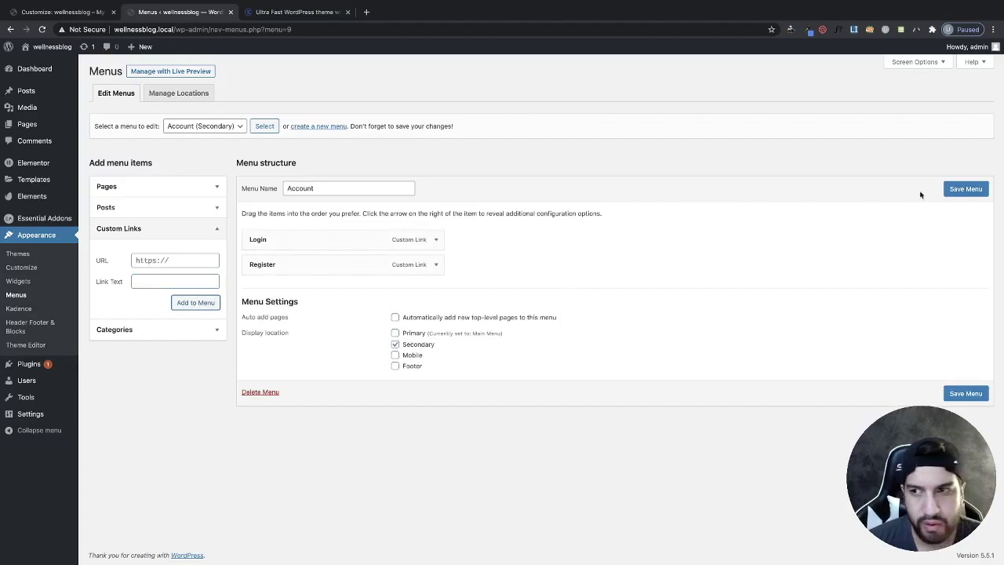
pyautogui.click(964, 191)
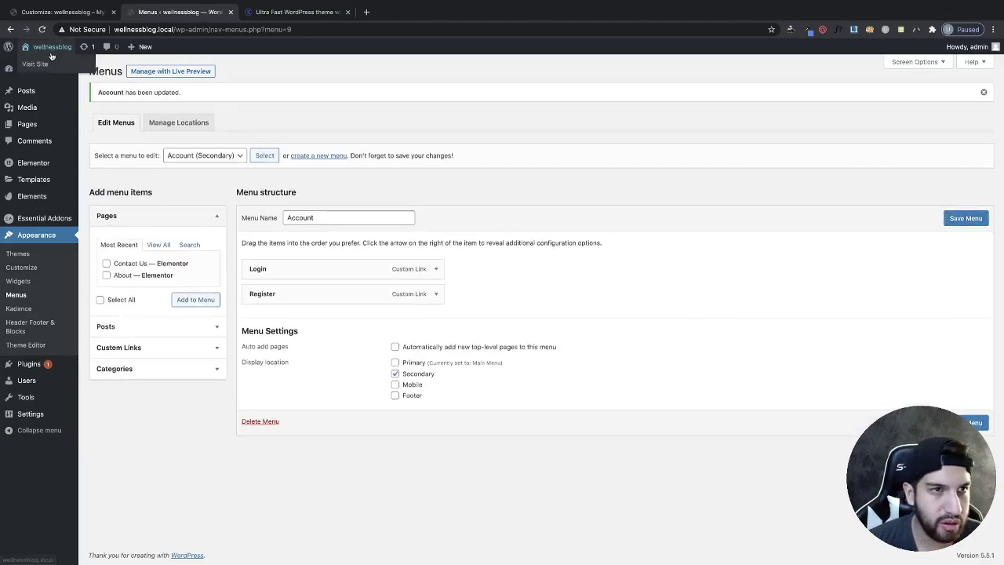
# Visit the wellnessblog front page and check the Account menu items in the header's top row
pyautogui.click(48, 63)
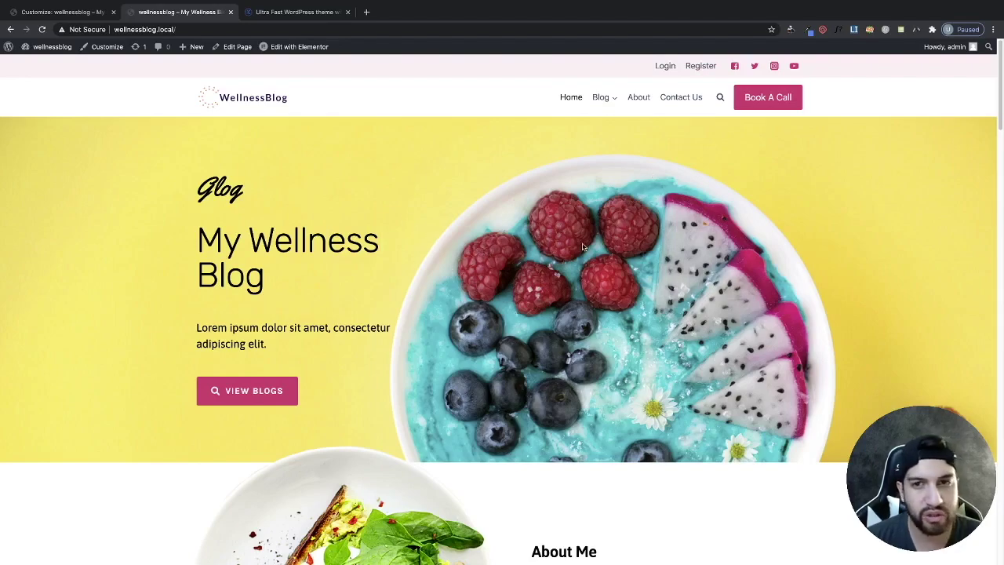
pyautogui.scroll(-4, 577, 245)
pyautogui.scroll(1, 581, 239)
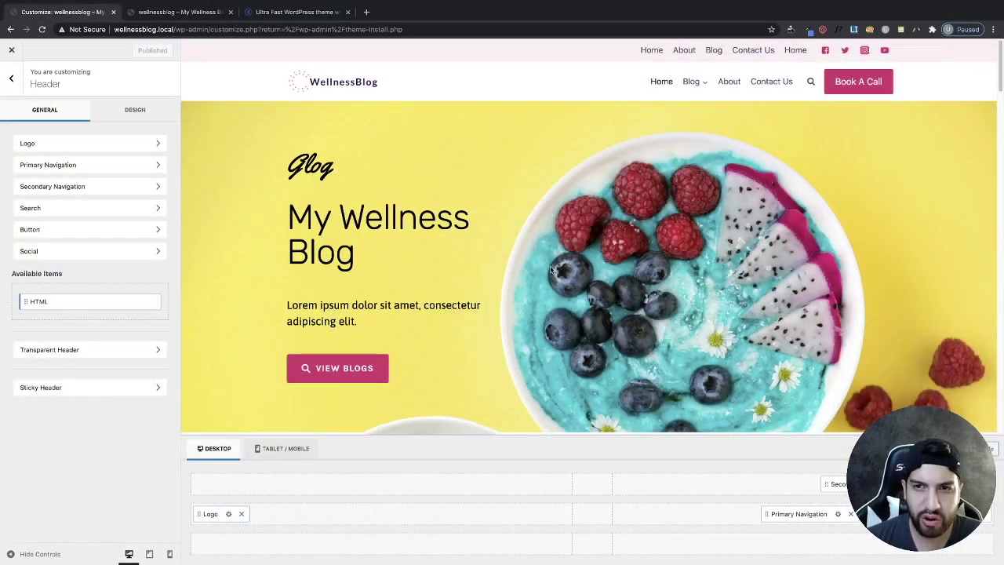
# Set the Primary Navigation style of the header to Full Height Underline in the Customizer
pyautogui.moveTo(694, 82)
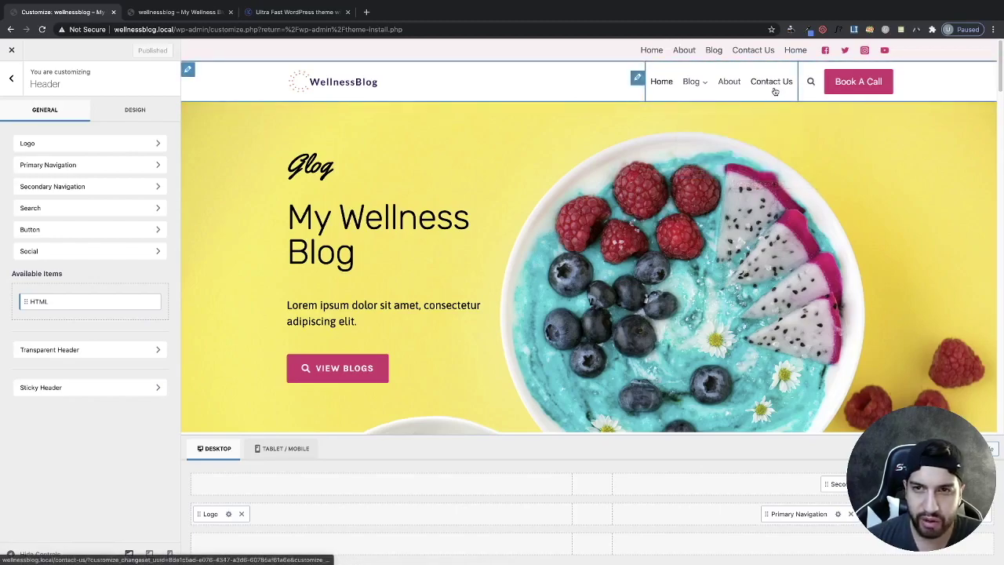
pyautogui.click(67, 166)
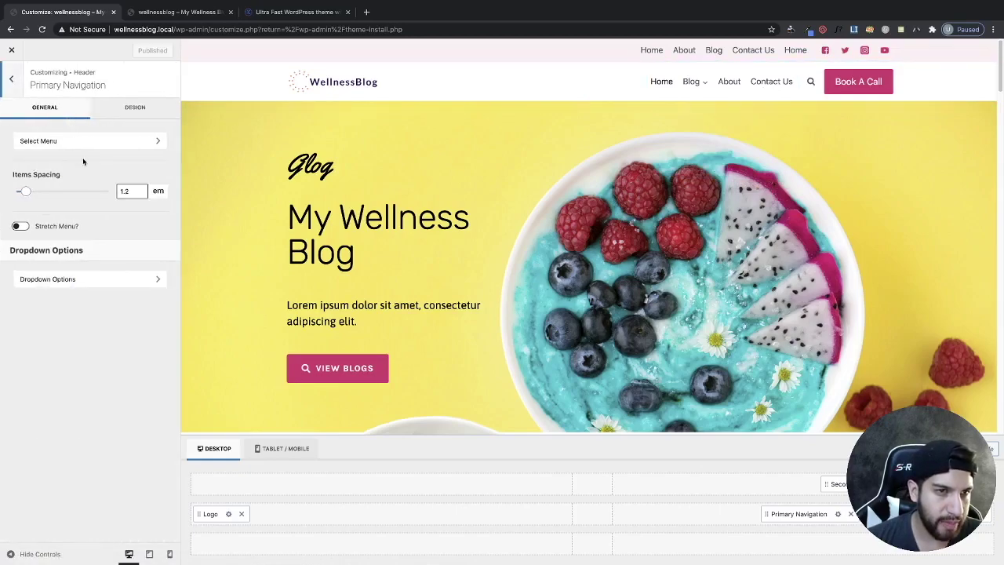
pyautogui.click(133, 109)
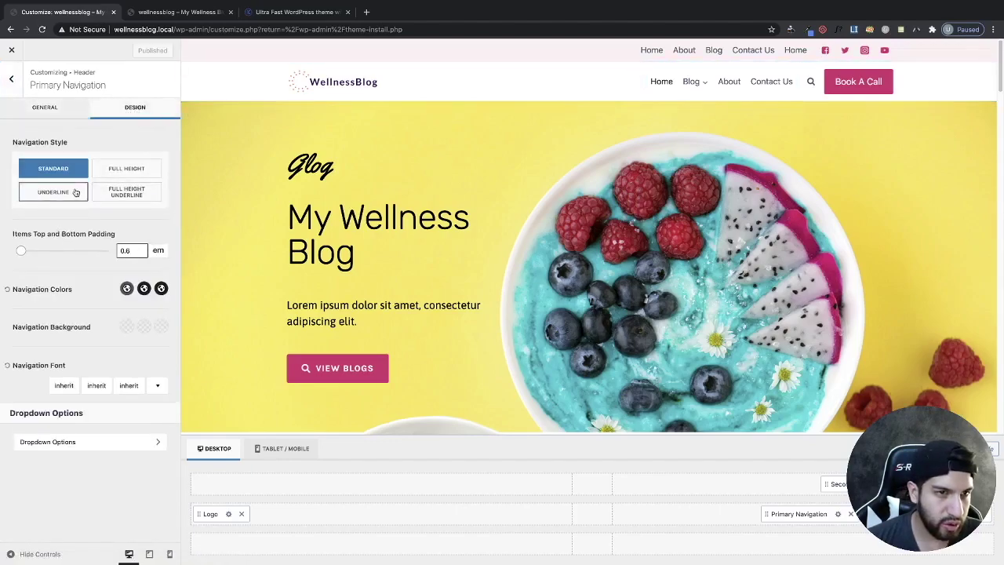
pyautogui.click(134, 195)
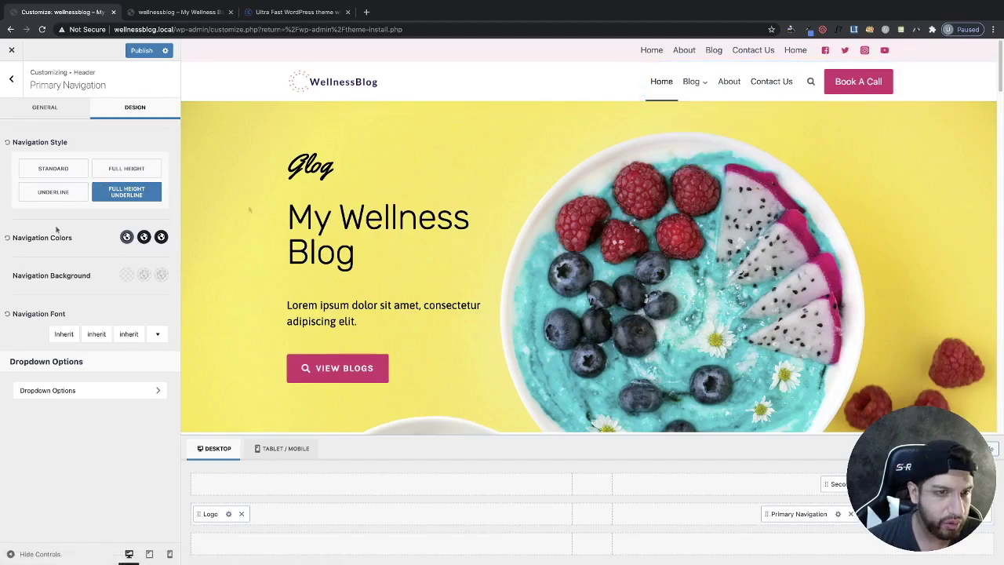
# Set the active and hover colours of the primary navigation to the first palette colour, pink
pyautogui.click(161, 237)
pyautogui.click(35, 209)
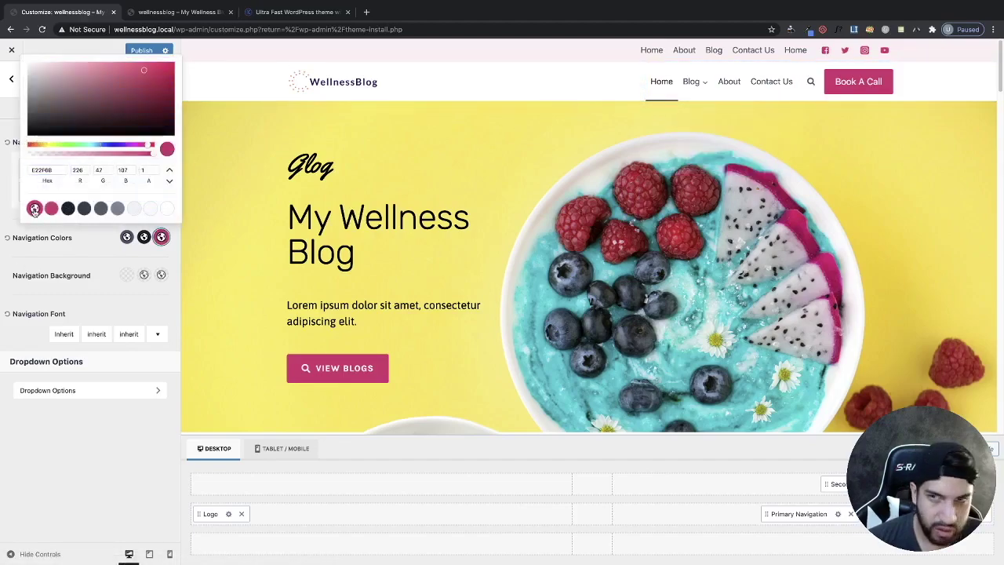
pyautogui.click(99, 265)
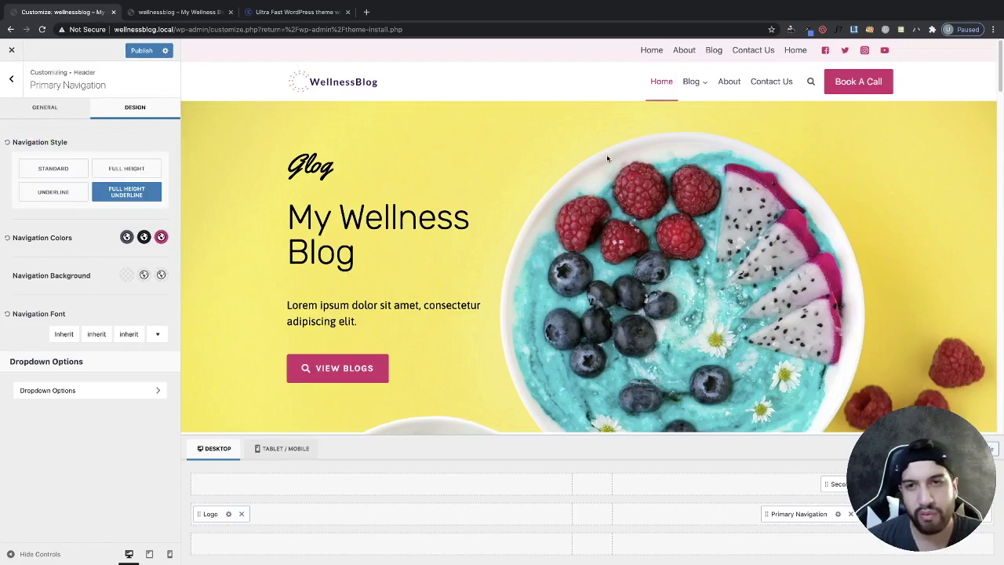
pyautogui.click(143, 237)
pyautogui.click(23, 209)
pyautogui.click(104, 266)
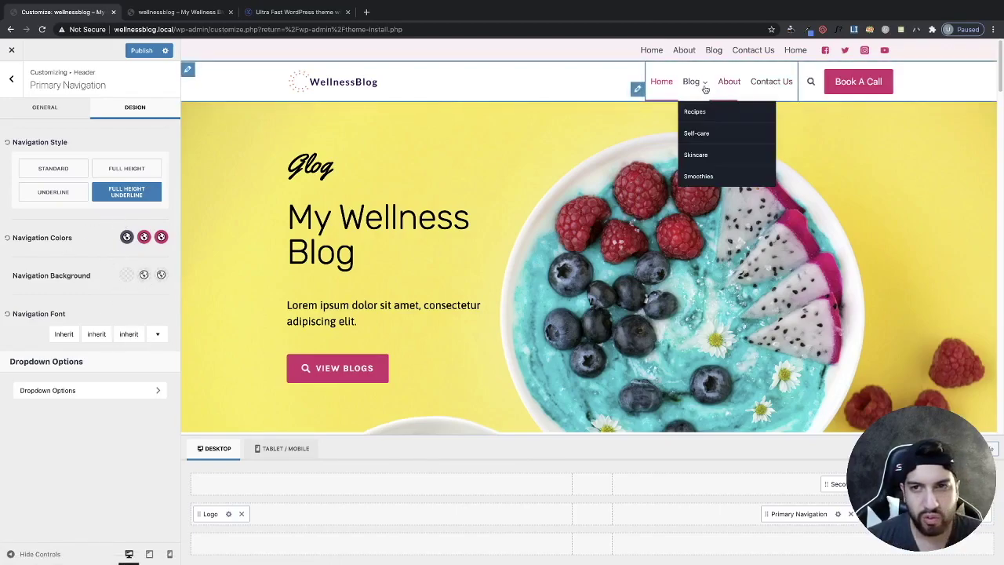
# Try the Fade, Fade Up and Fade Down reveals for the navigation dropdown and settle on Fade Up
pyautogui.click(103, 391)
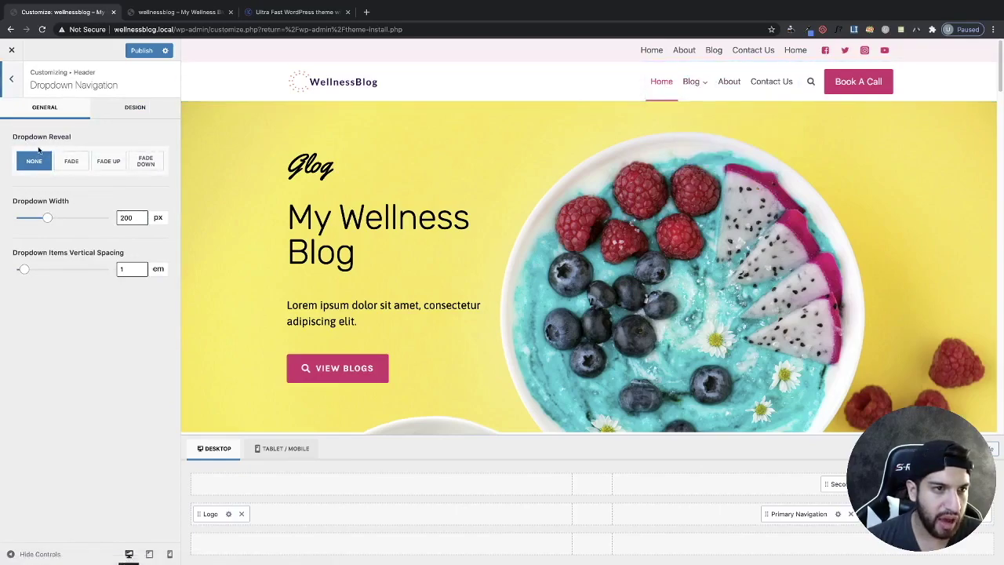
pyautogui.click(75, 167)
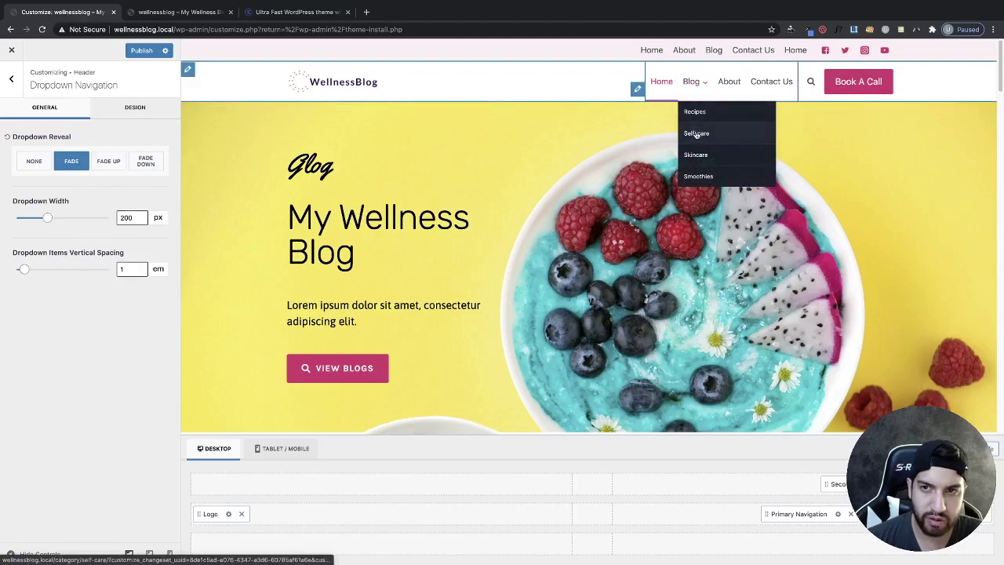
pyautogui.click(108, 164)
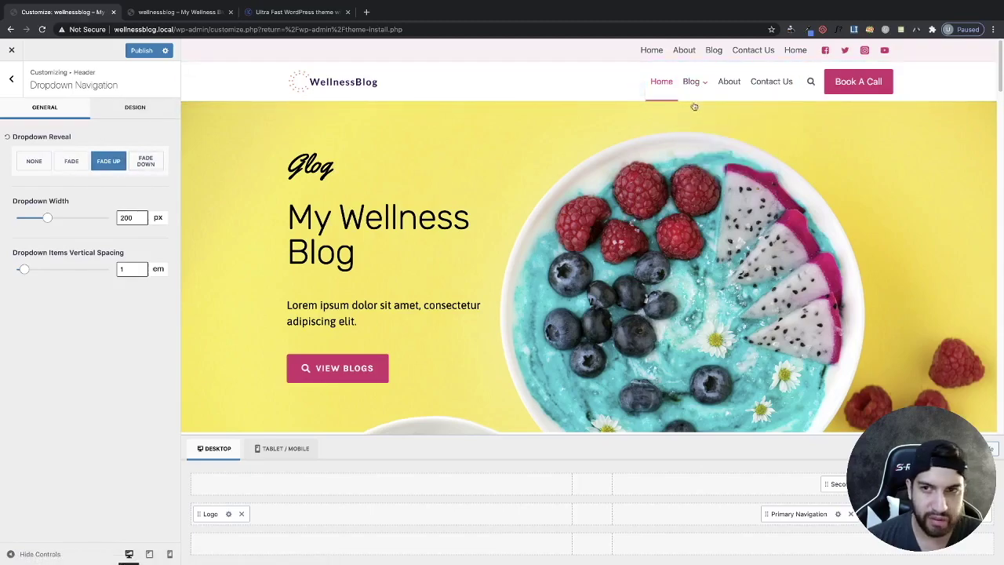
pyautogui.click(146, 160)
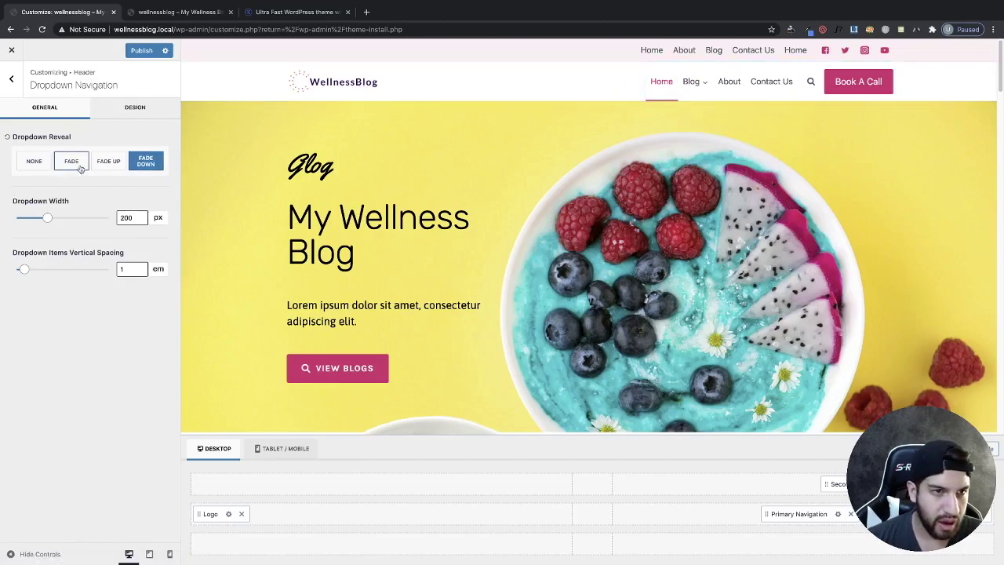
pyautogui.click(108, 161)
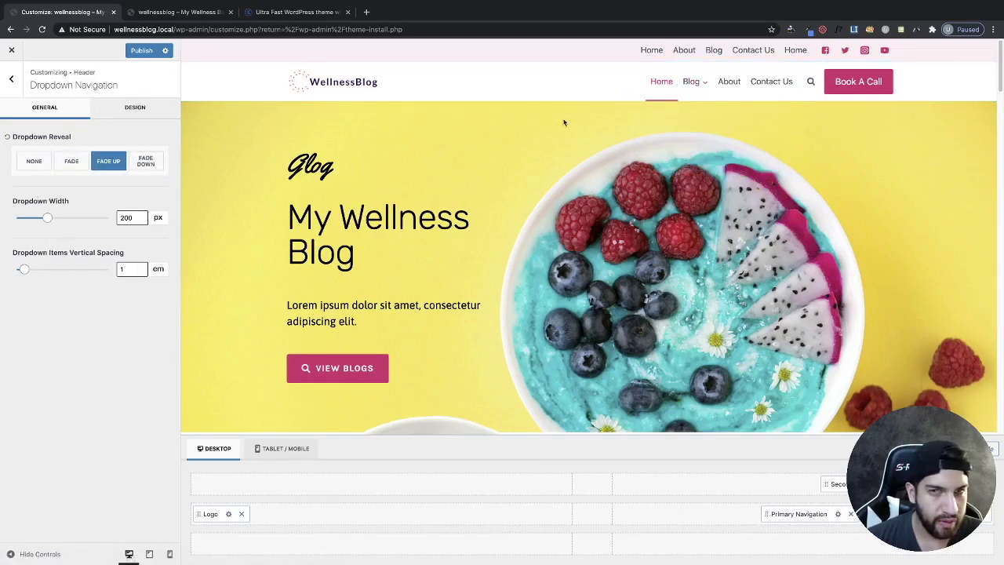
# Try a dropdown width of 102 px, set it to 199 px and check the Blog submenu in the preview
pyautogui.moveTo(50, 221); pyautogui.dragTo(32, 218)
pyautogui.moveTo(691, 88)
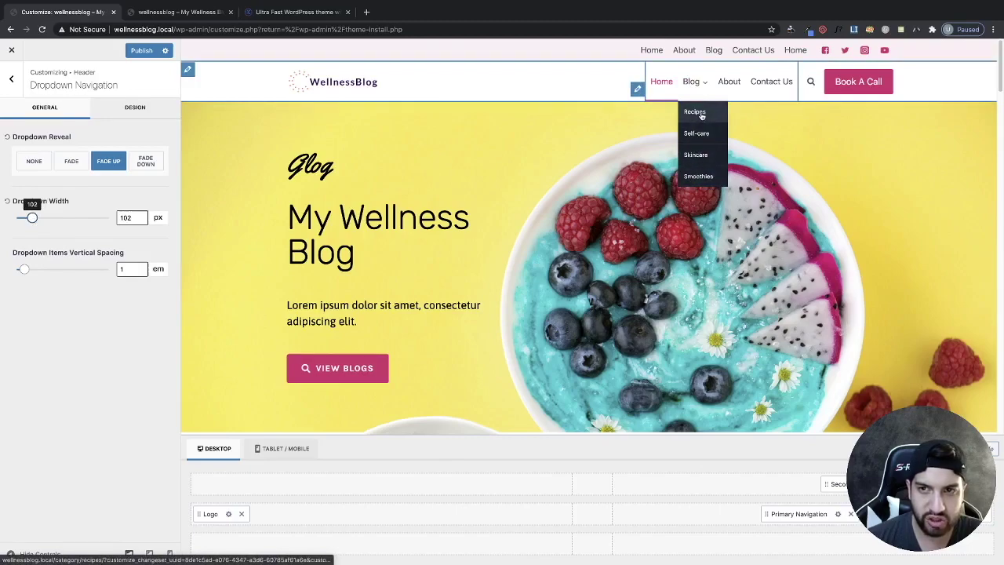
pyautogui.moveTo(33, 222); pyautogui.dragTo(48, 222)
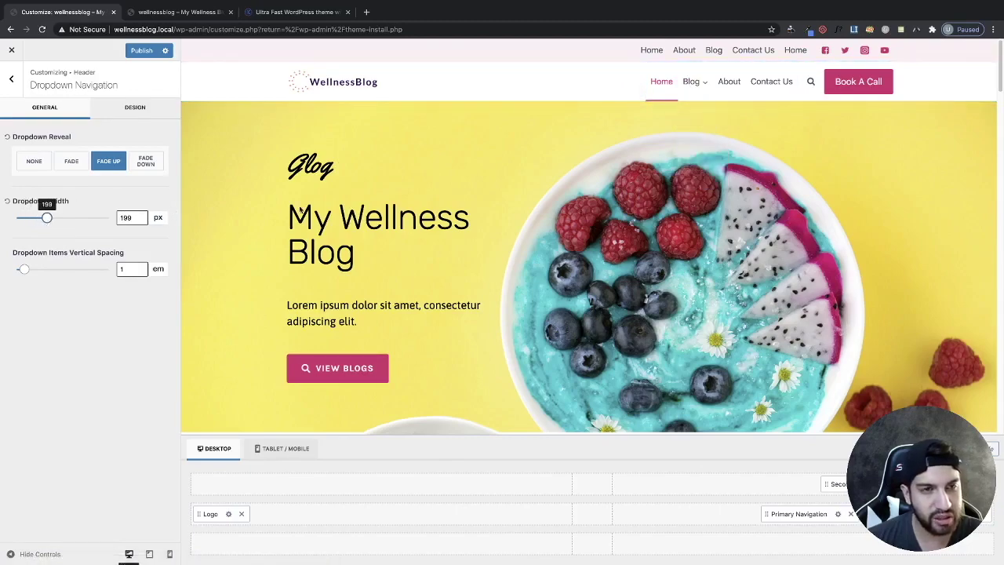
pyautogui.moveTo(691, 82)
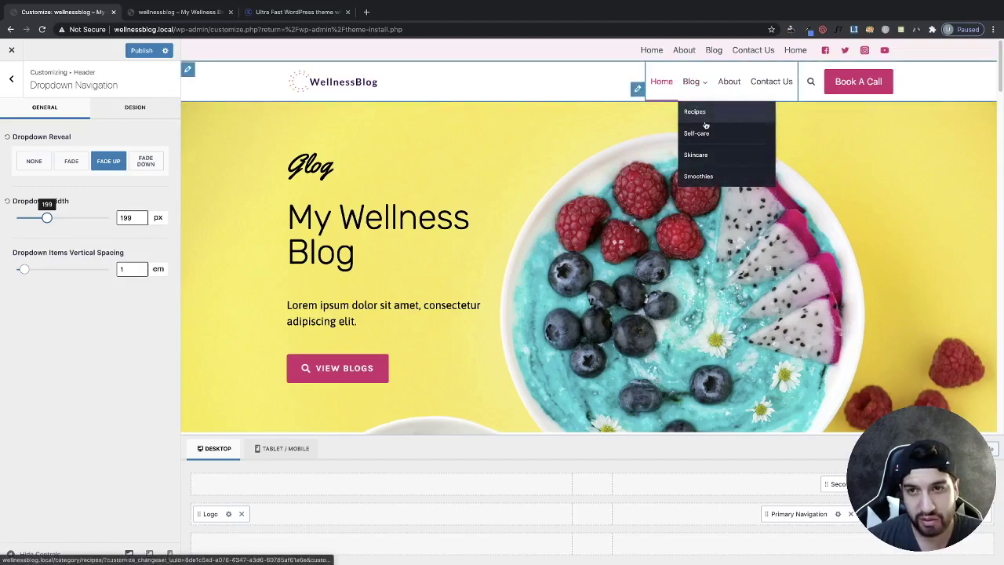
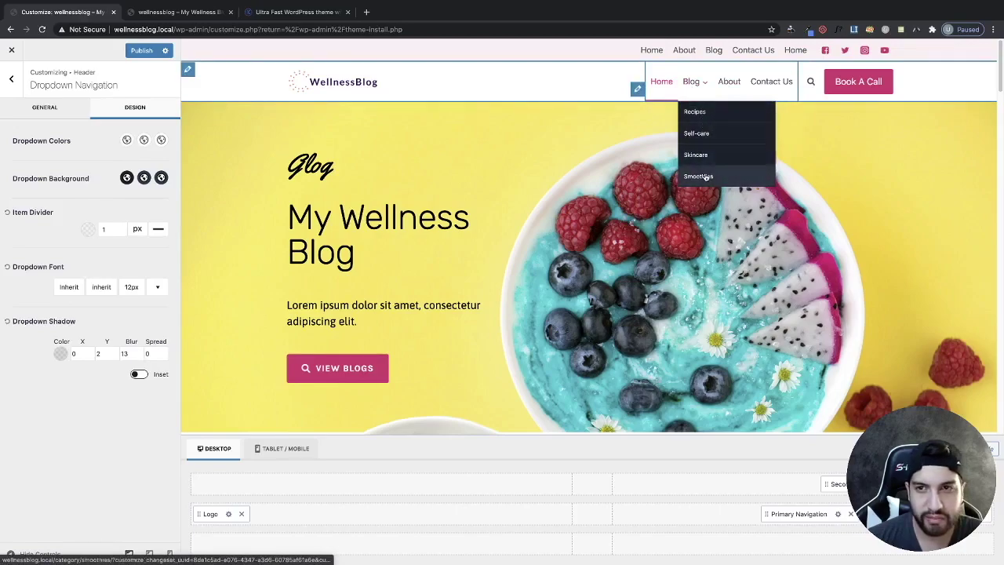
# Try blue 188DDB as the initial dropdown text colour and replace it with white FFFFFF
pyautogui.click(127, 140)
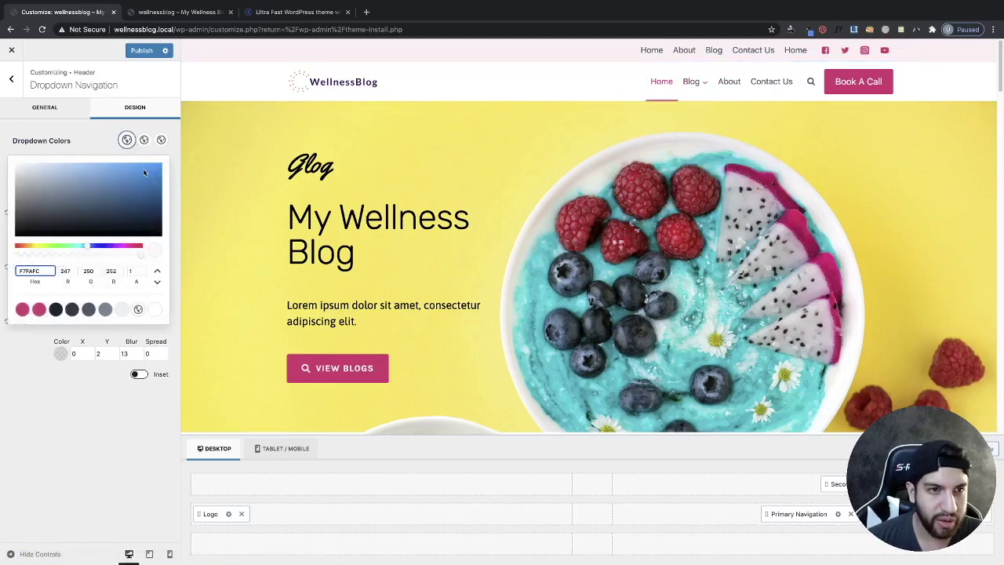
pyautogui.moveTo(696, 92)
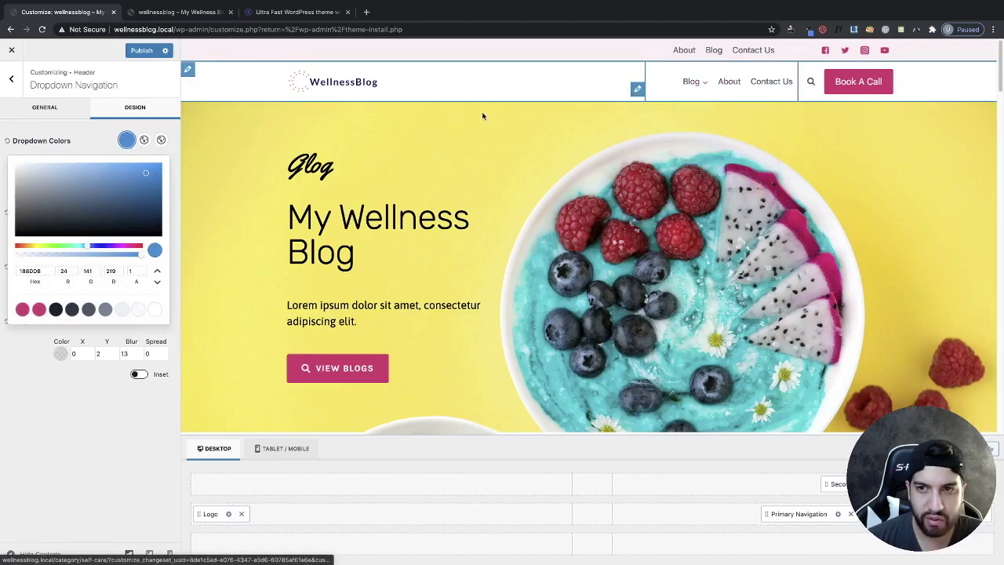
pyautogui.moveTo(63, 194); pyautogui.dragTo(16, 164)
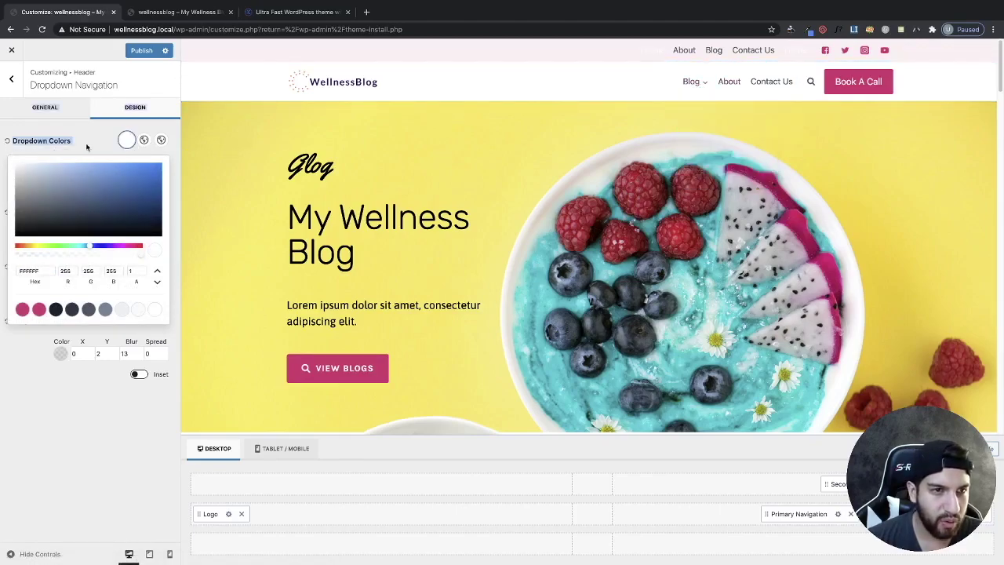
pyautogui.click(126, 140)
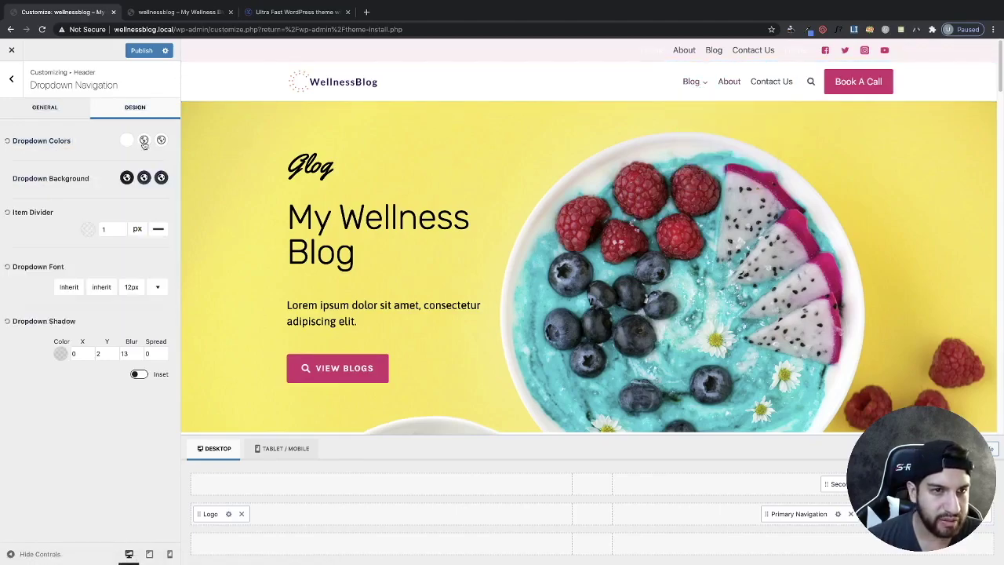
# Set the initial dropdown background to the first palette colour, pink, and check the Blog submenu in the preview
pyautogui.click(126, 178)
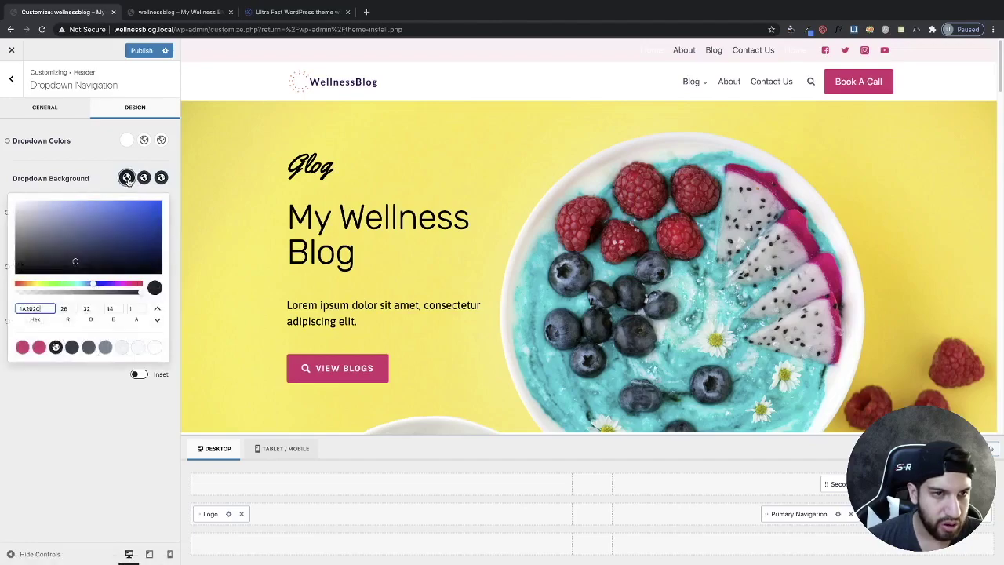
pyautogui.click(23, 347)
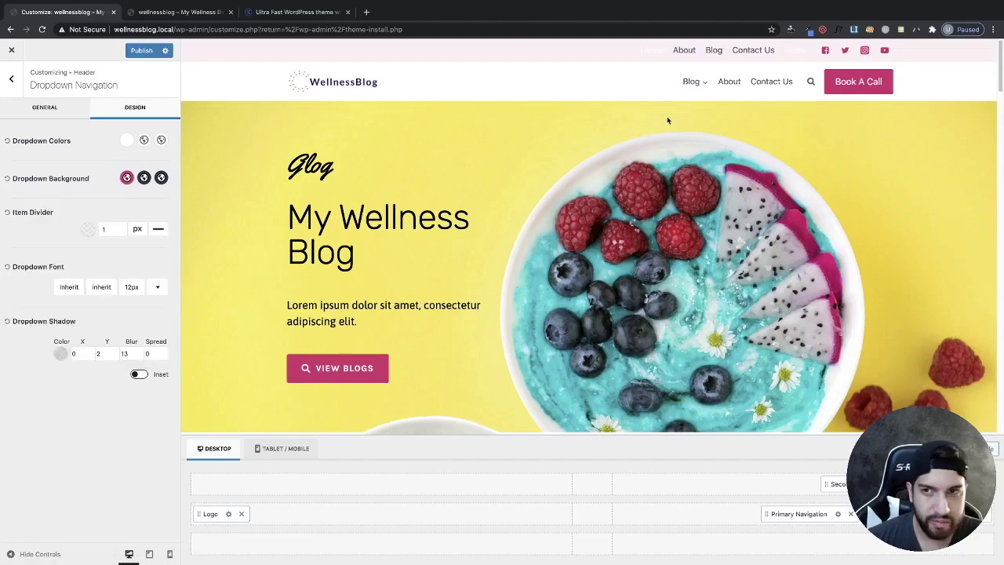
pyautogui.moveTo(694, 87)
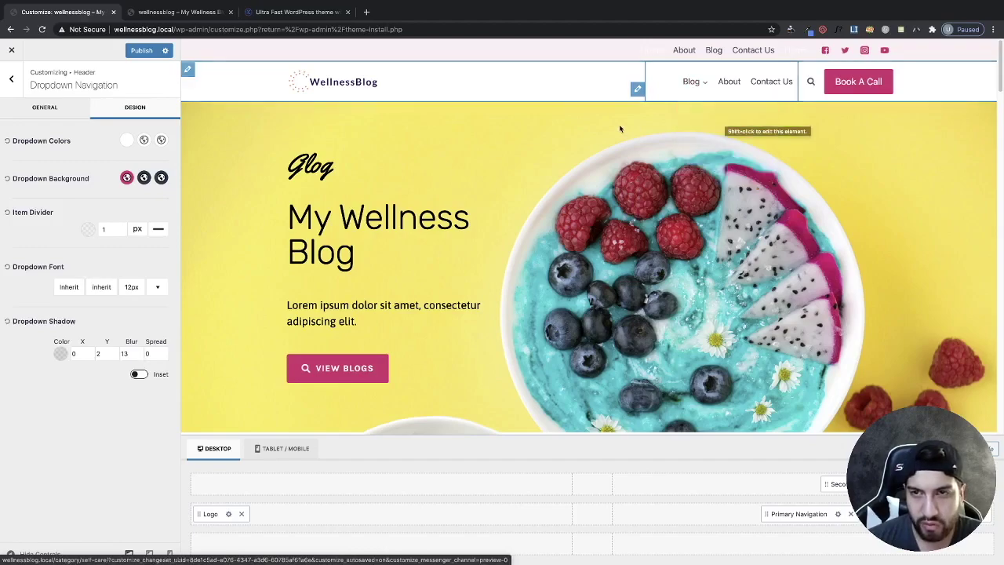
# Make the initial dropdown text colour fully transparent
pyautogui.click(127, 142)
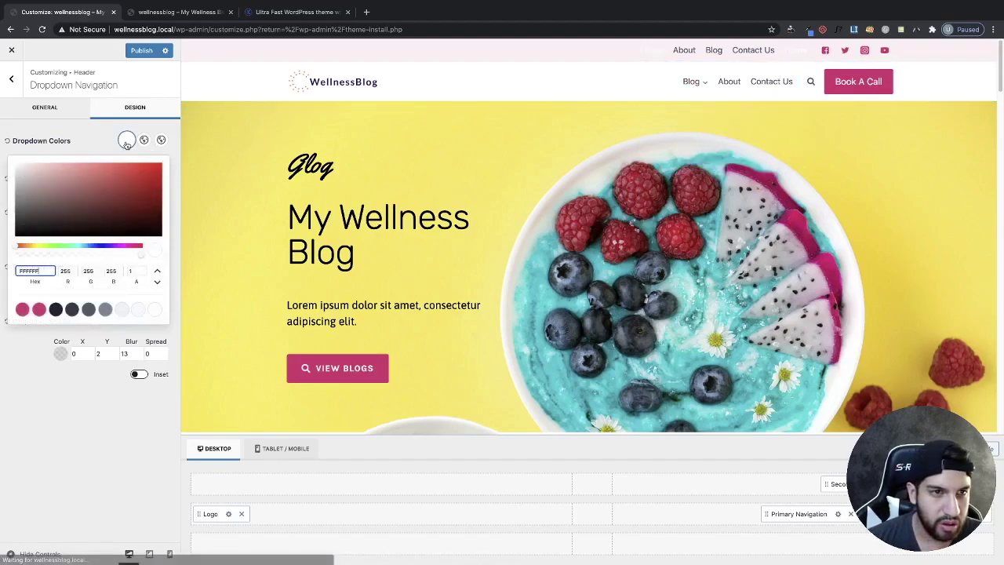
pyautogui.moveTo(142, 252); pyautogui.dragTo(4, 243)
pyautogui.click(84, 134)
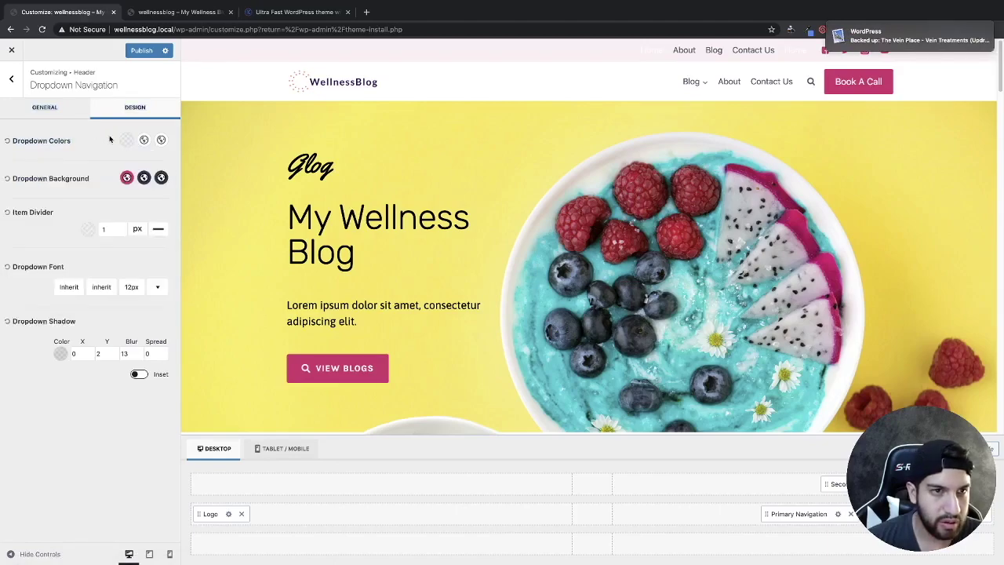
# Set the initial dropdown text colour to the white palette colour and check the Blog submenu in the preview
pyautogui.click(126, 140)
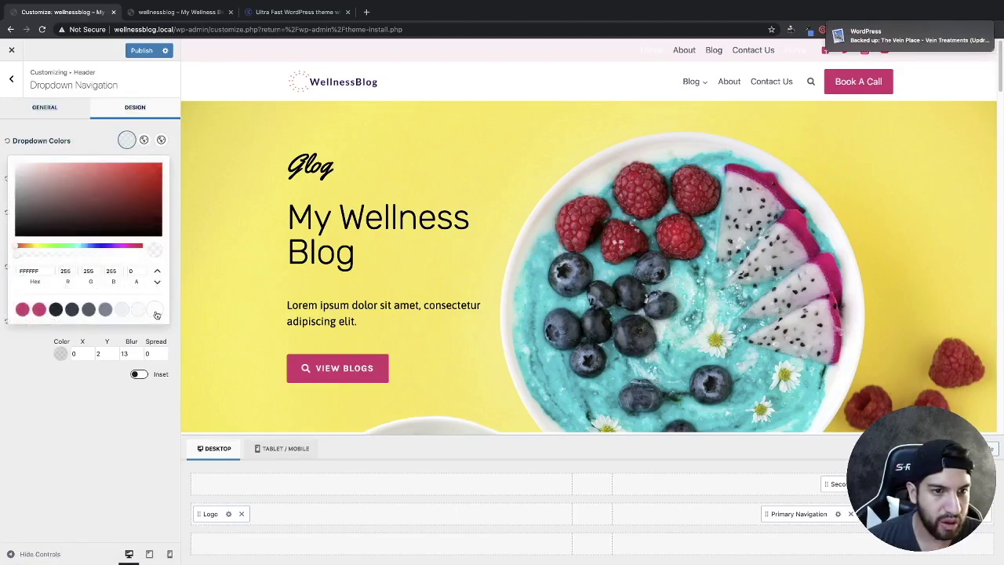
pyautogui.click(96, 140)
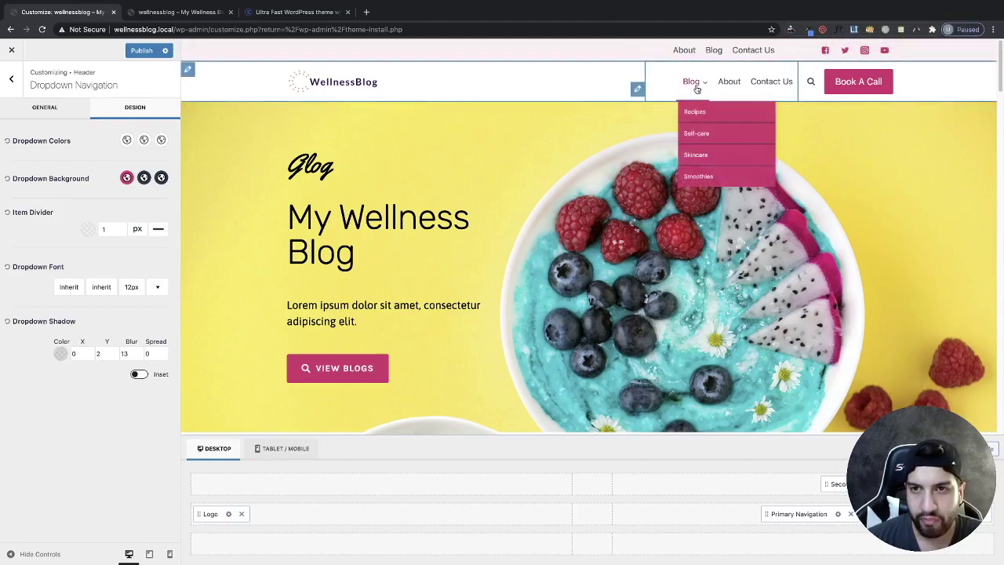
# Try near-white FDFDFD as the hover dropdown background, check the Blog submenu, and make that background fully transparent
pyautogui.click(143, 177)
pyautogui.moveTo(32, 220); pyautogui.dragTo(24, 199)
pyautogui.click(89, 163)
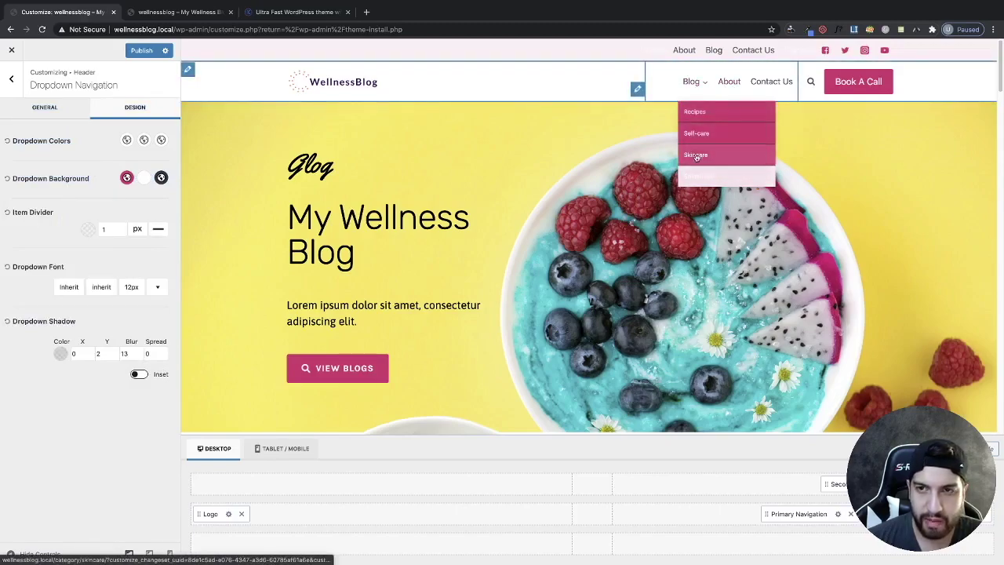
pyautogui.click(143, 178)
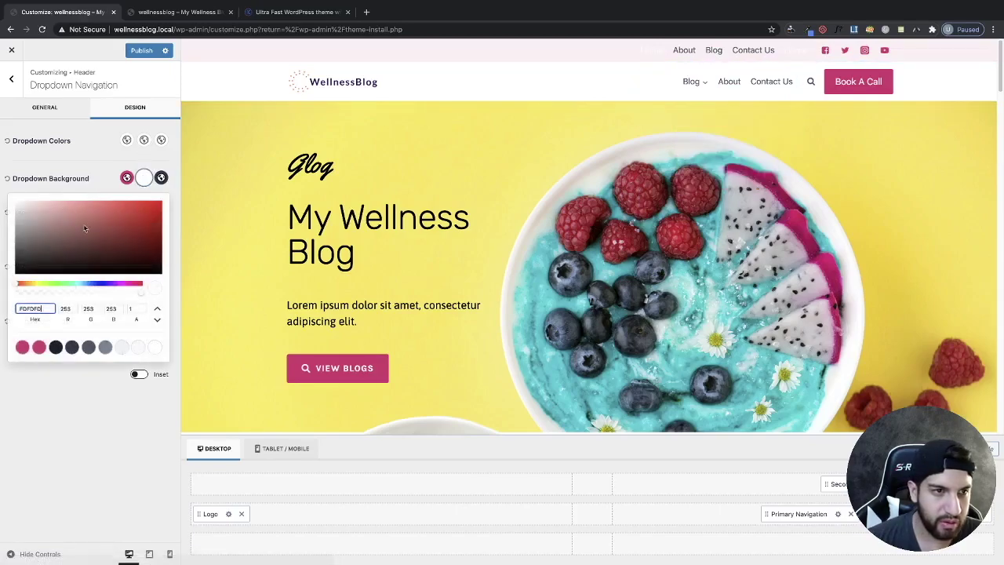
pyautogui.moveTo(139, 291); pyautogui.dragTo(4, 284)
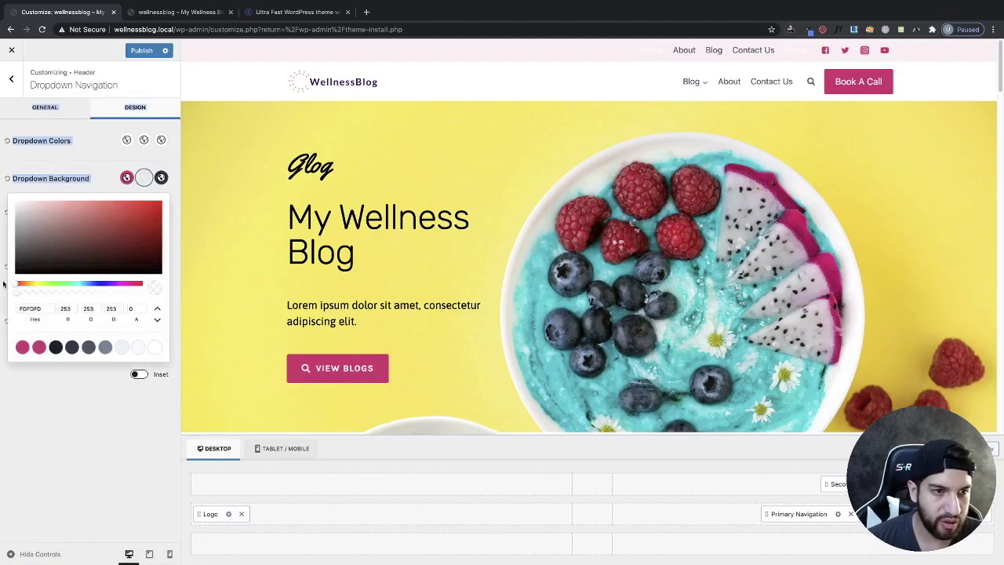
pyautogui.click(81, 165)
# Set the active dropdown background to white FFFFFF and check the Blog submenu in the preview
pyautogui.click(161, 178)
pyautogui.moveTo(63, 231); pyautogui.dragTo(22, 202)
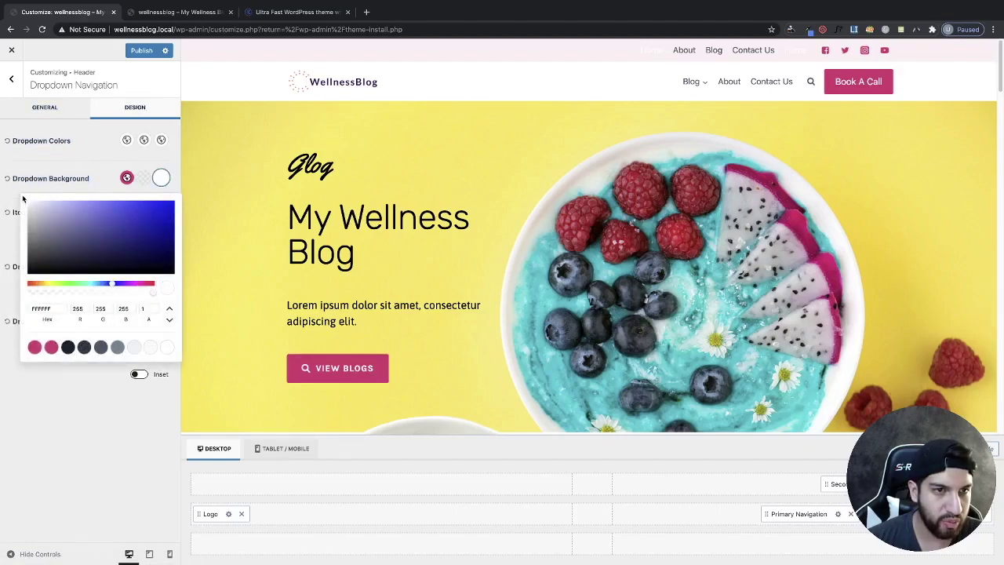
pyautogui.click(126, 178)
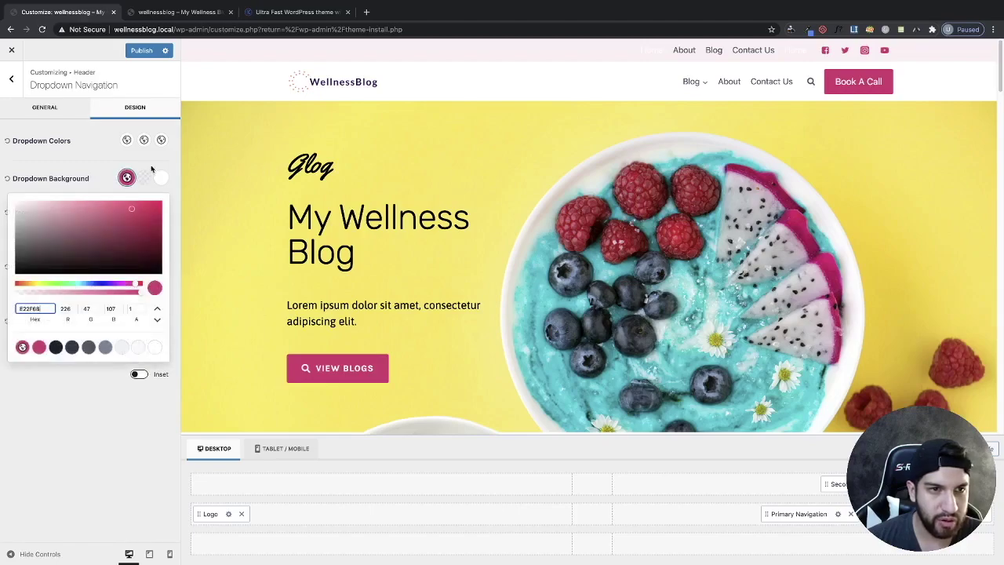
pyautogui.click(151, 168)
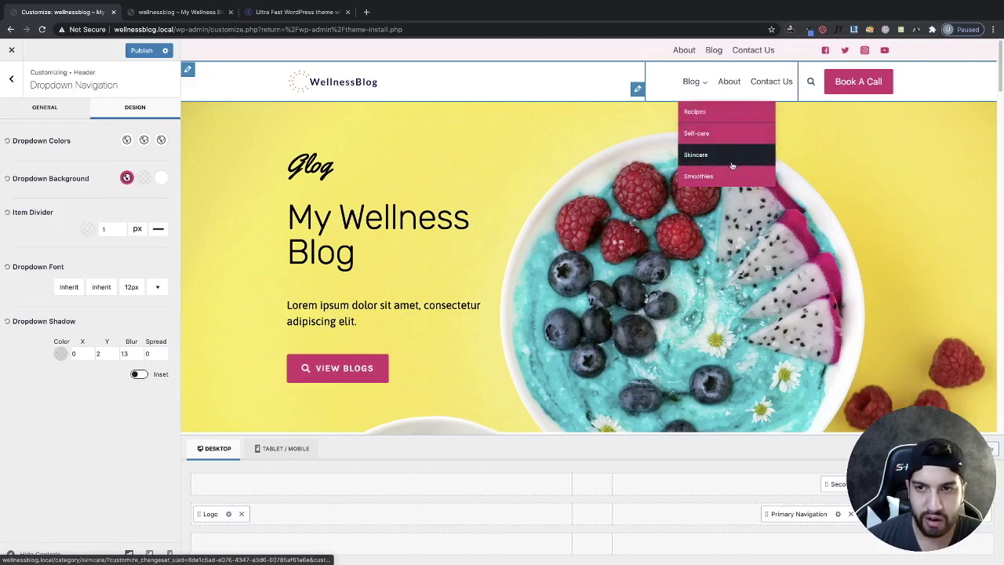
# Set the hover dropdown background to palette white and the hover text to the first palette colour, pink, checking them on the Blog submenu
pyautogui.click(143, 178)
pyautogui.moveTo(34, 201); pyautogui.dragTo(4, 196)
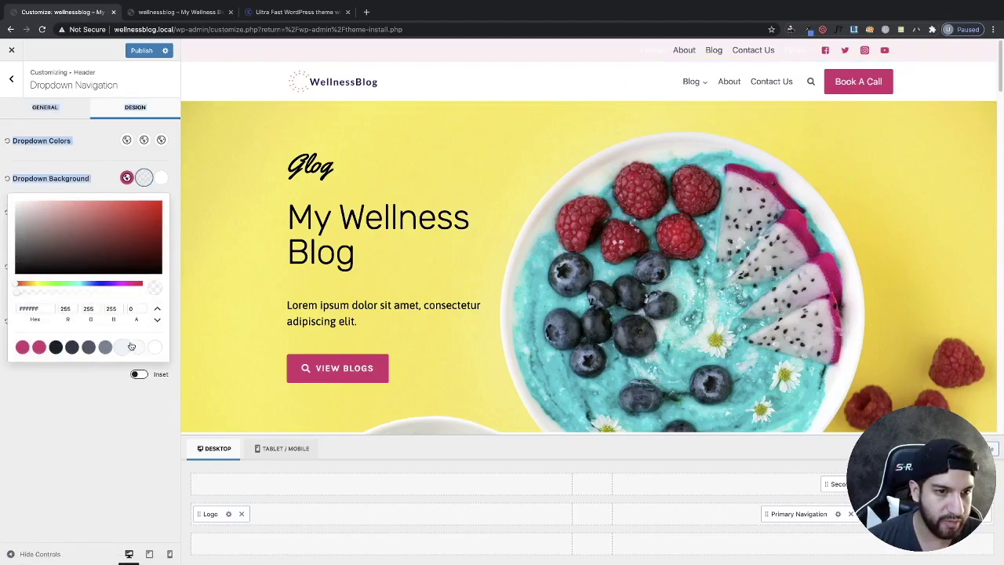
pyautogui.click(118, 149)
pyautogui.click(143, 140)
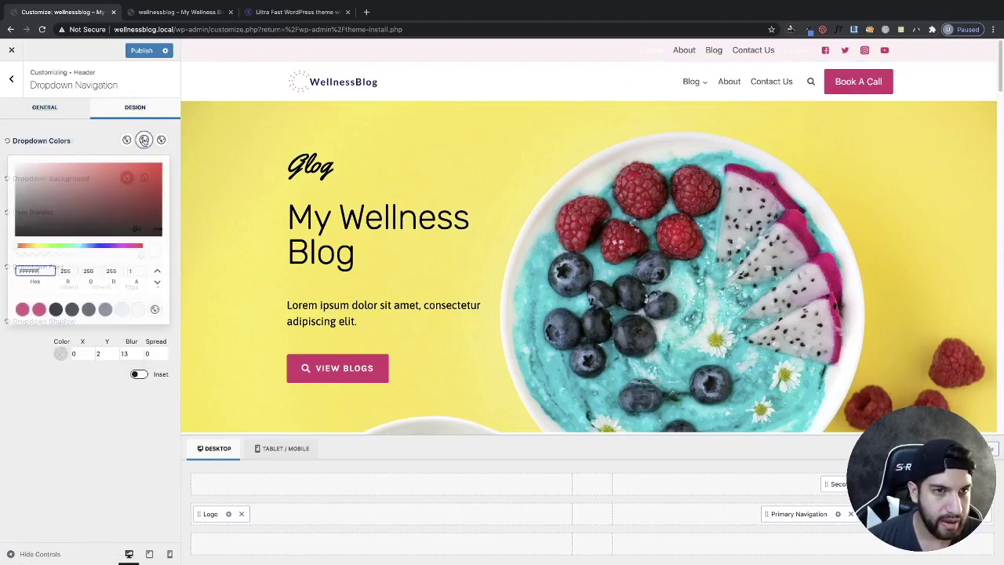
pyautogui.click(22, 309)
pyautogui.click(86, 142)
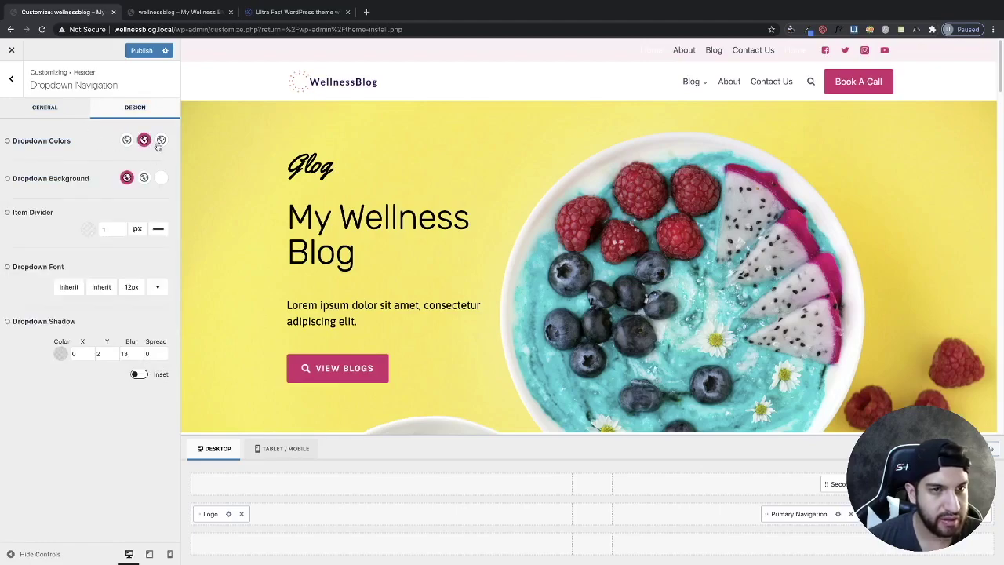
pyautogui.moveTo(702, 105)
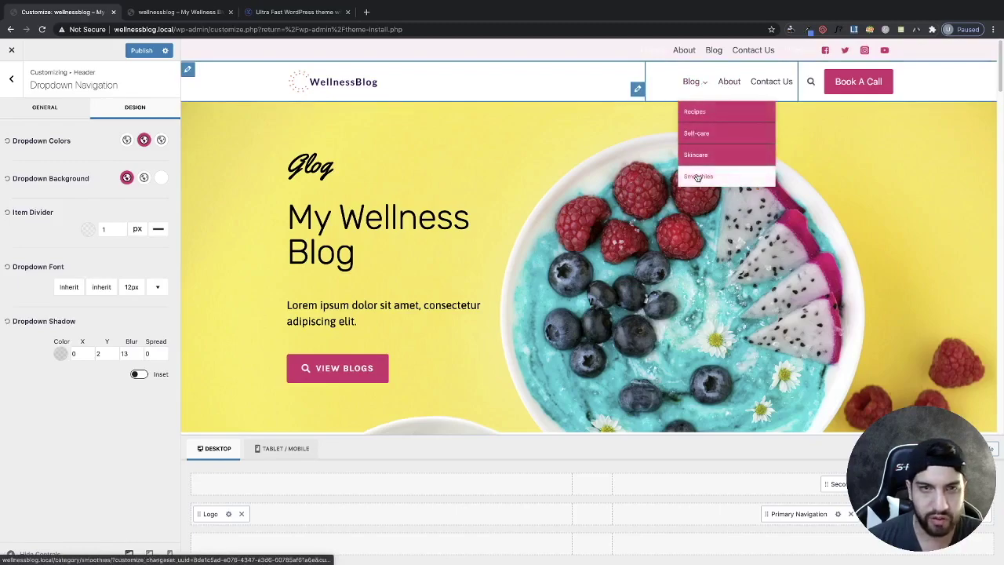
# Publish the header changes and reload the live wellnessblog.local page to check the Blog submenu
pyautogui.click(143, 52)
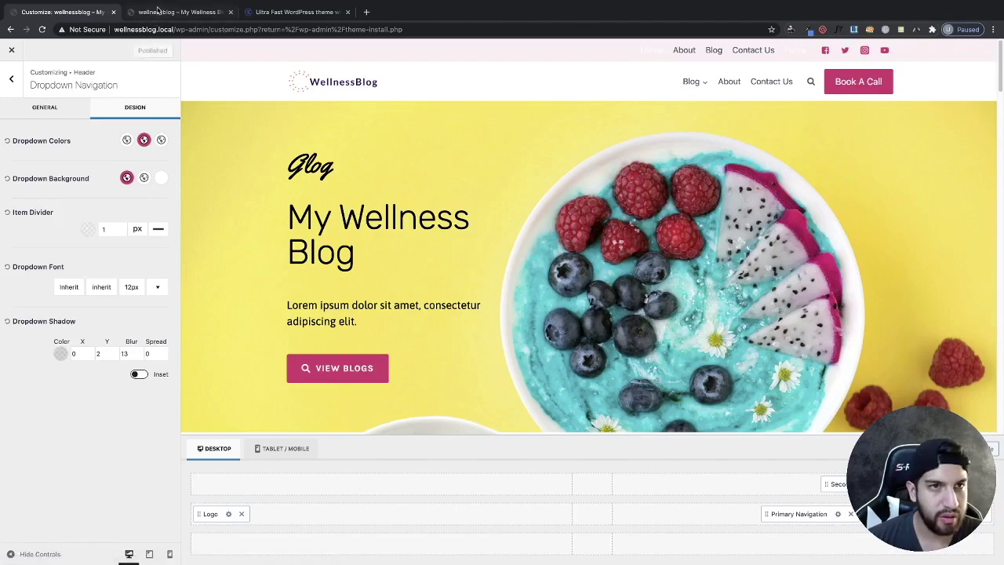
pyautogui.click(157, 9)
pyautogui.click(157, 29)
pyautogui.press('Return')
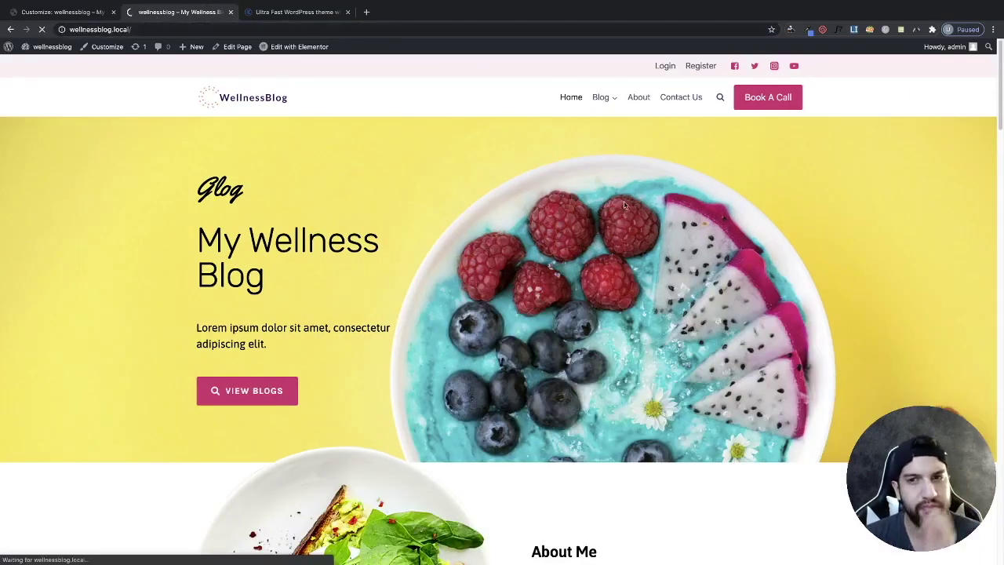
pyautogui.moveTo(617, 124)
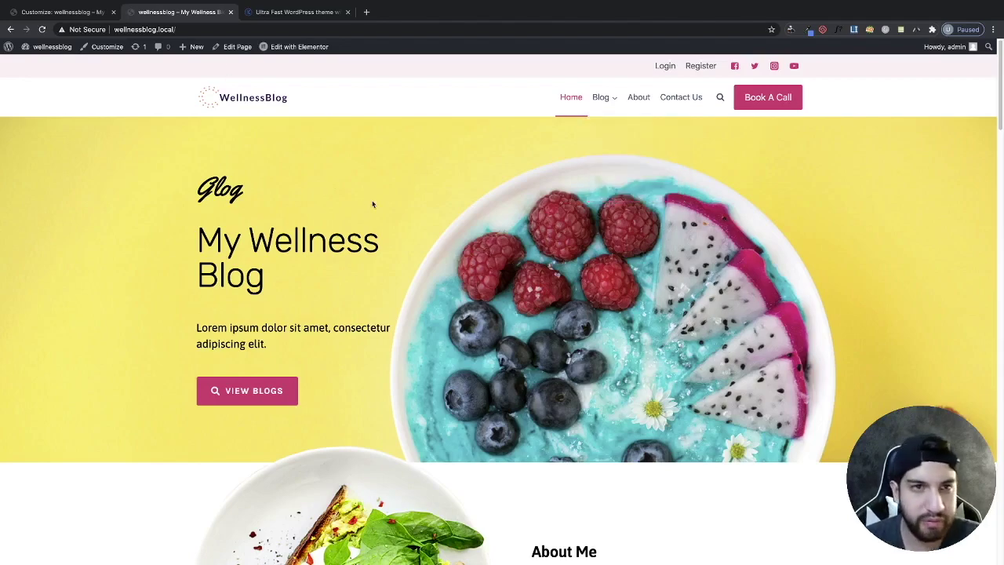
# Compare the header in the customizer preview with the header on the live page
pyautogui.click(63, 12)
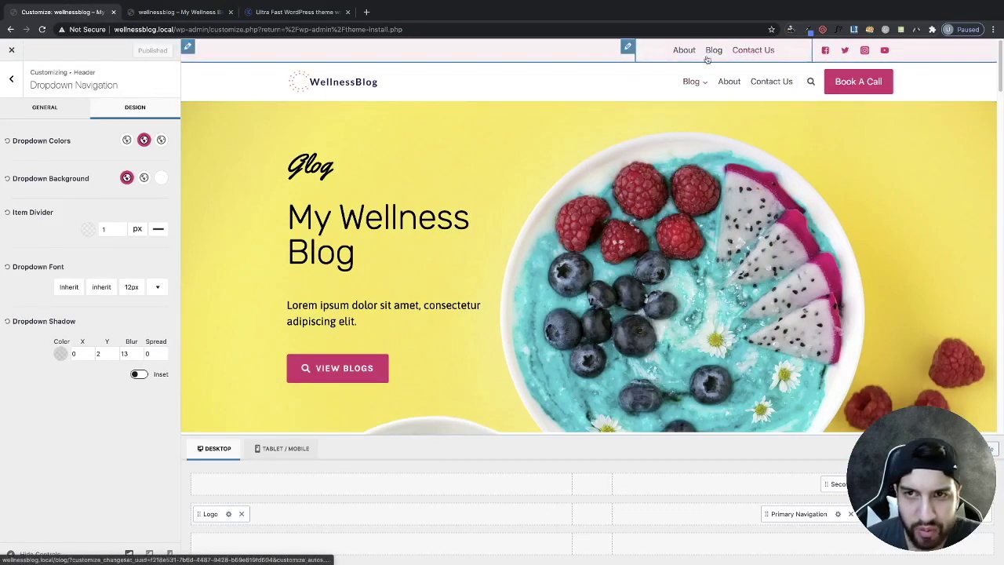
pyautogui.click(167, 14)
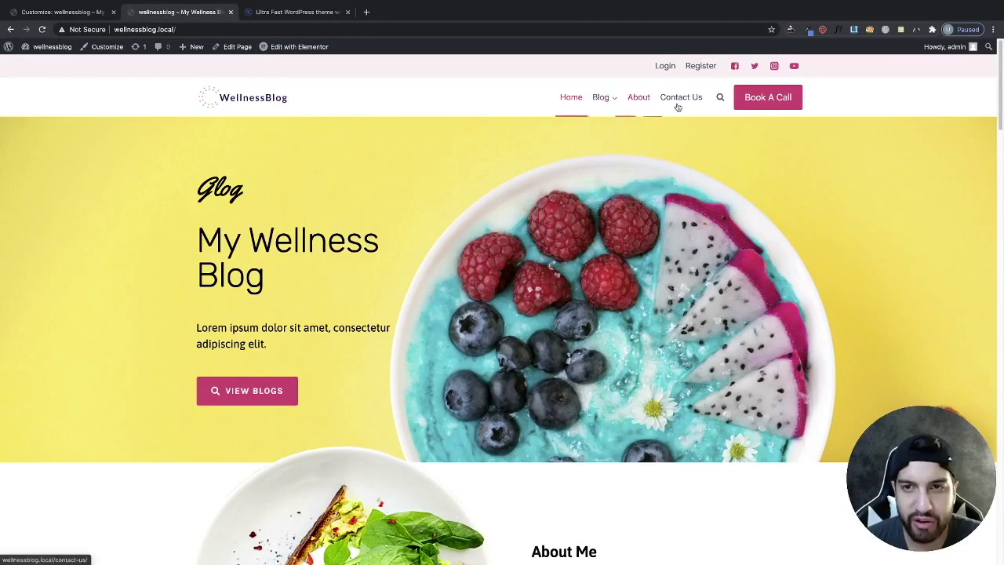
pyautogui.click(61, 13)
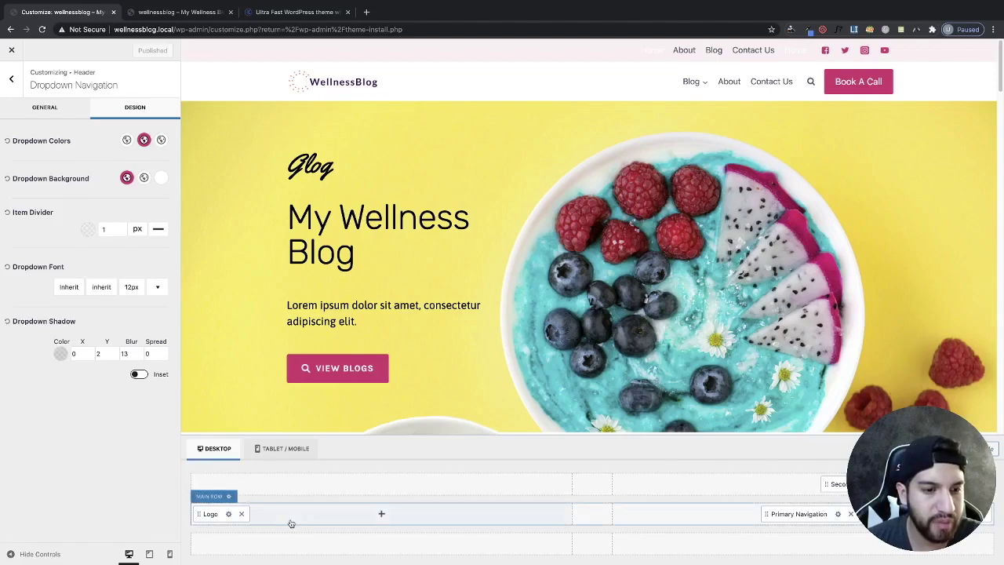
# Examine the header's layout in the tablet and mobile previews
pyautogui.click(147, 555)
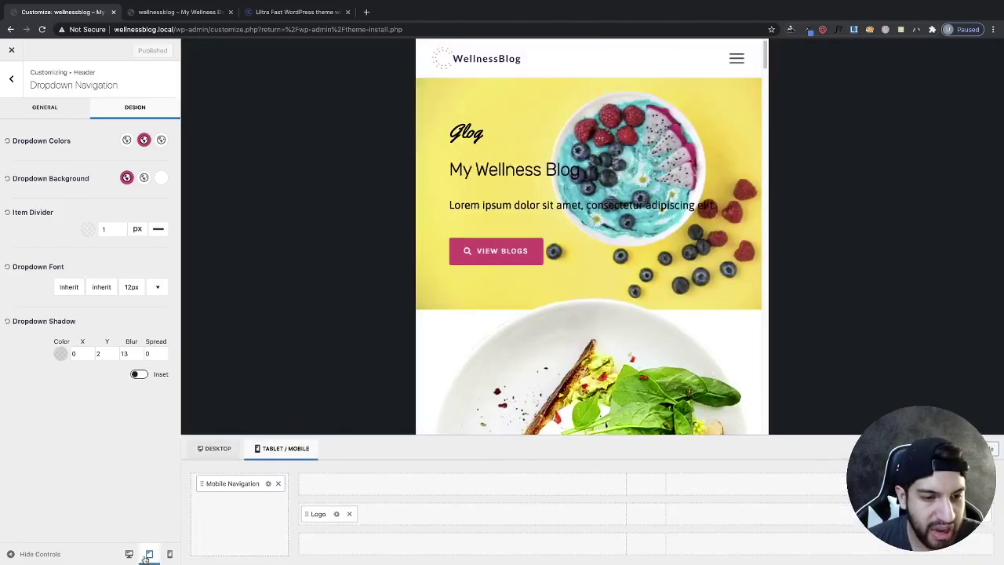
pyautogui.click(171, 555)
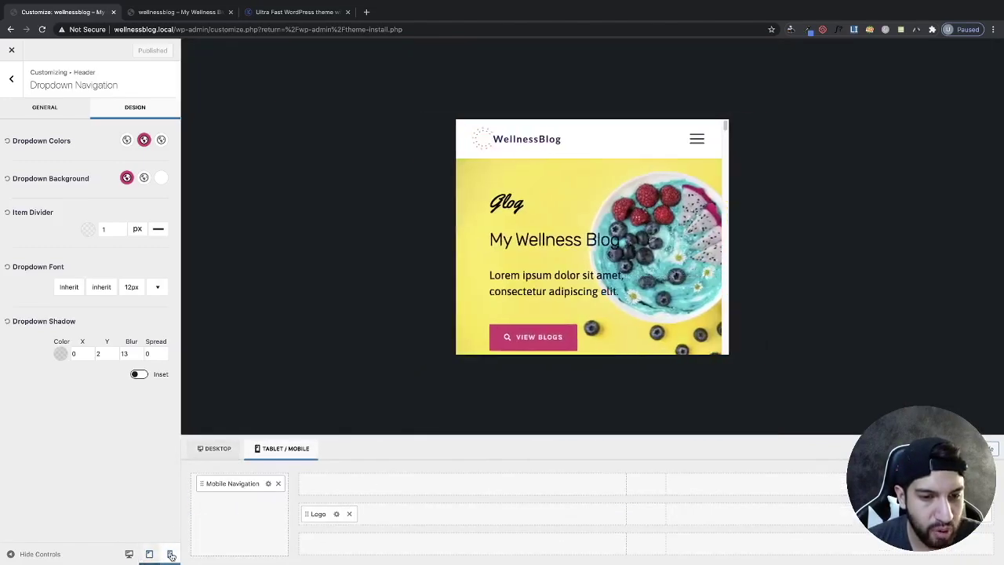
pyautogui.click(150, 555)
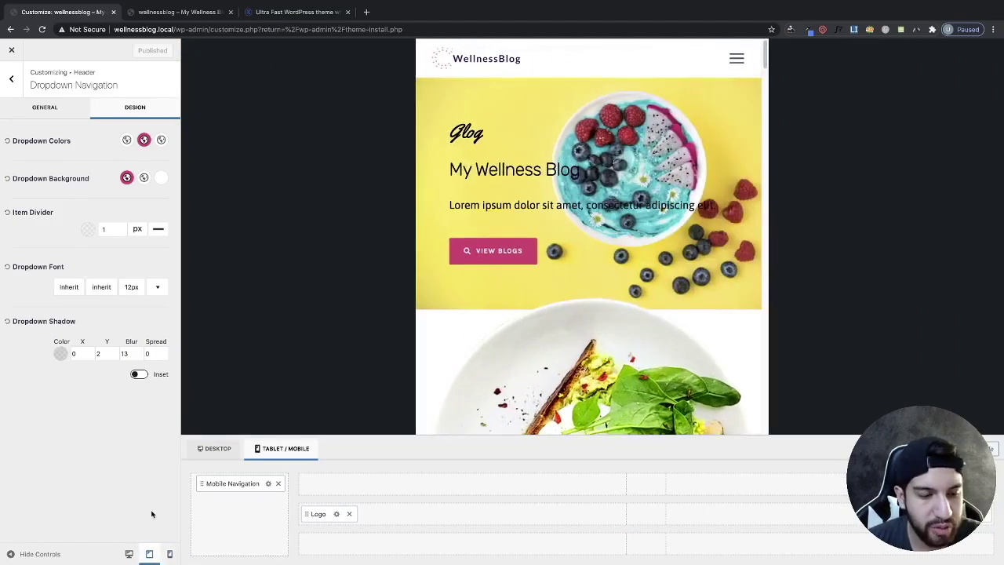
pyautogui.click(169, 553)
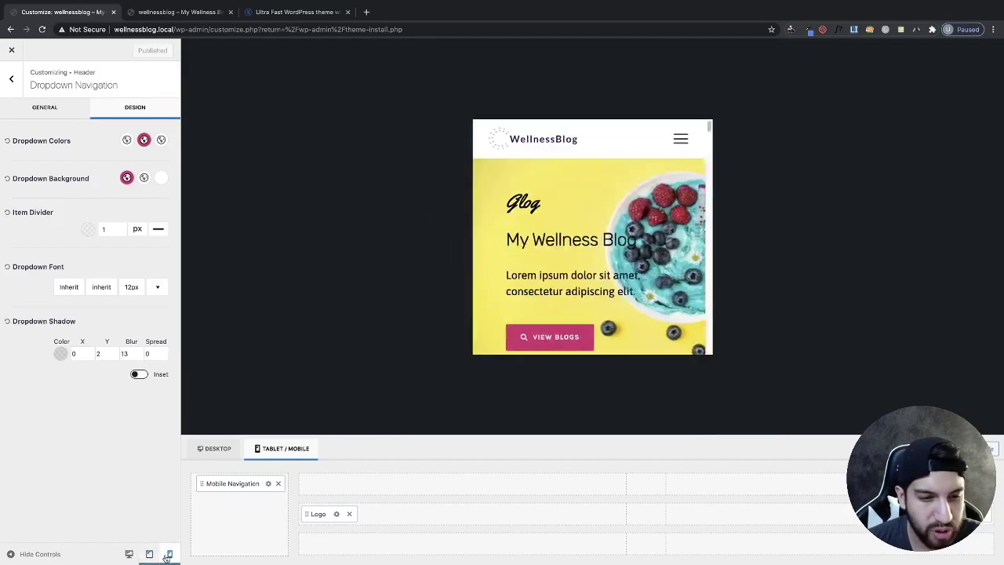
pyautogui.scroll(-1, 635, 226)
pyautogui.scroll(1, 629, 231)
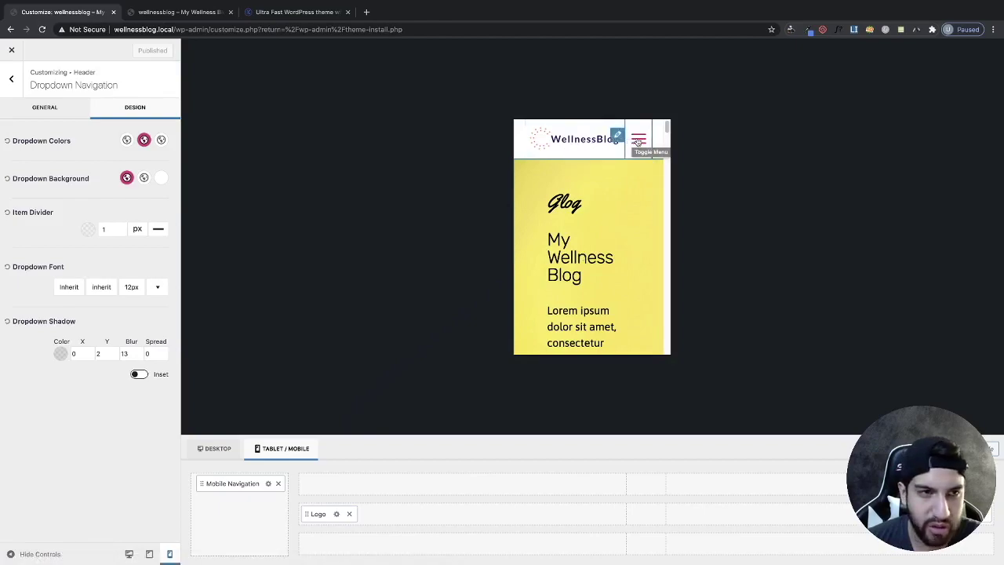
# Set the icon size of the mobile menu trigger to 32 px
pyautogui.click(618, 137)
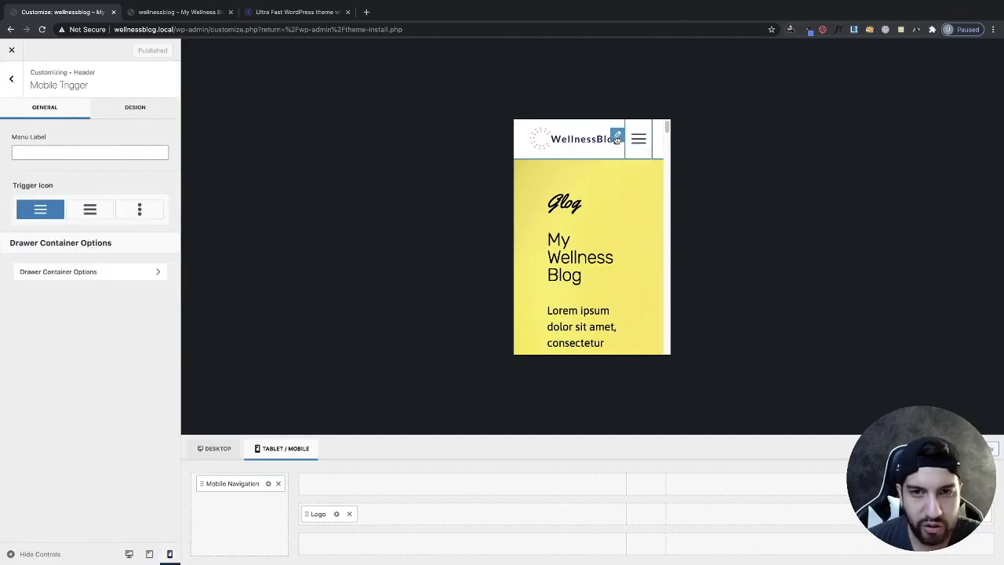
pyautogui.click(135, 109)
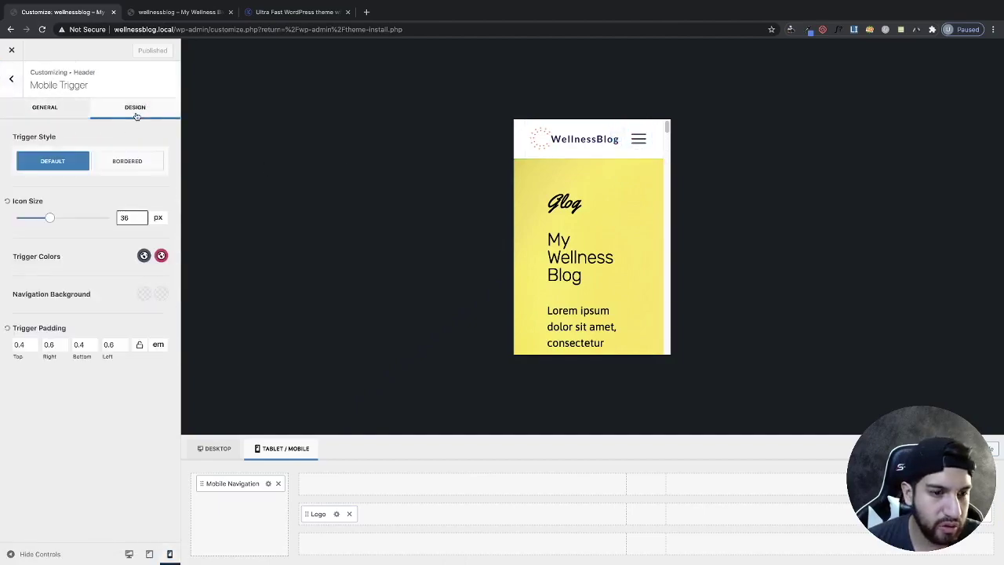
pyautogui.moveTo(50, 221); pyautogui.dragTo(47, 220)
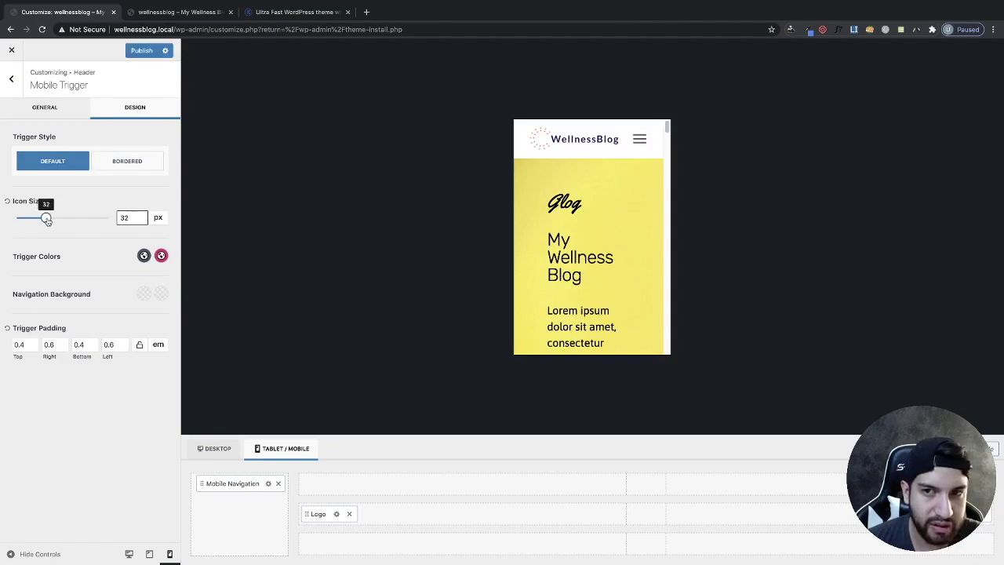
pyautogui.click(564, 145)
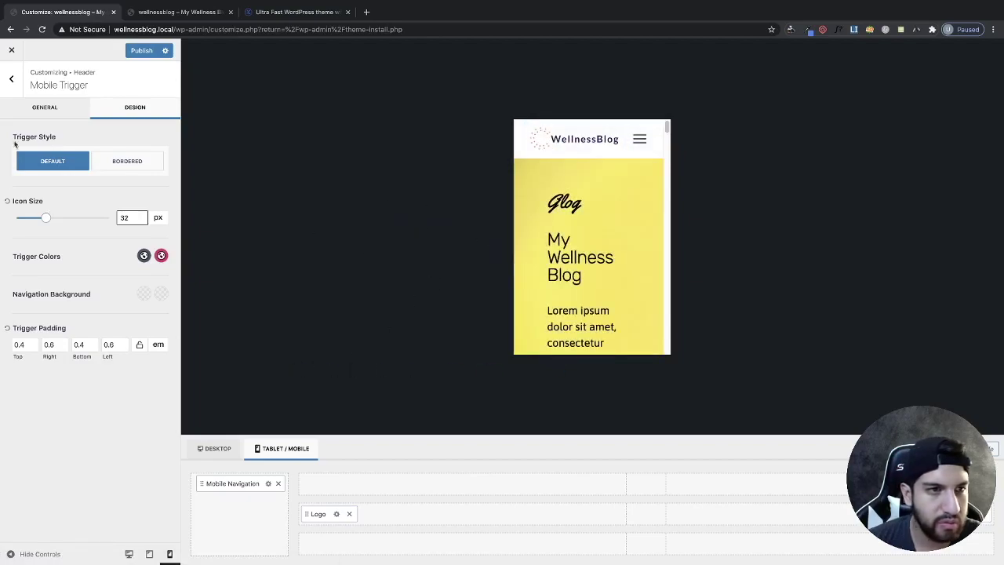
# Open the general Site Identity settings for the logo in the mobile header
pyautogui.click(56, 116)
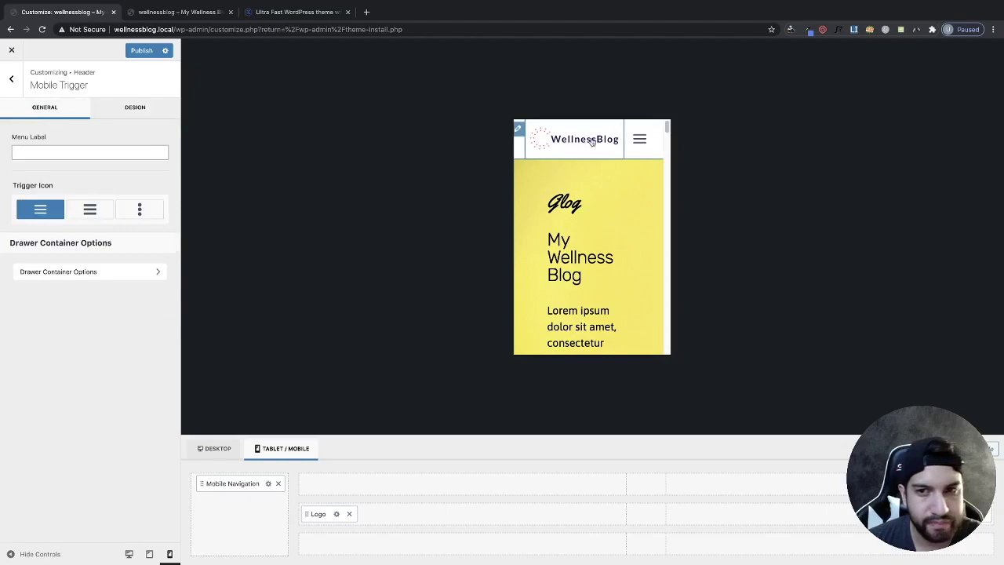
pyautogui.click(530, 138)
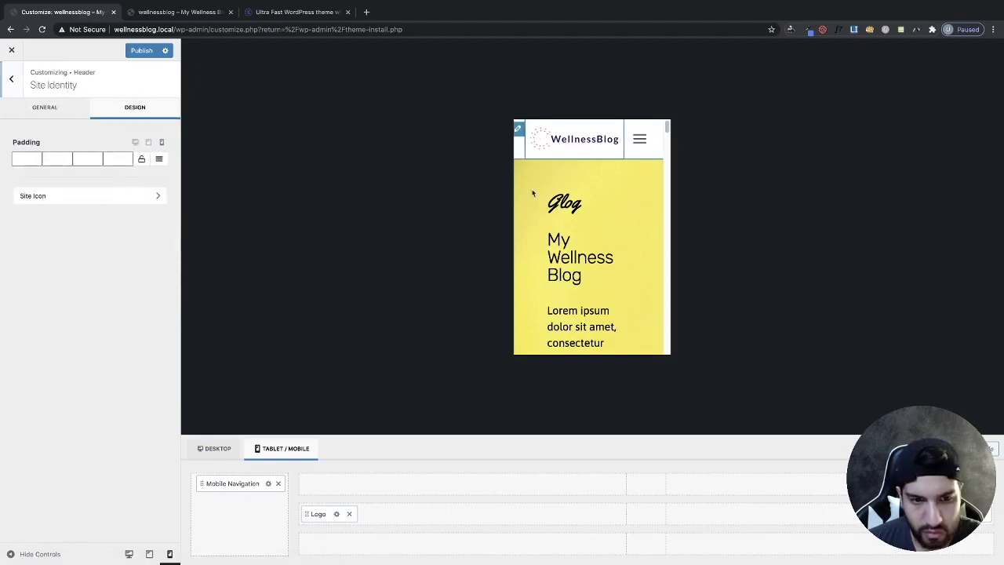
pyautogui.click(337, 515)
pyautogui.click(44, 108)
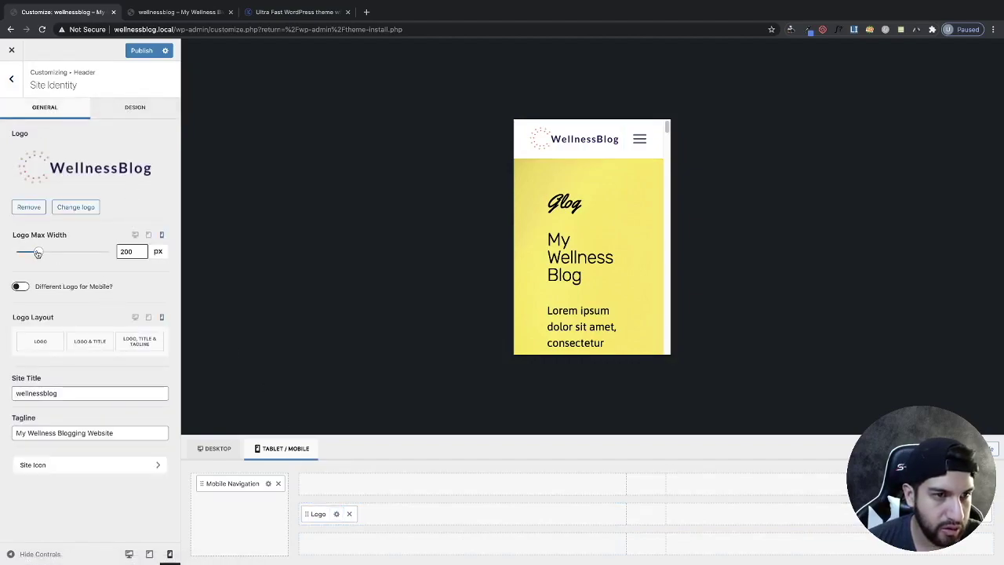
# Try logo max widths of 143, 176 and 800 px for the mobile view
pyautogui.moveTo(38, 253); pyautogui.dragTo(32, 252)
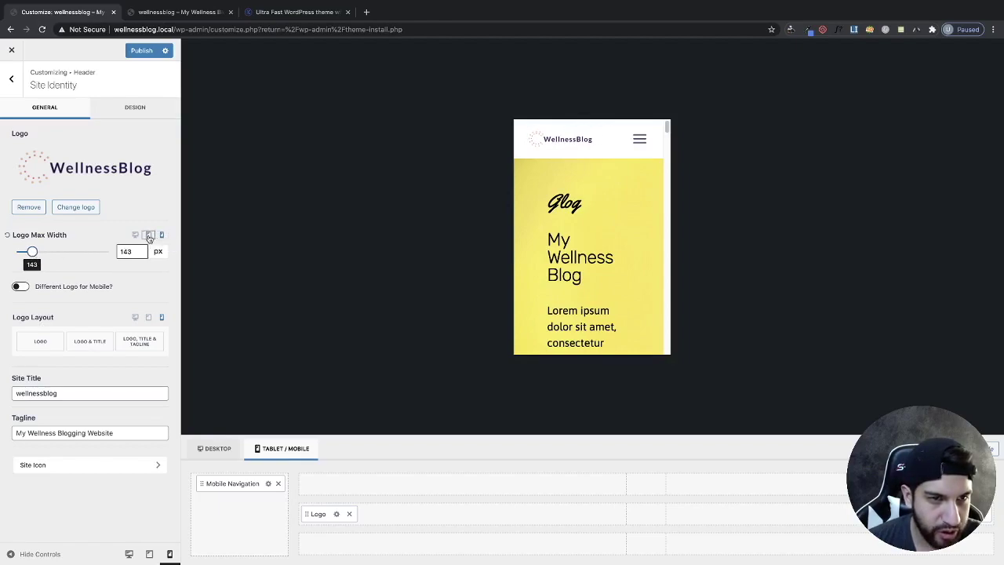
pyautogui.moveTo(34, 256); pyautogui.dragTo(37, 256)
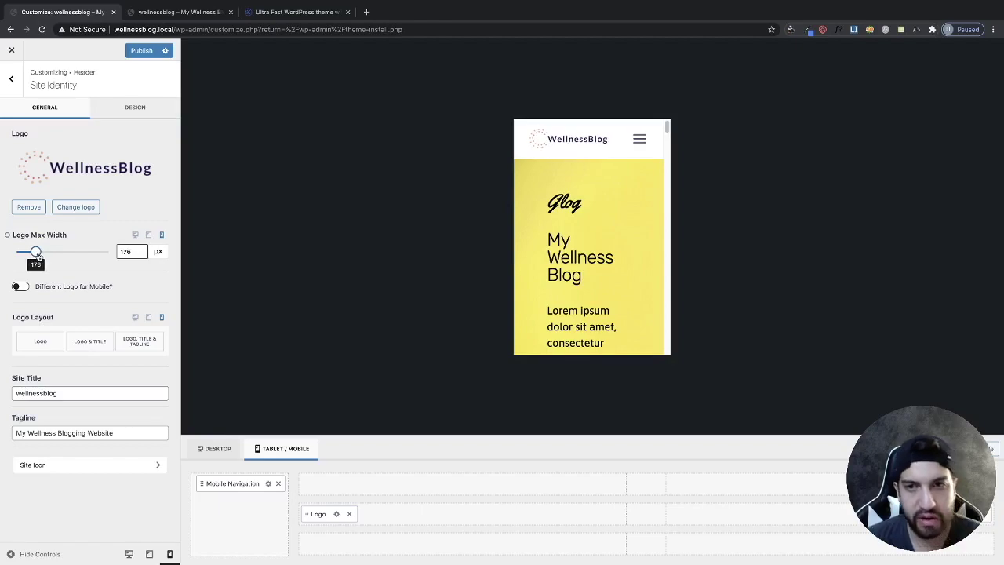
pyautogui.doubleClick(127, 251)
pyautogui.write('800')
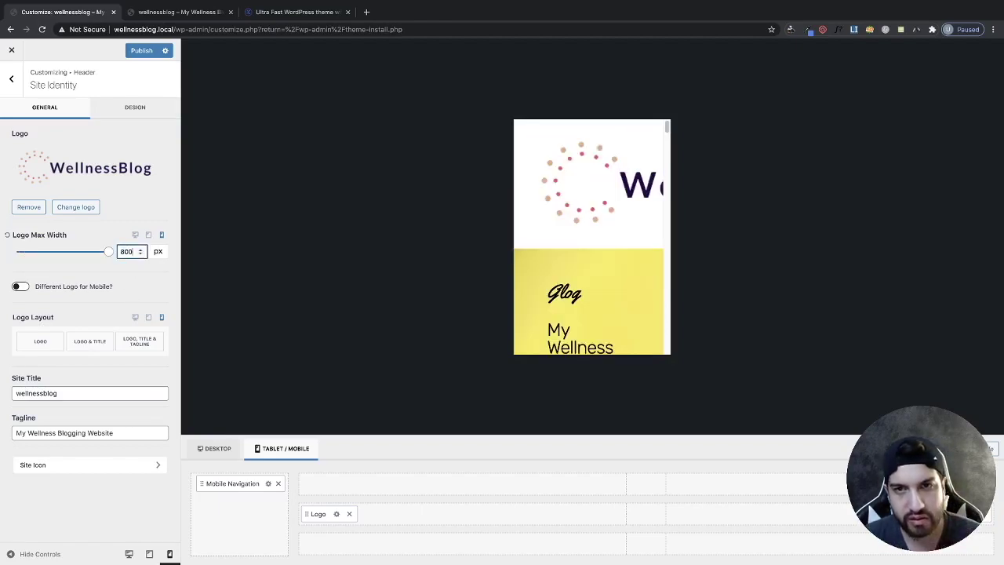
# Set the logo's max width for the mobile view to 200 px
pyautogui.write('100')
pyautogui.hotkey('ctrl', 'z')
pyautogui.write('1')
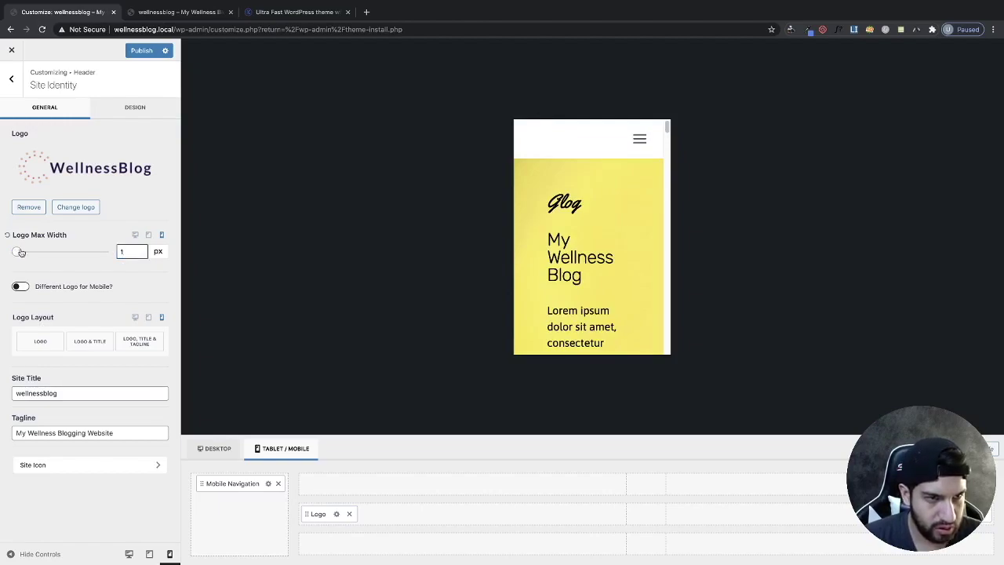
pyautogui.moveTo(16, 252); pyautogui.dragTo(39, 252)
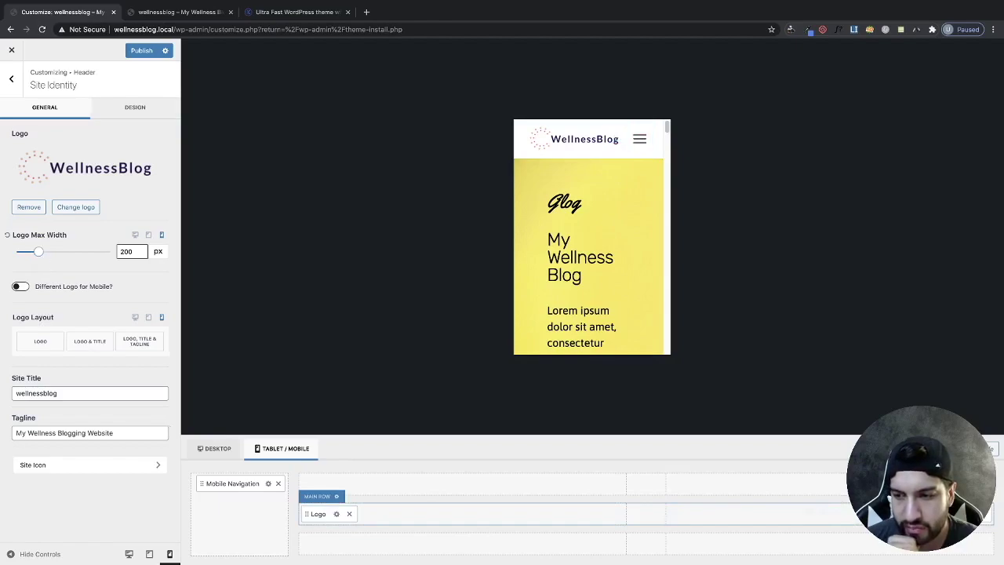
# Open the general settings of the mobile menu trigger and preview the menu opening and closing
pyautogui.click(941, 514)
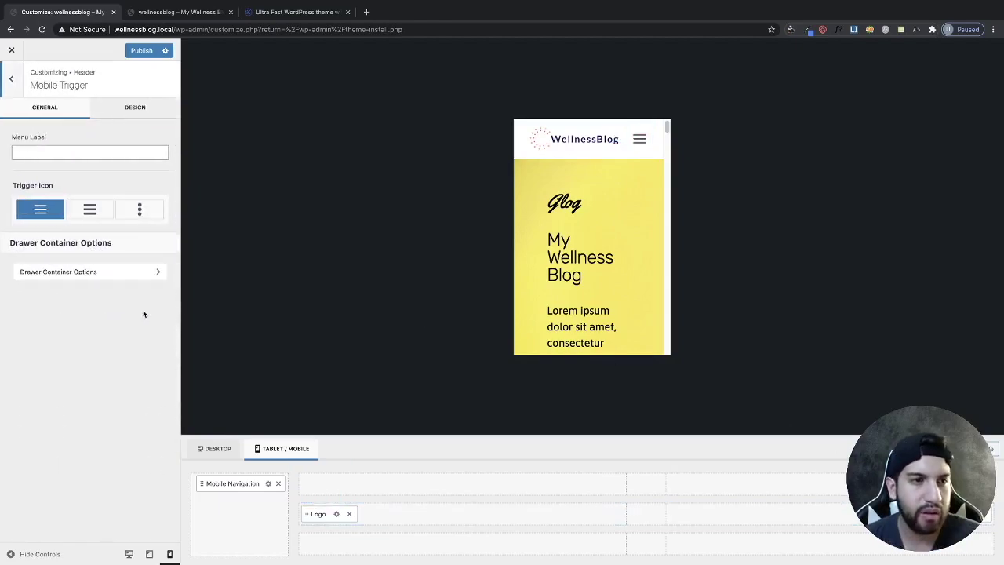
pyautogui.click(639, 139)
pyautogui.click(643, 135)
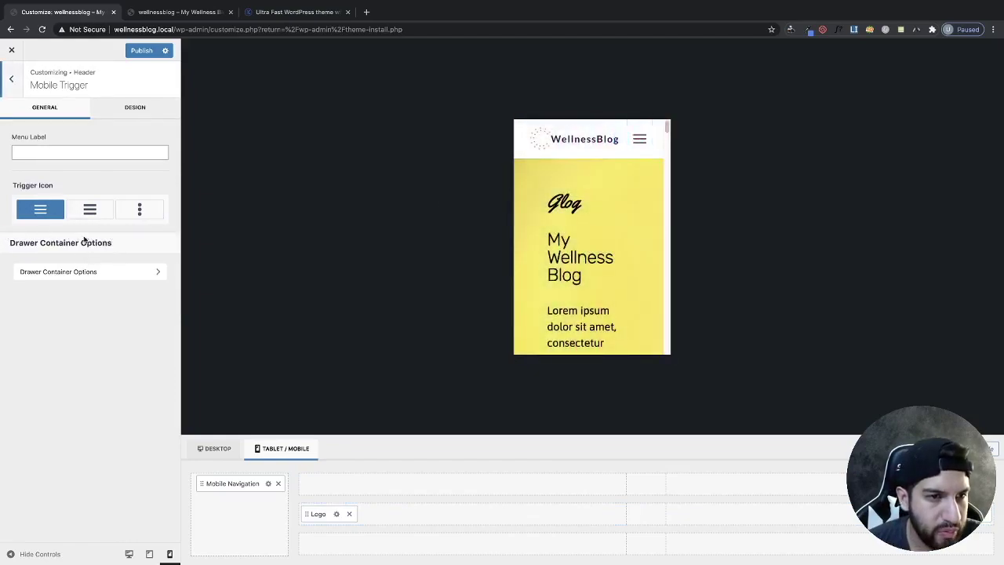
# Try the thick three-line and three-dot trigger icons, returning to the thin three-line icon
pyautogui.click(92, 213)
pyautogui.click(47, 213)
pyautogui.click(90, 212)
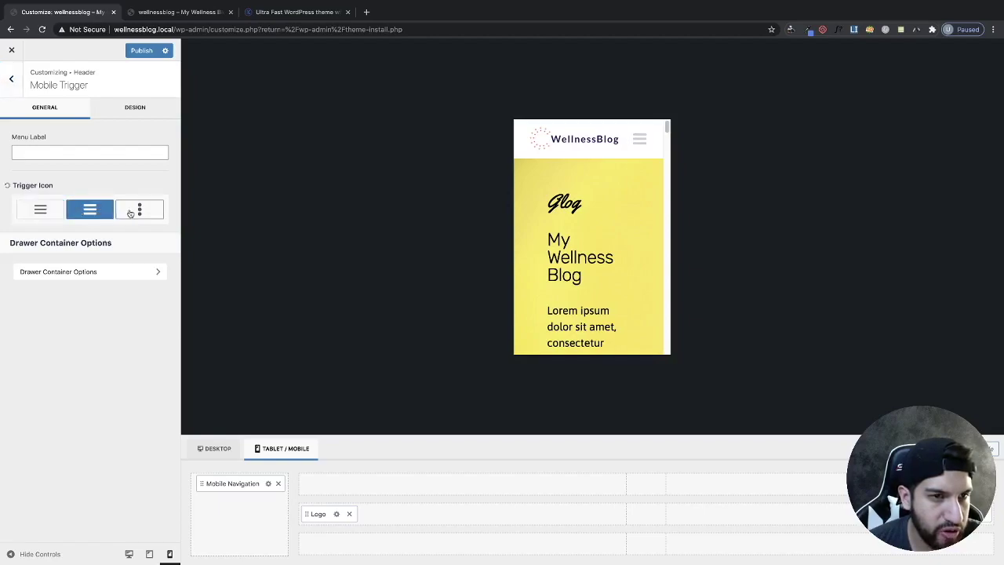
pyautogui.click(133, 211)
pyautogui.click(90, 213)
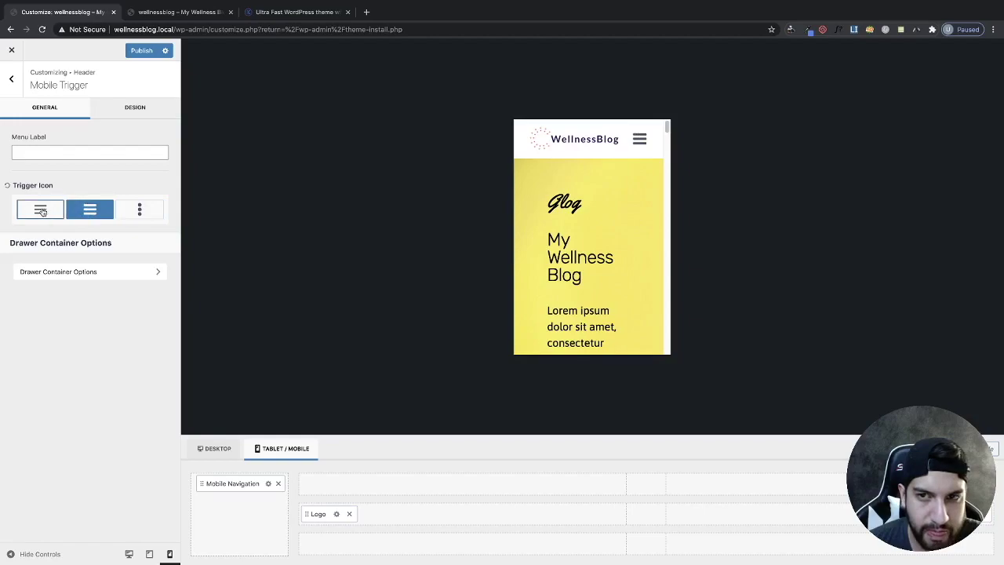
pyautogui.click(30, 211)
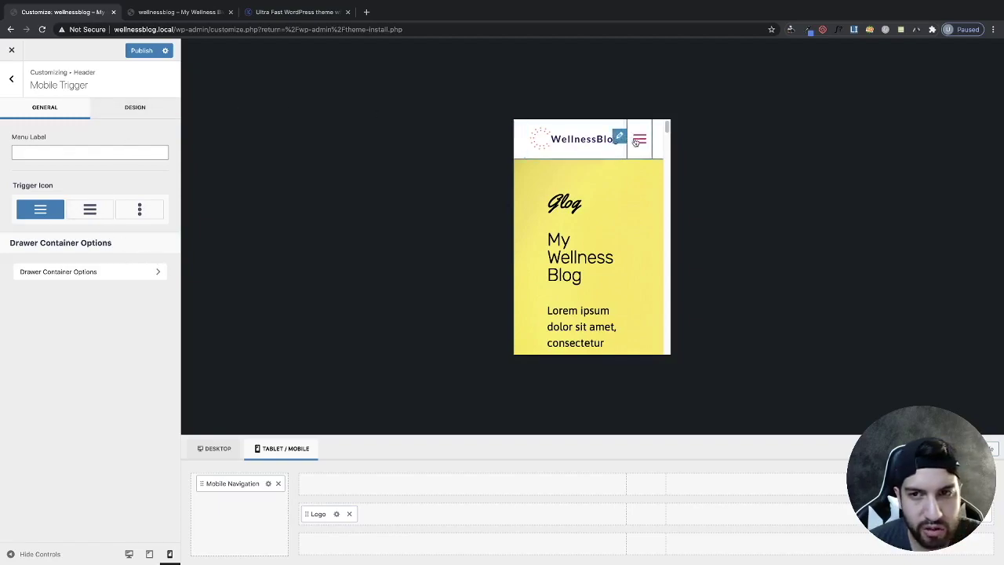
# Open the mobile trigger's design settings and check how the off-canvas menu opens and closes in the mobile preview
pyautogui.click(133, 114)
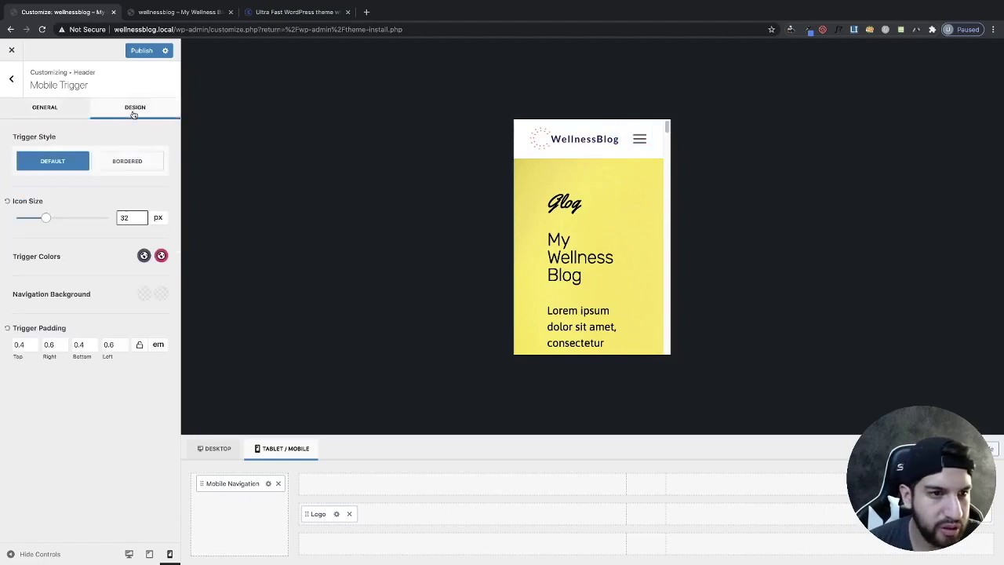
pyautogui.click(639, 142)
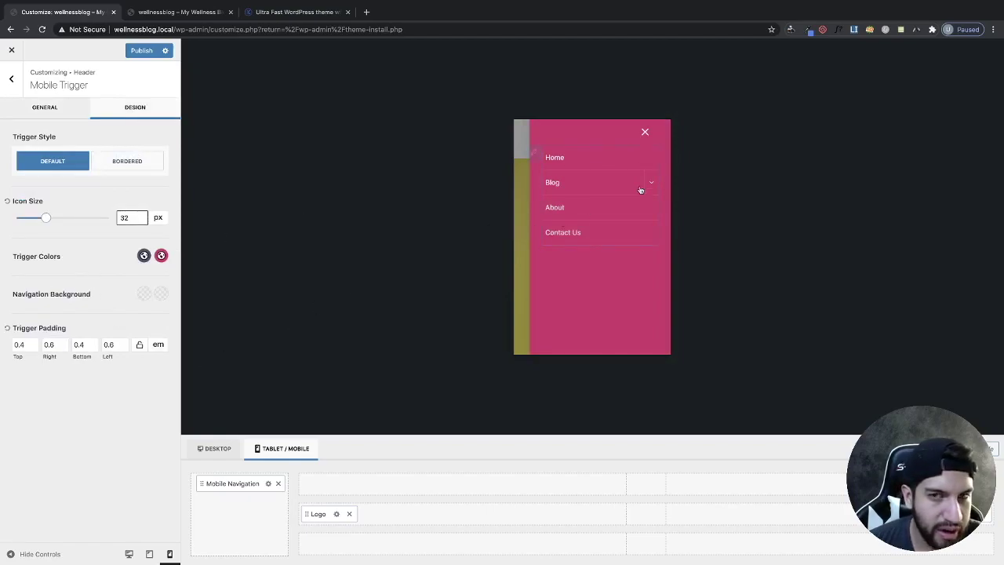
pyautogui.click(644, 133)
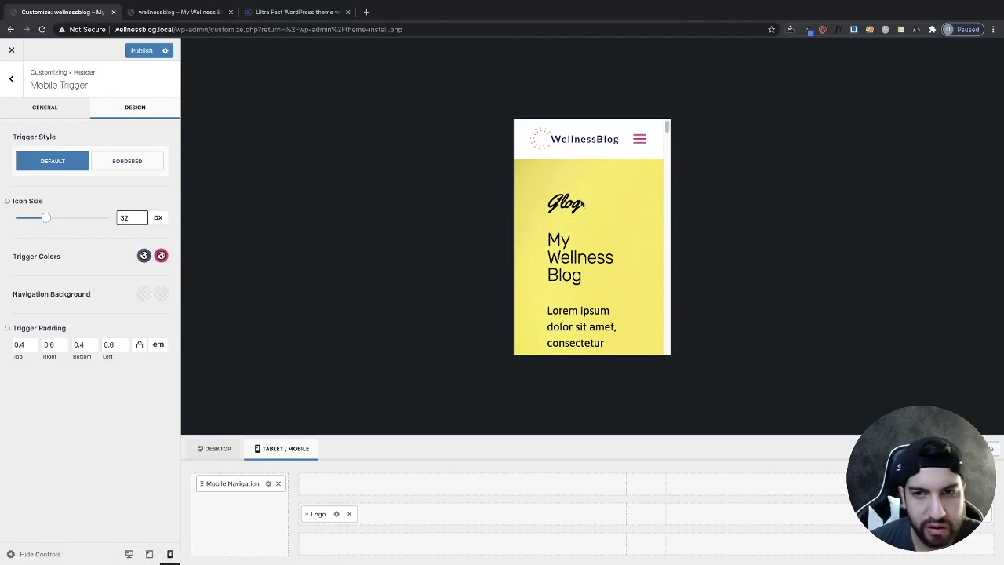
pyautogui.click(641, 143)
pyautogui.click(644, 140)
pyautogui.click(643, 142)
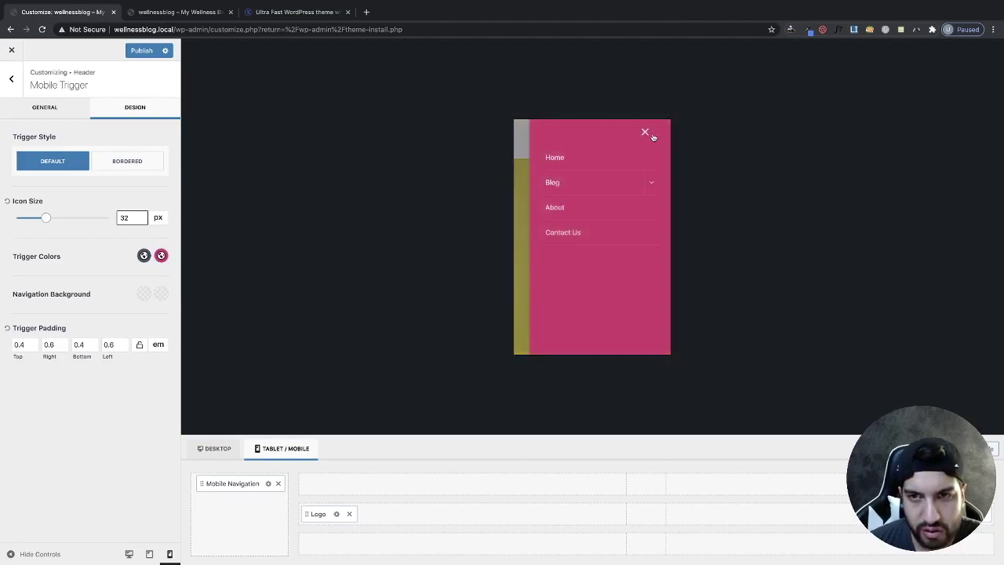
pyautogui.click(647, 138)
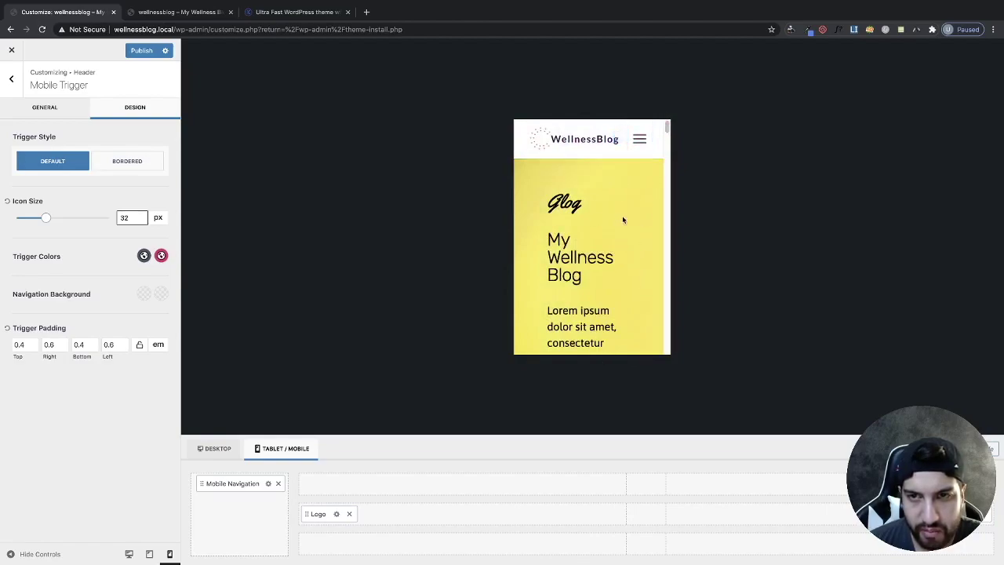
pyautogui.click(639, 142)
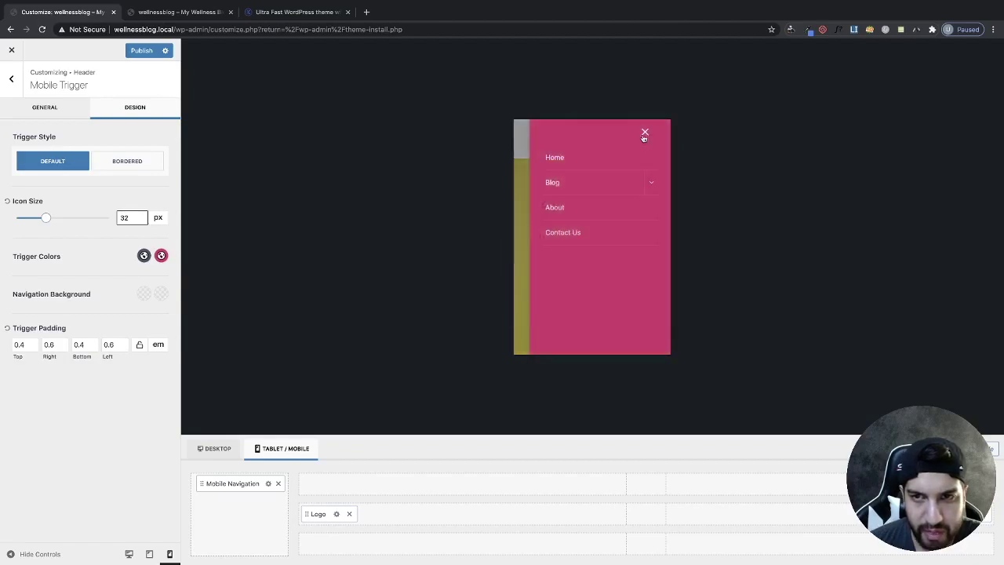
pyautogui.click(645, 133)
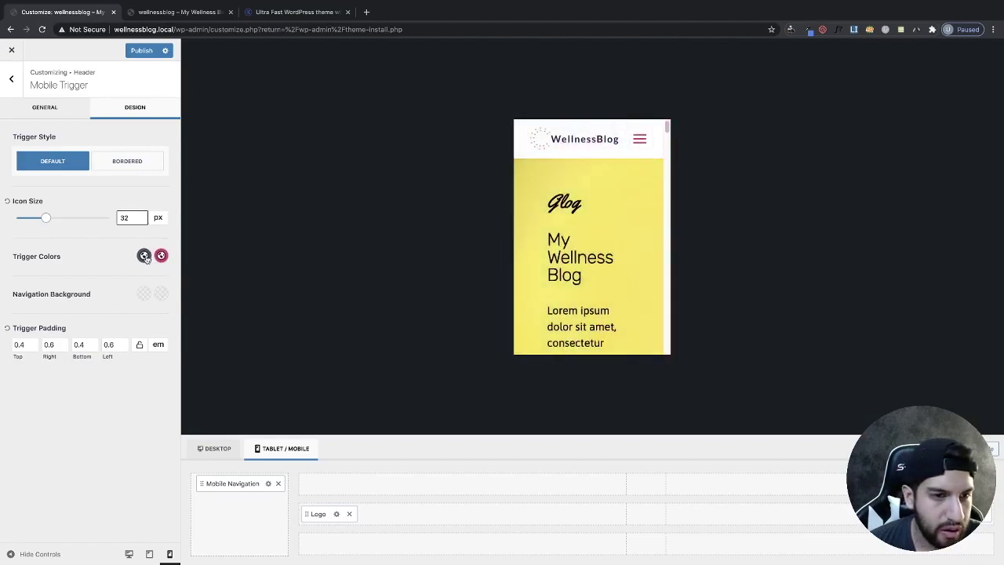
# Try blue 075CEE as the mobile trigger's initial color
pyautogui.click(144, 256)
pyautogui.click(151, 95)
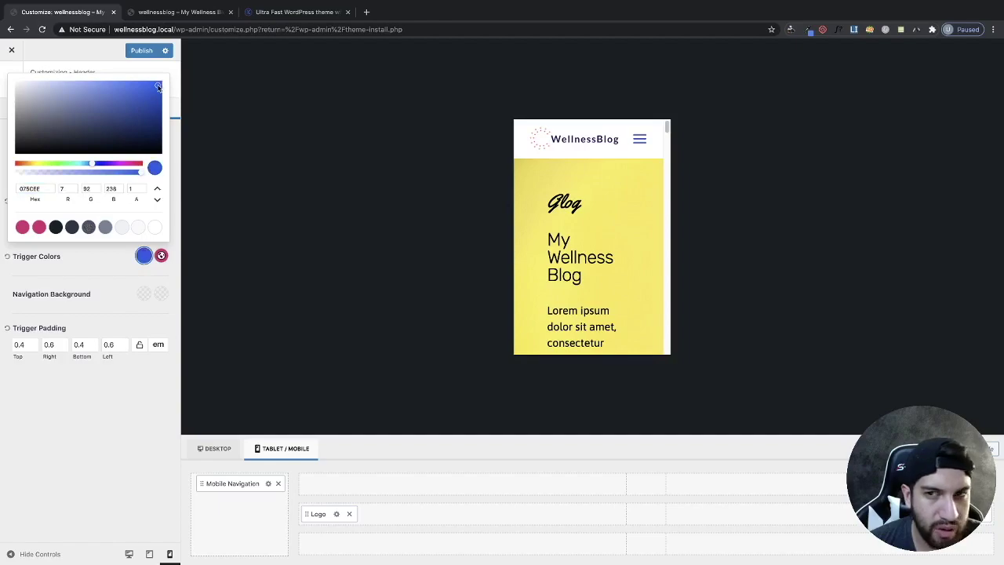
pyautogui.click(422, 191)
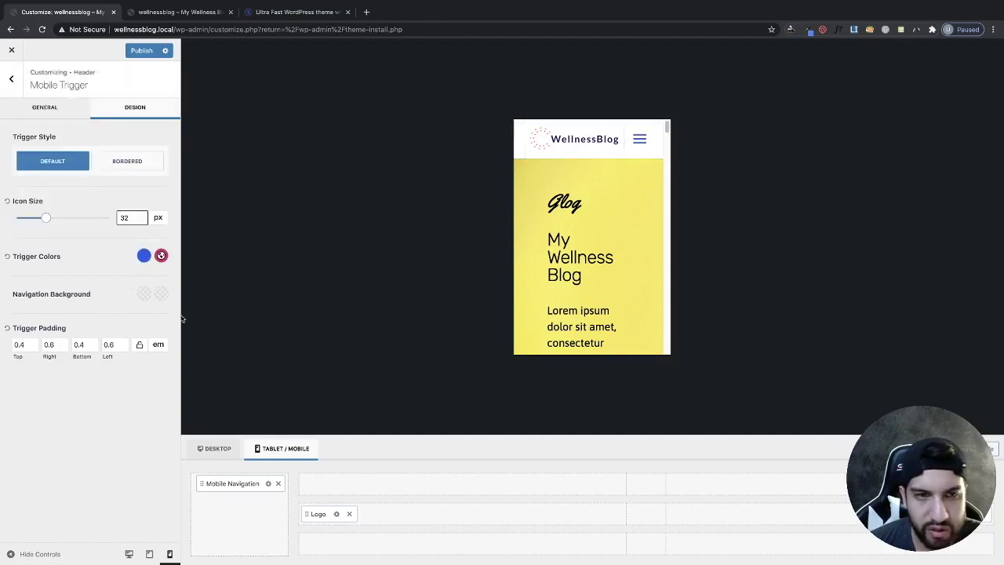
# Set the mobile trigger's initial color to black and its icon size to 35 px
pyautogui.click(144, 257)
pyautogui.click(48, 139)
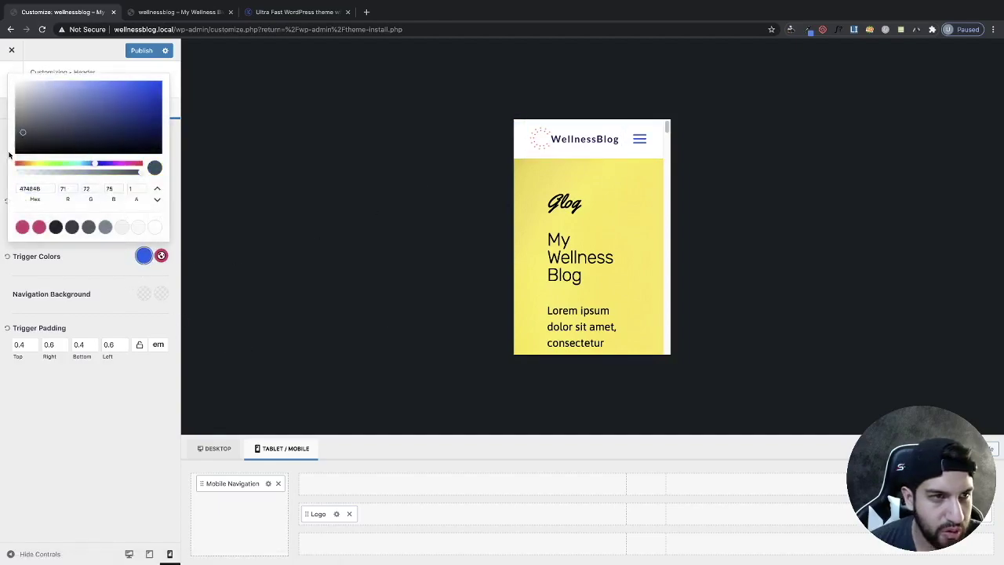
pyautogui.click(90, 285)
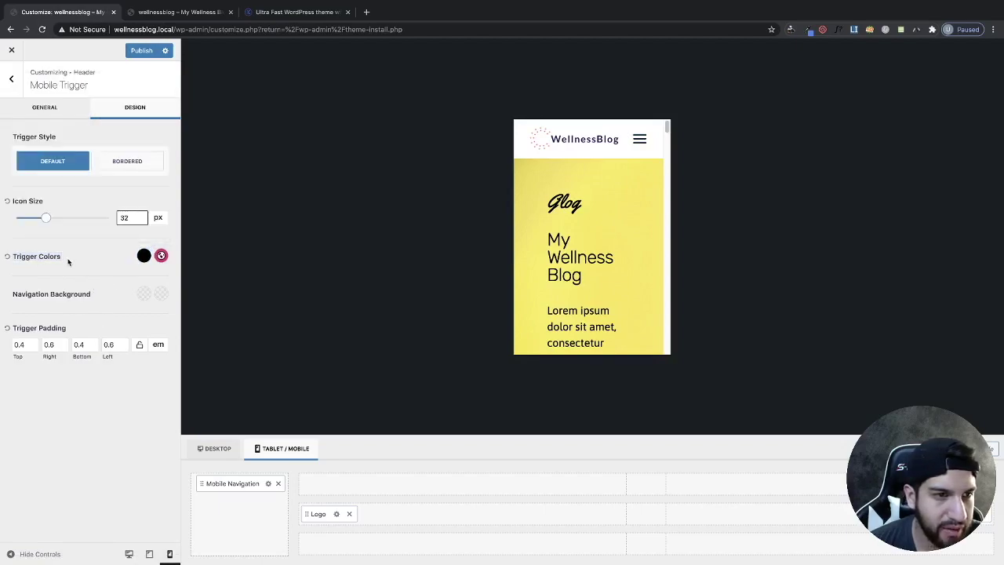
pyautogui.moveTo(46, 218)
pyautogui.mouseDown()
pyautogui.moveTo(108, 218)
pyautogui.moveTo(8, 206)
pyautogui.moveTo(50, 221)
pyautogui.mouseUp()
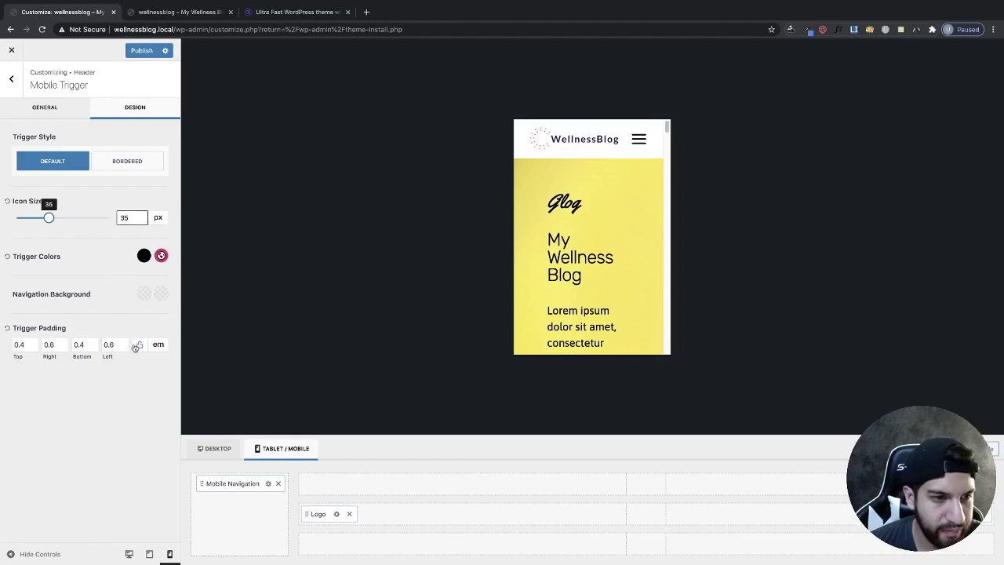
# Try a top trigger padding of 0.42 em, restore it to 0.4 em, and preview the mobile menu
pyautogui.click(32, 342)
pyautogui.click(33, 342)
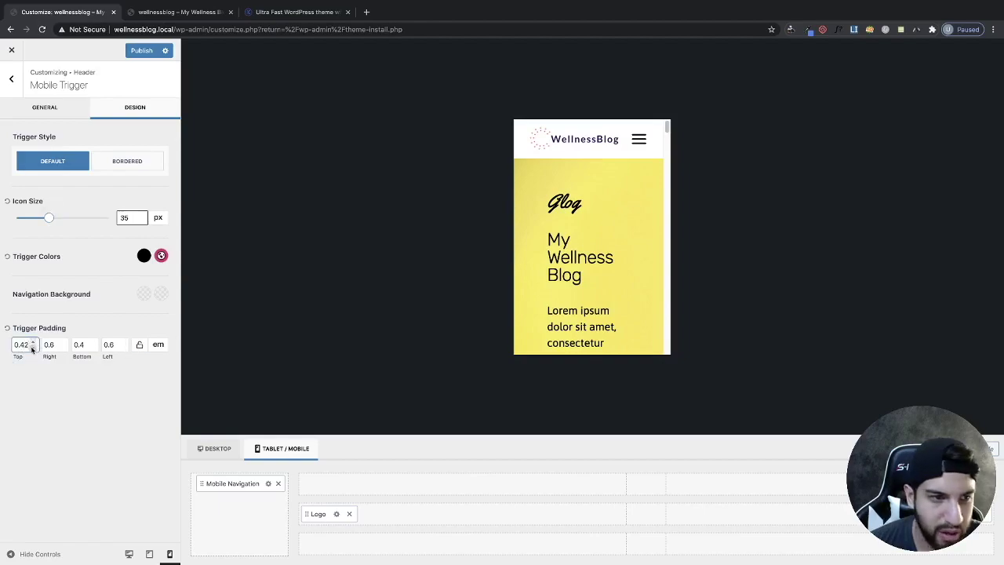
pyautogui.click(33, 348)
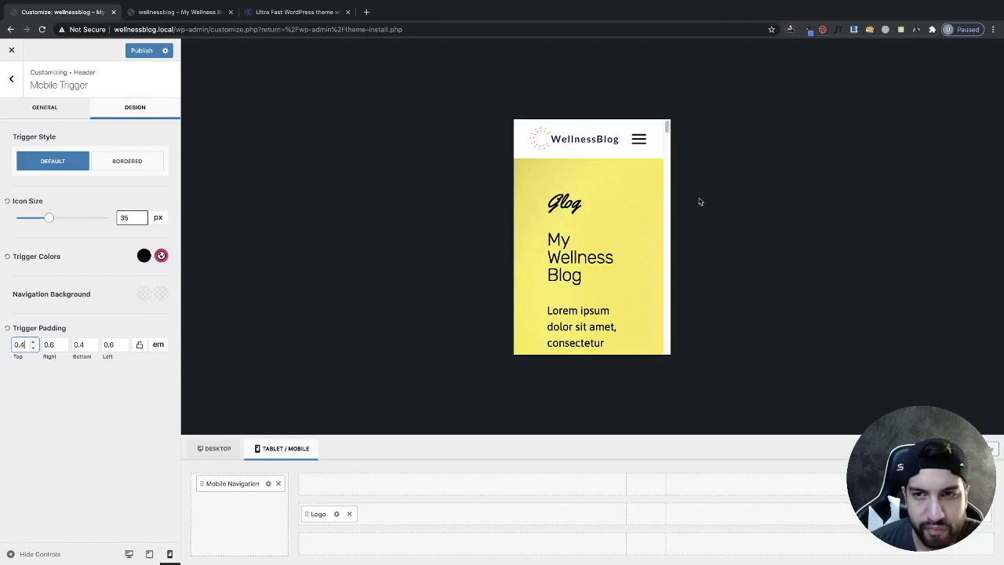
pyautogui.click(641, 141)
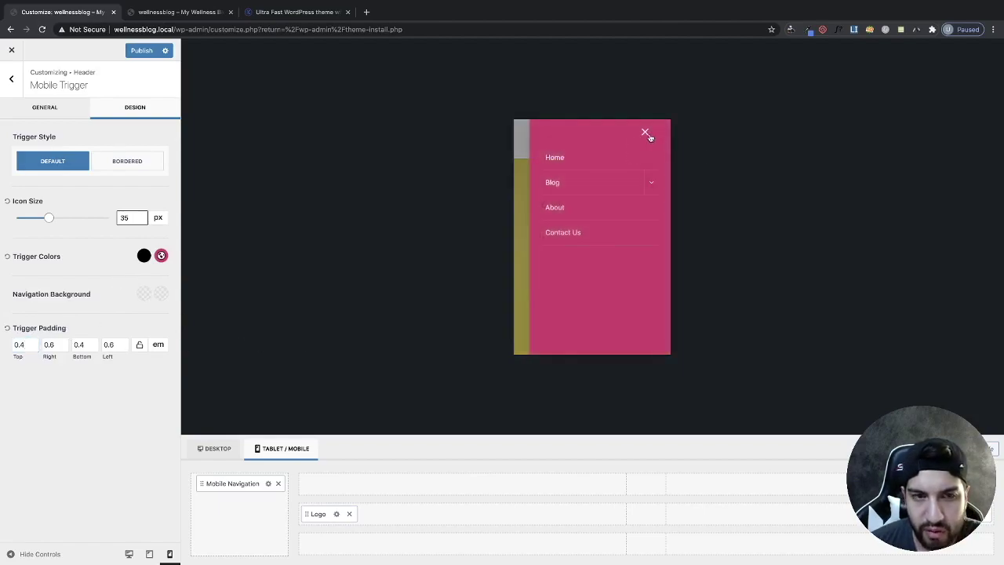
pyautogui.click(648, 135)
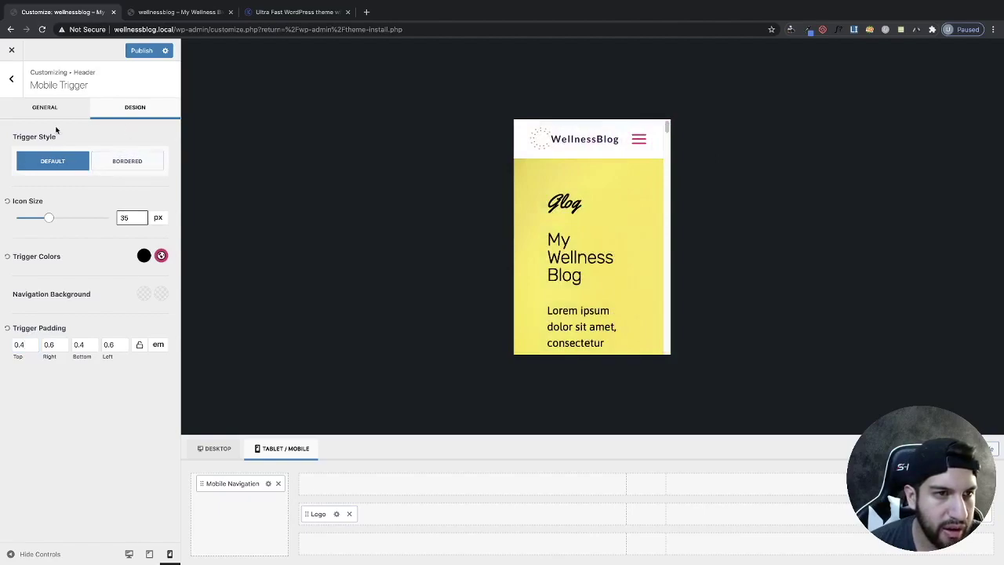
# Try the Bordered trigger style with a 5 px border, then reset the border and restore the Default style
pyautogui.click(113, 164)
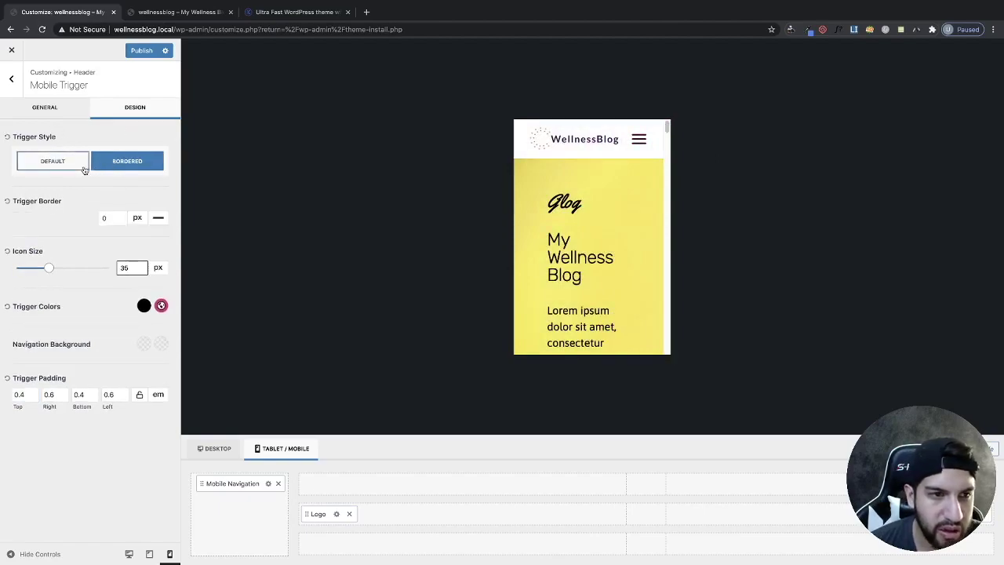
pyautogui.click(120, 216)
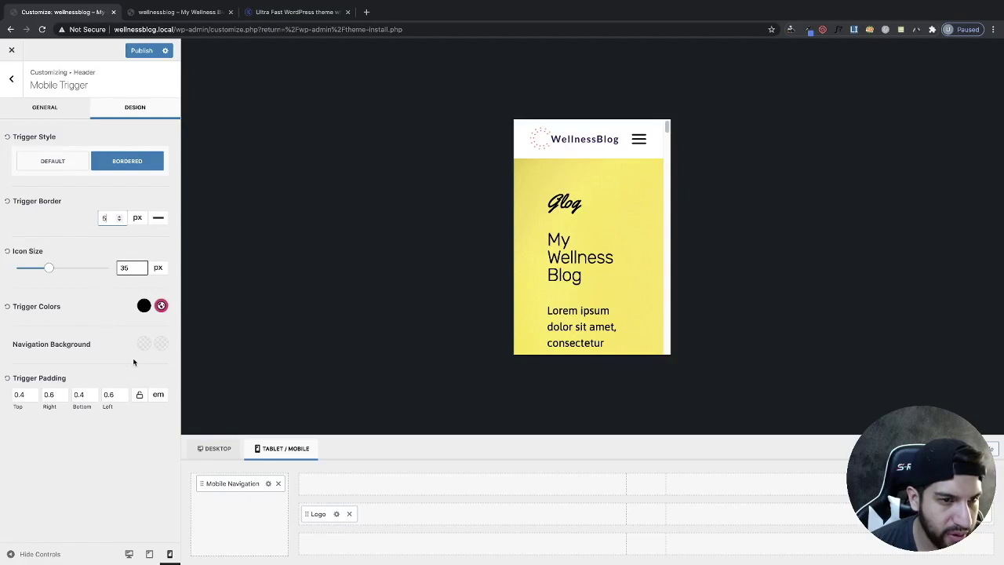
pyautogui.click(144, 343)
pyautogui.click(89, 346)
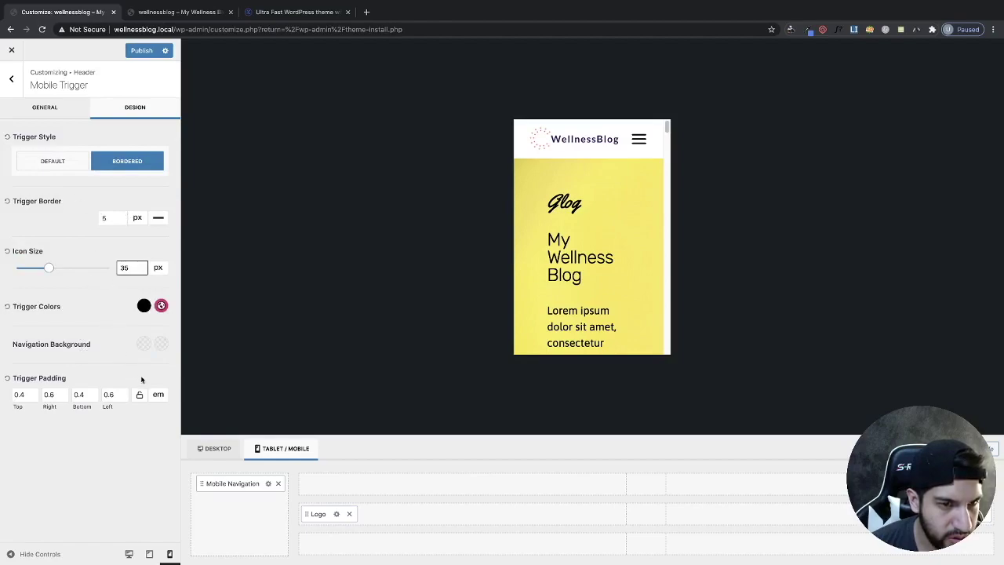
pyautogui.click(8, 200)
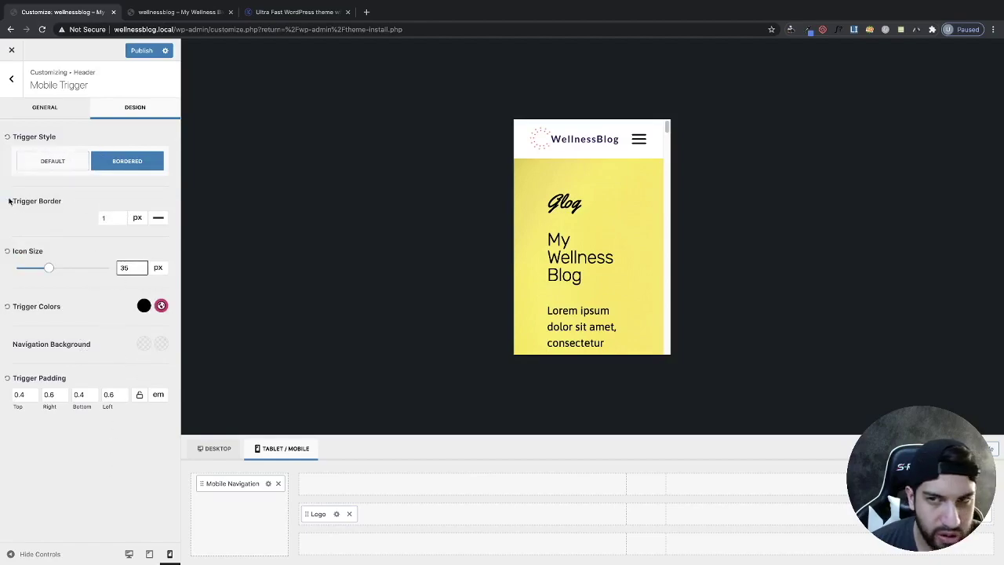
pyautogui.click(53, 165)
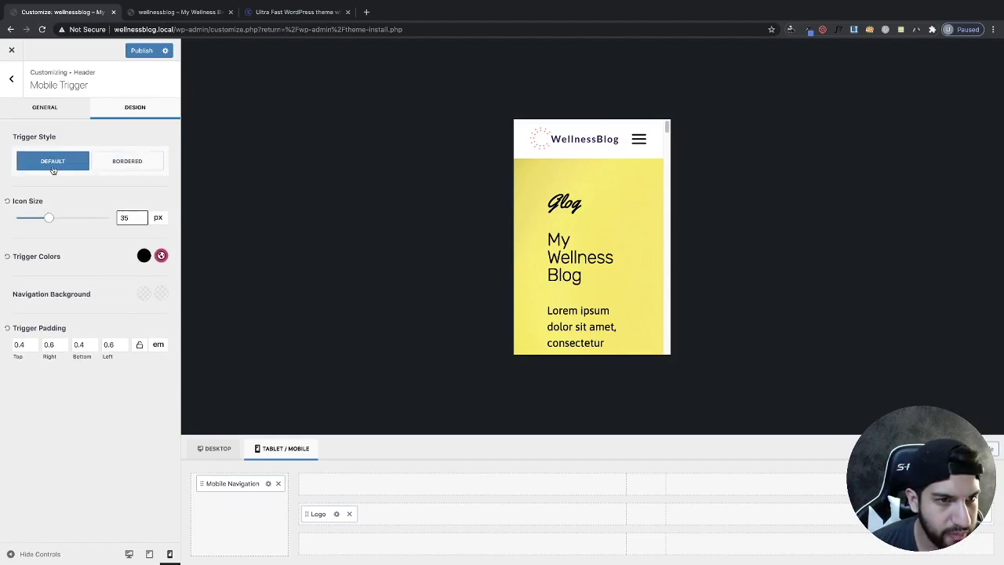
# Open the mobile menu in the preview and show the general Drawer Container Options of the trigger
pyautogui.click(61, 109)
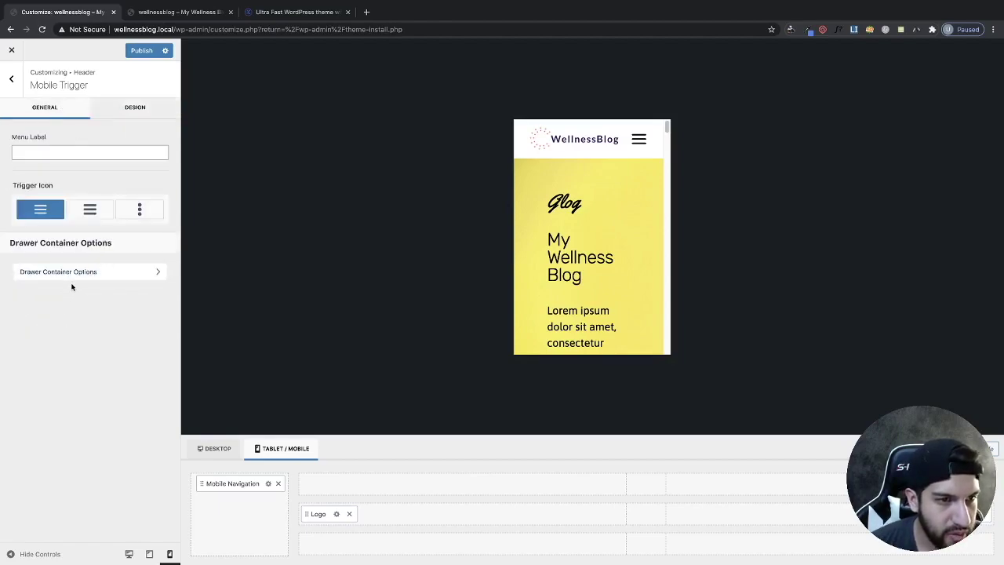
pyautogui.click(639, 142)
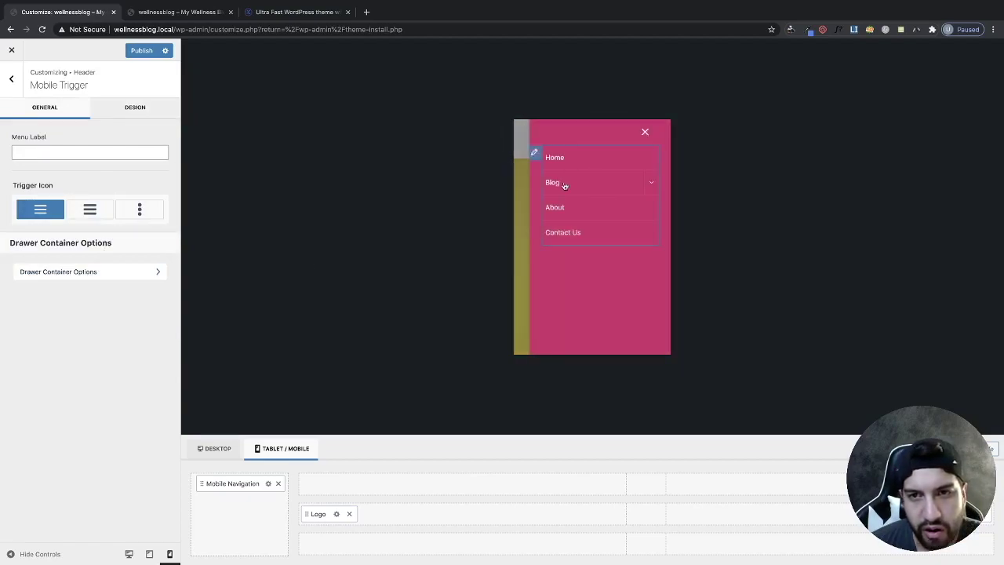
pyautogui.click(87, 272)
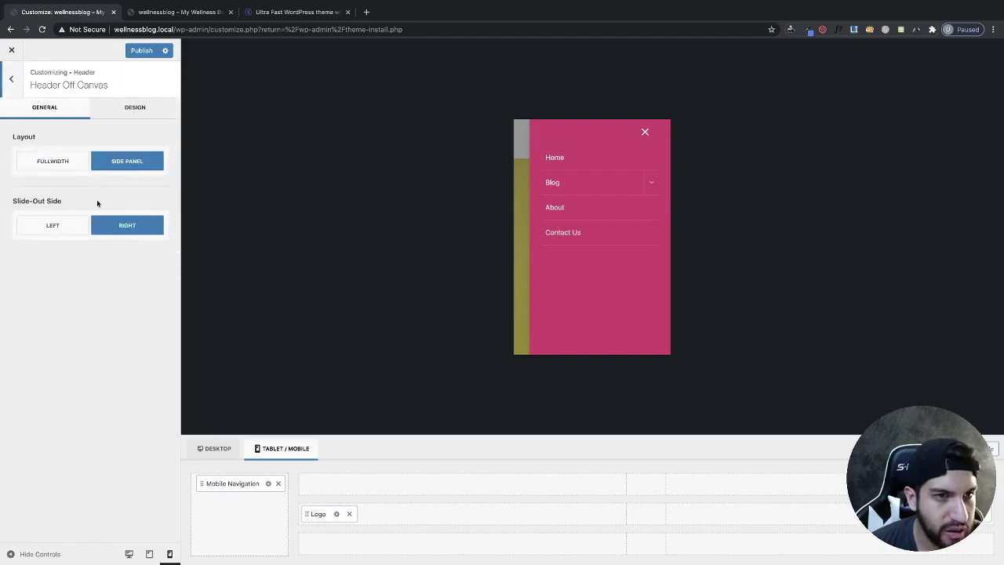
# Try the Fullwidth drawer layout and the left slide-out side, returning to a side panel on the right
pyautogui.click(66, 164)
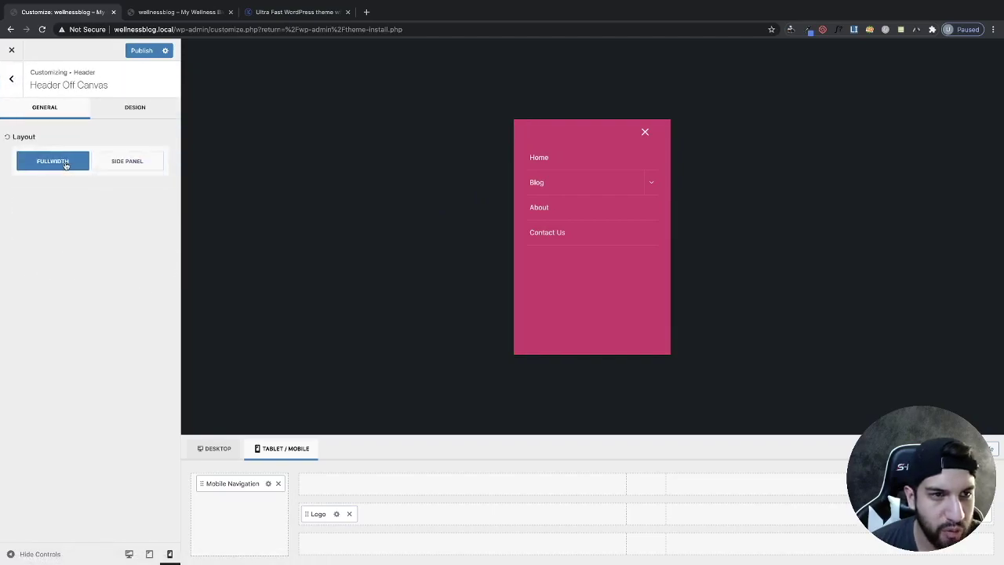
pyautogui.click(125, 167)
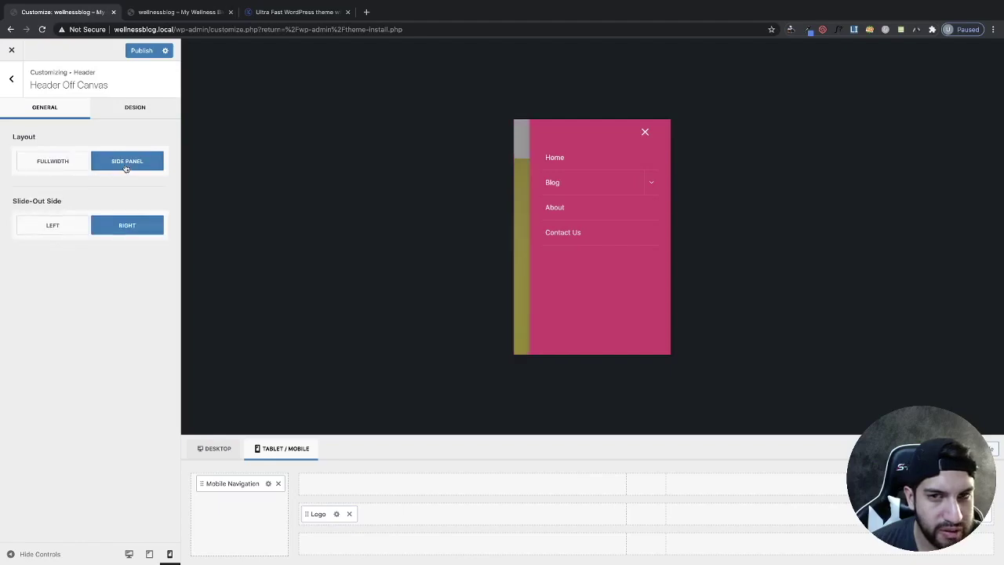
pyautogui.click(74, 228)
pyautogui.click(131, 227)
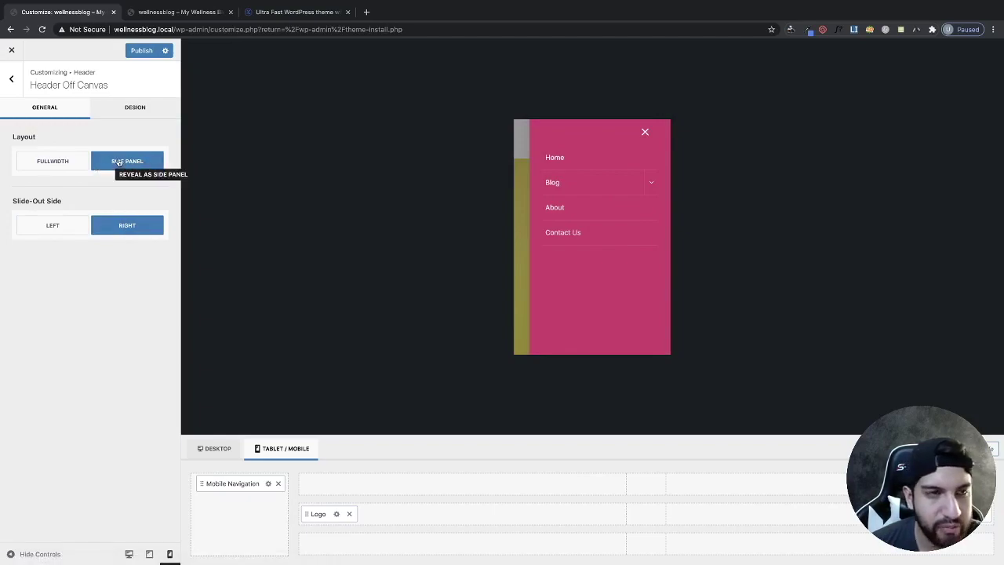
# Set the off-canvas drawer's popup background to the dark palette color 1A202C
pyautogui.click(130, 111)
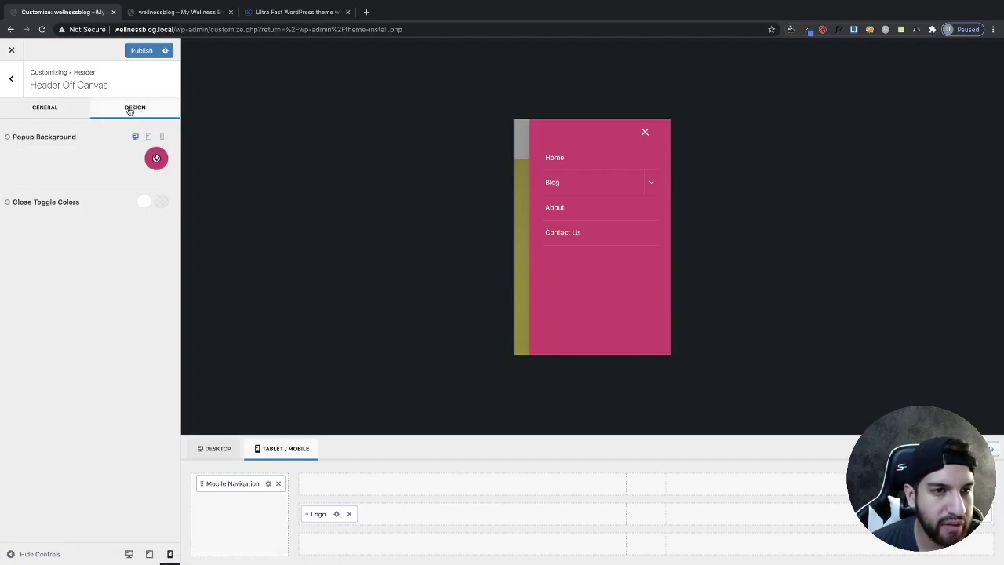
pyautogui.click(164, 163)
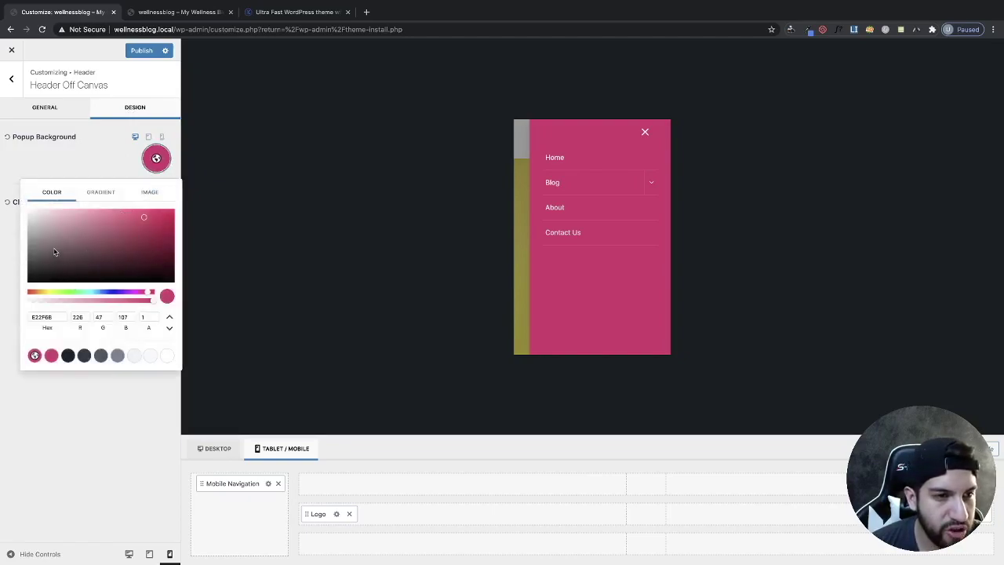
pyautogui.click(68, 355)
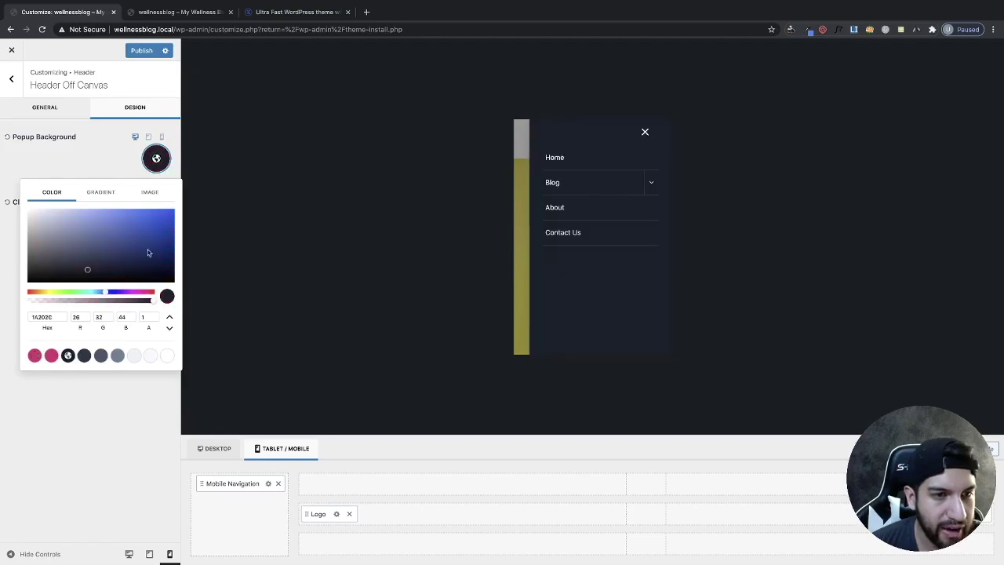
# Set the off-canvas drawer's popup background to the pink palette color E22F6B
pyautogui.click(172, 221)
pyautogui.moveTo(167, 220)
pyautogui.mouseDown()
pyautogui.moveTo(42, 227)
pyautogui.moveTo(141, 228)
pyautogui.moveTo(95, 239)
pyautogui.moveTo(57, 216)
pyautogui.mouseUp()
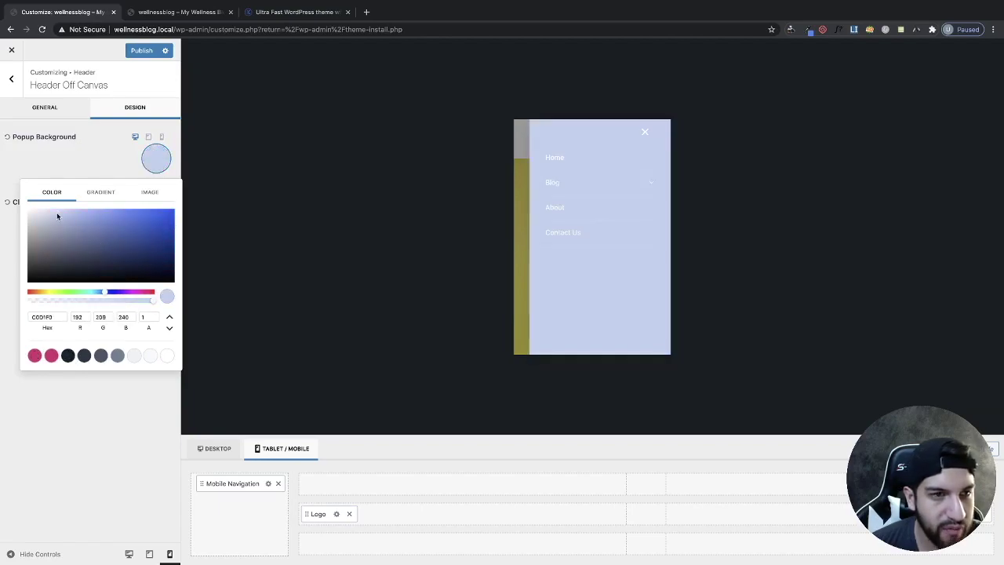
pyautogui.click(35, 355)
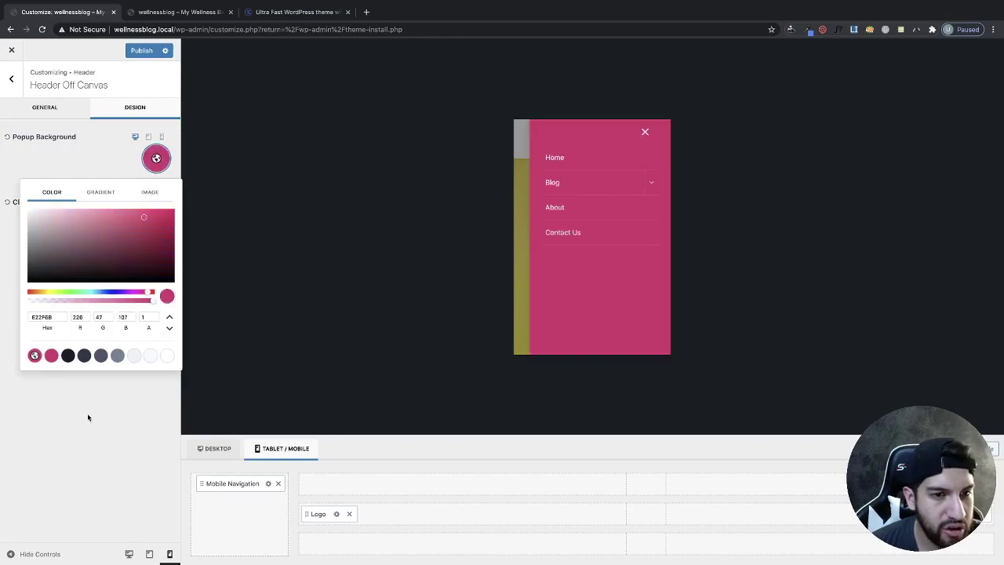
pyautogui.click(118, 420)
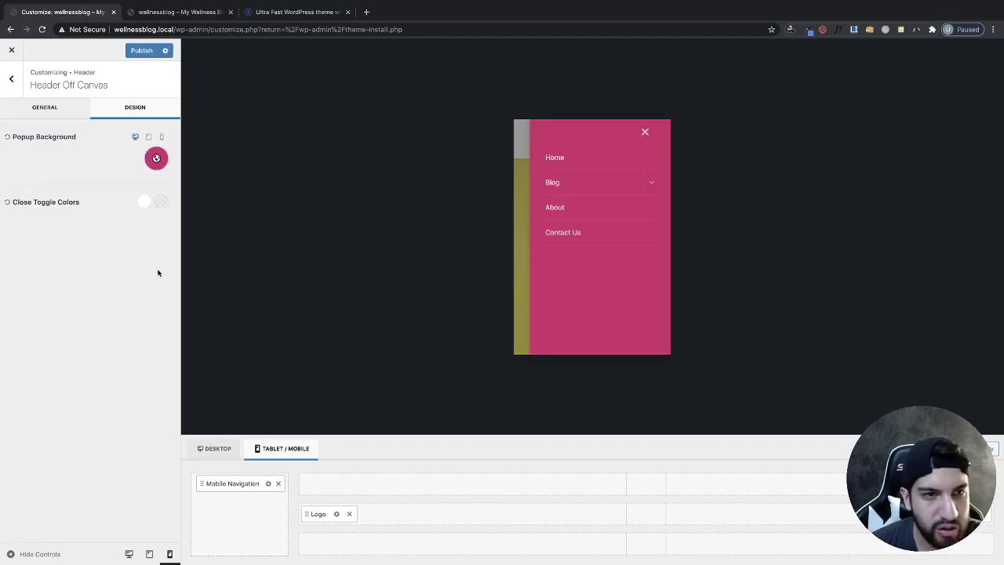
# Try the dark palette color 1A202C on the drawer's close toggle, then reset the toggle colors
pyautogui.click(145, 205)
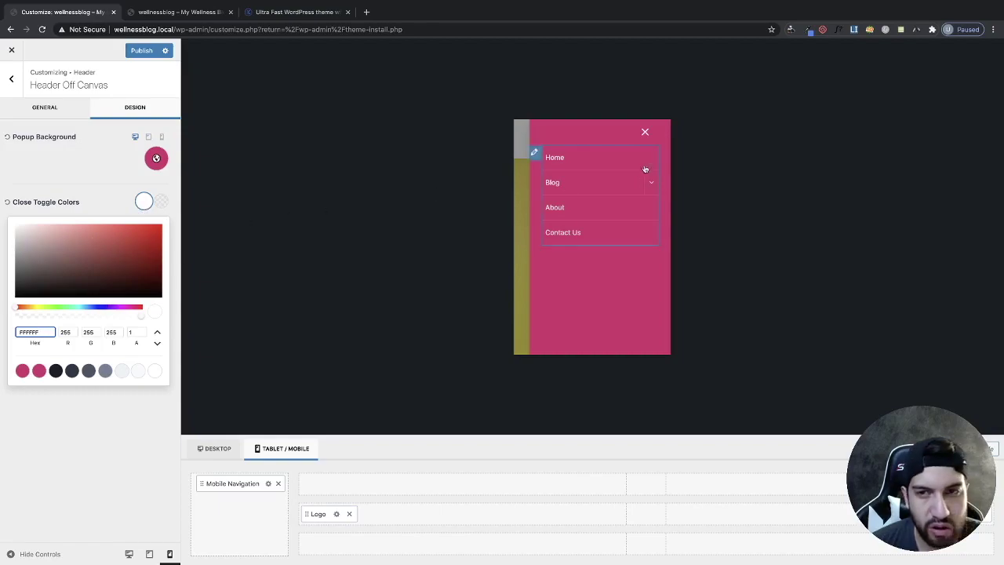
pyautogui.moveTo(149, 239)
pyautogui.mouseDown()
pyautogui.moveTo(93, 253)
pyautogui.moveTo(19, 235)
pyautogui.moveTo(17, 281)
pyautogui.mouseUp()
pyautogui.click(55, 370)
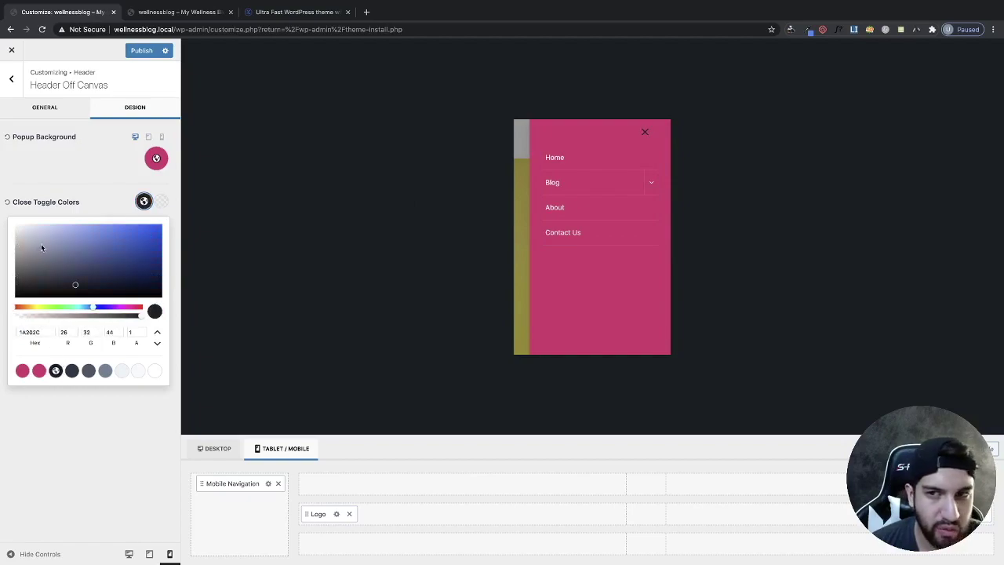
pyautogui.moveTo(7, 201); pyautogui.dragTo(2, 202)
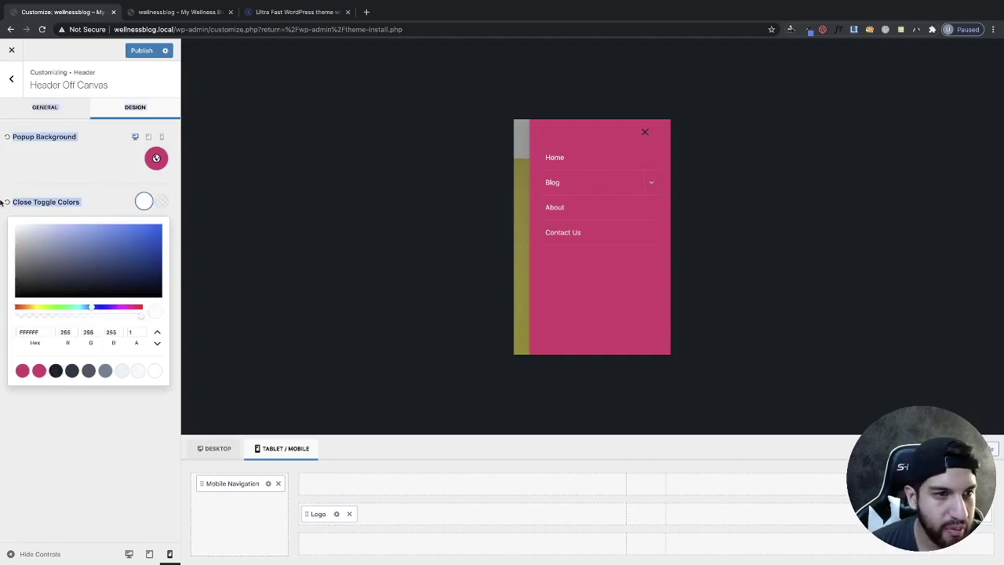
pyautogui.click(55, 191)
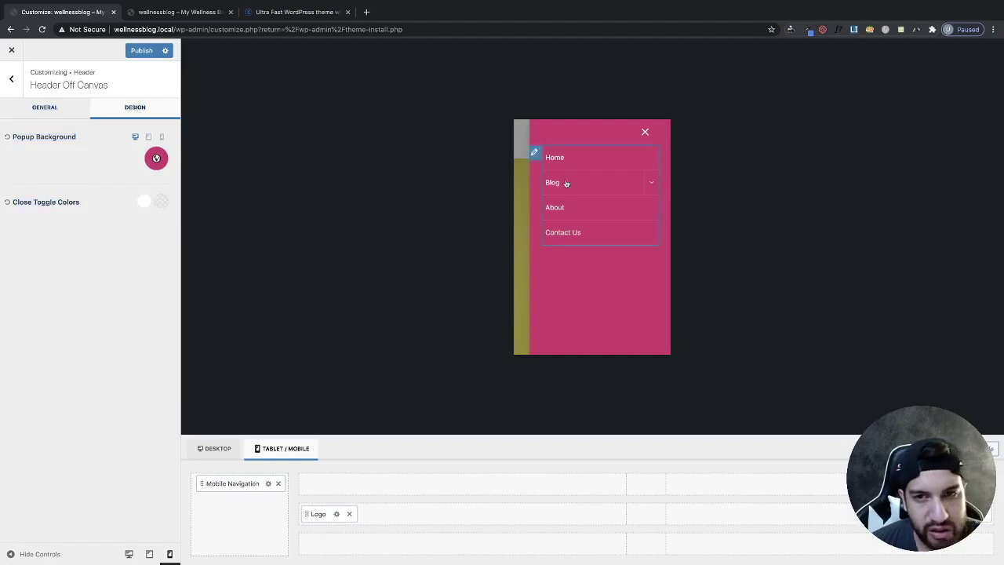
# Open the Mobile Navigation design settings and try blue 1487D4 as the initial link color with red F11B1B for hover
pyautogui.click(534, 153)
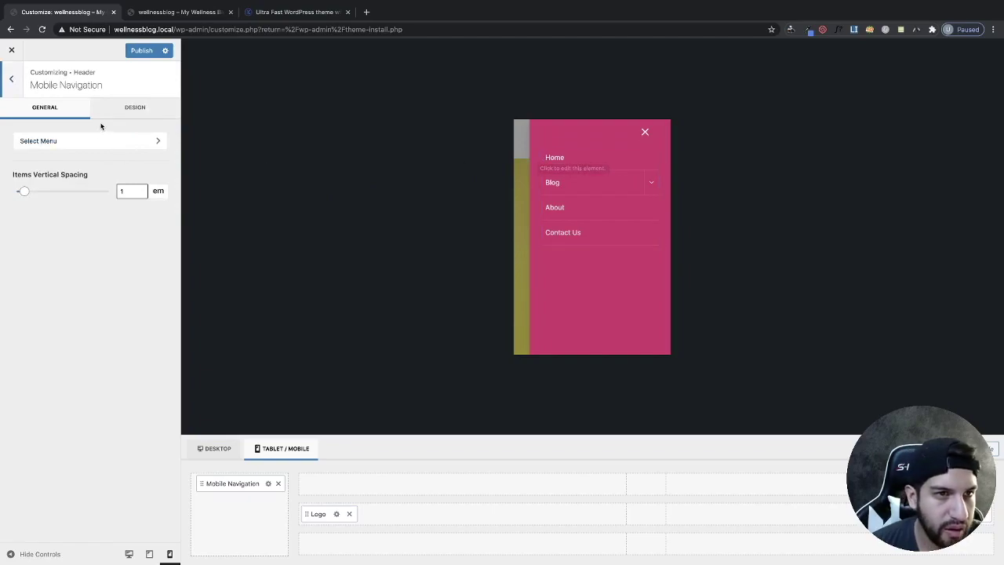
pyautogui.click(141, 116)
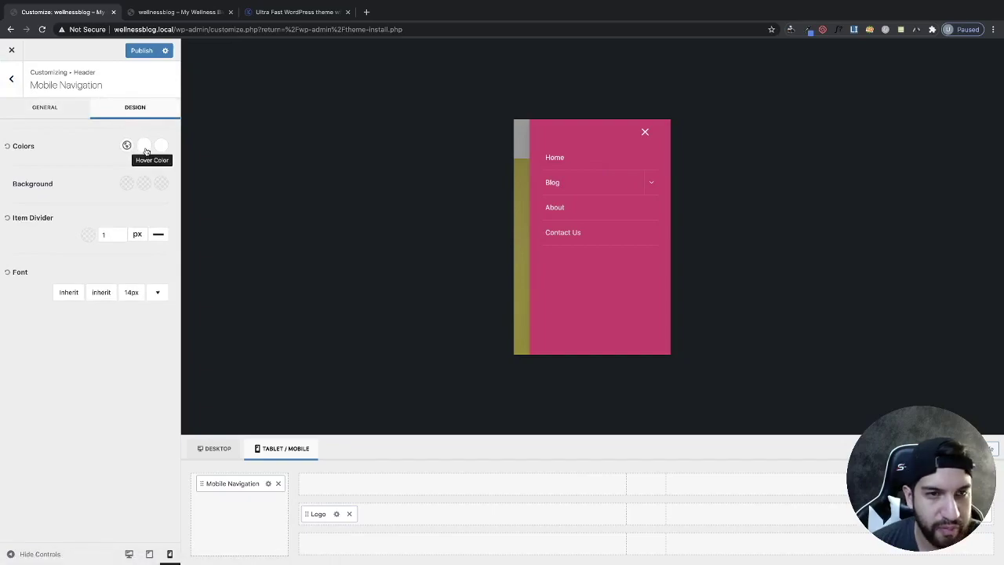
pyautogui.click(145, 148)
pyautogui.click(145, 171)
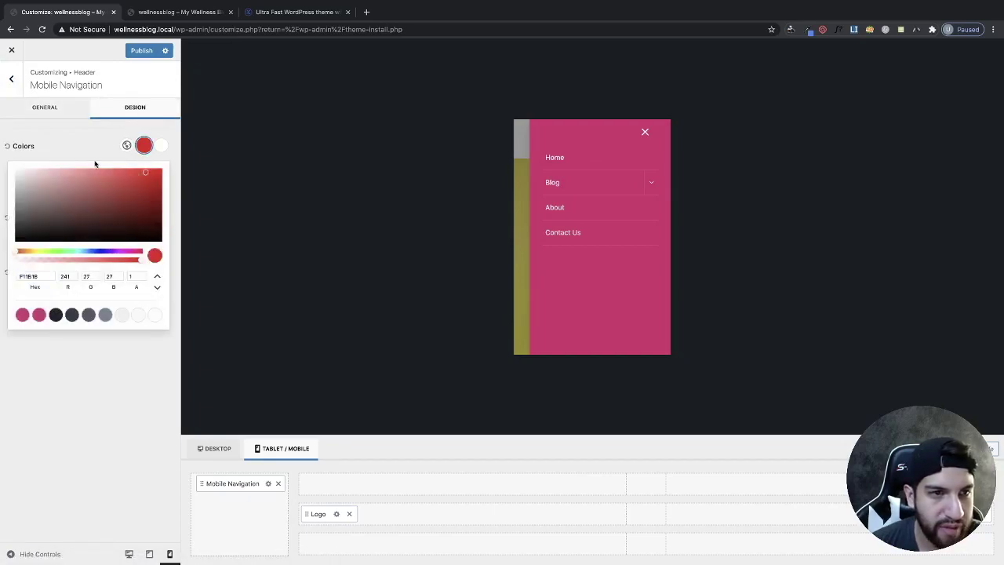
pyautogui.click(126, 145)
pyautogui.click(149, 182)
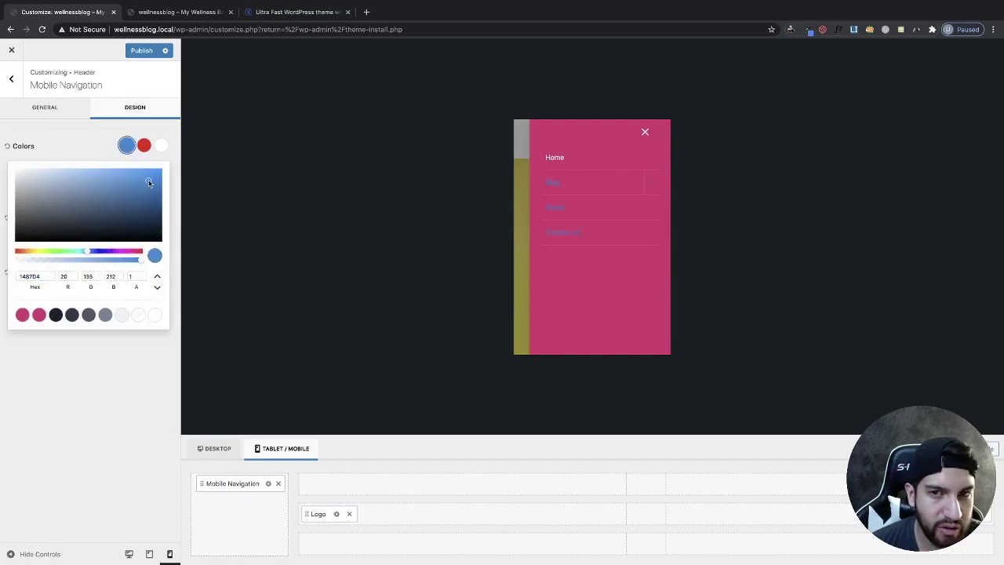
pyautogui.click(104, 147)
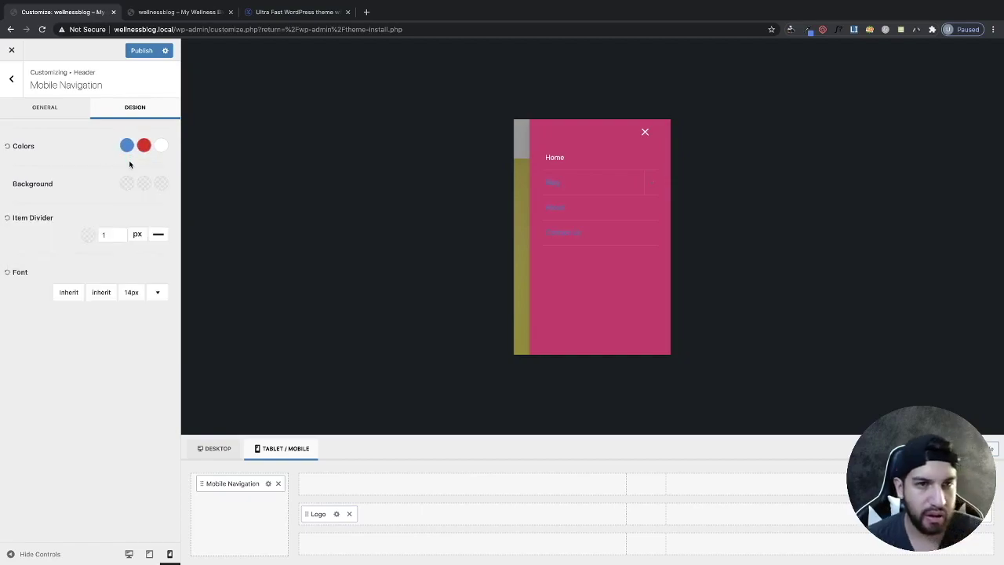
# Reset the mobile navigation link colors and make the initial and hover colors white
pyautogui.click(7, 149)
pyautogui.click(126, 146)
pyautogui.moveTo(138, 260); pyautogui.dragTo(11, 259)
pyautogui.click(135, 149)
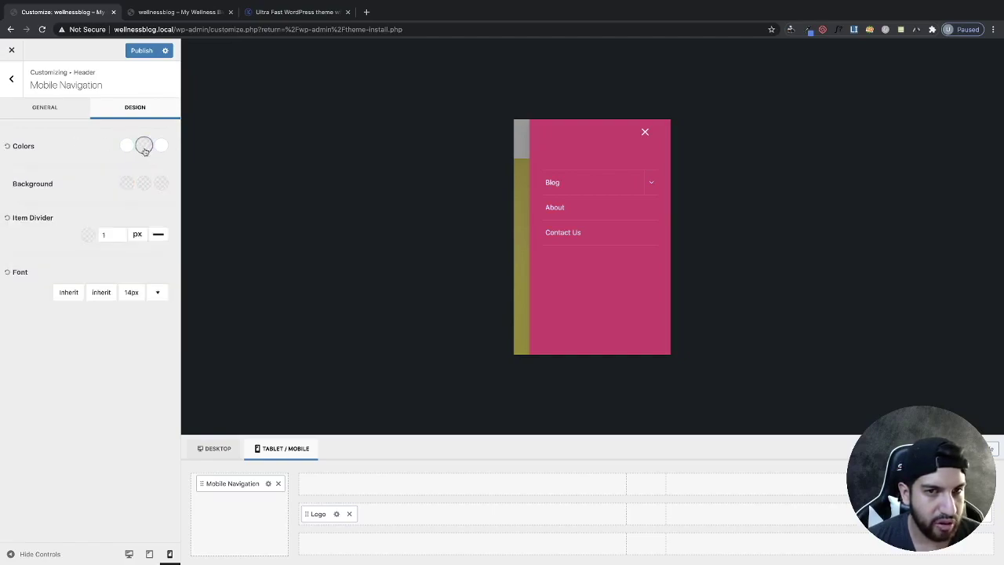
pyautogui.click(143, 146)
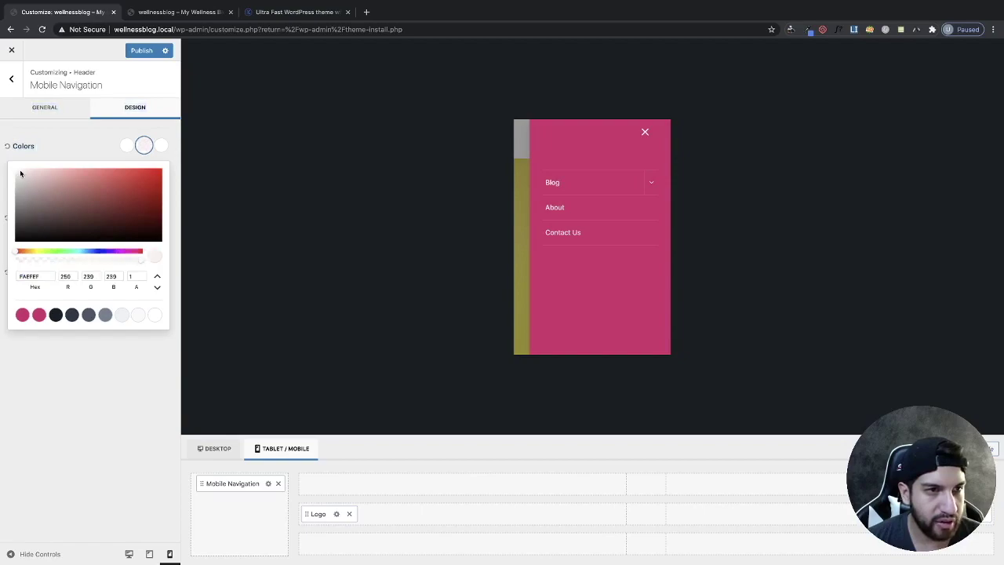
pyautogui.click(71, 140)
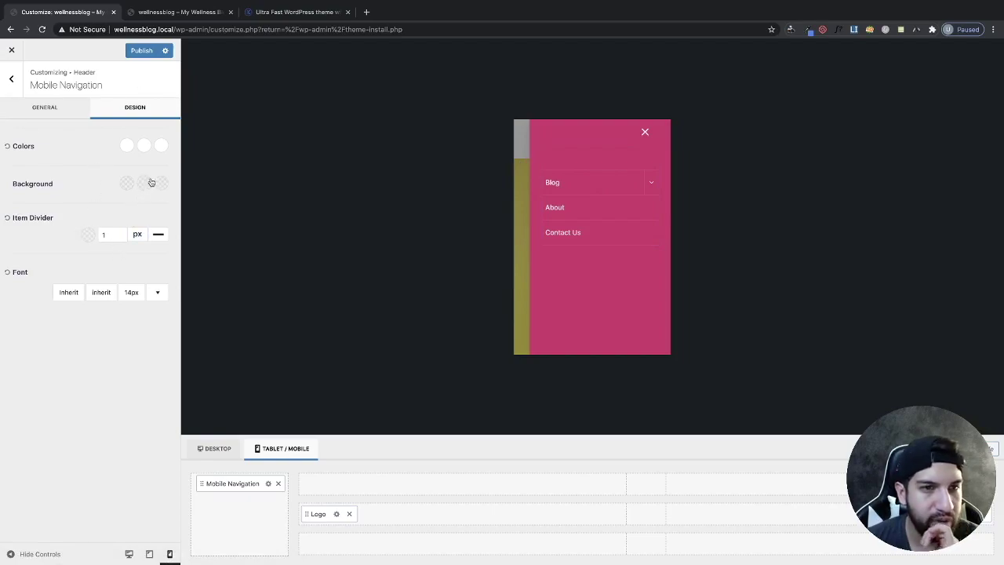
# Try a white FFFFFF background behind the mobile menu items, then clear it back to transparent
pyautogui.click(127, 182)
pyautogui.click(138, 222)
pyautogui.moveTo(135, 238); pyautogui.dragTo(12, 208)
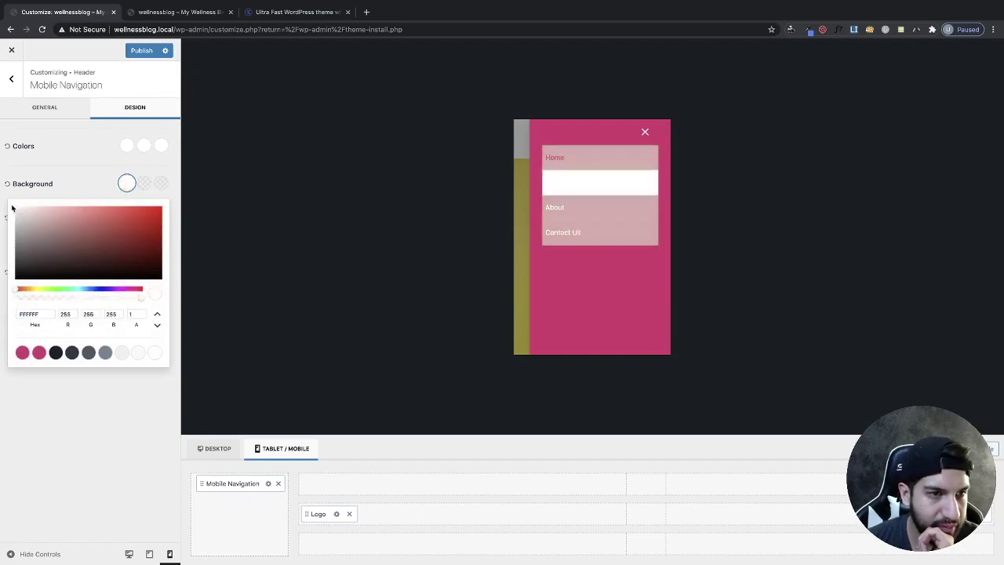
pyautogui.click(154, 293)
pyautogui.click(98, 167)
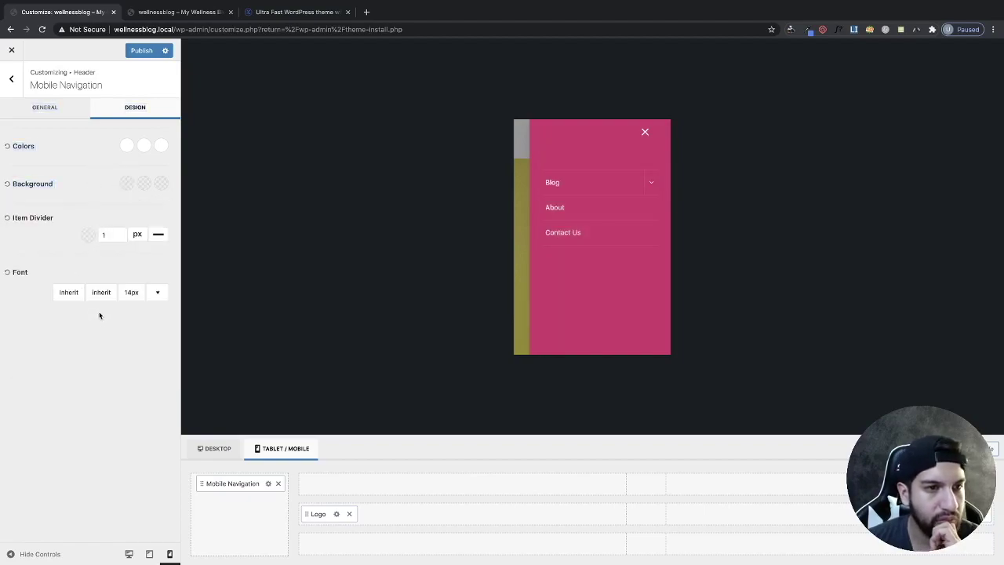
# Try a 13 px item divider in the mobile menu, then return the divider to 1 px
pyautogui.click(118, 231)
pyautogui.click(119, 232)
pyautogui.click(119, 232)
pyautogui.click(118, 233)
pyautogui.click(118, 233)
pyautogui.click(118, 232)
pyautogui.click(118, 232)
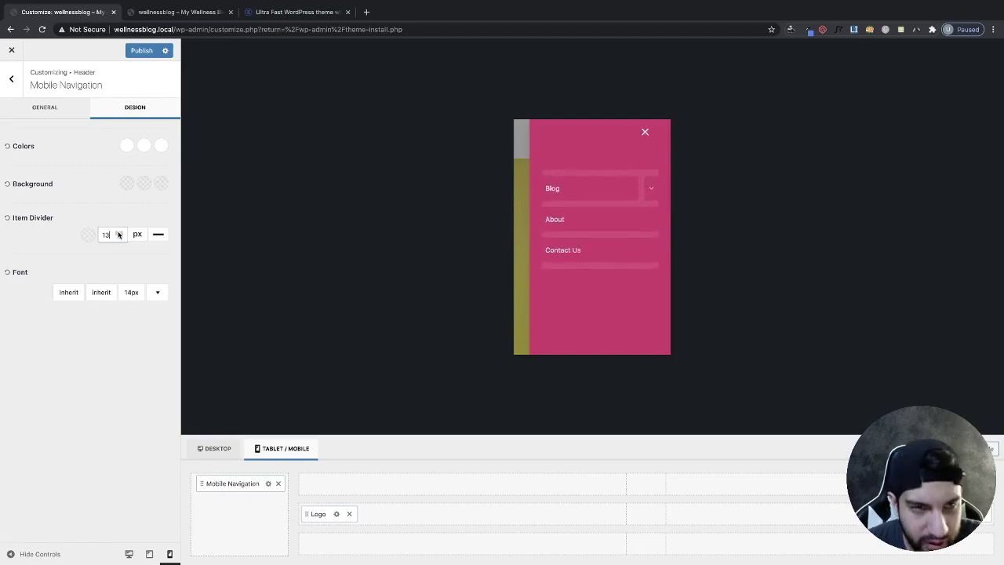
pyautogui.click(119, 237)
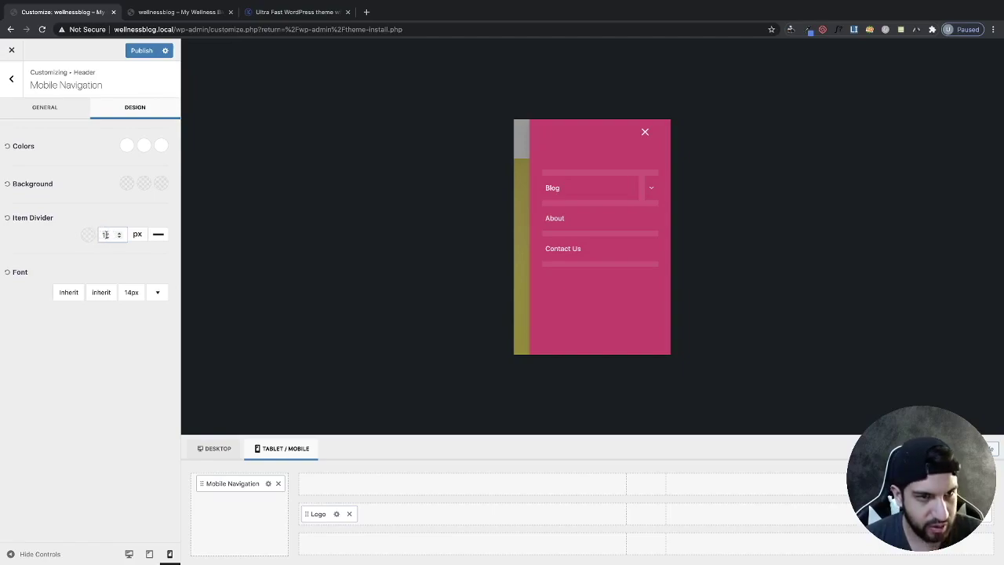
pyautogui.click(108, 234)
pyautogui.press('BackSpace')
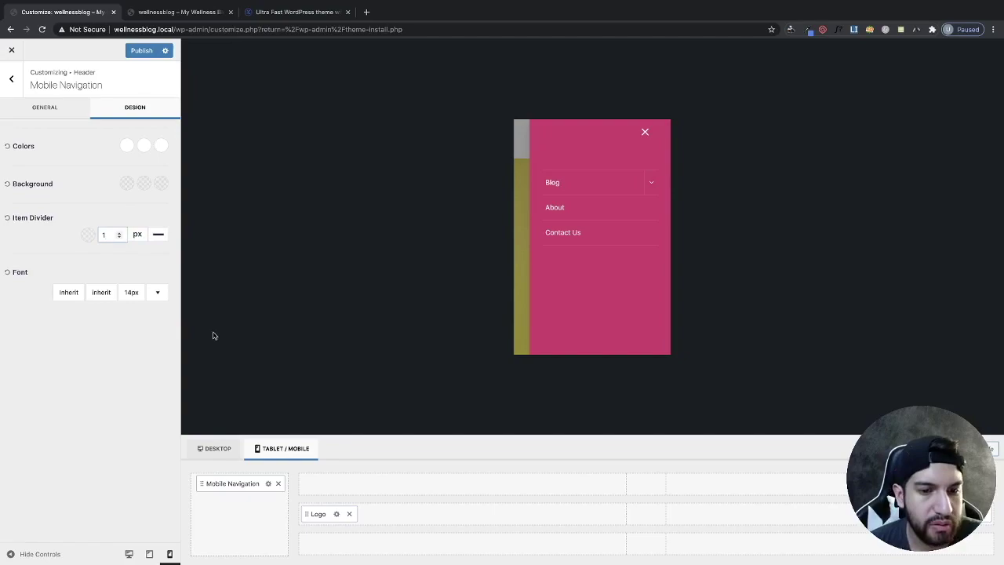
# Publish the mobile header changes and reload the live wellnessblog.local homepage
pyautogui.click(142, 51)
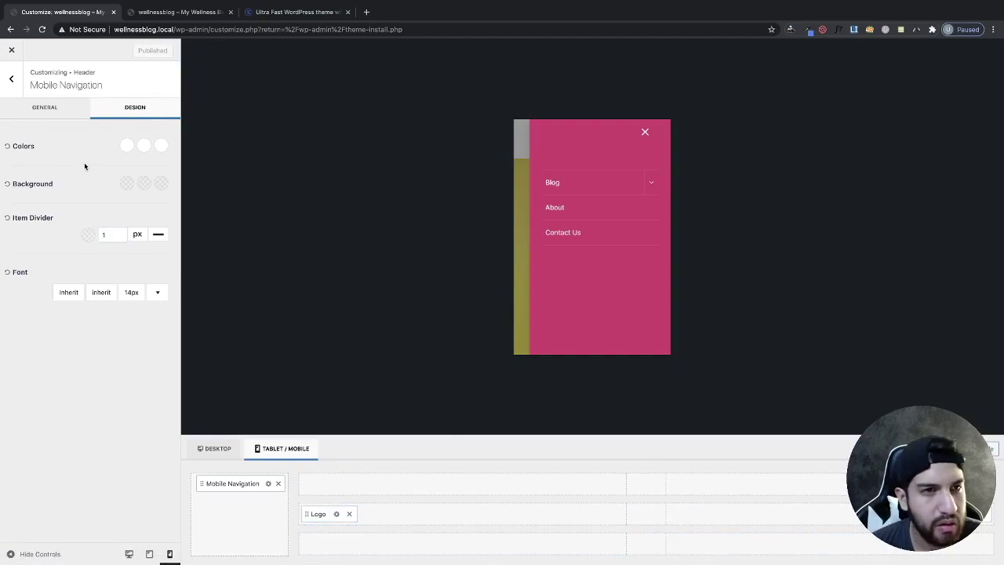
pyautogui.click(161, 12)
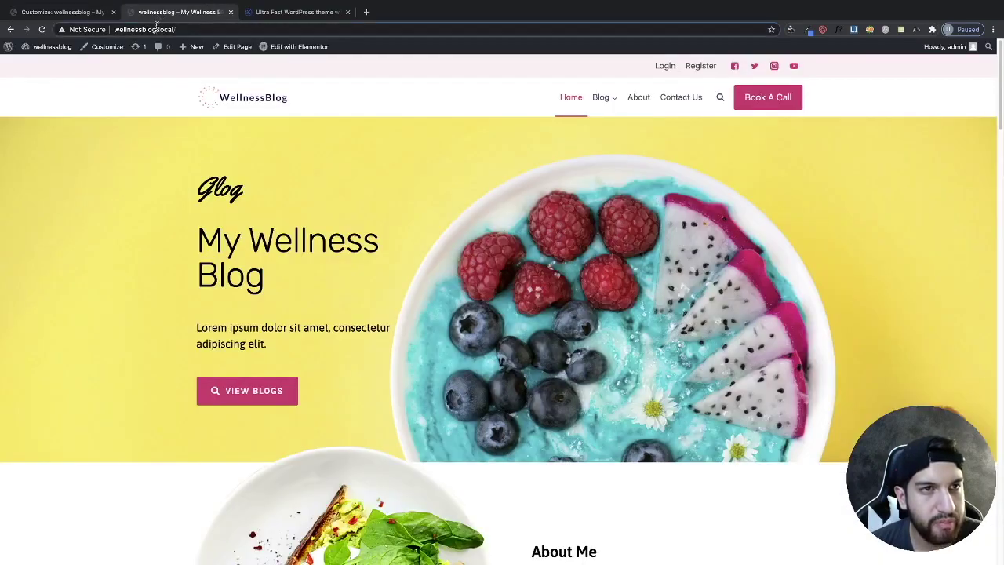
pyautogui.click(149, 29)
pyautogui.press('Return')
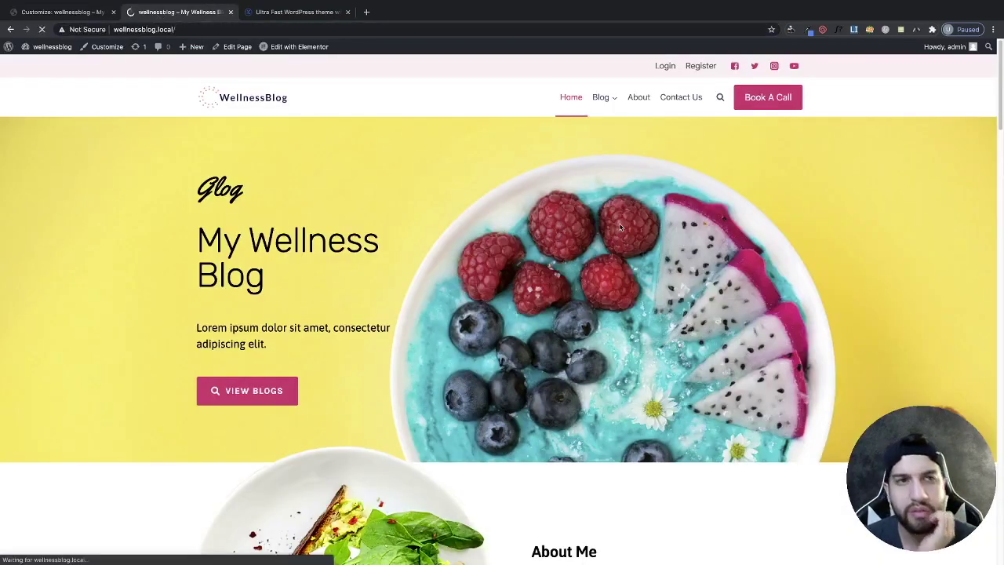
# Inspect the live page in a responsive view 884 px wide, open its mobile menu and enlarge the view's height
pyautogui.rightClick(624, 197)
pyautogui.click(641, 309)
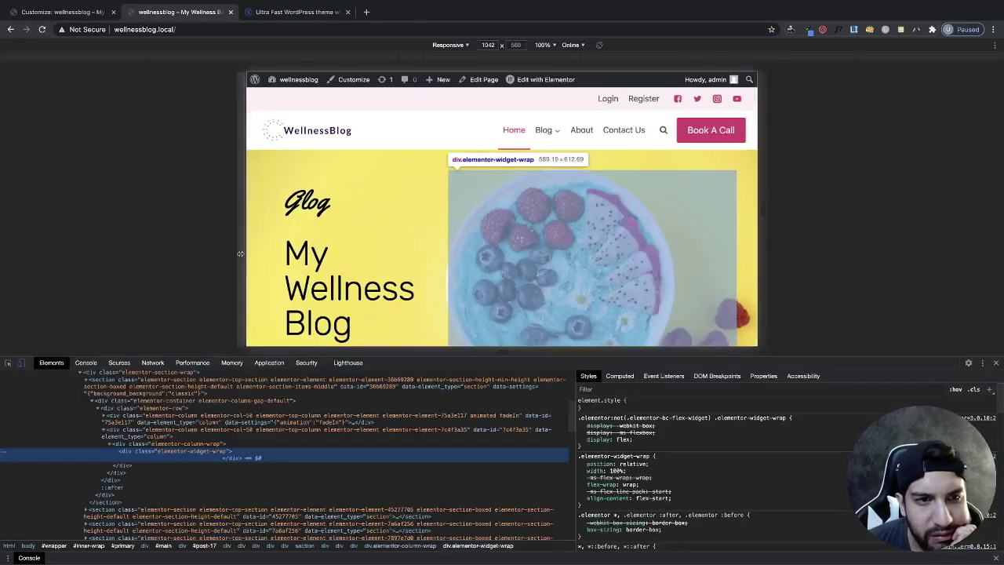
pyautogui.moveTo(239, 253); pyautogui.dragTo(279, 253)
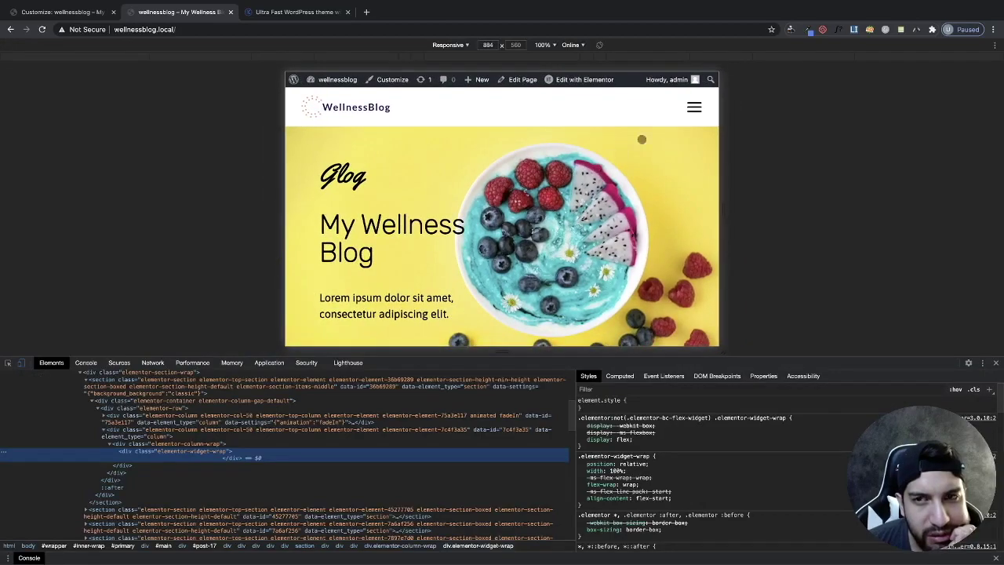
pyautogui.click(694, 107)
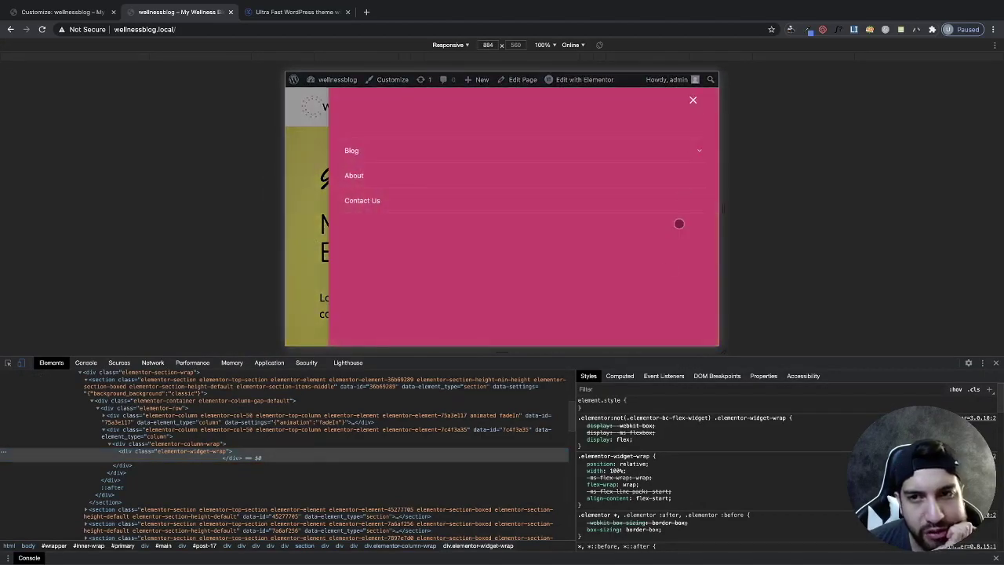
pyautogui.moveTo(665, 354); pyautogui.dragTo(665, 528)
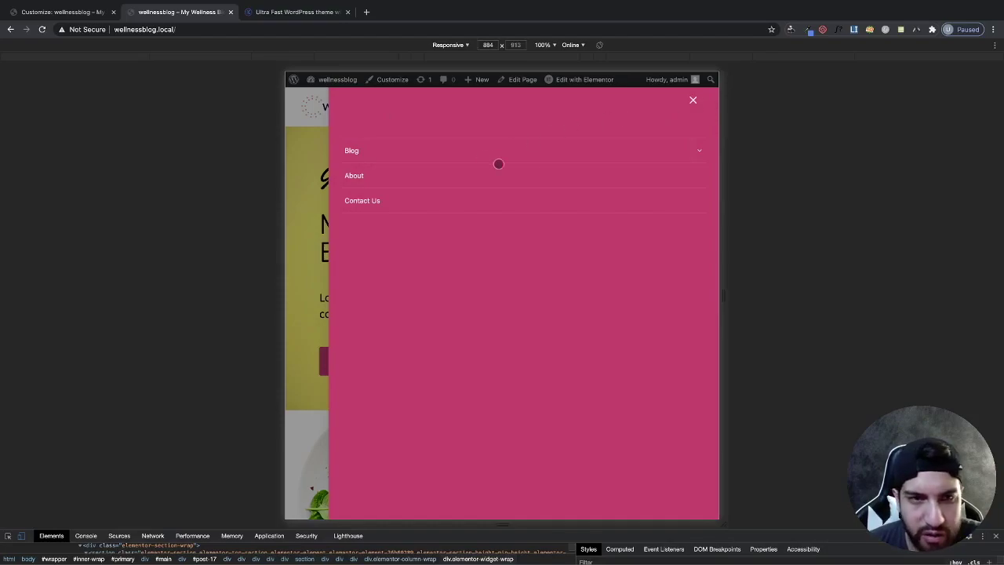
# Narrow the responsive view to phone width and check the off-canvas menu by opening and closing it
pyautogui.moveTo(722, 191); pyautogui.dragTo(603, 191)
pyautogui.click(577, 107)
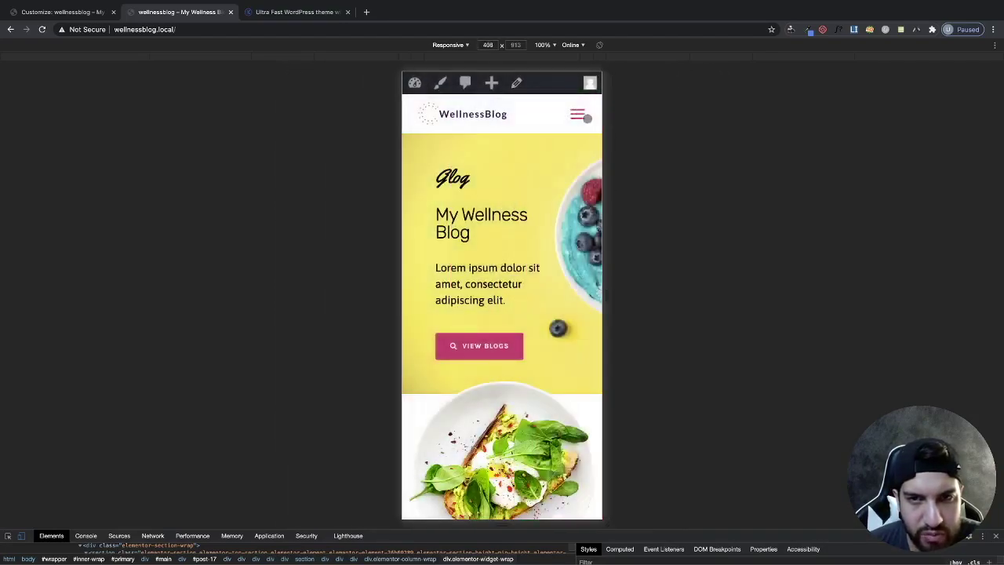
pyautogui.click(578, 115)
pyautogui.click(580, 162)
pyautogui.click(580, 162)
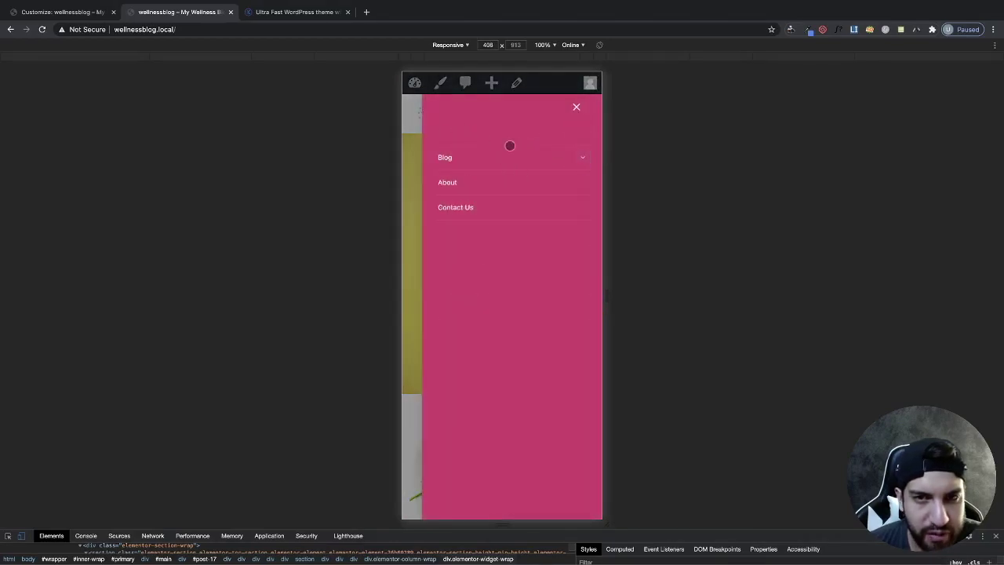
pyautogui.click(579, 110)
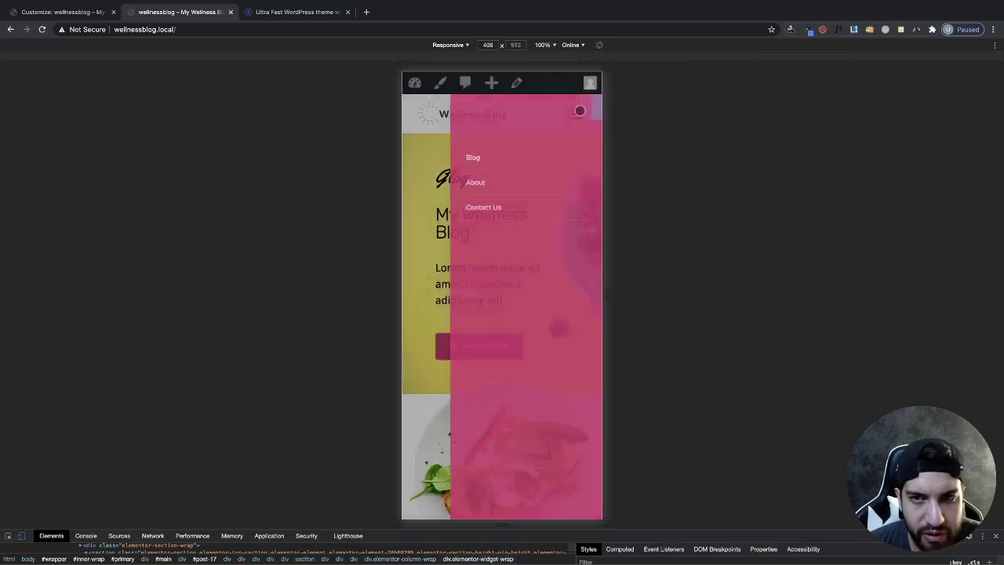
# Return to the customizer's Mobile Navigation design settings and set the initial link color to white again
pyautogui.click(79, 13)
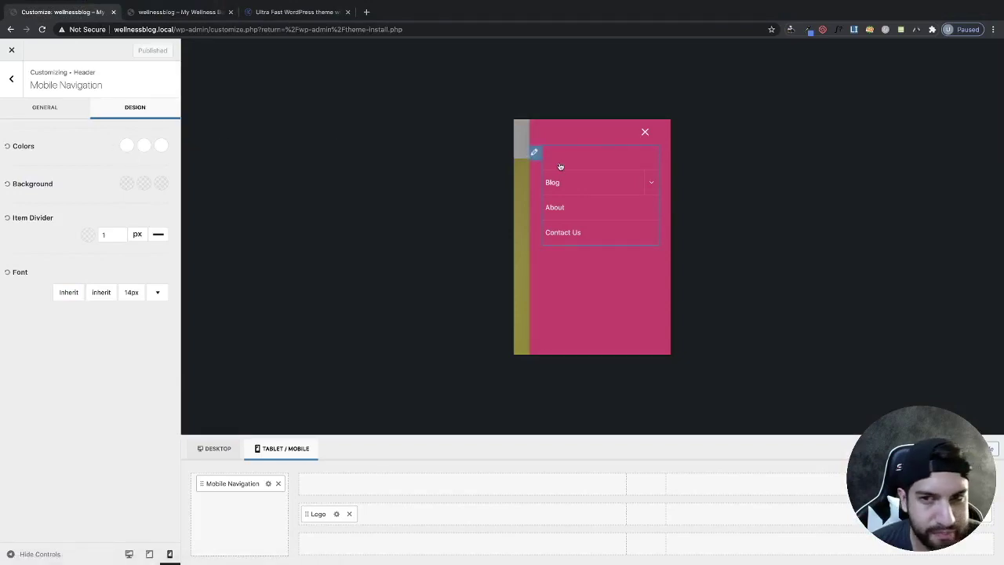
pyautogui.click(32, 110)
pyautogui.click(141, 110)
pyautogui.click(126, 146)
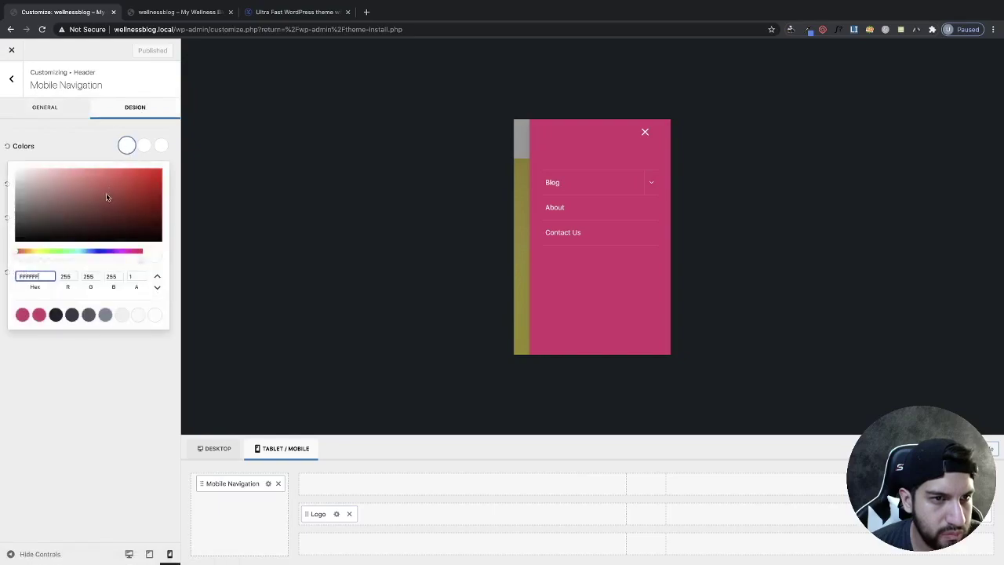
pyautogui.click(148, 187)
pyautogui.moveTo(79, 199); pyautogui.dragTo(55, 146)
pyautogui.click(55, 146)
# Try other shades for the mobile navigation's hover color and set it back to white
pyautogui.click(143, 145)
pyautogui.click(112, 180)
pyautogui.click(151, 185)
pyautogui.moveTo(35, 163)
pyautogui.mouseDown()
pyautogui.moveTo(24, 118)
pyautogui.moveTo(22, 178)
pyautogui.mouseUp()
pyautogui.click(90, 154)
# Set the mobile navigation's active link color to white FFFFFF
pyautogui.click(161, 145)
pyautogui.click(40, 179)
pyautogui.click(26, 170)
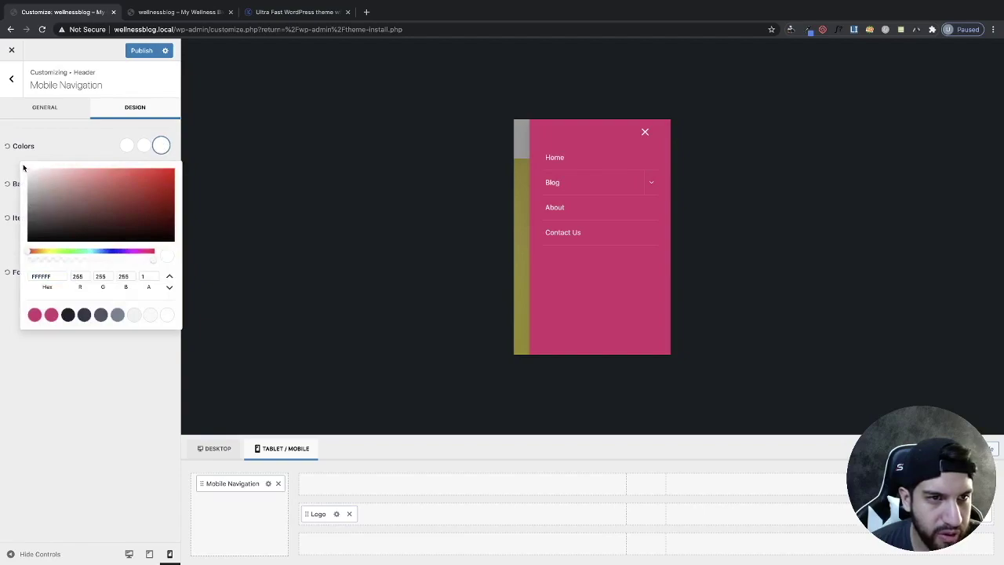
pyautogui.click(67, 139)
# Publish the corrected mobile menu colors and reload the live homepage in the phone-width view
pyautogui.click(141, 52)
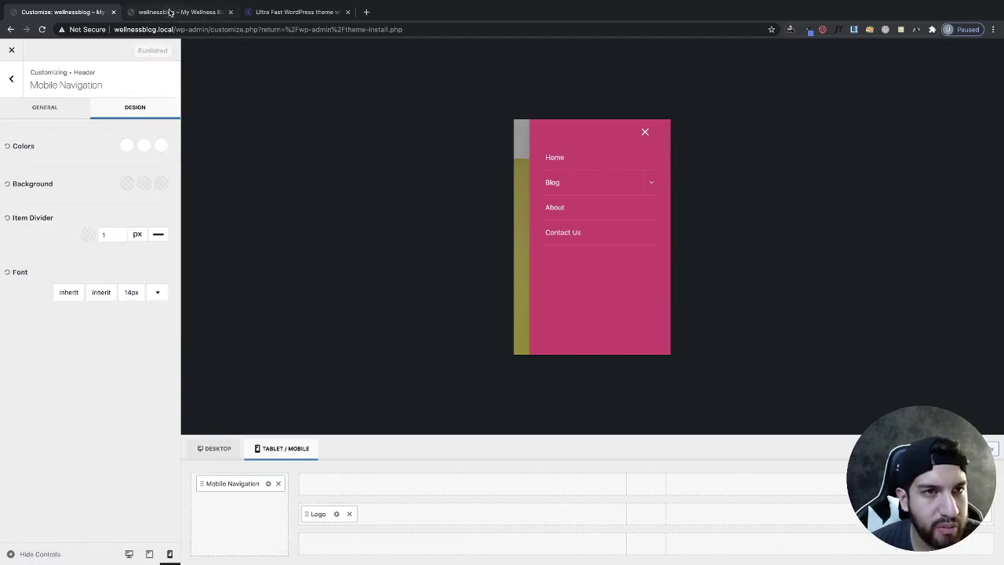
pyautogui.click(169, 12)
pyautogui.click(270, 28)
pyautogui.press('Return')
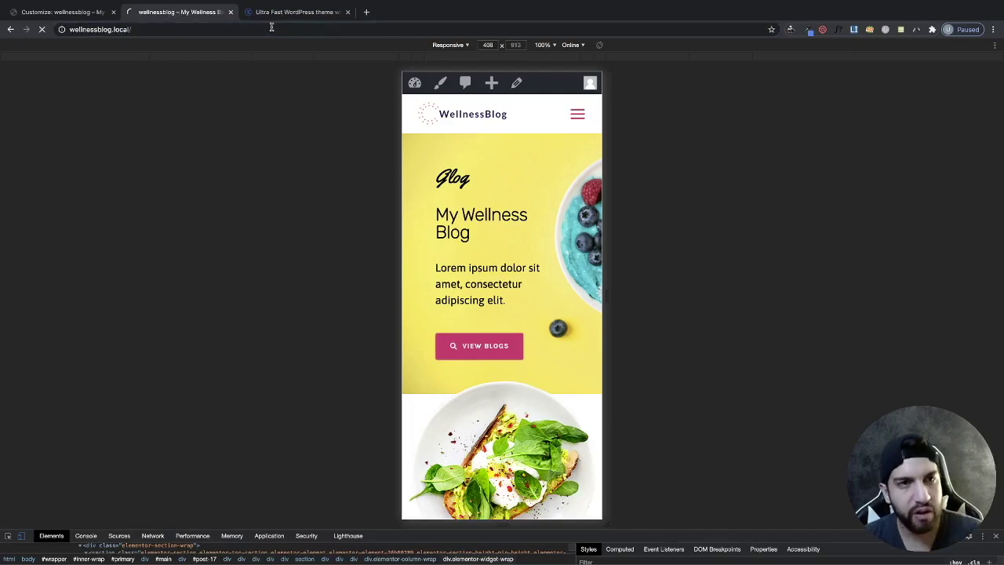
# Test the live mobile menu by visiting the Blog page and returning Home, and exit the phone-width view
pyautogui.click(577, 114)
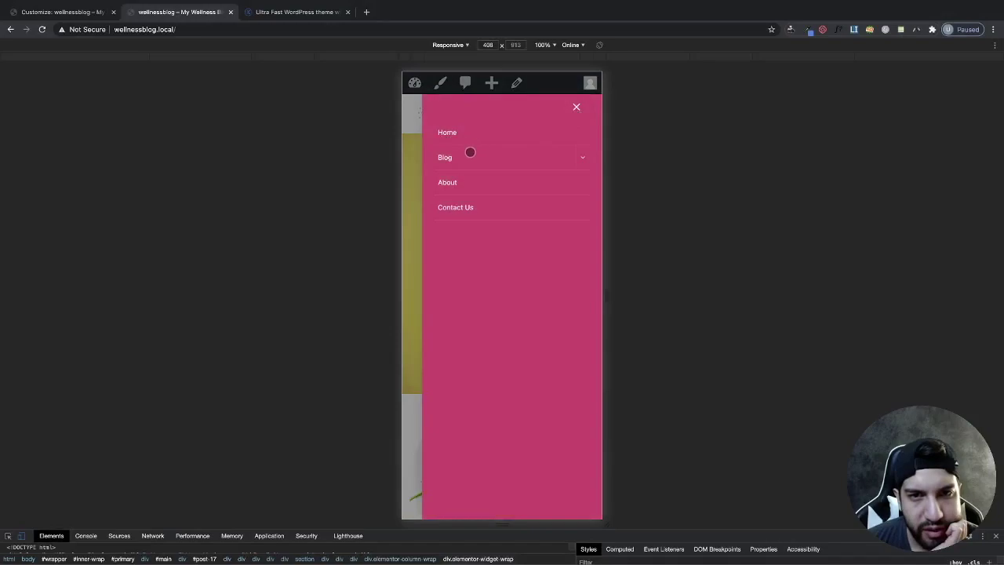
pyautogui.click(471, 154)
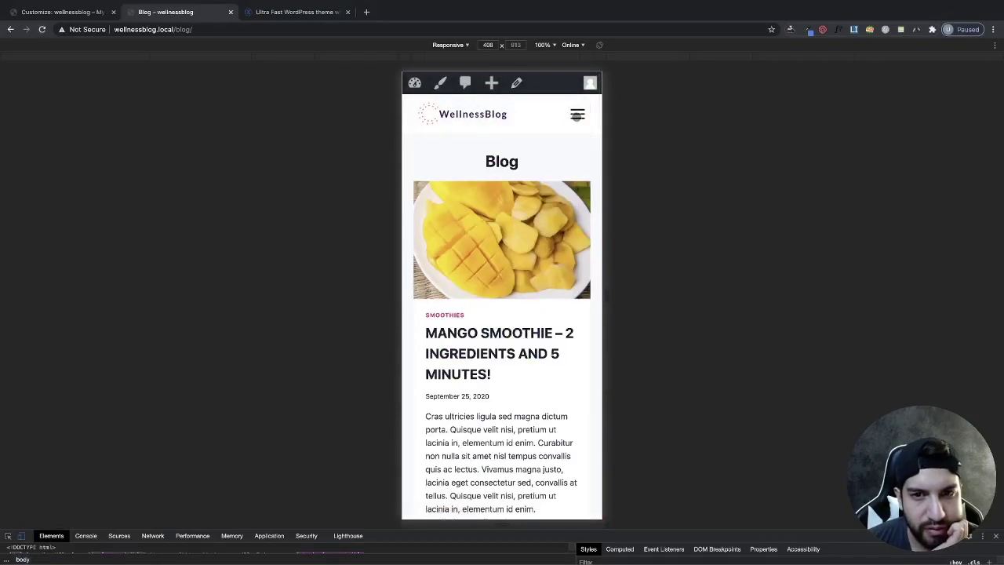
pyautogui.click(576, 116)
pyautogui.click(449, 130)
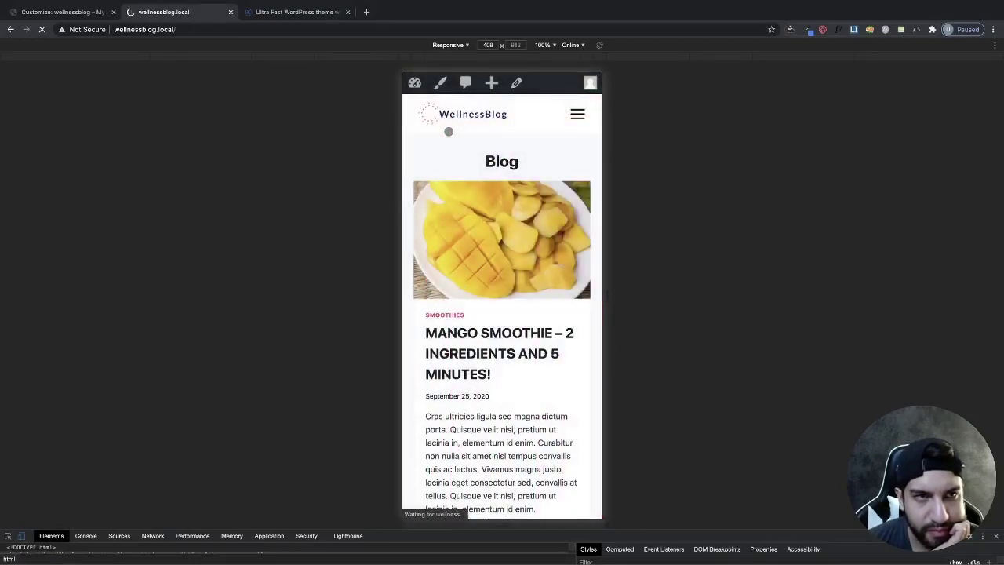
pyautogui.click(997, 536)
pyautogui.moveTo(608, 86)
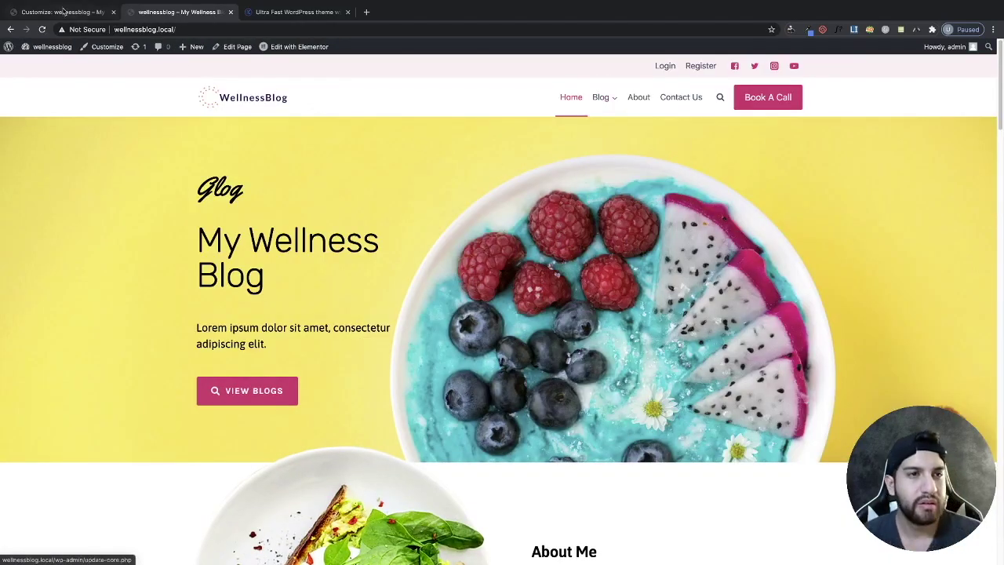
# Return to the customizer's general Header settings and close the off-canvas menu in the mobile preview
pyautogui.hotkey('ctrl', 'shift', 'Tab')
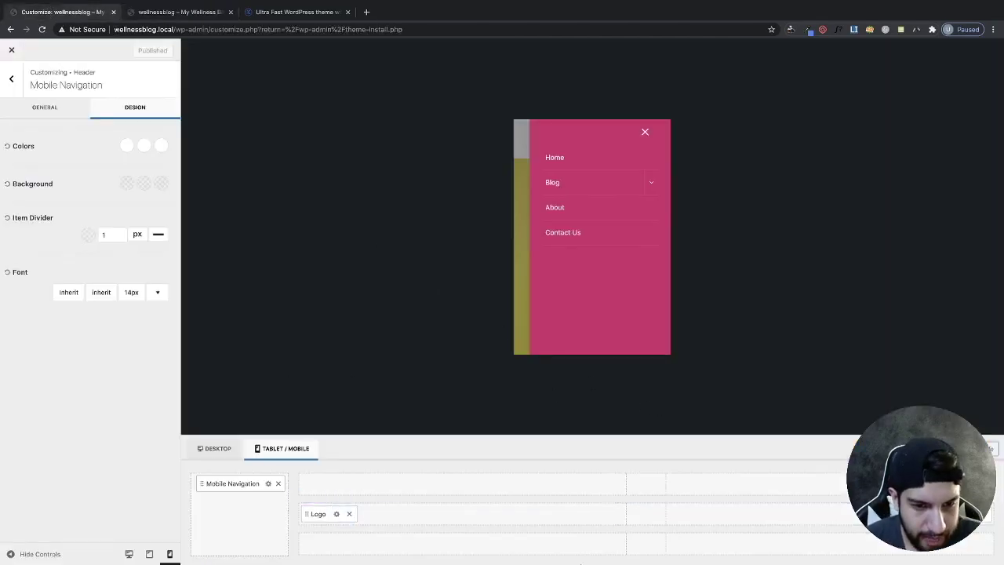
pyautogui.click(8, 90)
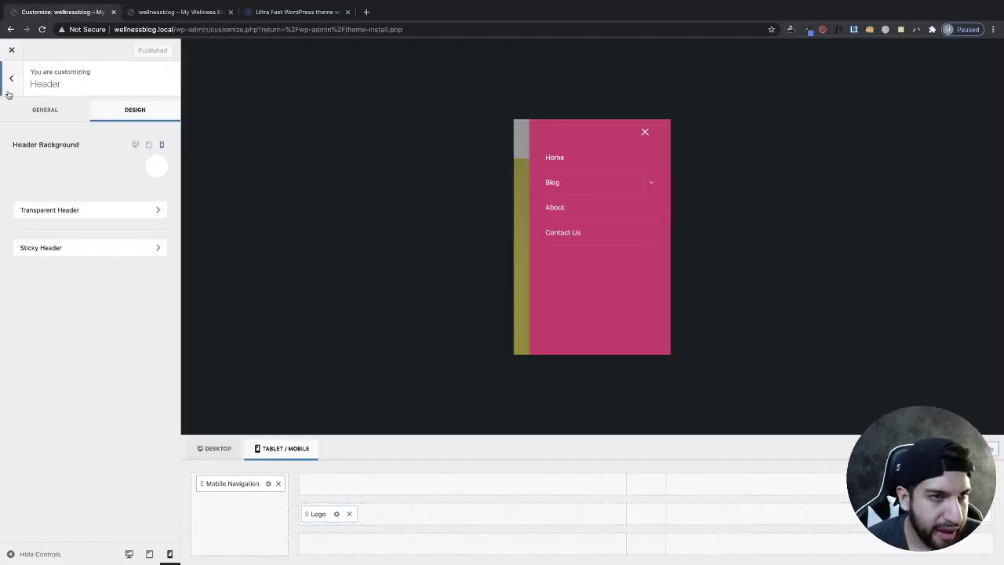
pyautogui.click(10, 92)
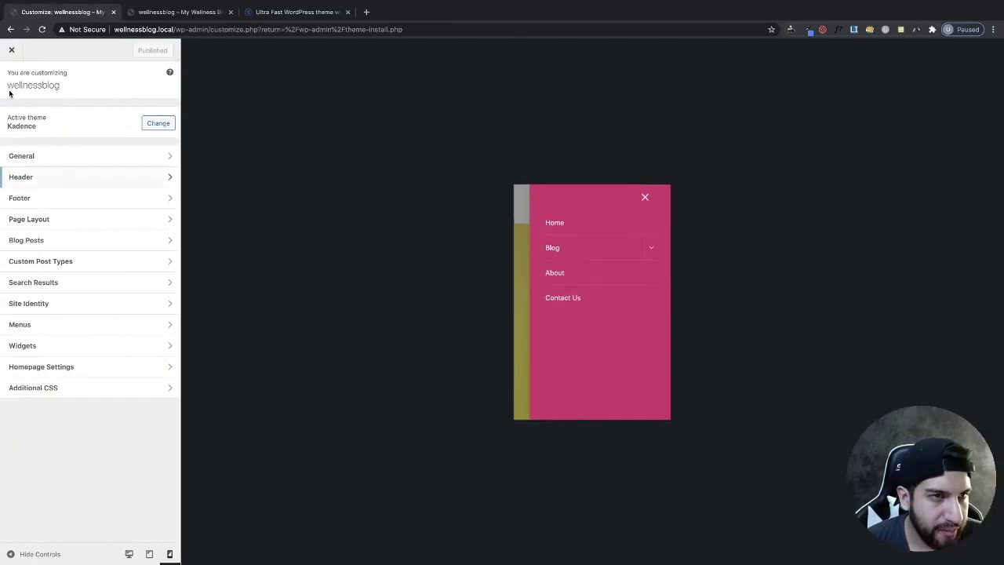
pyautogui.click(20, 176)
pyautogui.click(50, 116)
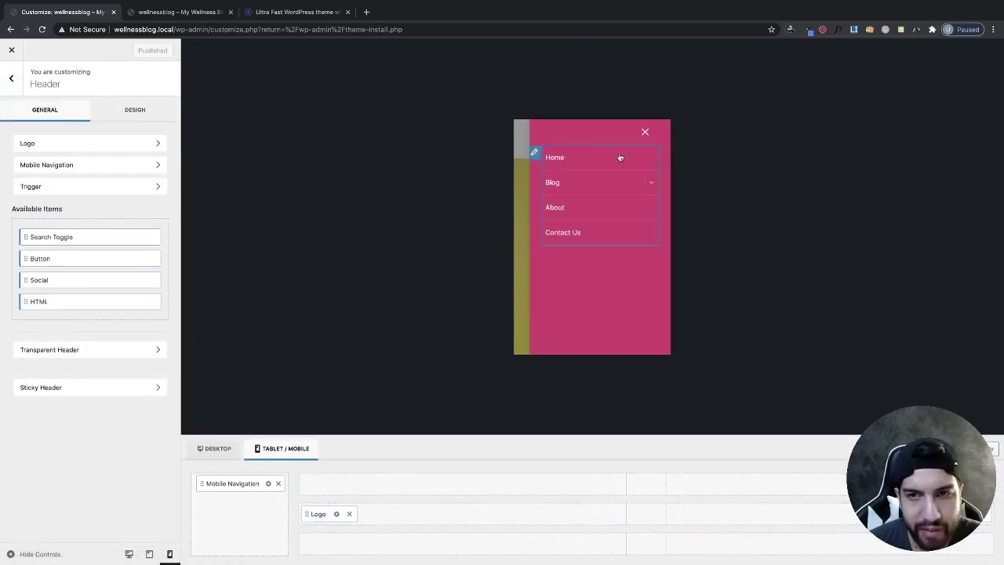
pyautogui.click(645, 132)
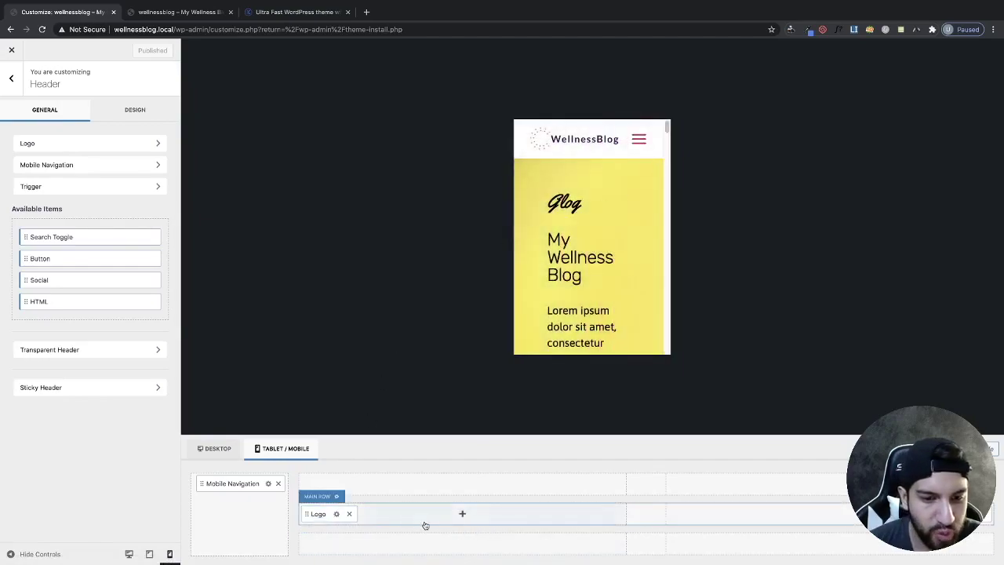
# Try a Button in the center of the mobile header's main row and remove it again
pyautogui.moveTo(28, 262); pyautogui.dragTo(654, 514)
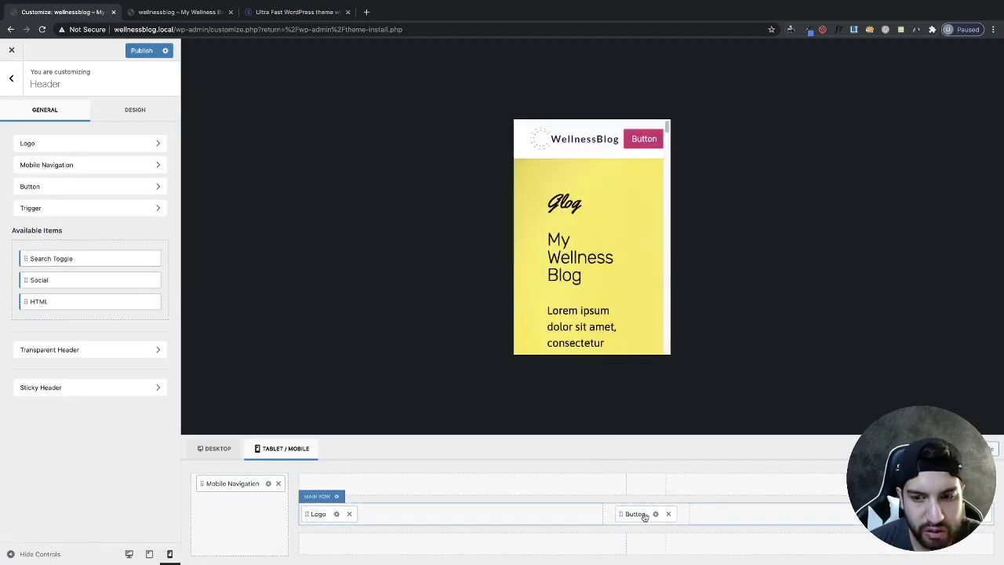
pyautogui.click(668, 514)
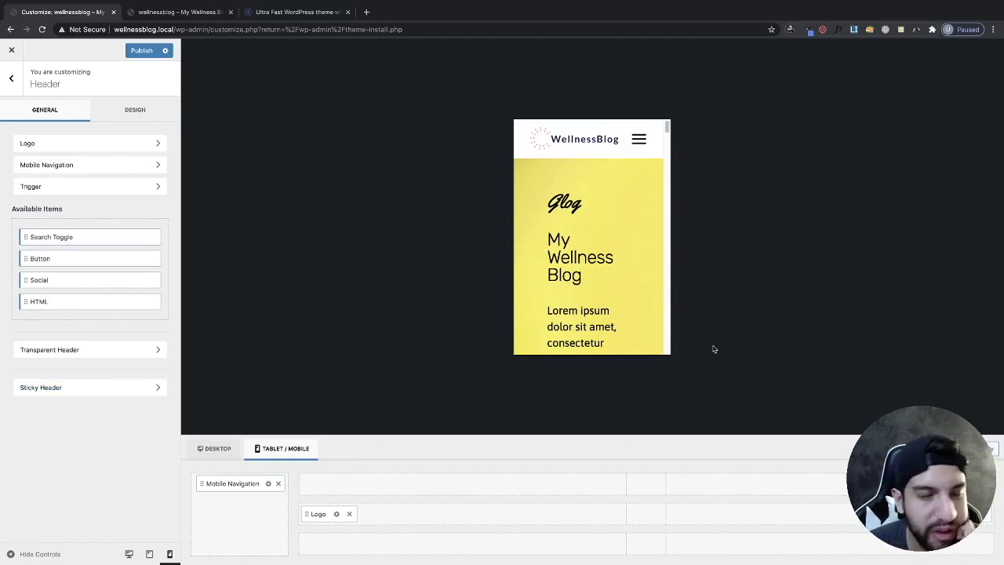
# Switch the header builder to the desktop layout and enable the transparent header
pyautogui.click(219, 448)
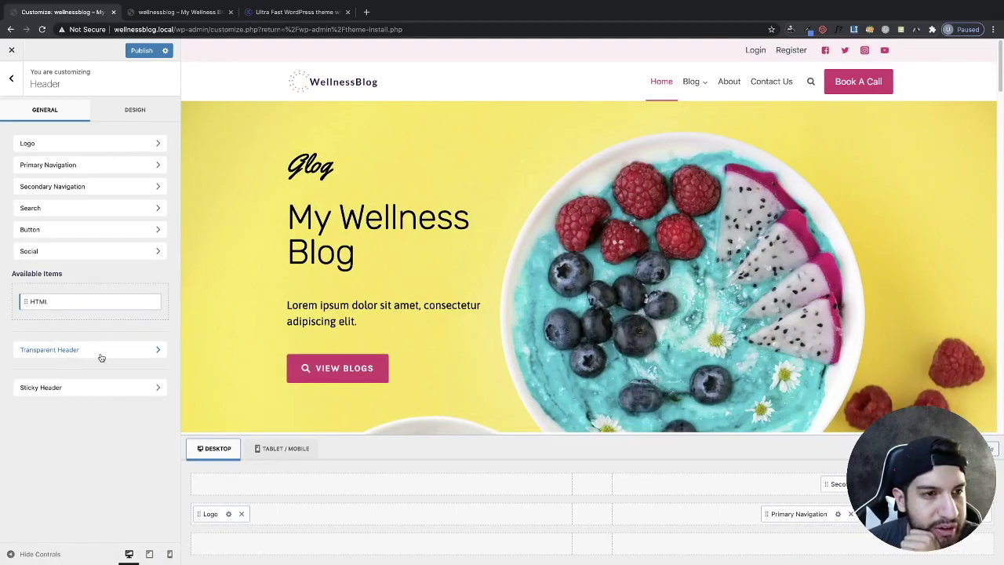
pyautogui.click(58, 349)
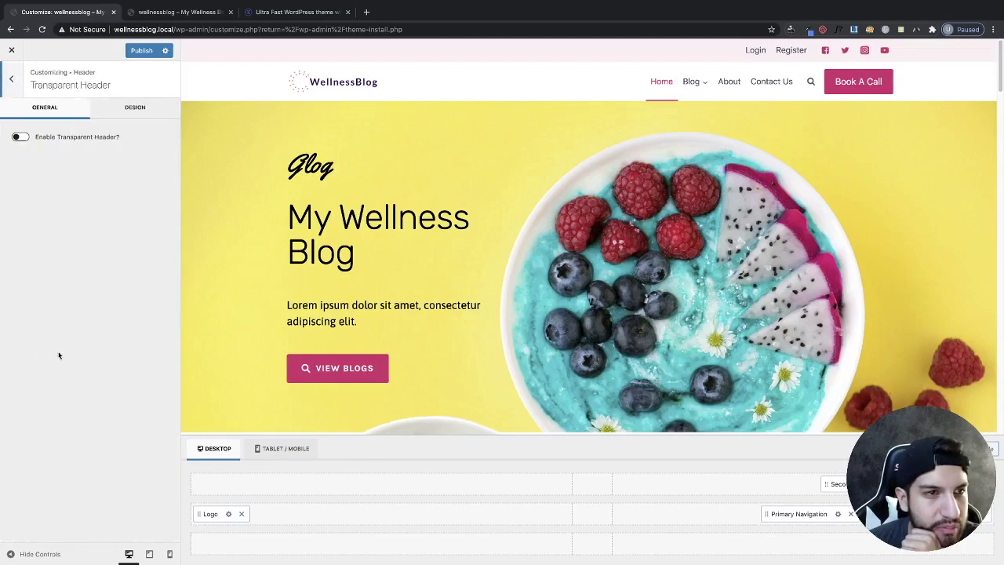
pyautogui.click(20, 138)
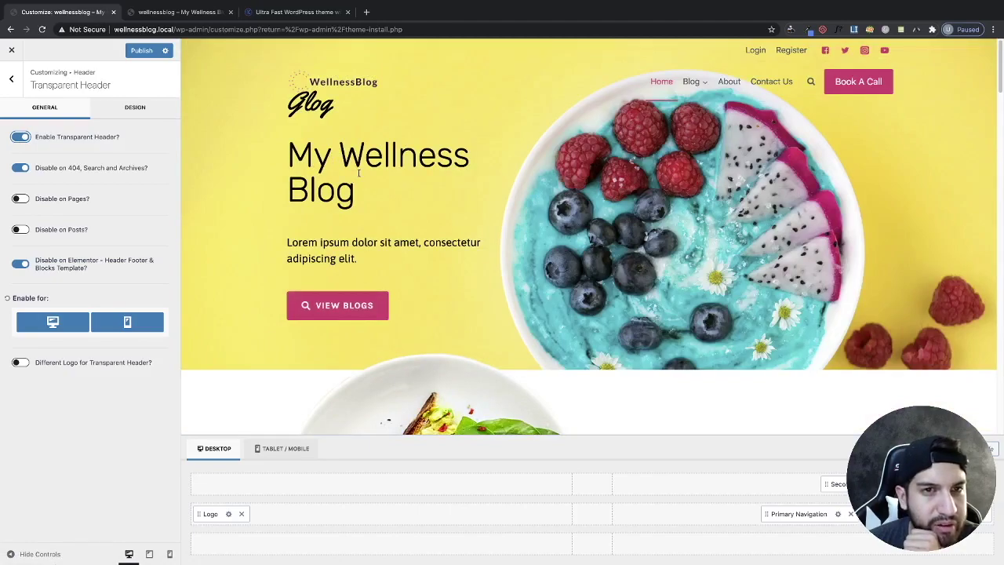
# Examine the general and design settings of the desktop header's Top Row and the Transparent Header
pyautogui.click(11, 78)
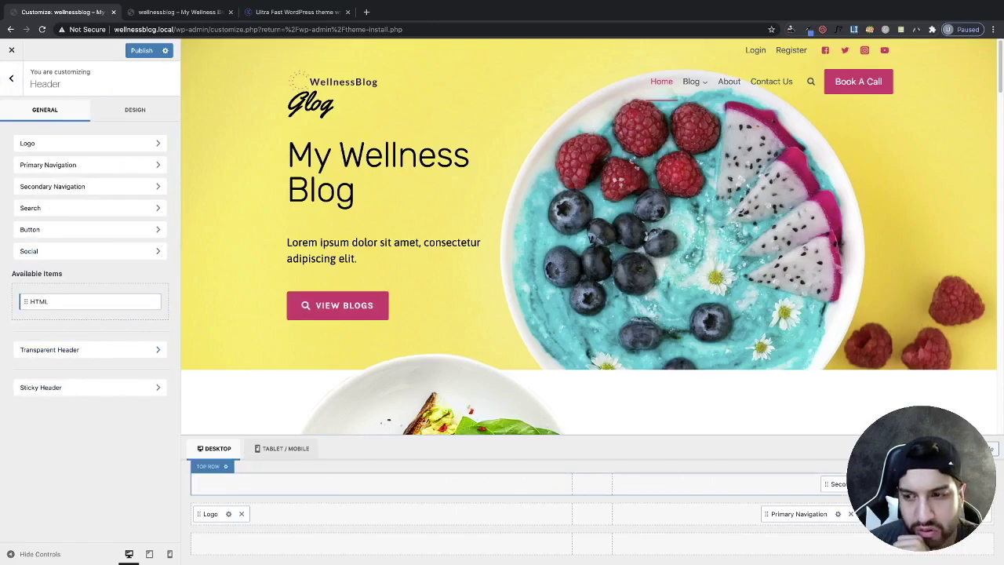
pyautogui.click(225, 466)
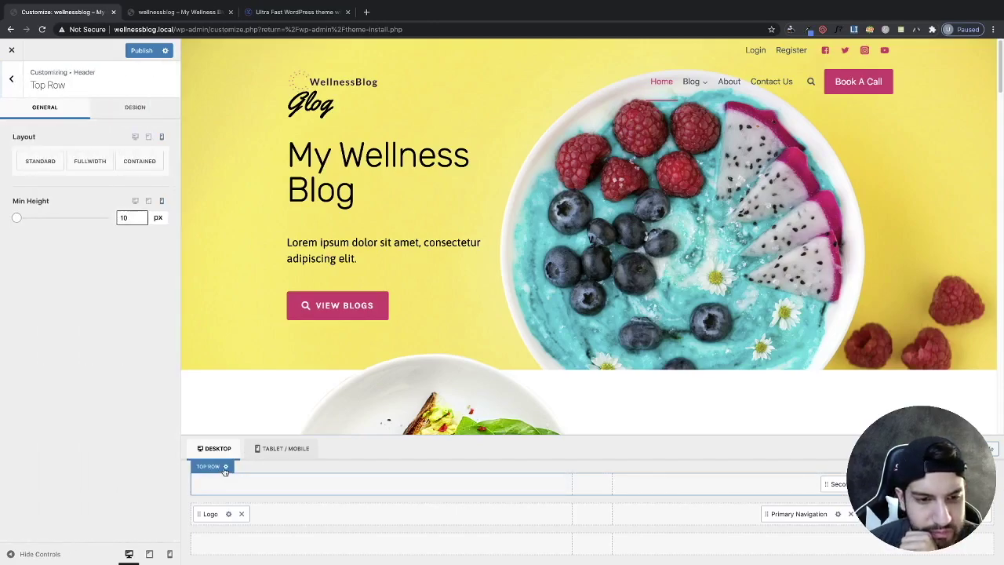
pyautogui.click(122, 115)
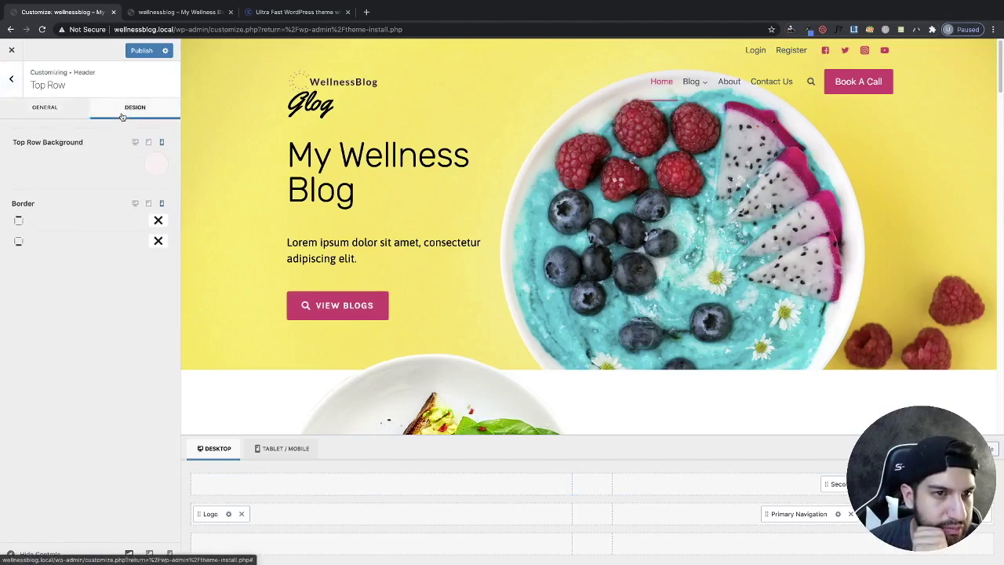
pyautogui.click(57, 118)
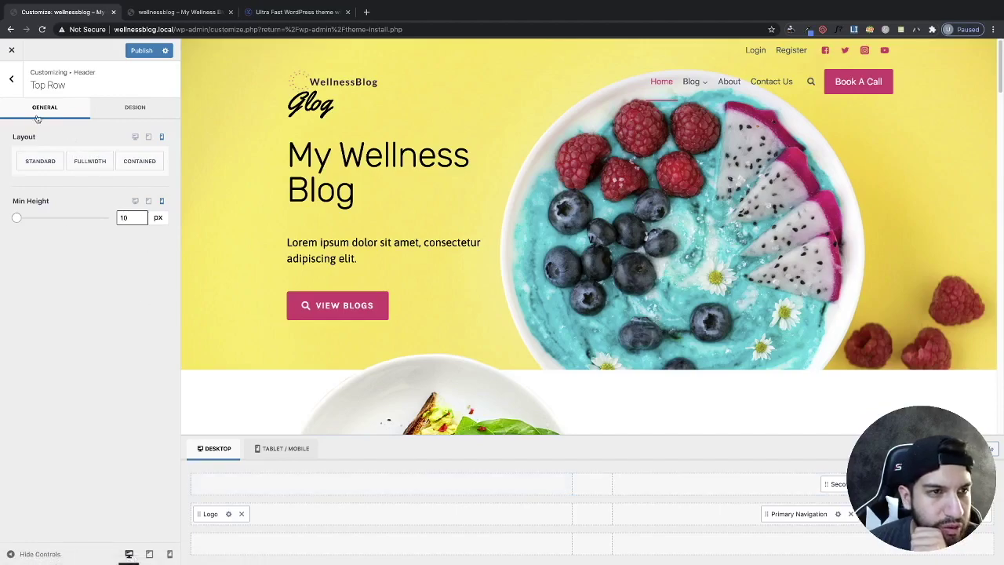
pyautogui.click(11, 78)
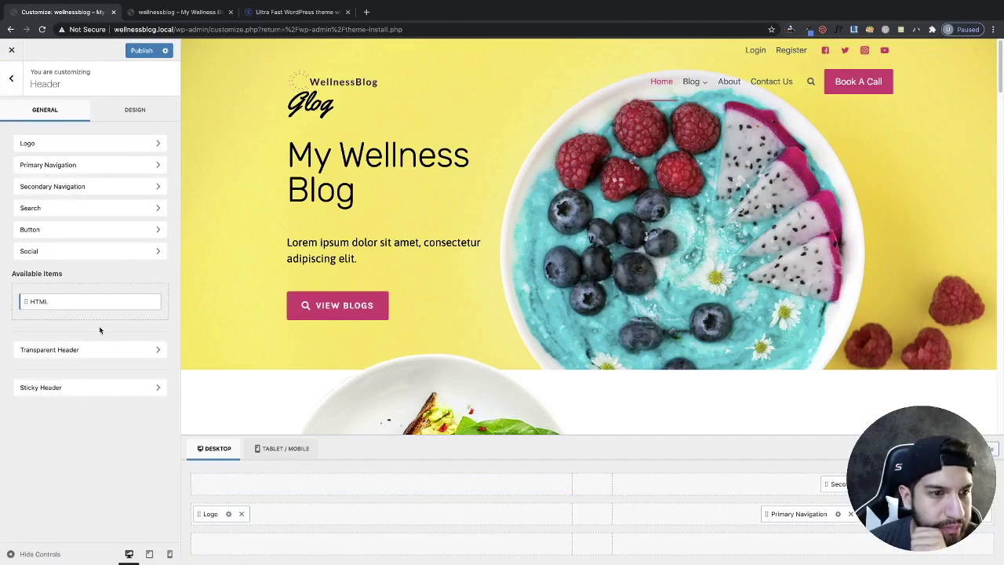
pyautogui.click(81, 350)
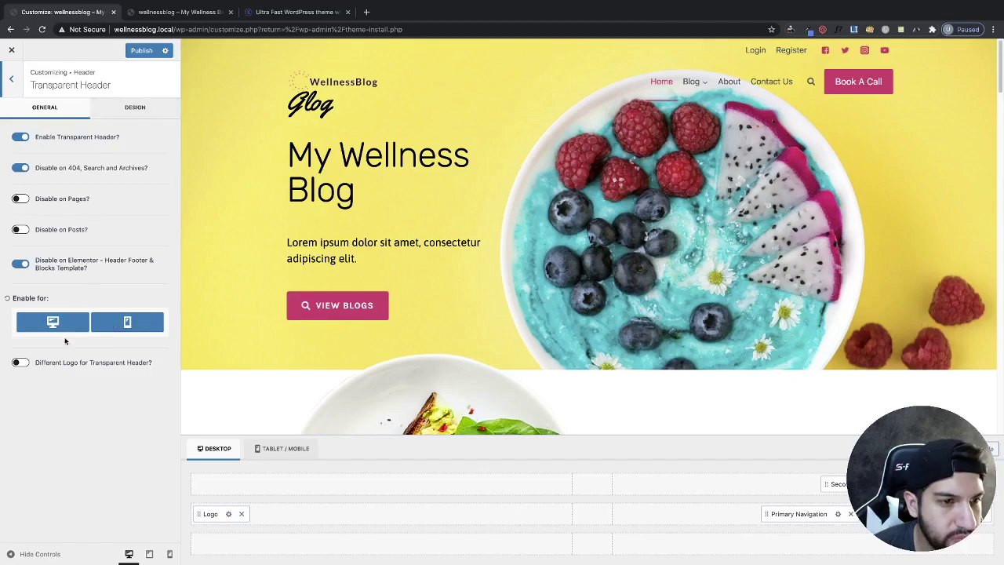
pyautogui.click(125, 110)
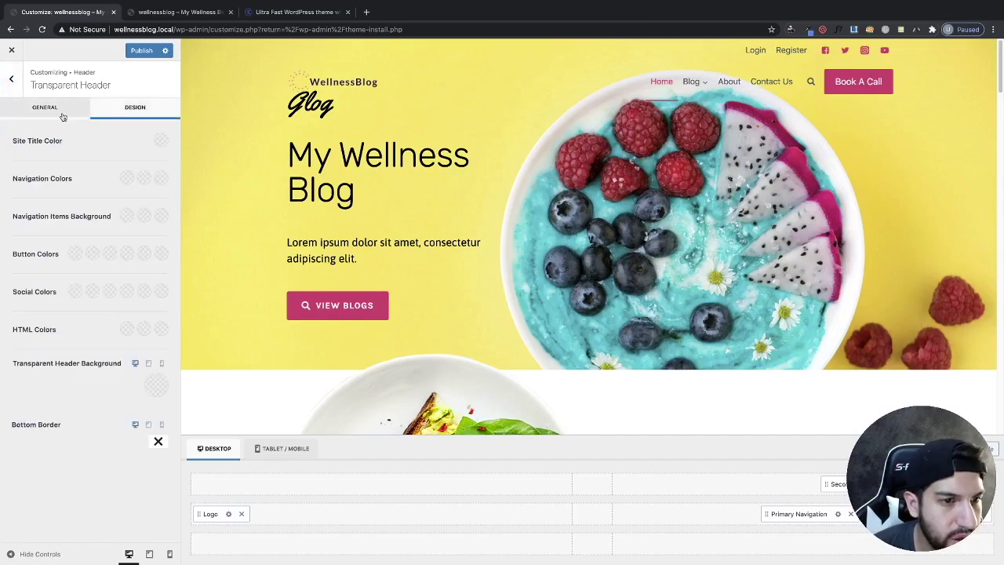
pyautogui.click(63, 114)
pyautogui.click(124, 114)
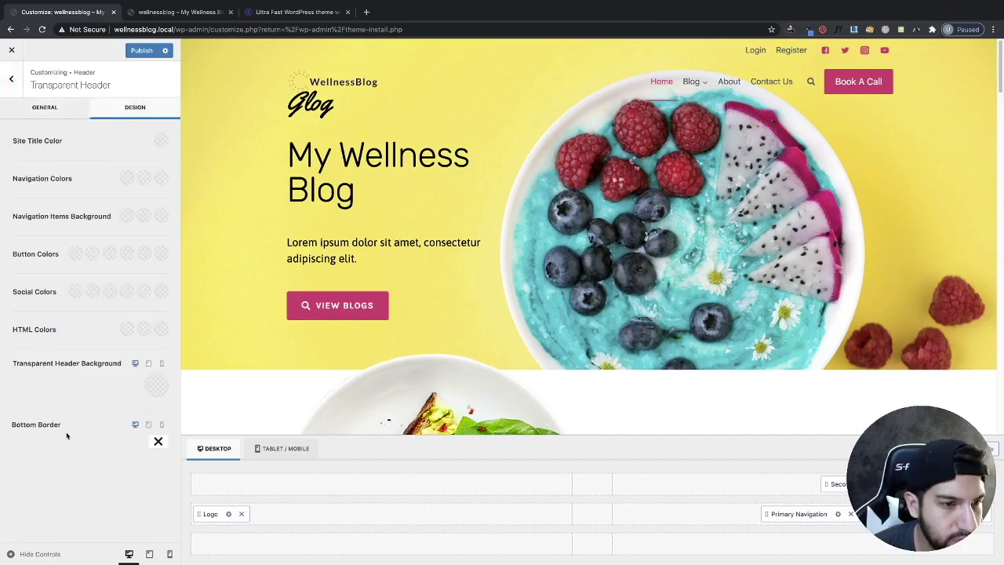
pyautogui.click(44, 108)
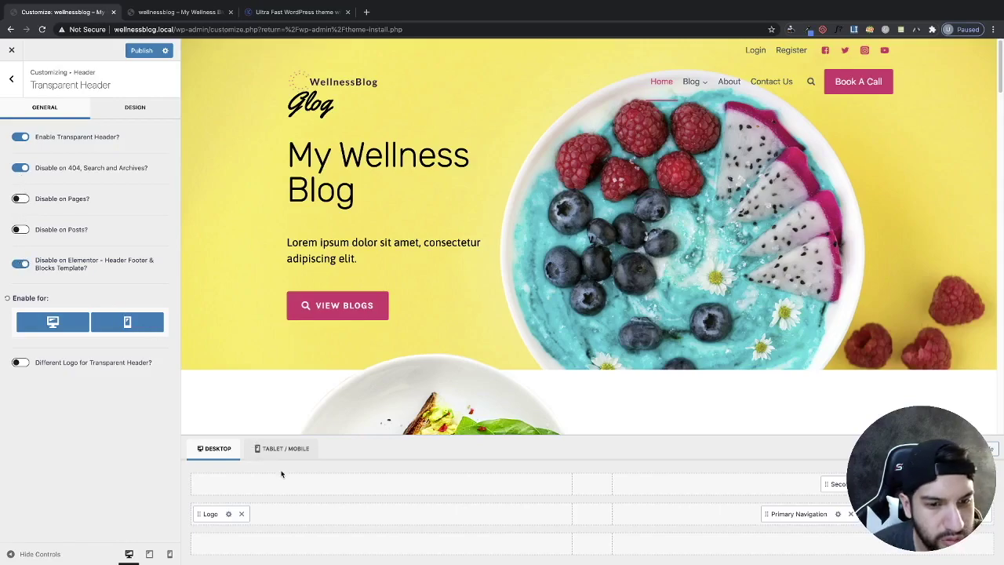
# Check the Top Row settings once more and remove the Secondary Navigation and Social items from the desktop top row
pyautogui.click(225, 468)
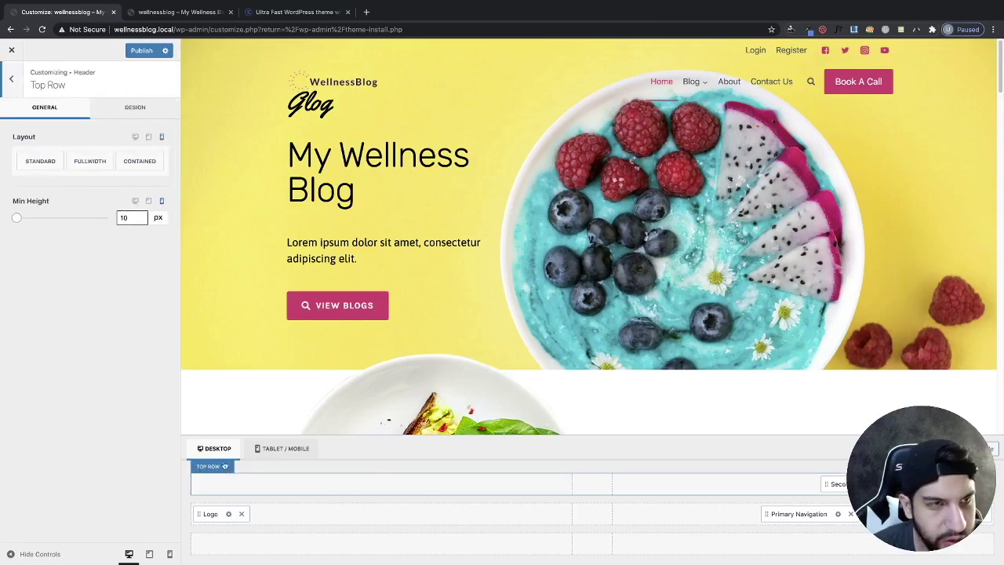
pyautogui.click(125, 112)
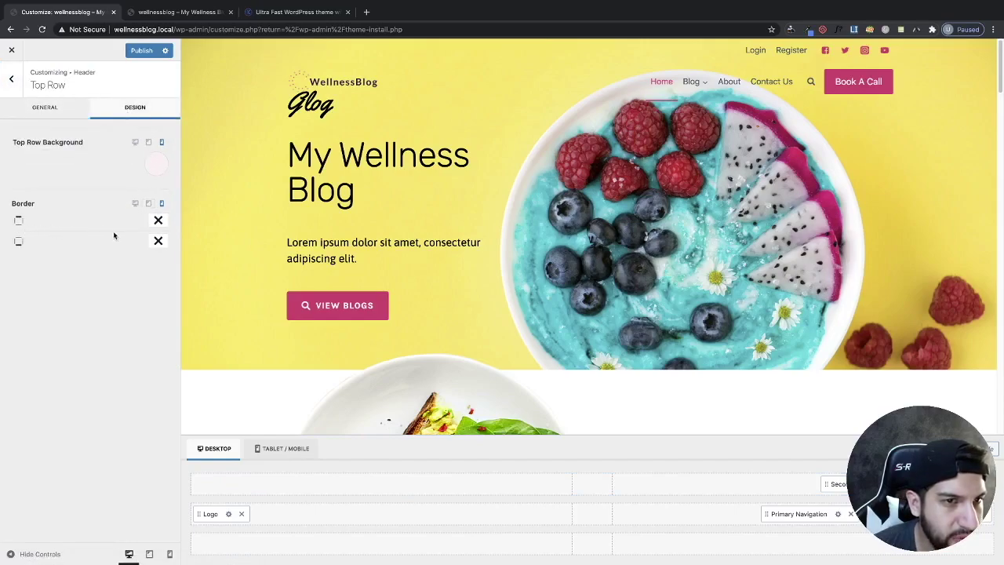
pyautogui.click(52, 112)
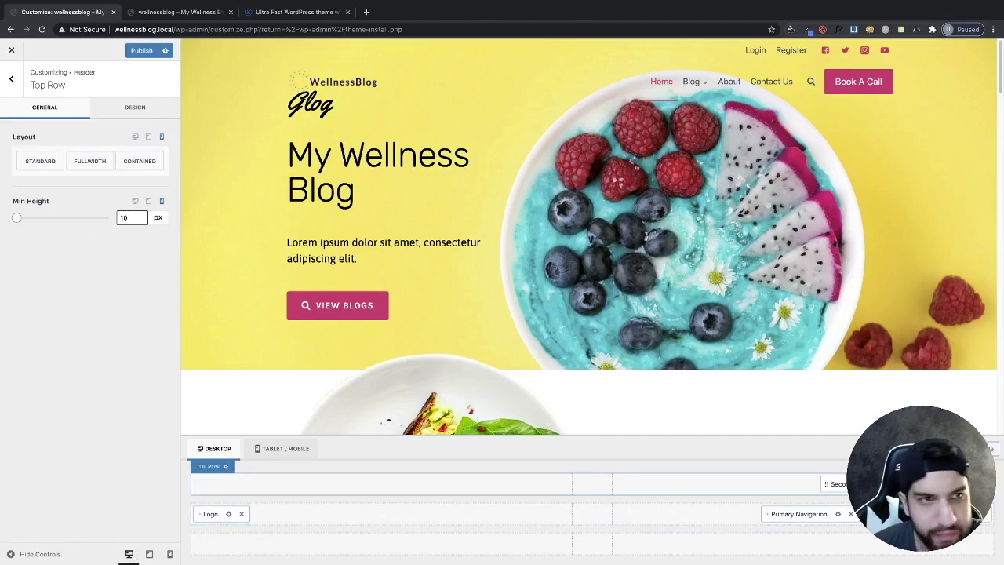
pyautogui.click(891, 484)
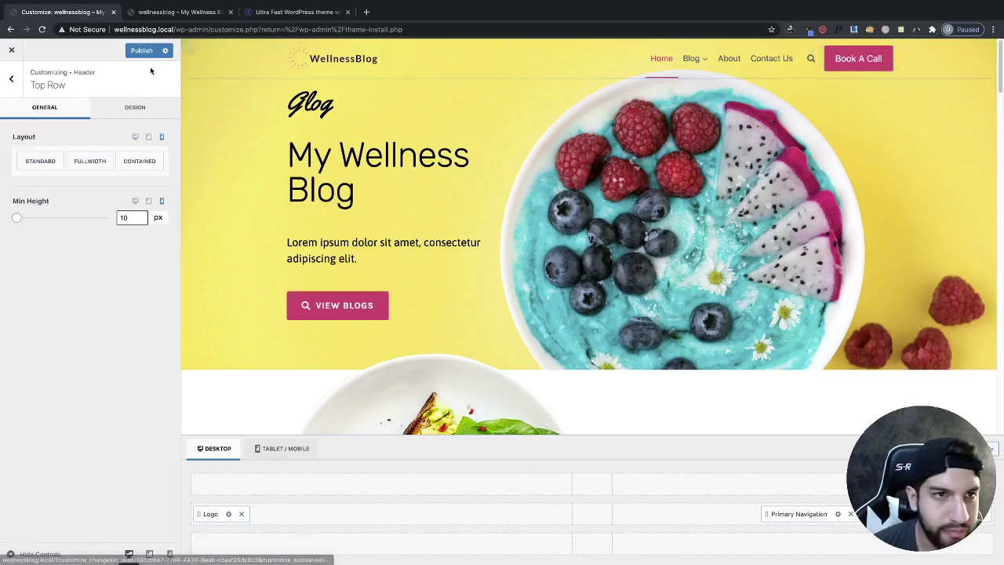
# Publish the header changes and reload the live homepage to check the transparent header on desktop
pyautogui.click(14, 83)
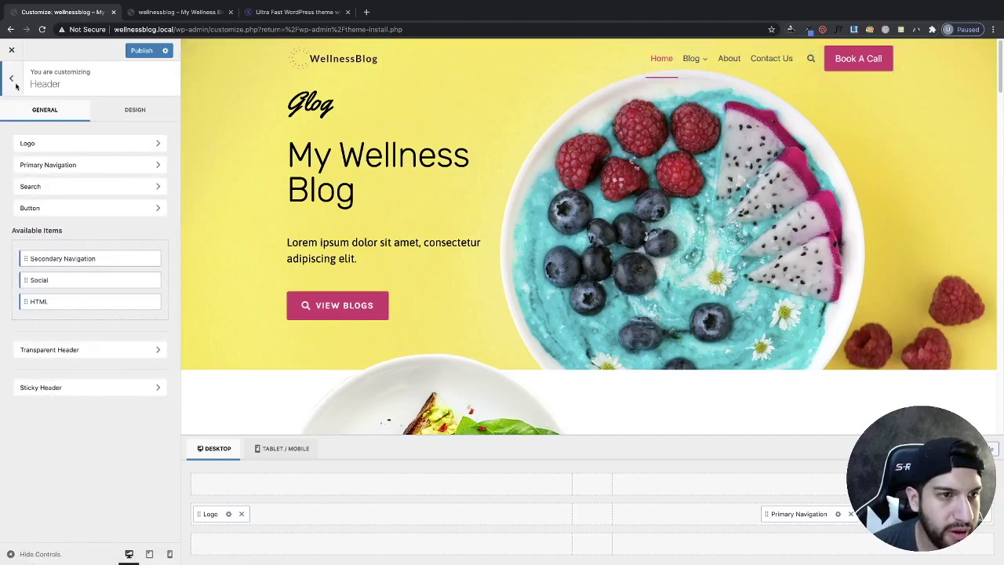
pyautogui.click(14, 83)
pyautogui.click(141, 51)
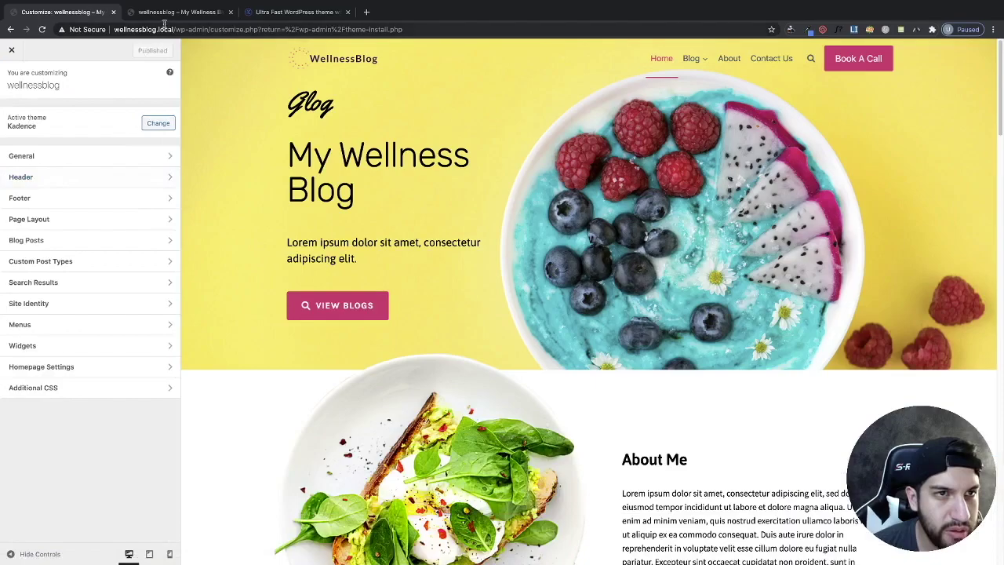
pyautogui.click(167, 13)
pyautogui.click(183, 29)
pyautogui.press('Return')
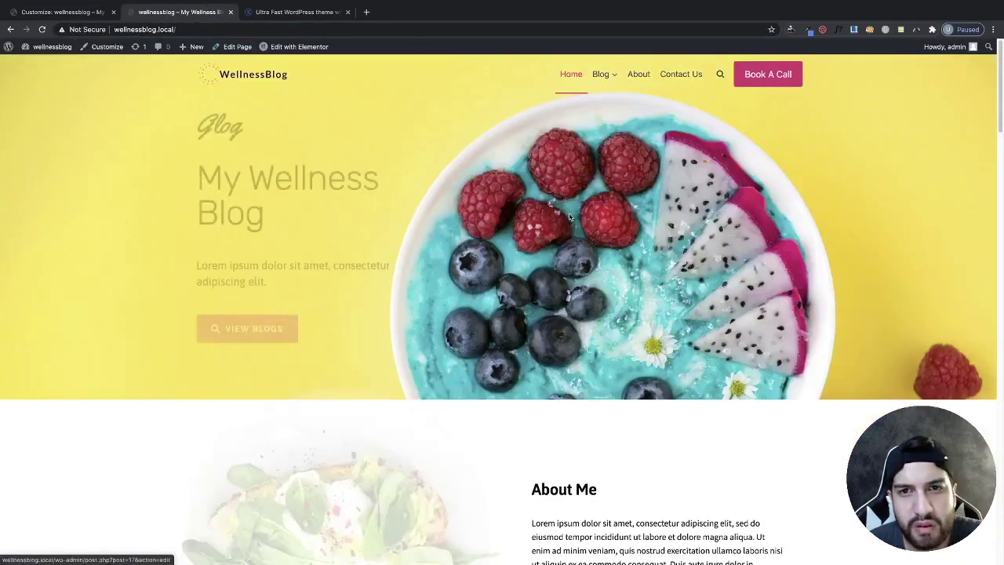
pyautogui.scroll(-5, 566, 218)
pyautogui.scroll(4, 566, 218)
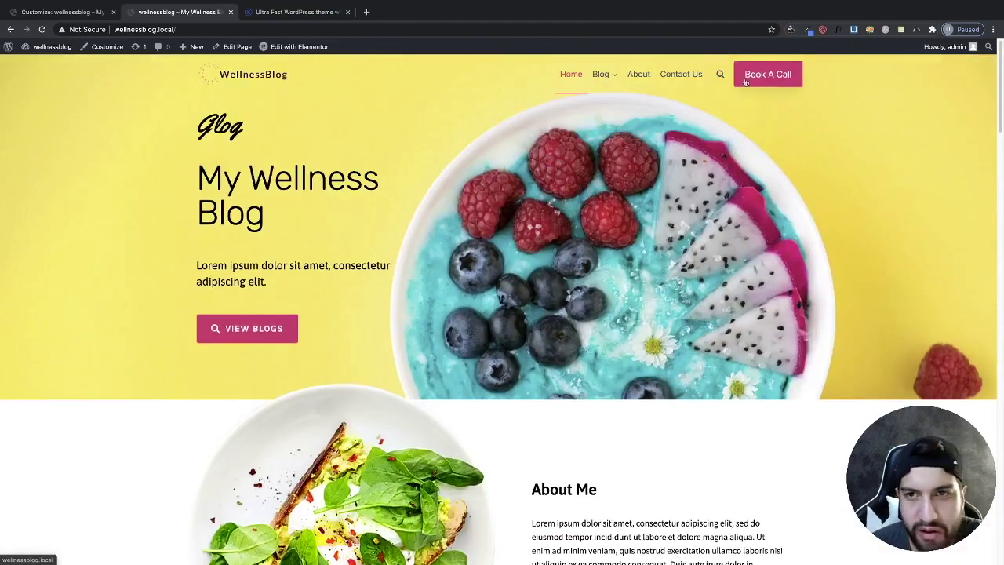
pyautogui.moveTo(605, 78)
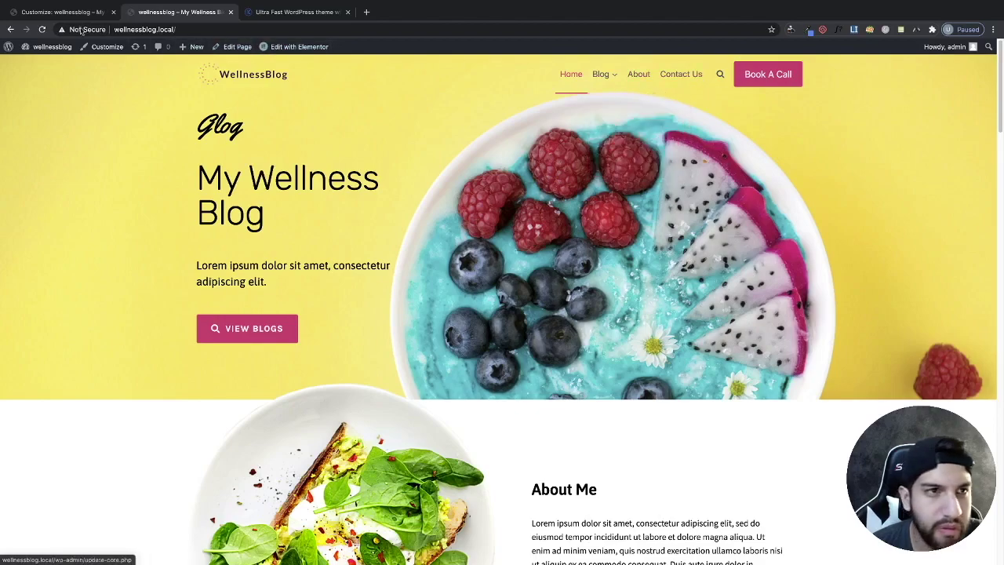
# Return to the site customizer and examine the available Enable Sticky Header options in the header settings
pyautogui.click(63, 12)
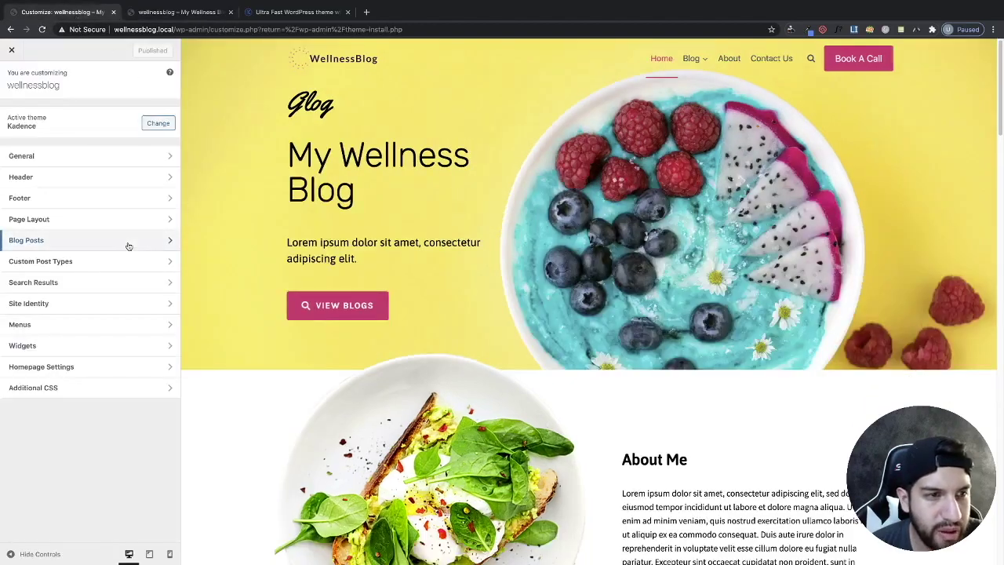
pyautogui.click(41, 180)
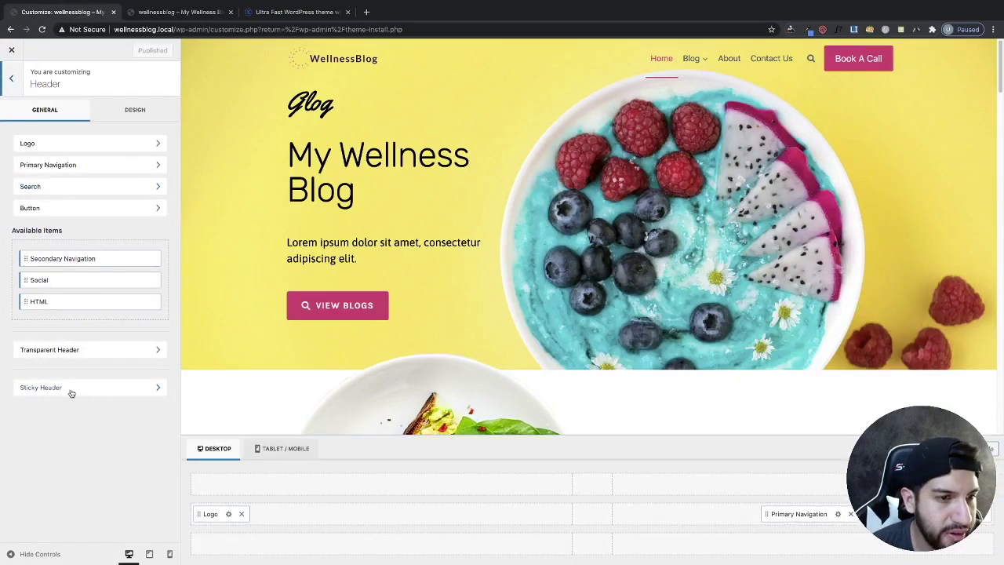
pyautogui.click(71, 389)
pyautogui.click(42, 154)
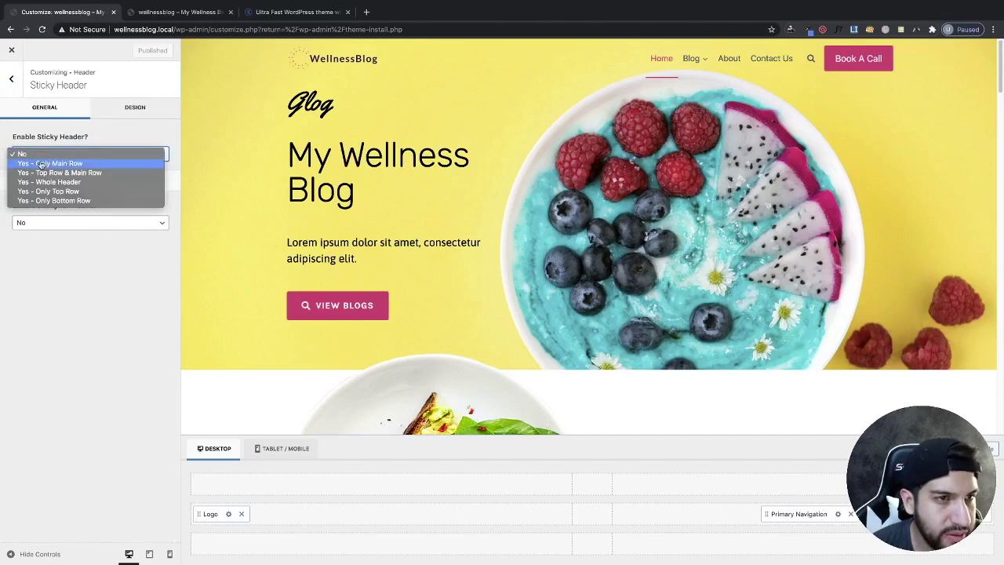
pyautogui.click(89, 326)
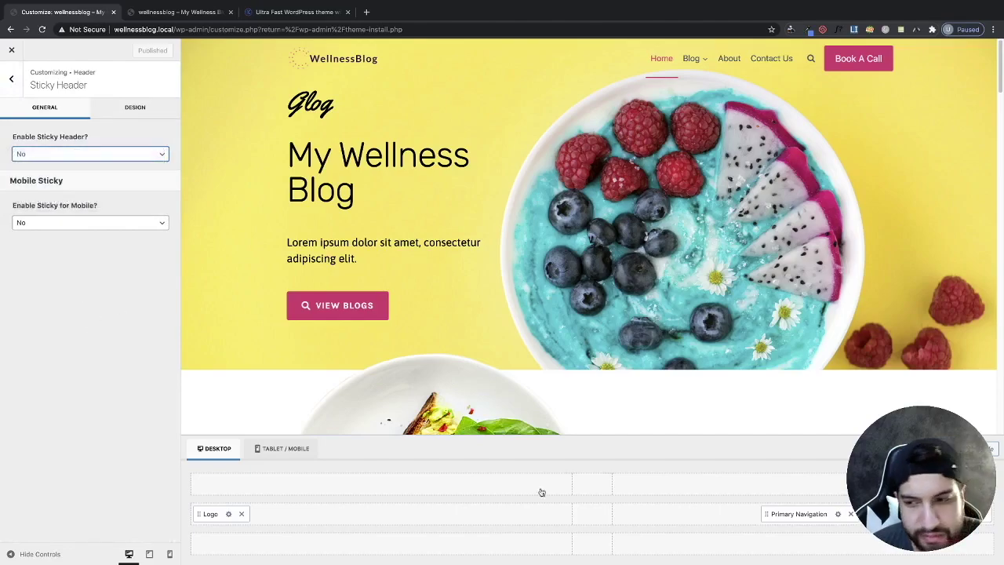
# Disable the transparent header and return to the main header settings
pyautogui.click(13, 94)
pyautogui.click(69, 351)
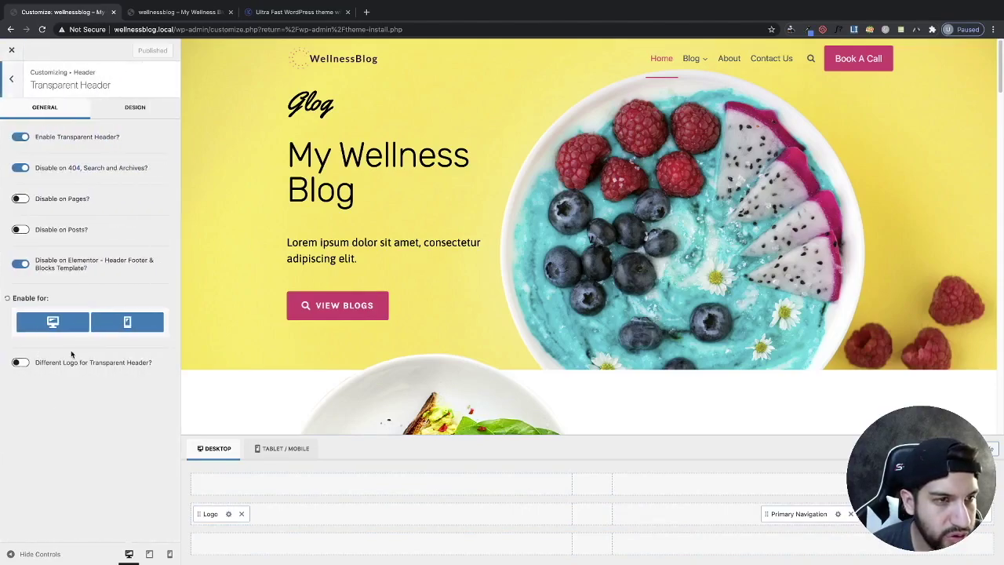
pyautogui.click(20, 137)
pyautogui.click(11, 79)
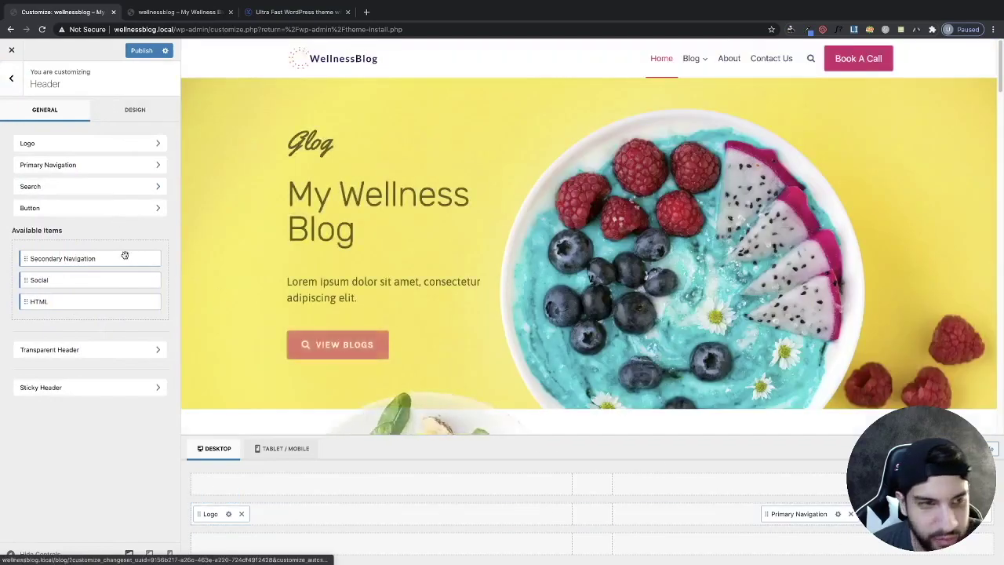
# Add the Secondary Navigation and Social items back to the far end of the desktop header's top row
pyautogui.moveTo(28, 258); pyautogui.dragTo(634, 484)
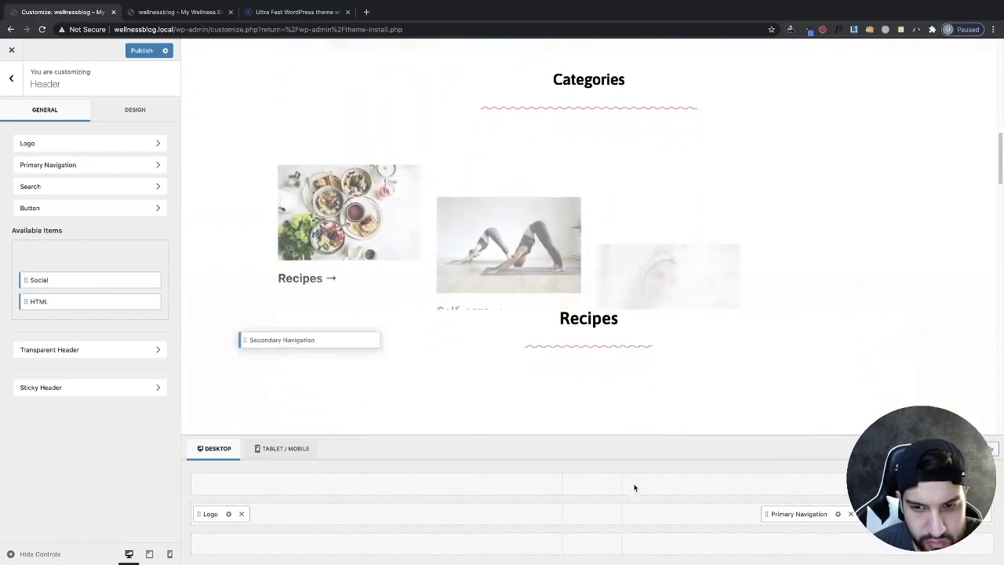
pyautogui.moveTo(25, 280); pyautogui.dragTo(862, 484)
pyautogui.scroll(15, 773, 268)
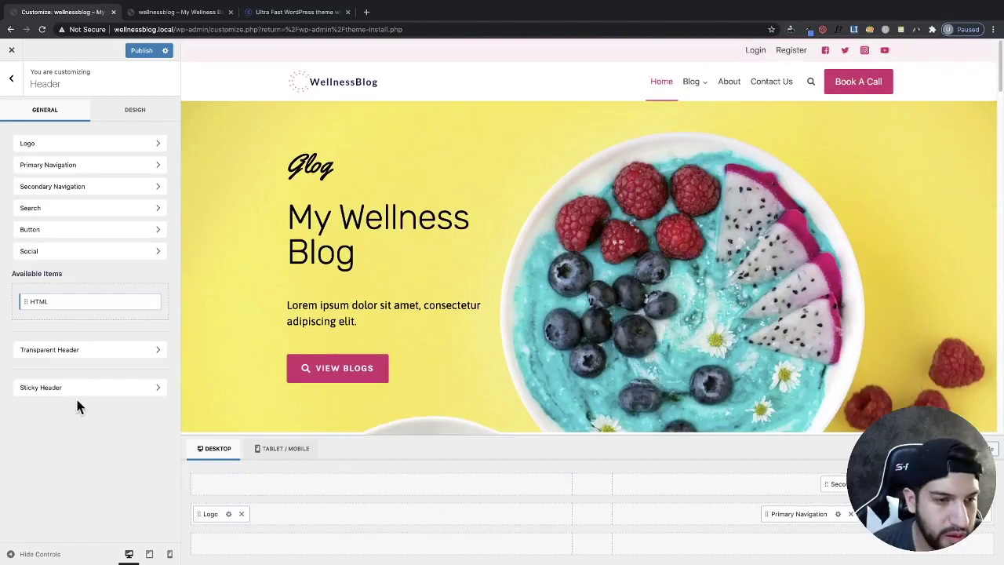
# Enable the sticky header for Only Main Row and check how it behaves as the preview page scrolls
pyautogui.click(45, 388)
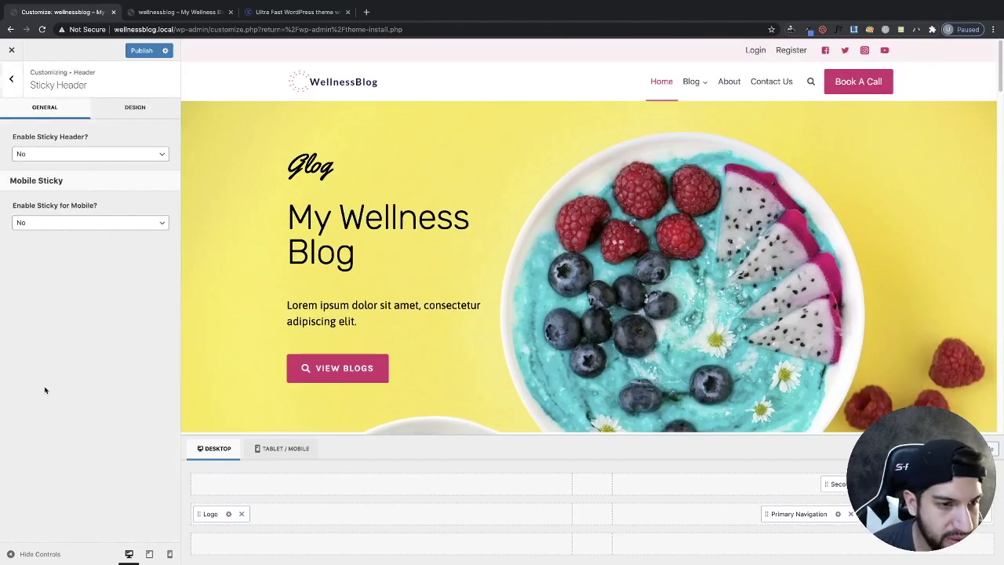
pyautogui.click(86, 158)
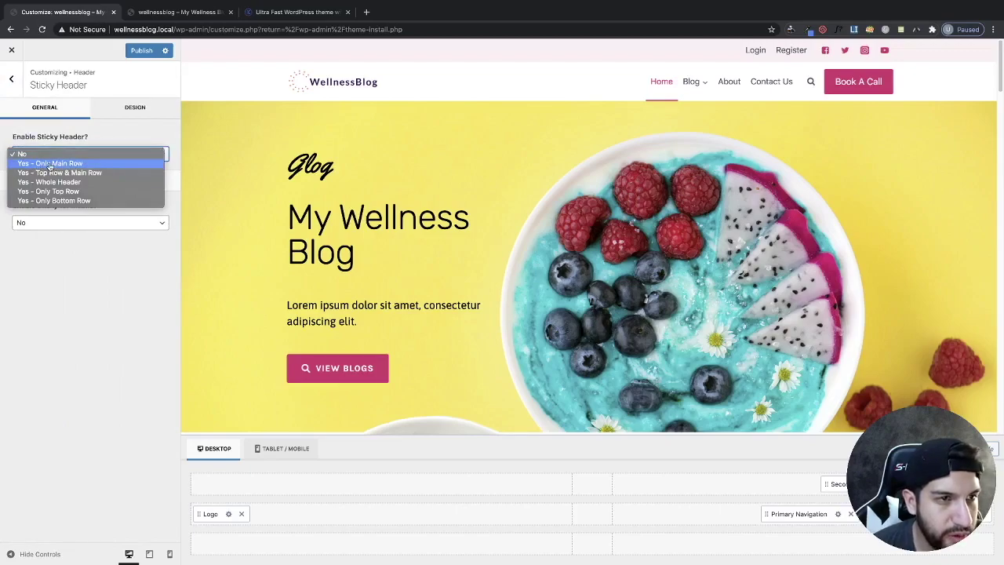
pyautogui.click(73, 164)
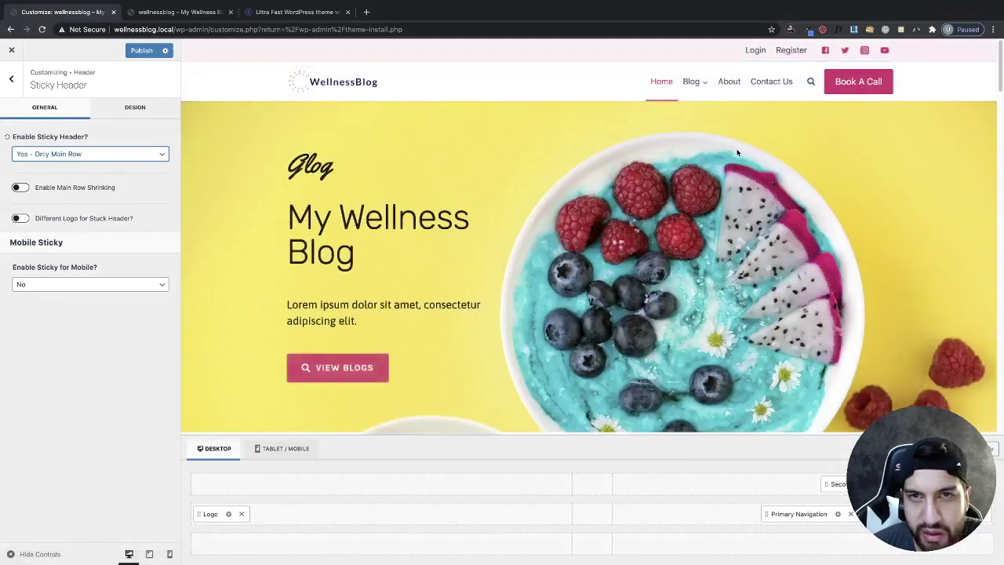
pyautogui.scroll(-5, 735, 155)
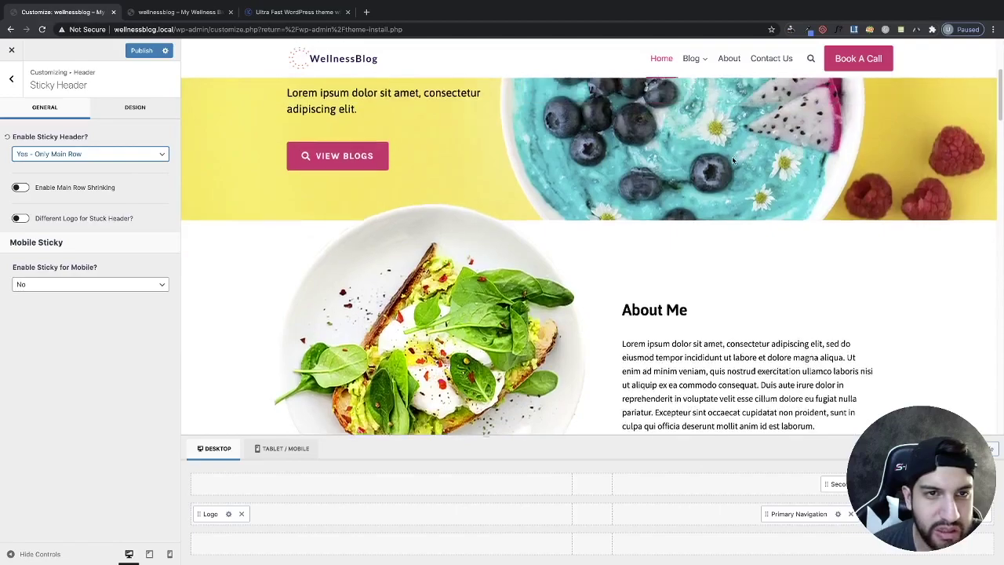
pyautogui.scroll(4, 733, 161)
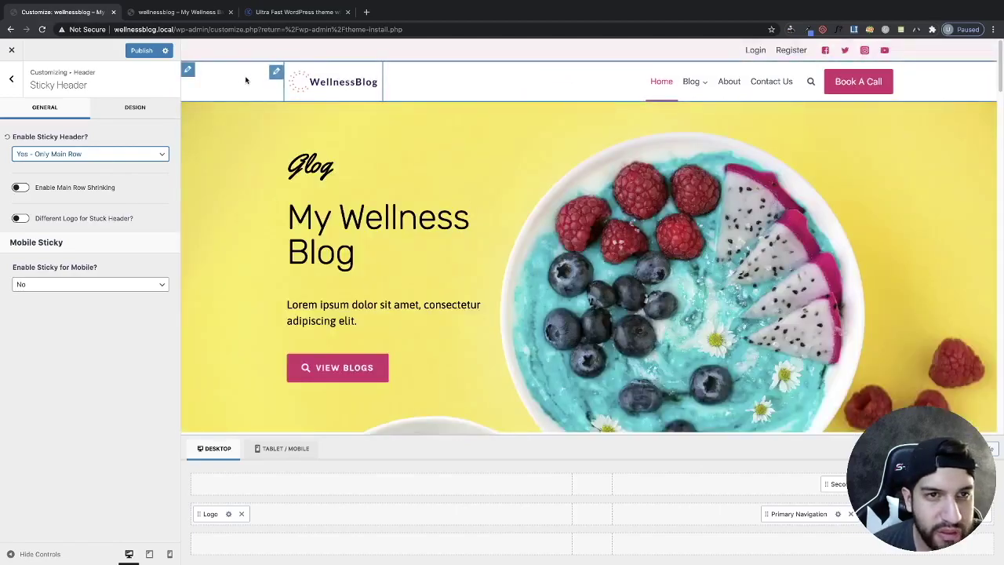
# Try the Whole Header option for the sticky header and check it in the preview page
pyautogui.click(34, 160)
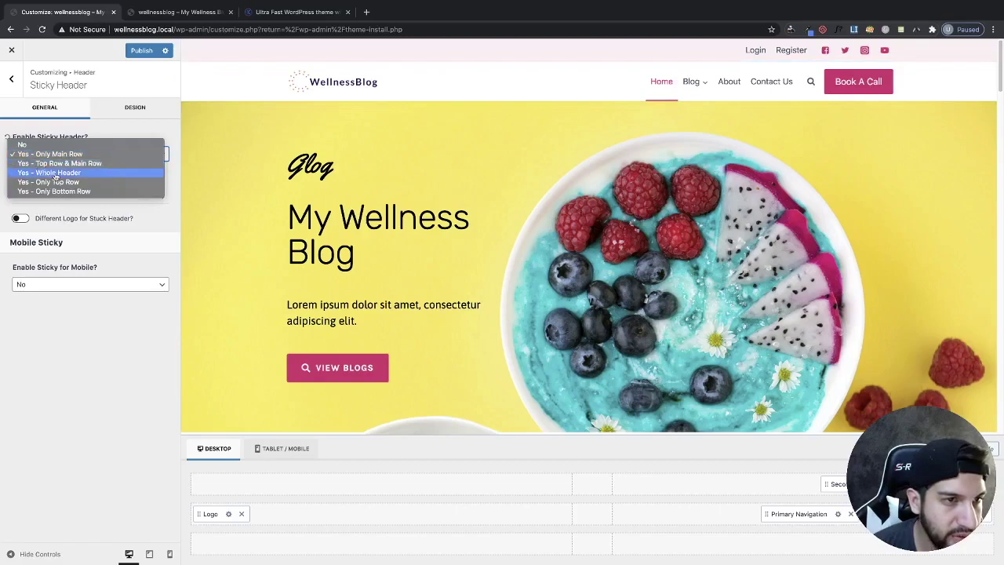
pyautogui.click(57, 173)
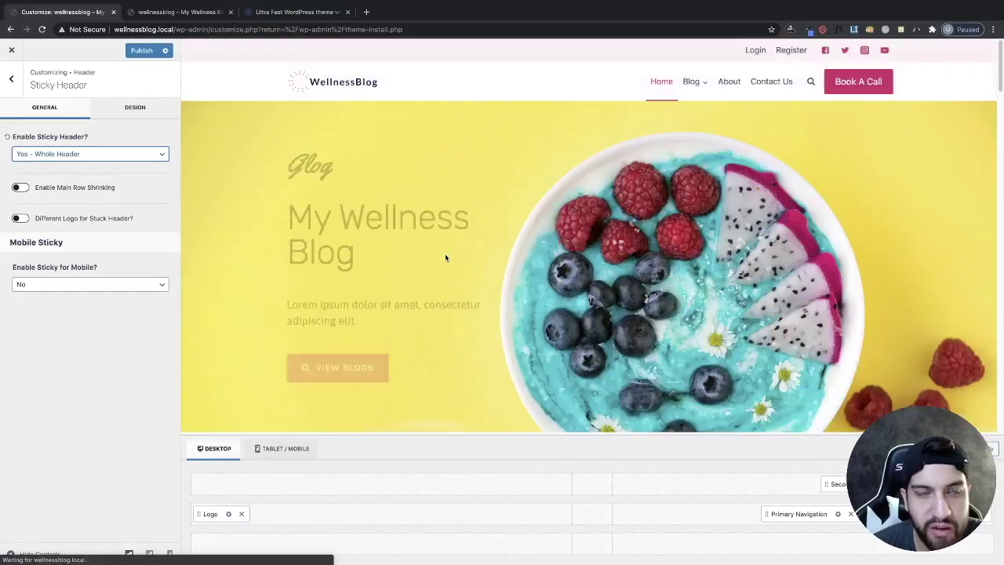
pyautogui.scroll(-5, 445, 254)
pyautogui.scroll(-3, 445, 253)
pyautogui.scroll(8, 444, 253)
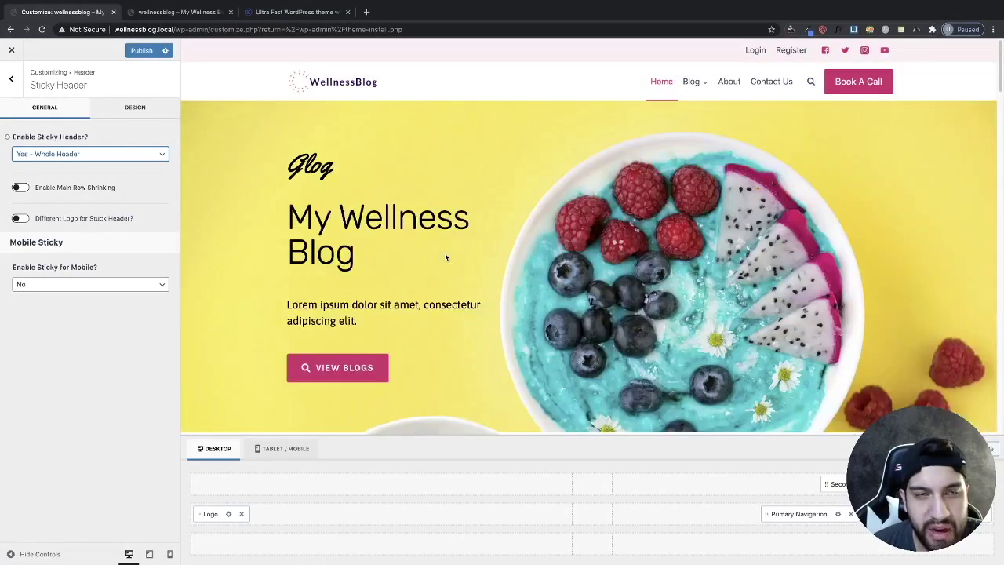
# Set the sticky header back to Only Main Row and check the main row's behavior throughout the preview page
pyautogui.click(56, 155)
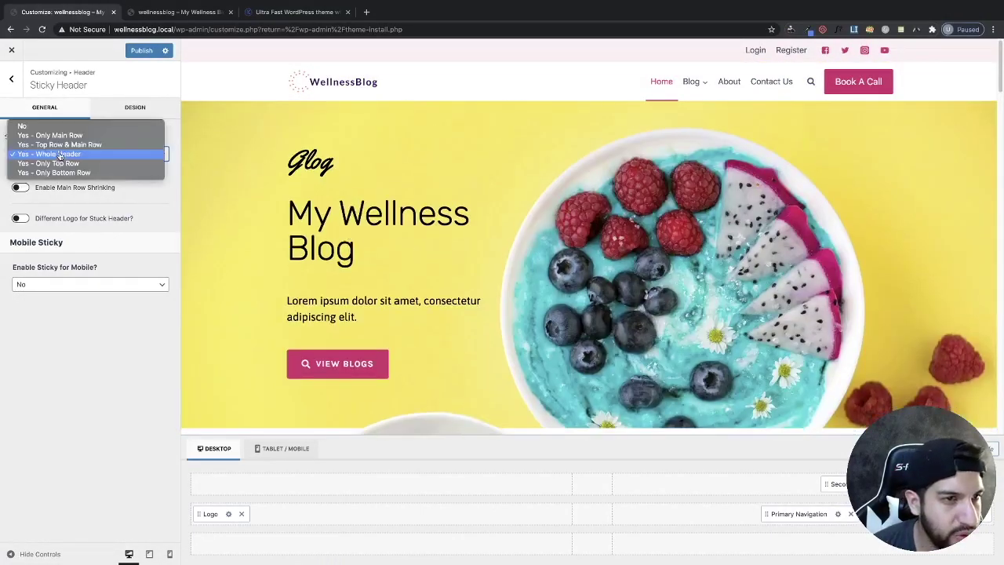
pyautogui.click(60, 136)
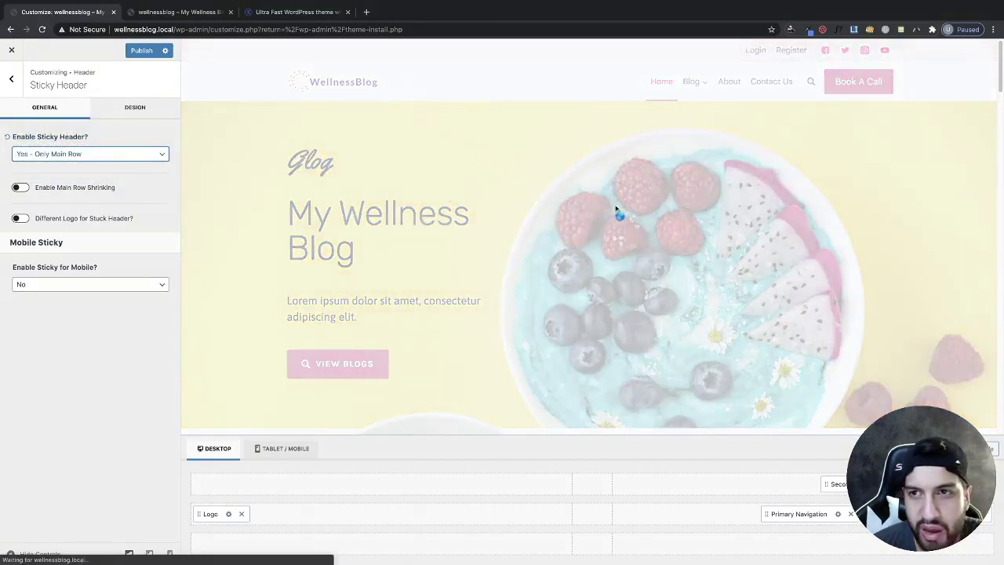
pyautogui.scroll(-10, 611, 202)
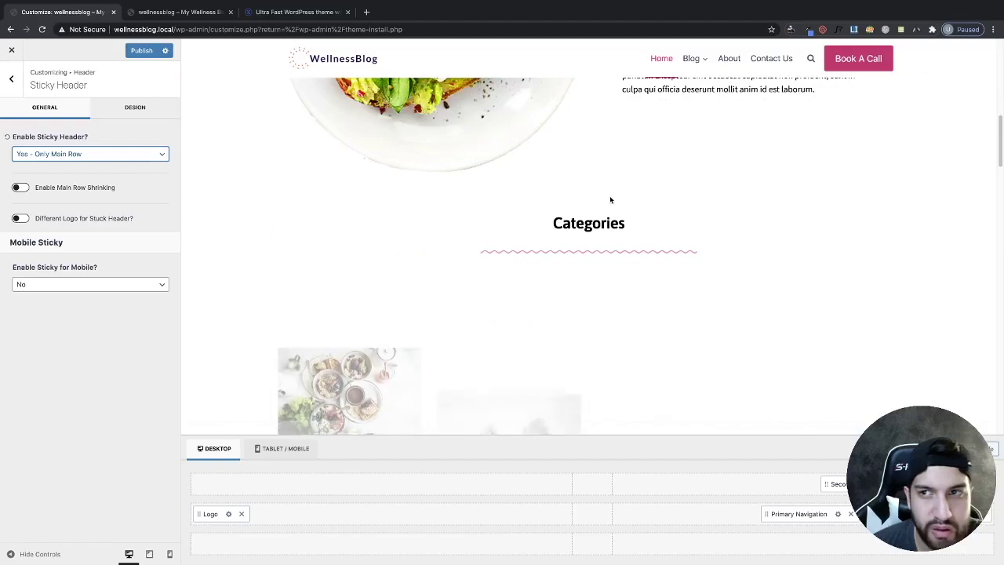
pyautogui.scroll(10, 609, 197)
pyautogui.scroll(-1, 413, 196)
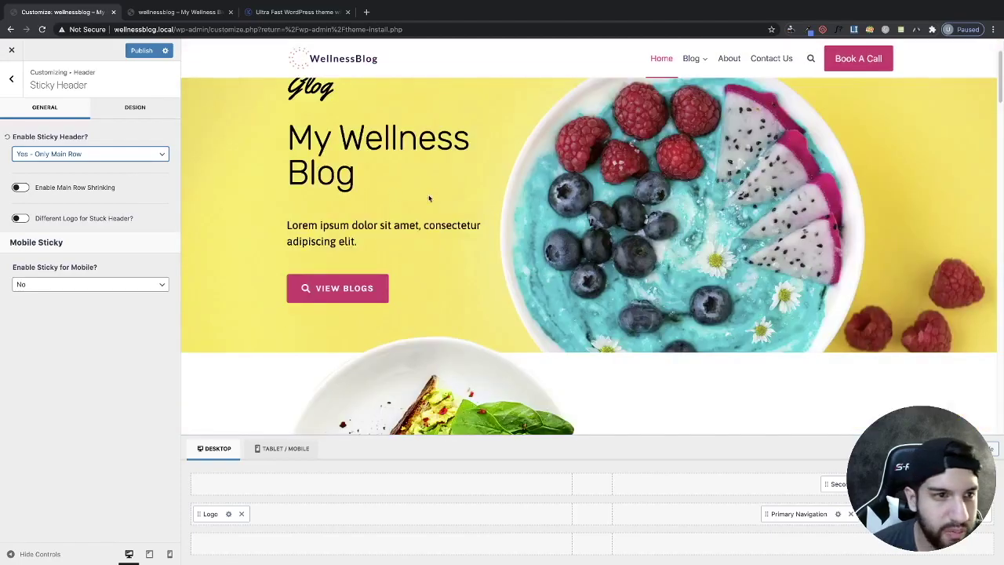
pyautogui.scroll(1, 412, 196)
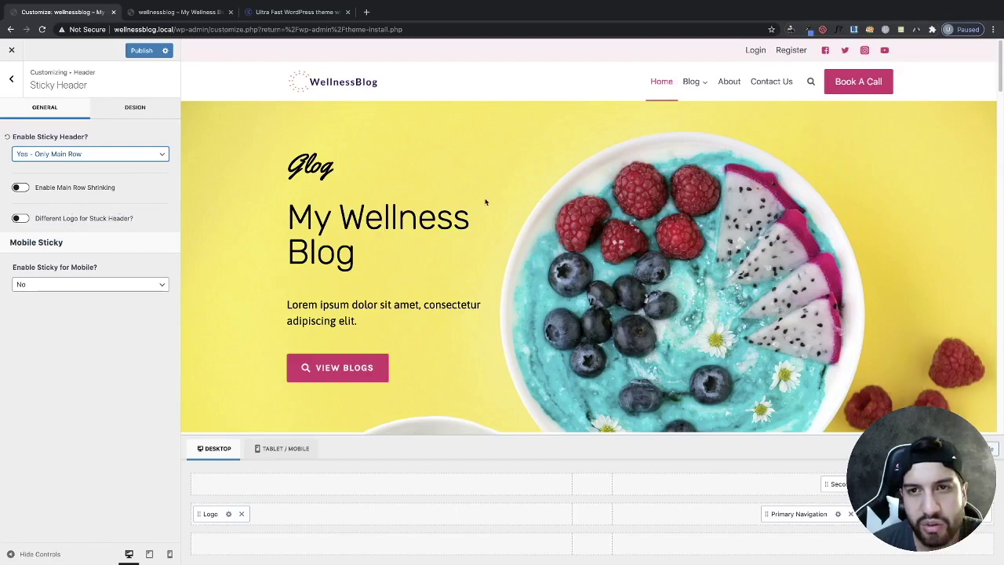
pyautogui.scroll(-5, 502, 205)
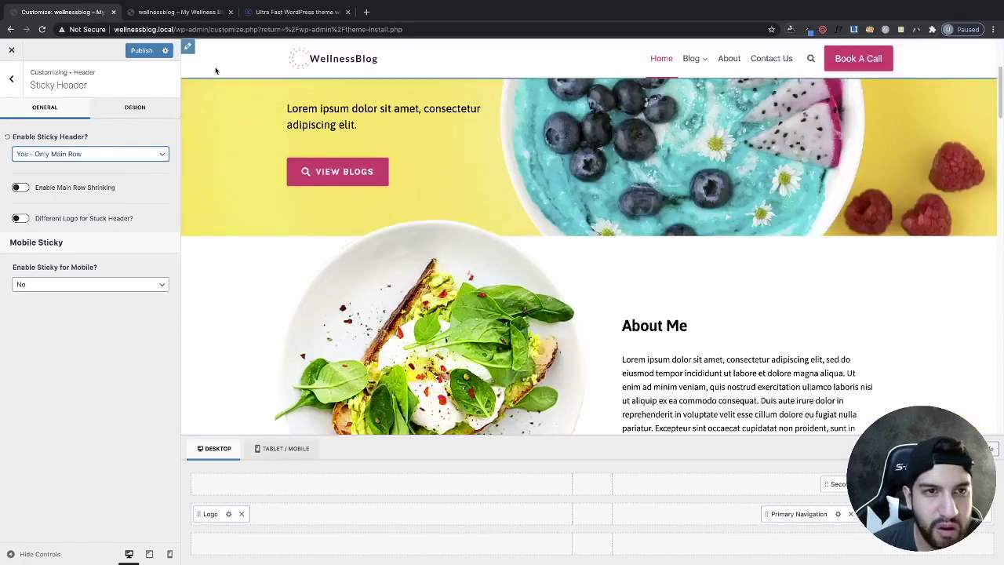
pyautogui.scroll(5, 527, 203)
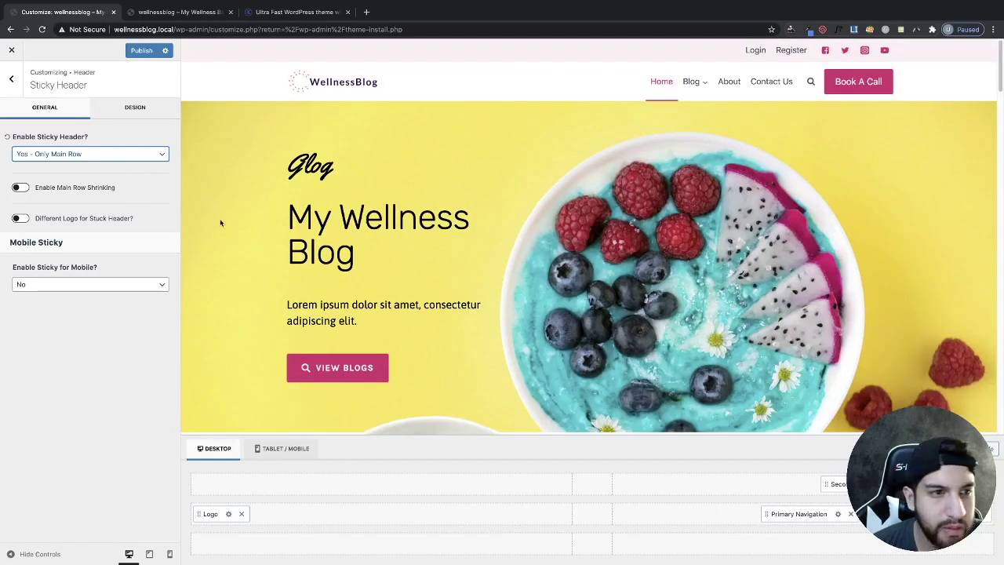
# Enable Main Row Shrinking for the sticky header and check the effect in the preview page
pyautogui.click(20, 188)
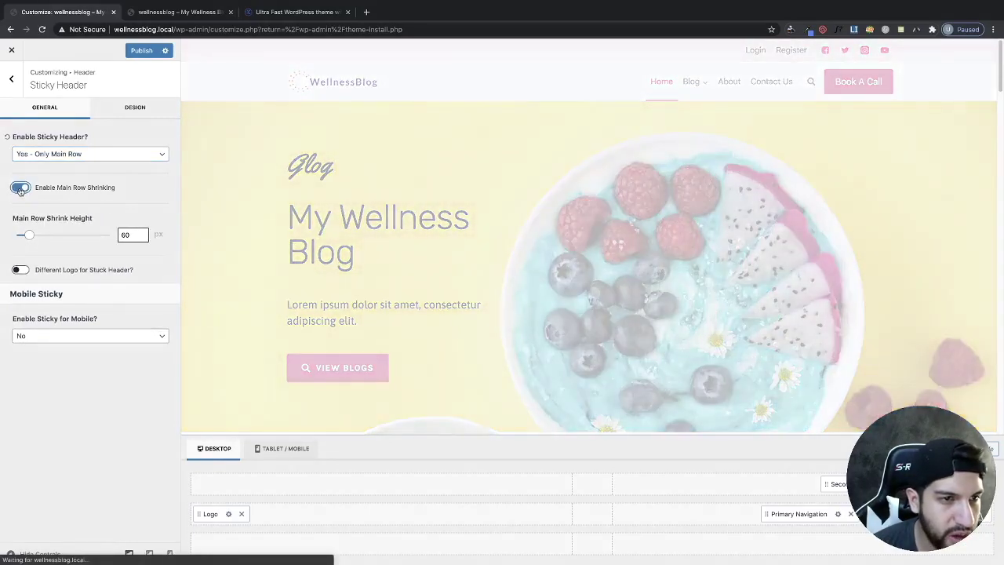
pyautogui.scroll(-3, 422, 186)
pyautogui.scroll(3, 422, 187)
pyautogui.scroll(-5, 422, 190)
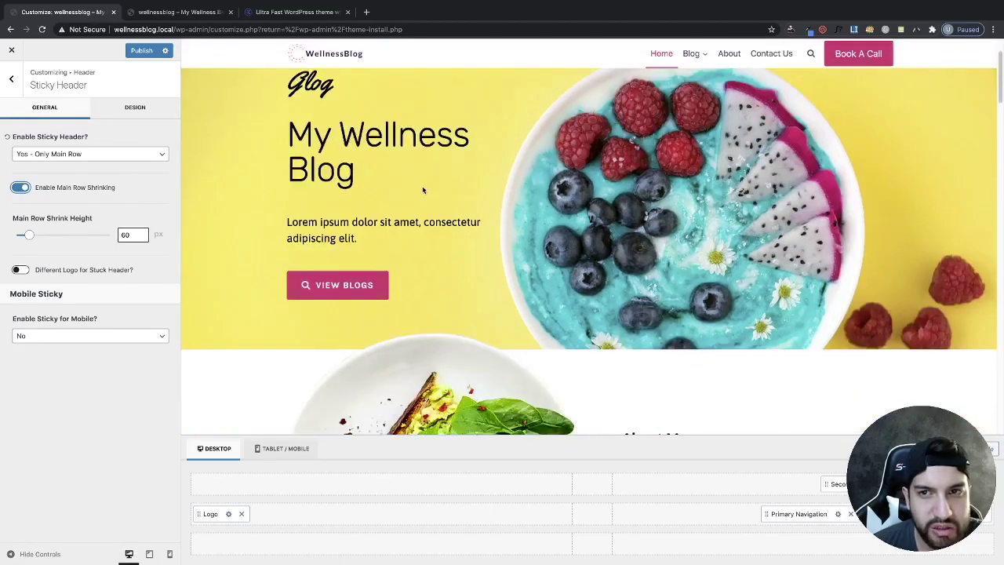
pyautogui.scroll(4, 421, 190)
pyautogui.scroll(1, 422, 190)
pyautogui.scroll(-2, 422, 190)
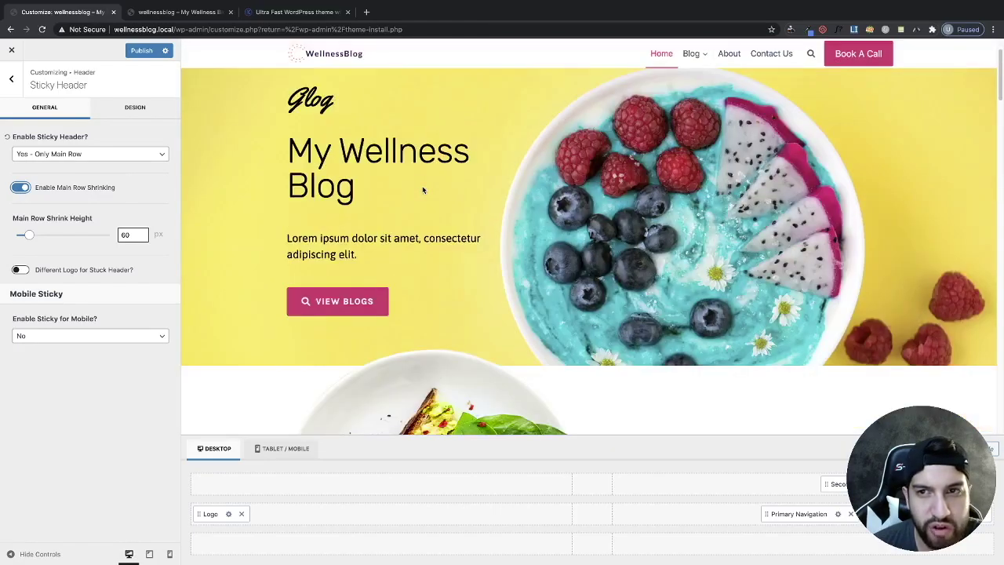
# Try the Different Logo for Stuck Header option, check the stuck logo in the preview, and turn the option off again
pyautogui.click(17, 270)
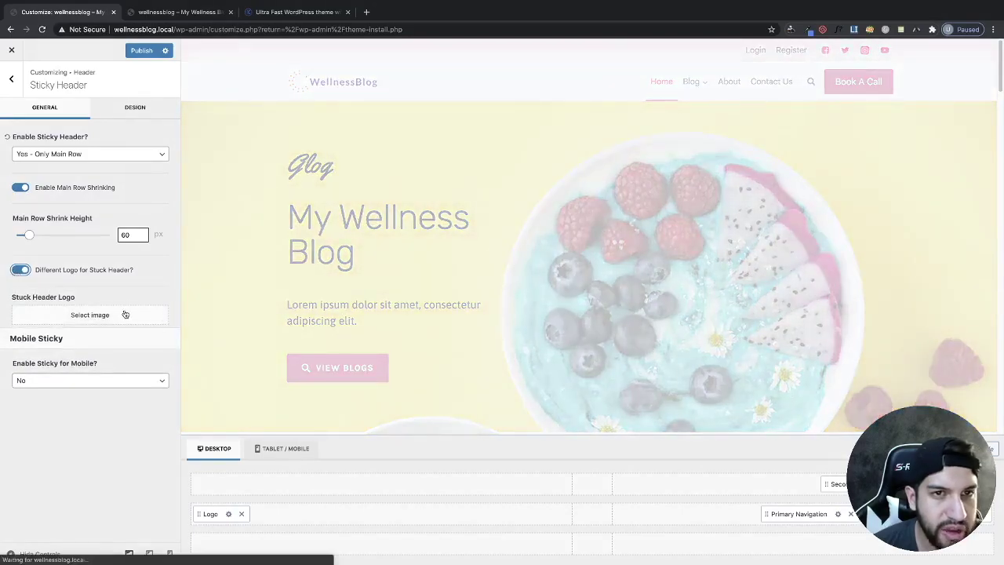
pyautogui.scroll(-2, 404, 188)
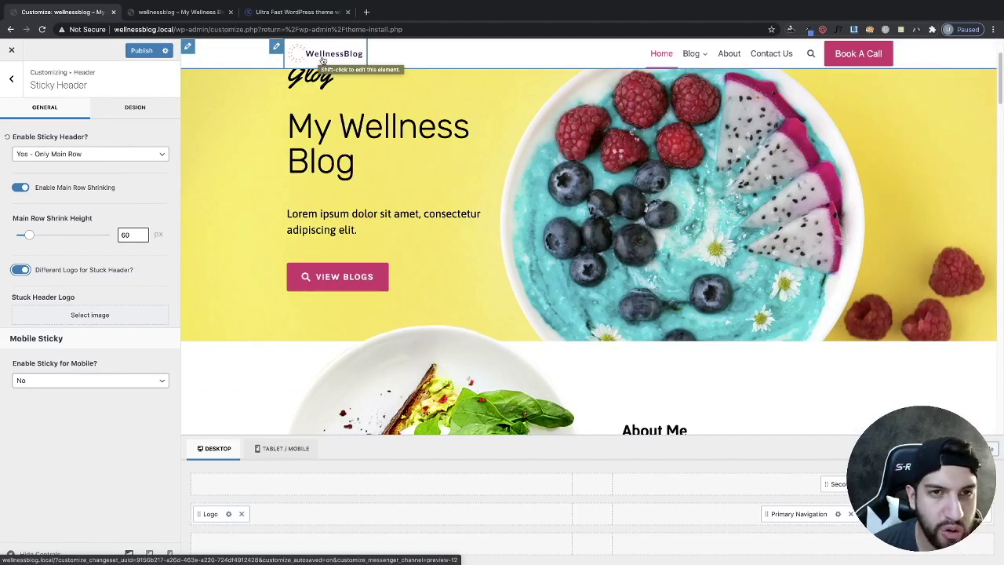
pyautogui.scroll(2, 326, 94)
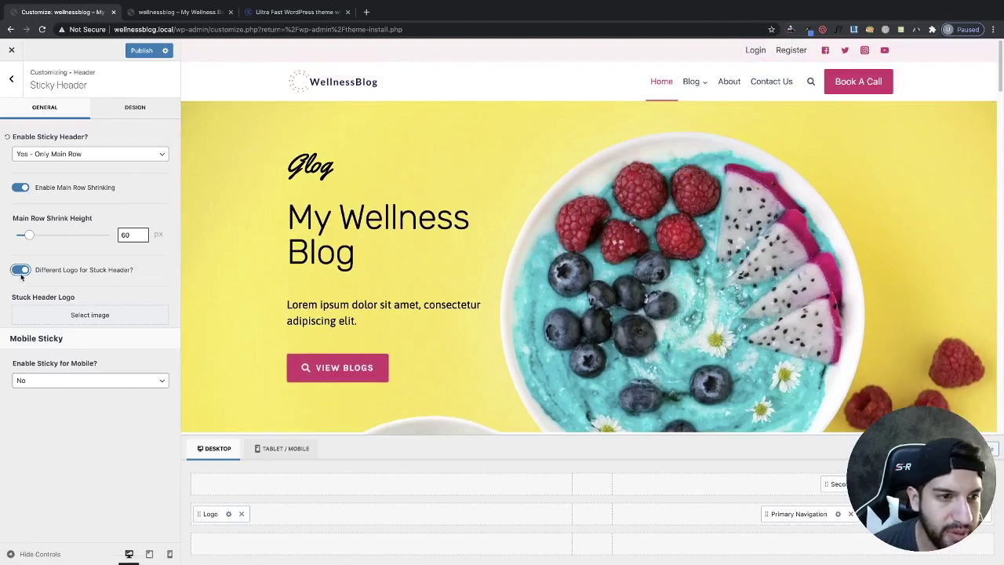
pyautogui.click(21, 270)
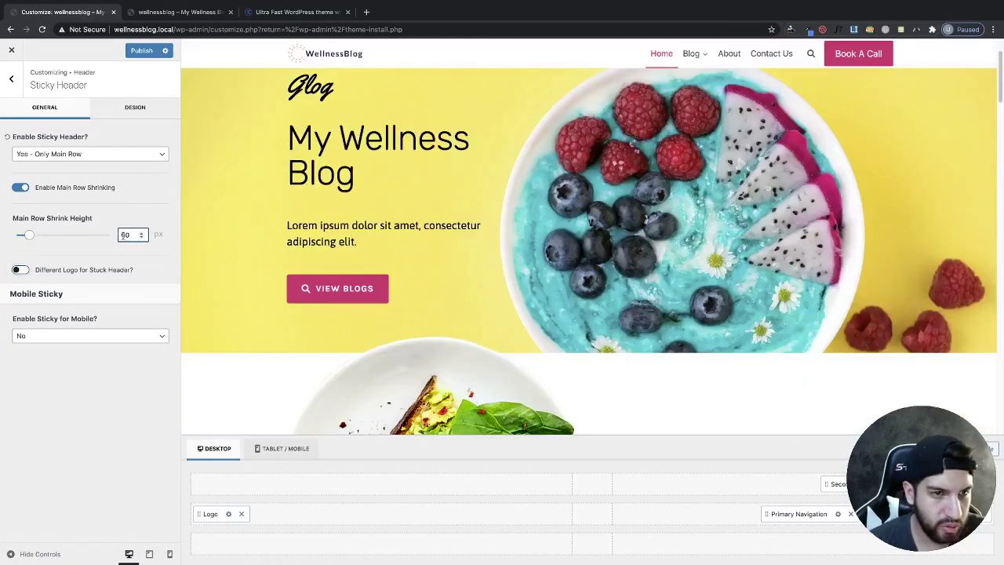
# Set the Main Row Shrink Height to 85 px and check the sticky header in the preview
pyautogui.moveTo(32, 242); pyautogui.dragTo(38, 241)
pyautogui.scroll(-10, 456, 178)
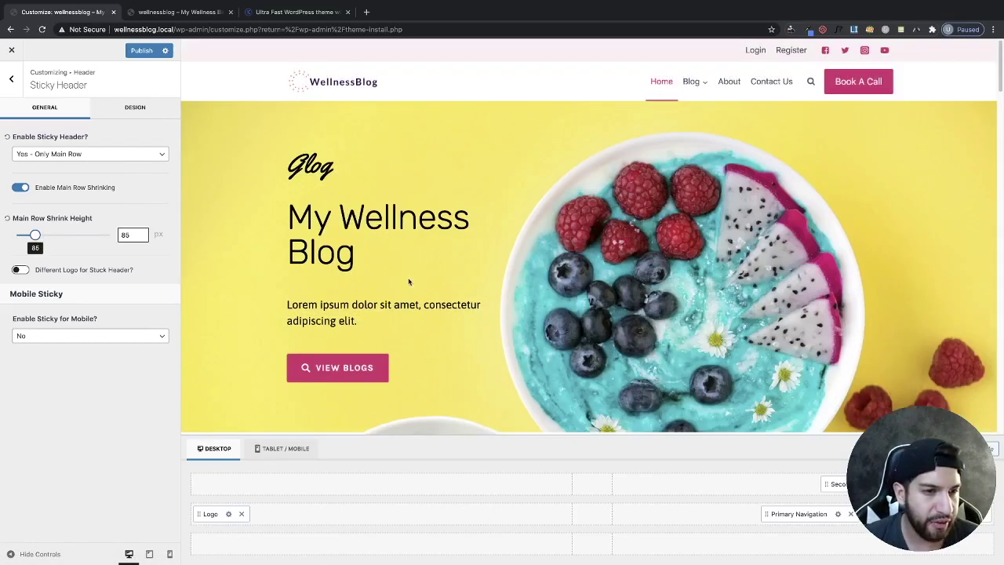
# Switch the preview to phone size and set the mobile sticky header to Only Main Row
pyautogui.click(169, 554)
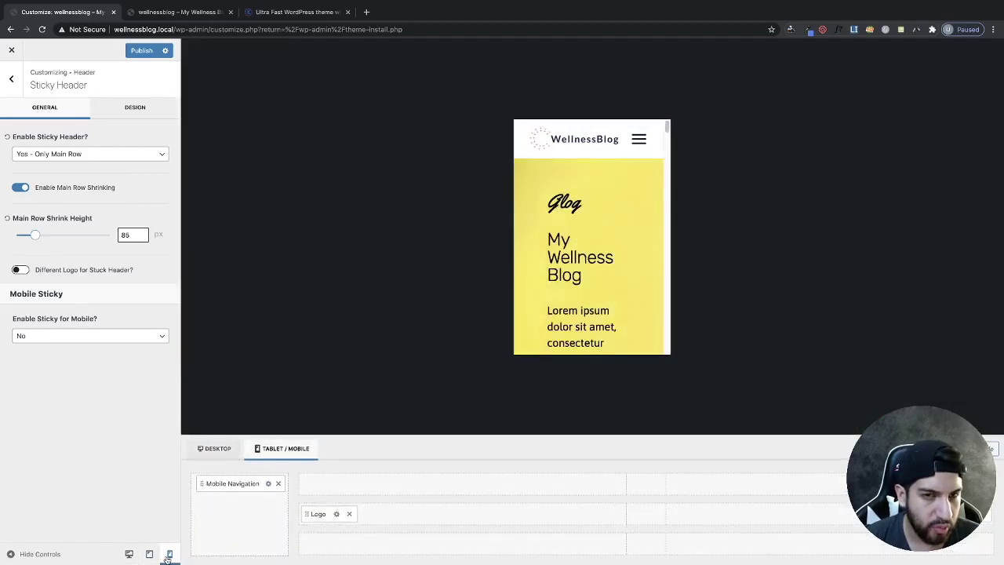
pyautogui.scroll(-10, 618, 275)
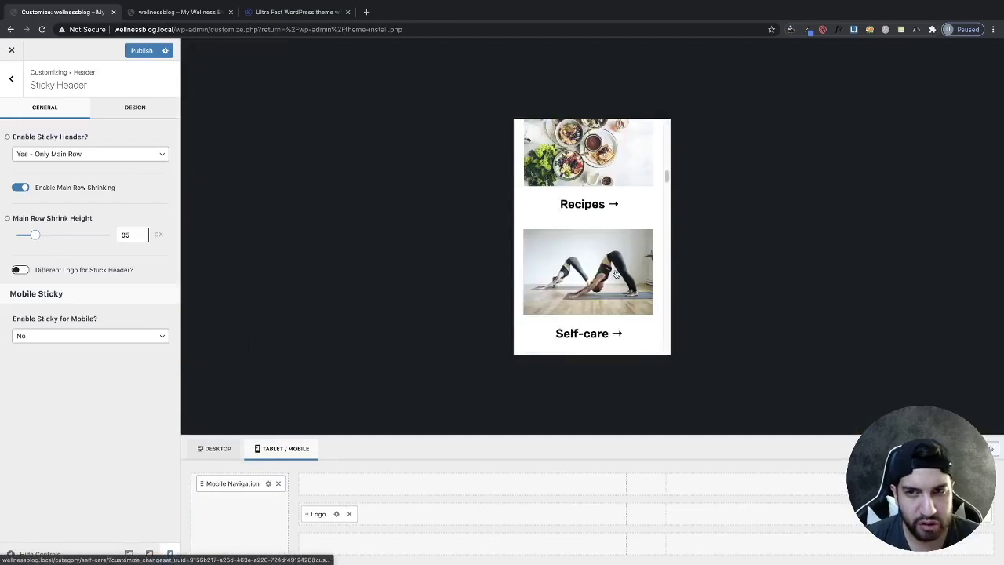
pyautogui.scroll(10, 616, 279)
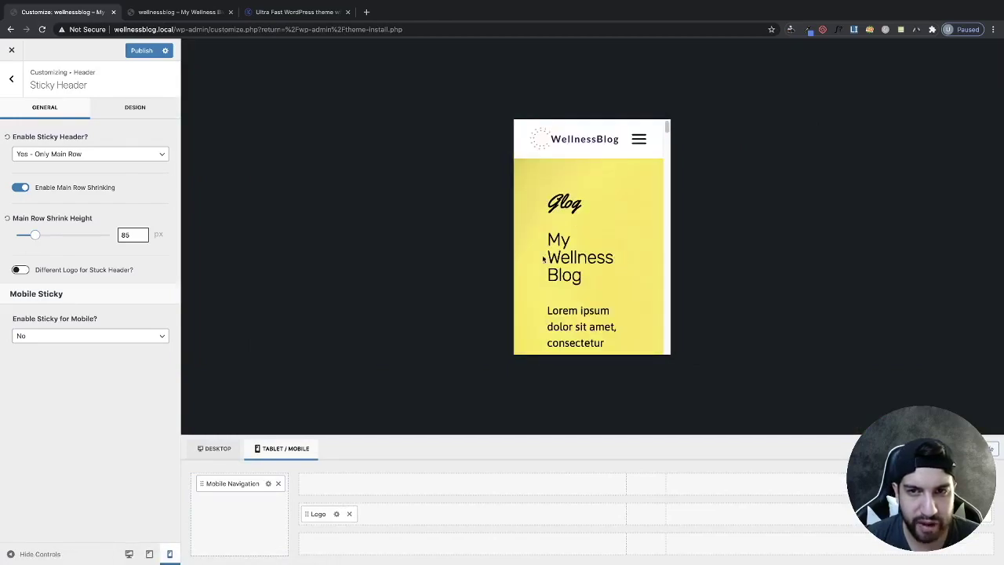
pyautogui.click(40, 338)
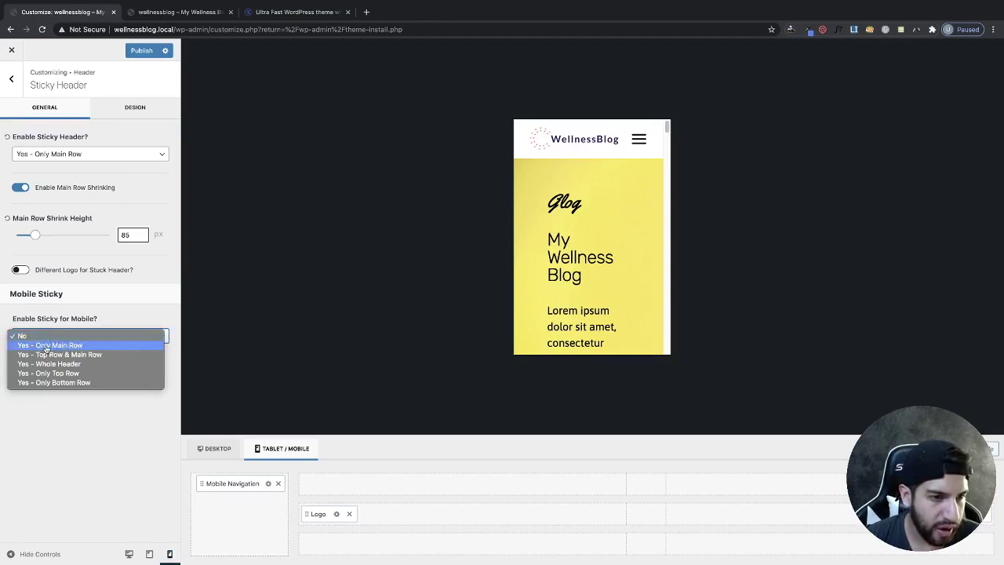
pyautogui.press('Escape')
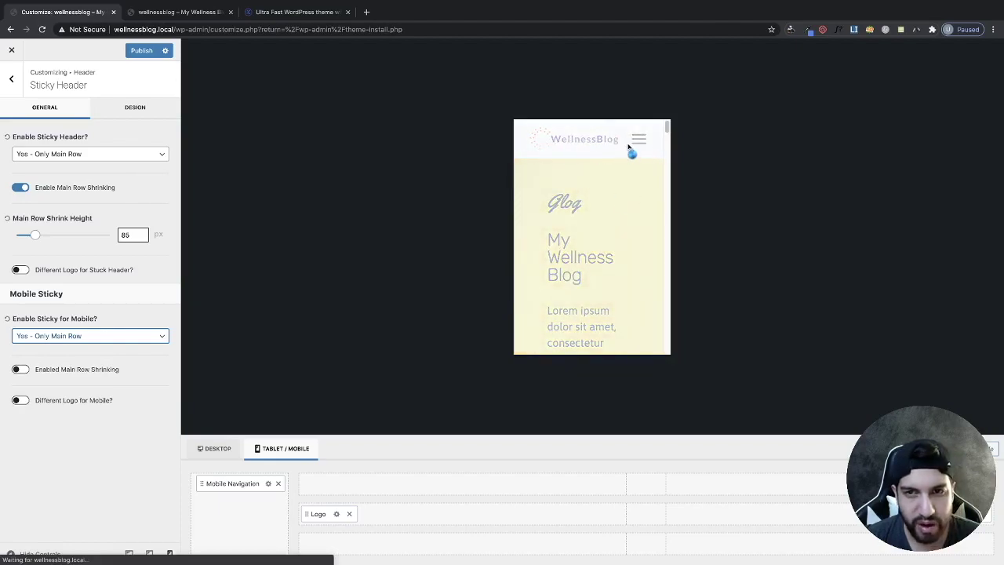
# Examine how the mobile sticky main row behaves throughout the phone-size preview page
pyautogui.scroll(-5, 584, 215)
pyautogui.scroll(5, 616, 224)
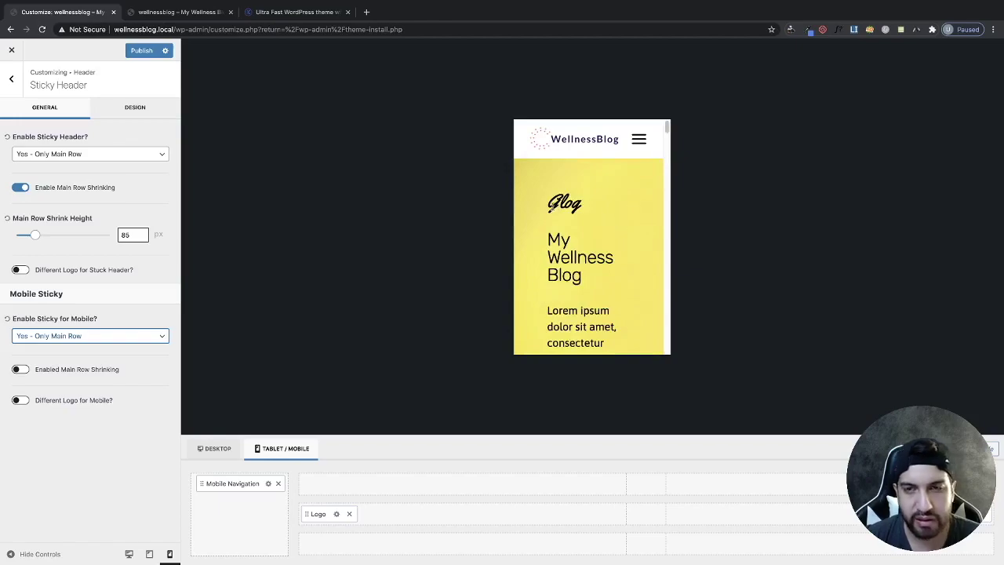
pyautogui.scroll(-4, 616, 220)
pyautogui.scroll(-5, 609, 215)
pyautogui.scroll(8, 609, 215)
pyautogui.scroll(-3, 609, 215)
pyautogui.scroll(-3, 609, 215)
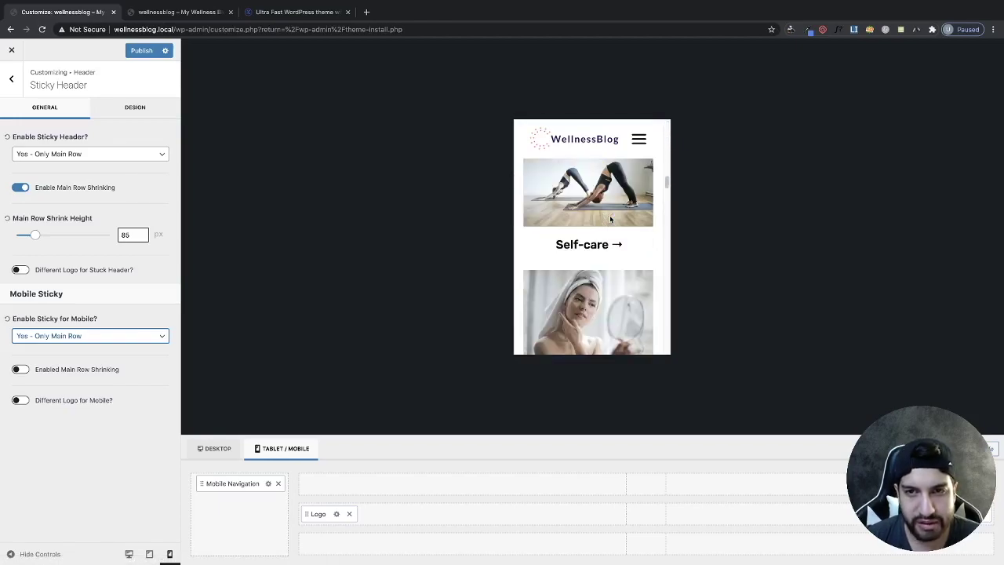
pyautogui.scroll(6, 610, 215)
pyautogui.scroll(-2, 609, 216)
pyautogui.scroll(2, 642, 279)
pyautogui.scroll(-1, 623, 280)
pyautogui.scroll(1, 622, 280)
# Enable Main Row Shrinking for the mobile sticky header and check the effect in the phone preview
pyautogui.click(16, 370)
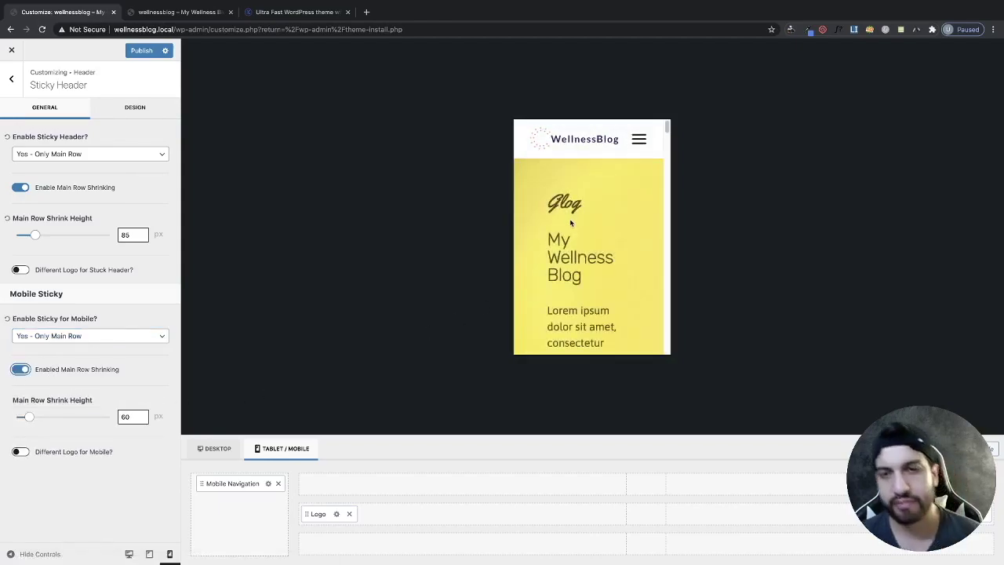
pyautogui.scroll(-5, 570, 222)
pyautogui.scroll(2, 570, 217)
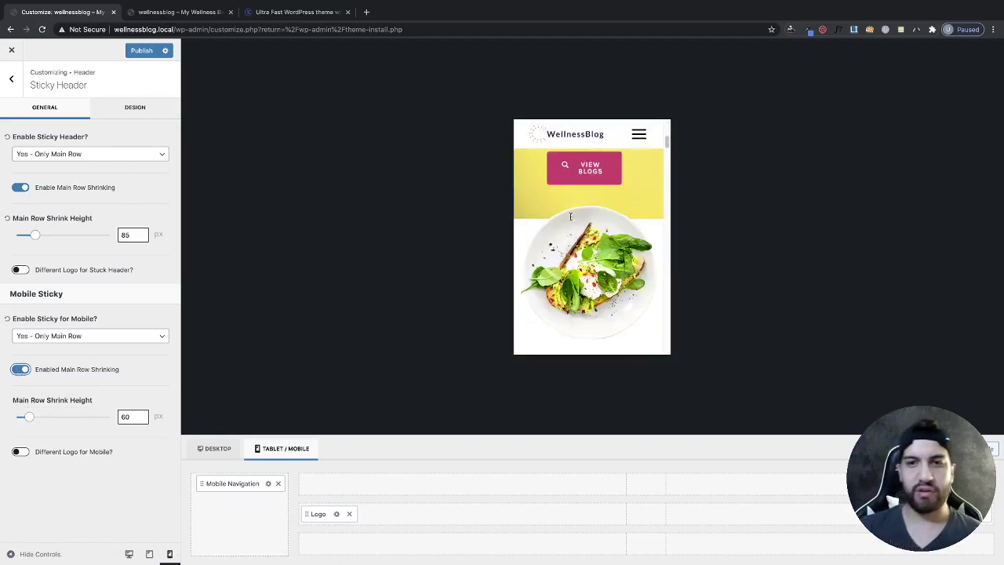
pyautogui.scroll(3, 570, 217)
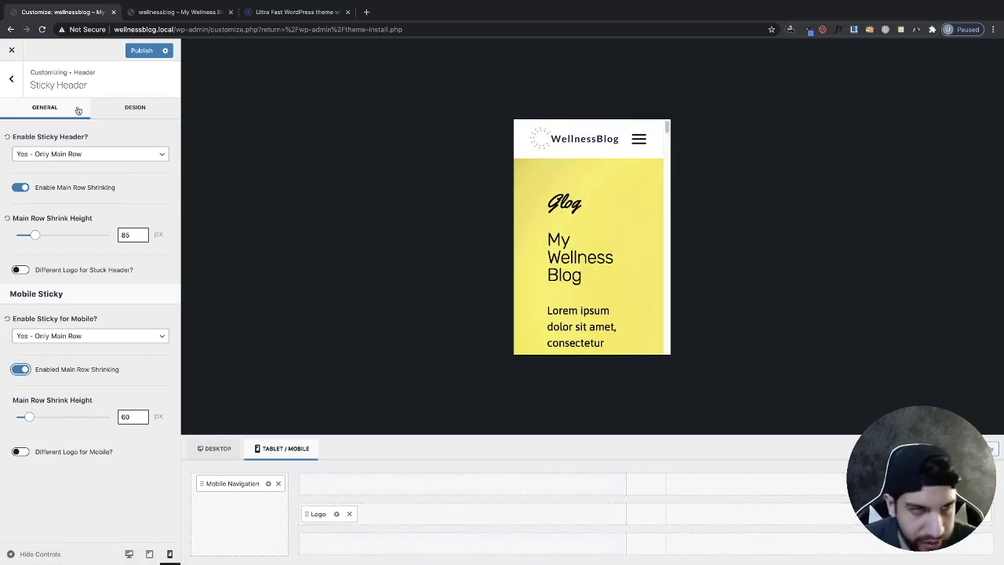
# Place the Social item in the center of the mobile header's top row
pyautogui.click(11, 79)
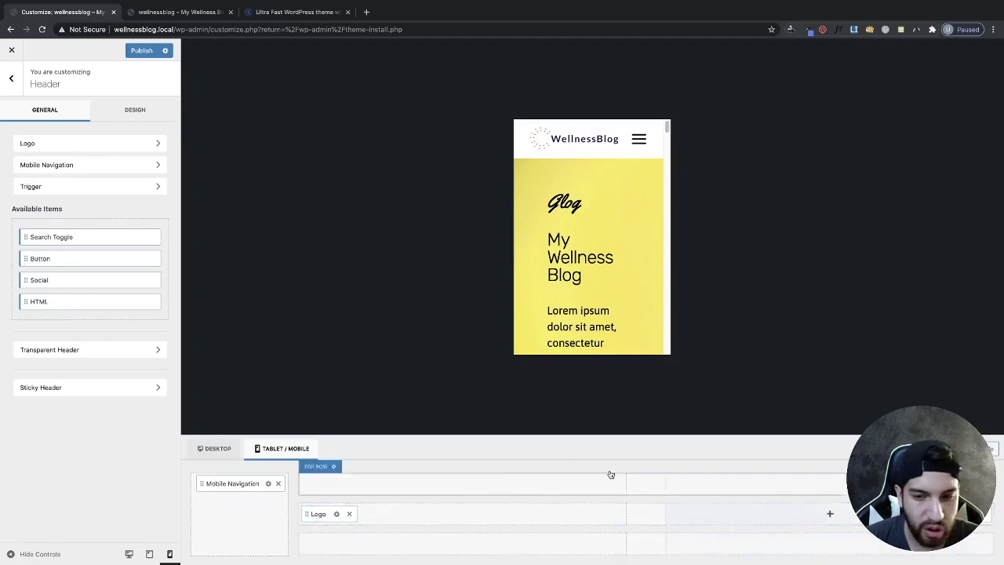
pyautogui.click(78, 280)
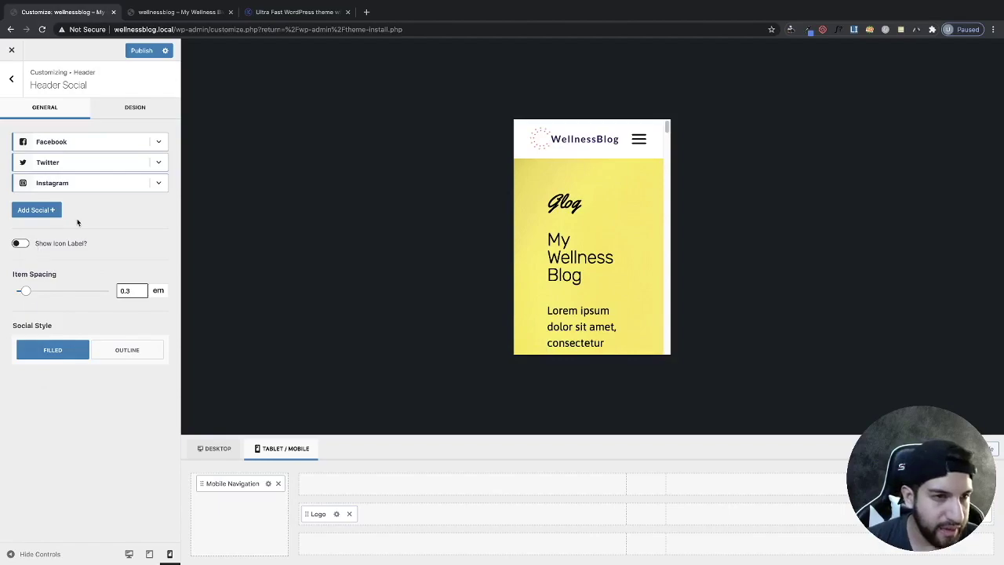
pyautogui.click(11, 79)
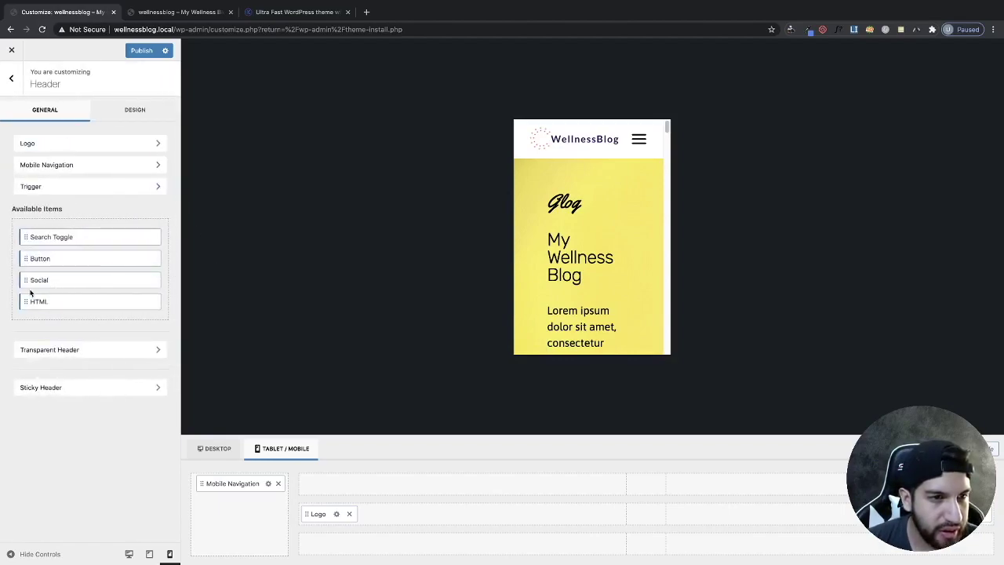
pyautogui.moveTo(26, 281); pyautogui.dragTo(646, 486)
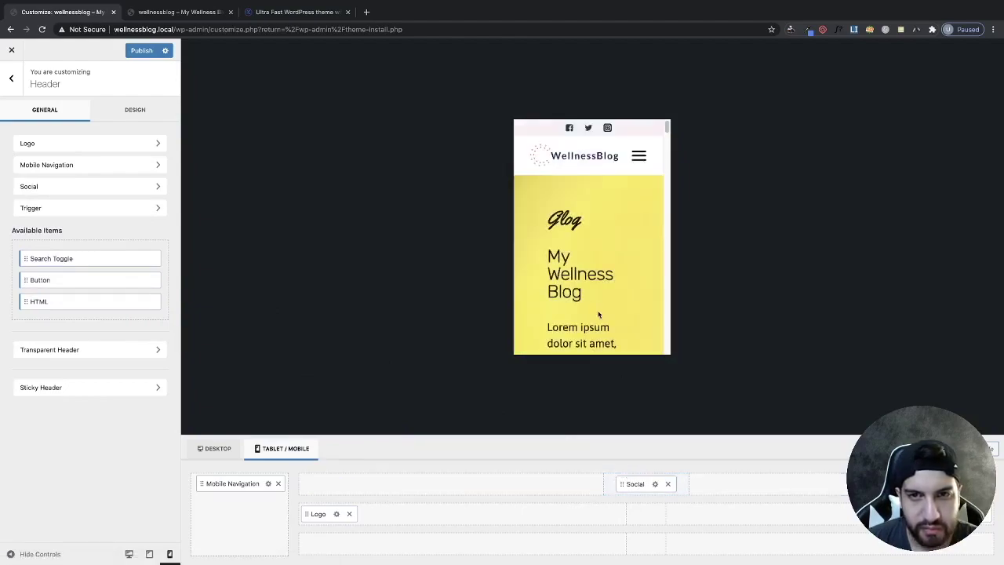
# Set the mobile social icons' initial color to the pink palette color and make their background fully transparent
pyautogui.click(654, 483)
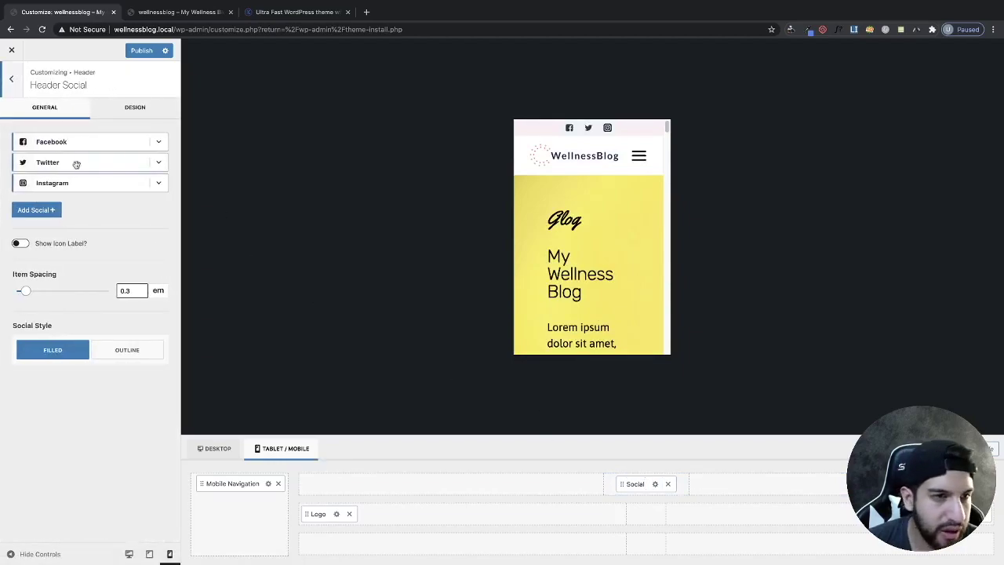
pyautogui.click(119, 109)
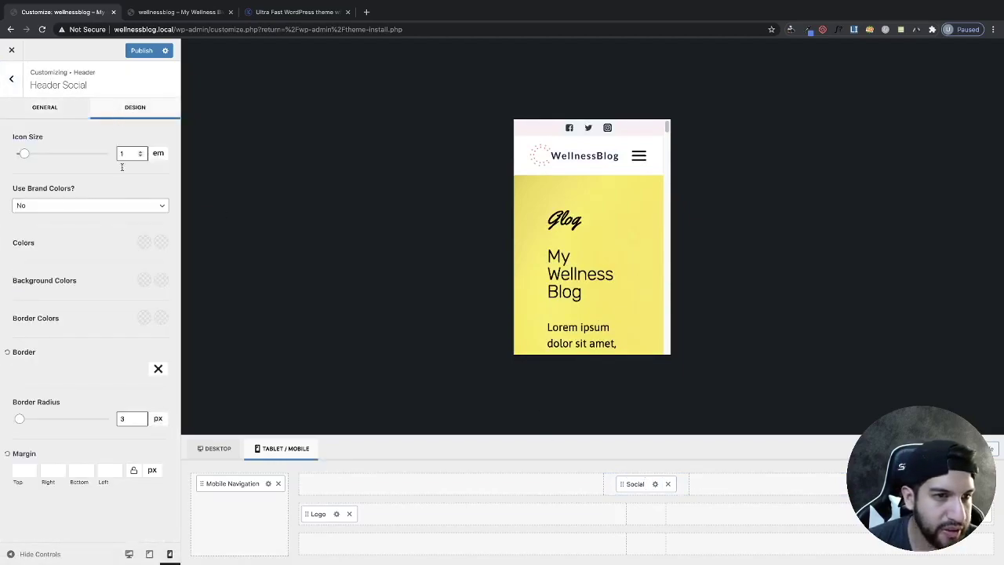
pyautogui.click(145, 241)
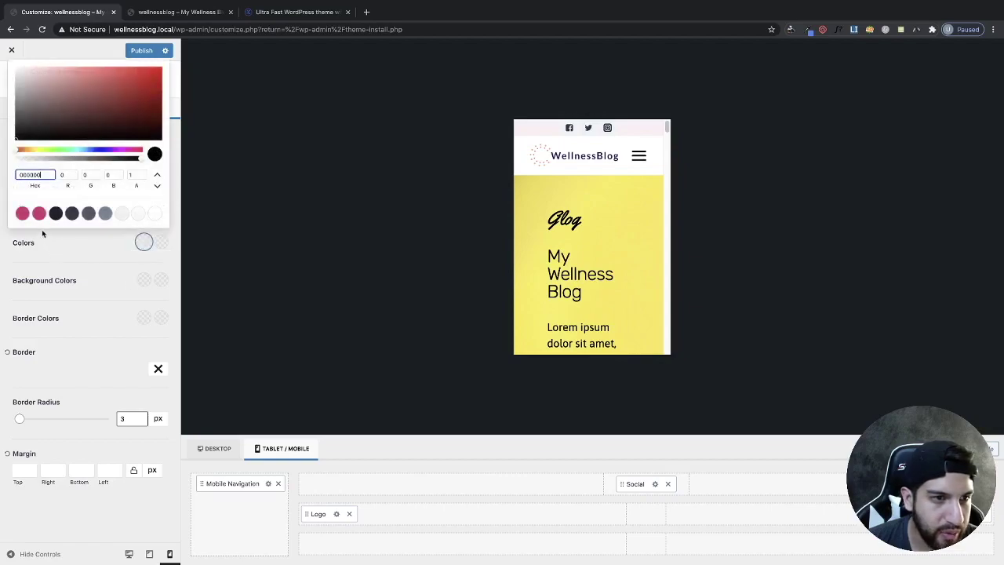
pyautogui.click(107, 264)
pyautogui.click(143, 280)
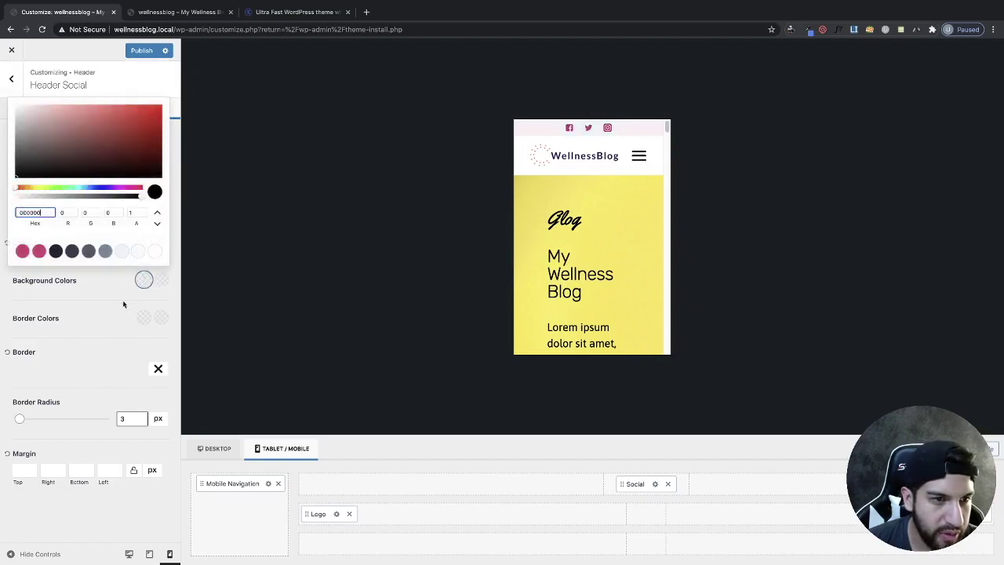
pyautogui.moveTo(133, 200); pyautogui.dragTo(26, 205)
pyautogui.click(74, 289)
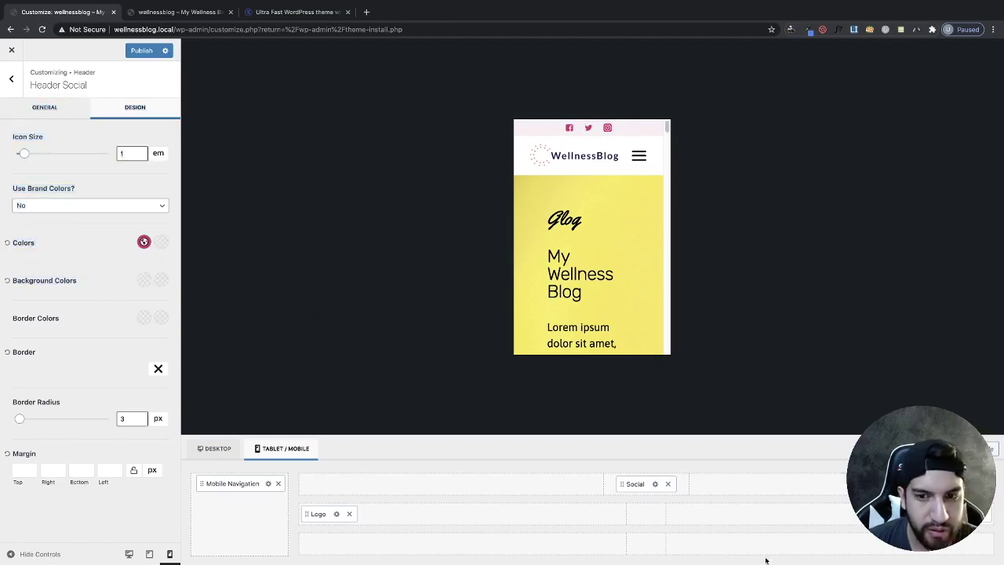
# Publish the header changes and check the sticky header's behavior on the reloaded live wellnessblog page
pyautogui.click(6, 91)
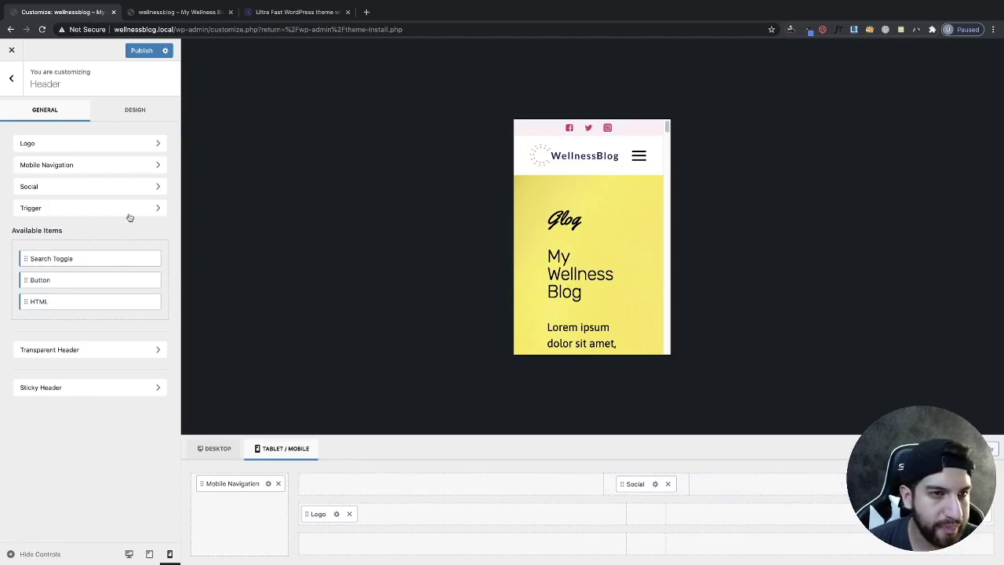
pyautogui.click(142, 51)
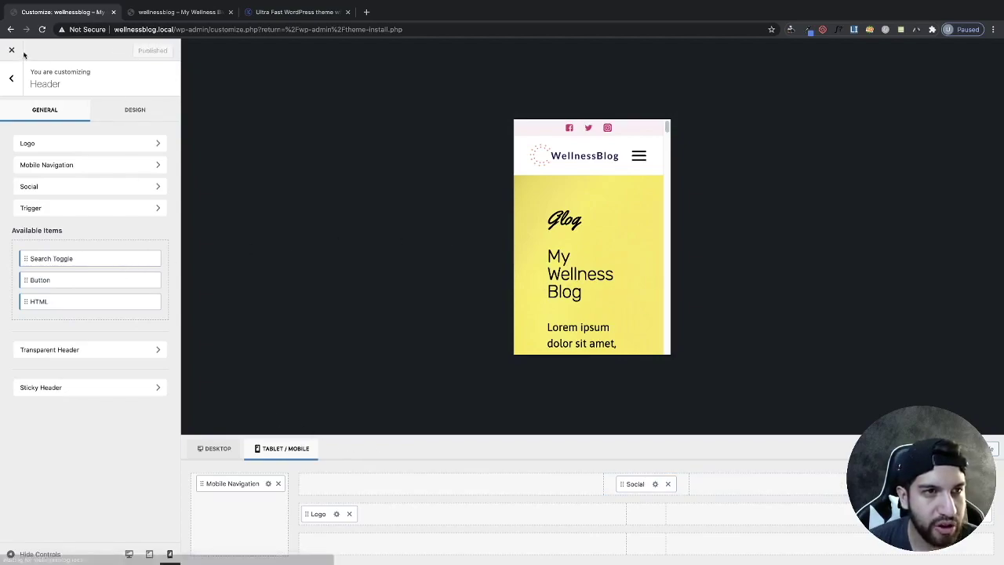
pyautogui.click(155, 19)
pyautogui.click(254, 31)
pyautogui.press('Return')
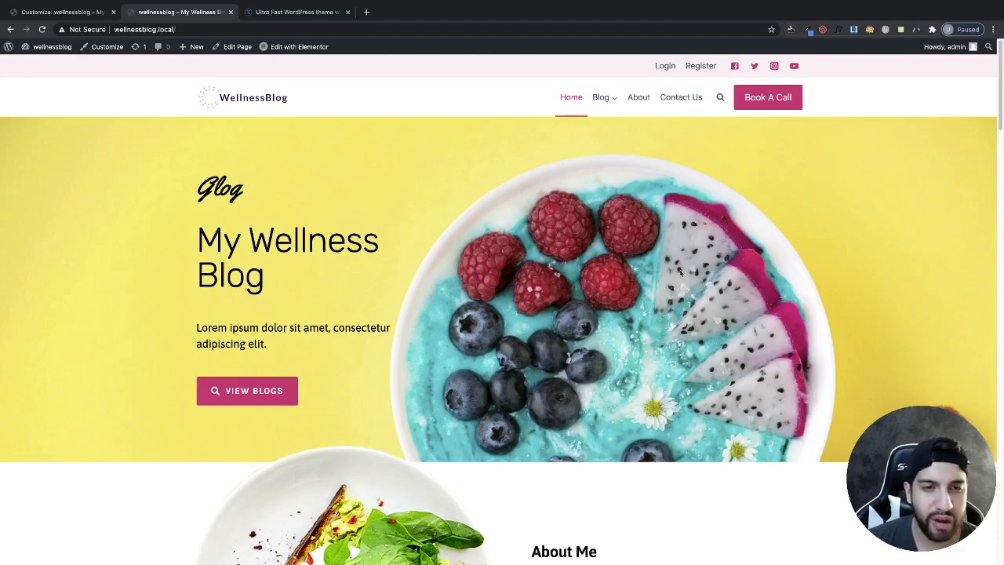
pyautogui.scroll(-15, 667, 311)
pyautogui.scroll(10, 667, 311)
pyautogui.scroll(5, 668, 312)
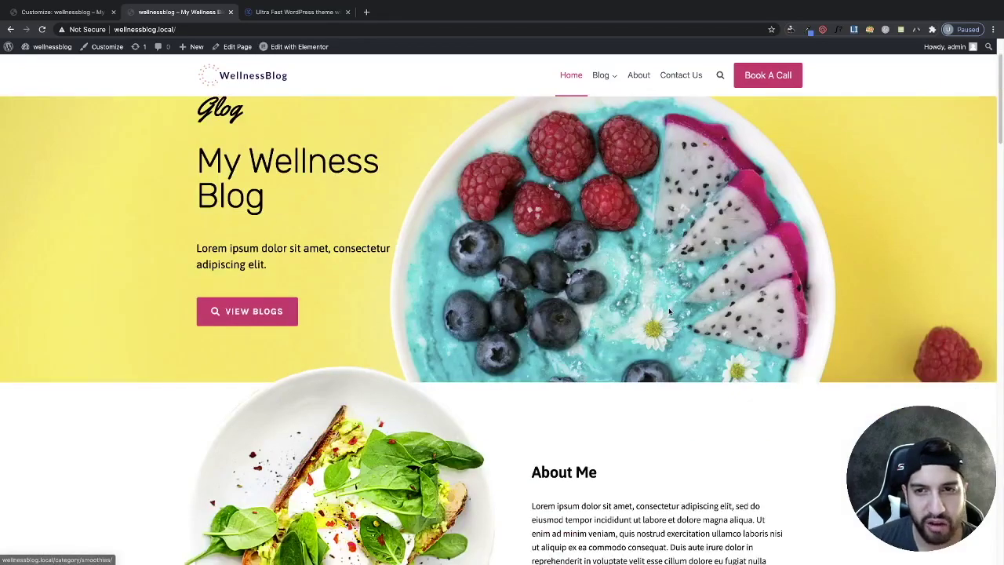